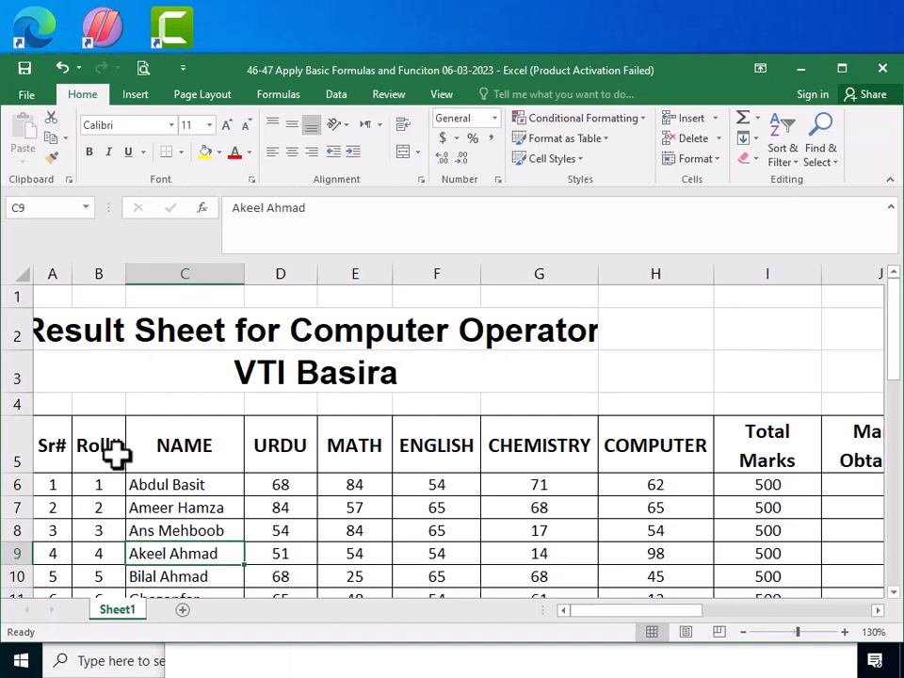
Step: Examine the result sheet's column headers in row 5, from Sr# across to Remarks
click(52, 443)
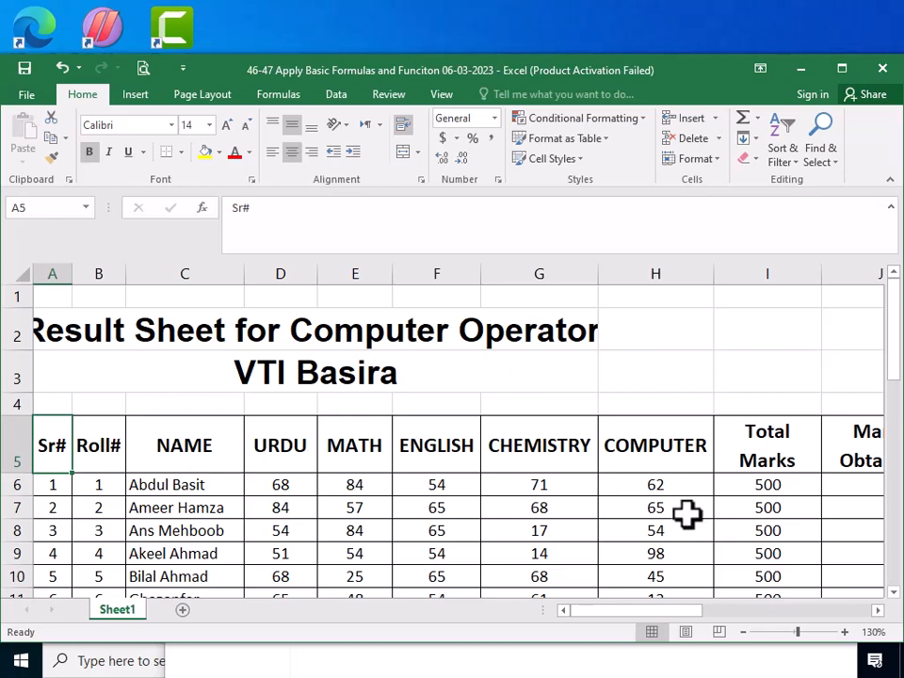
click(878, 611)
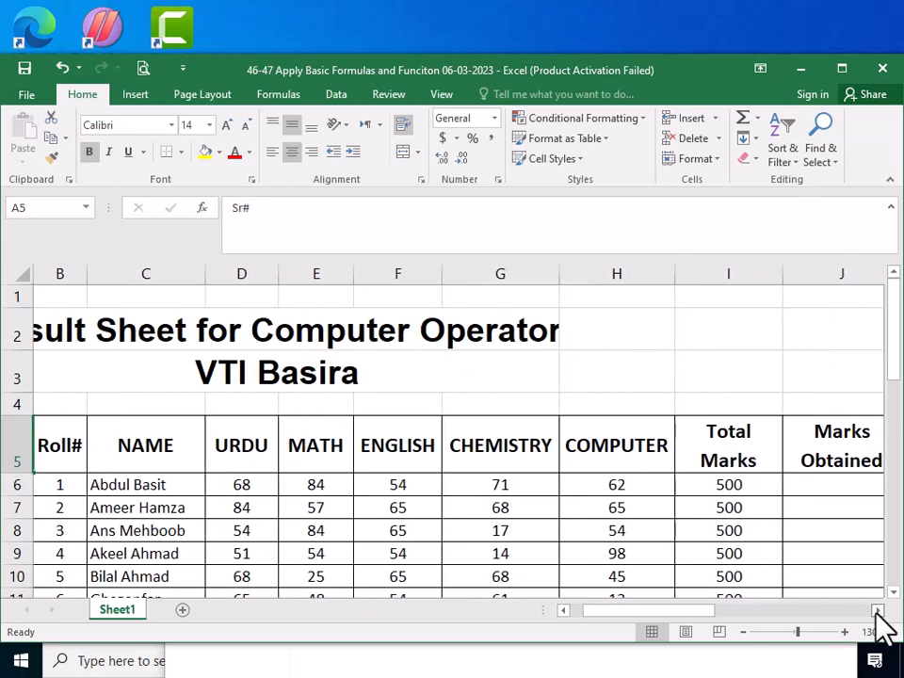
click(878, 612)
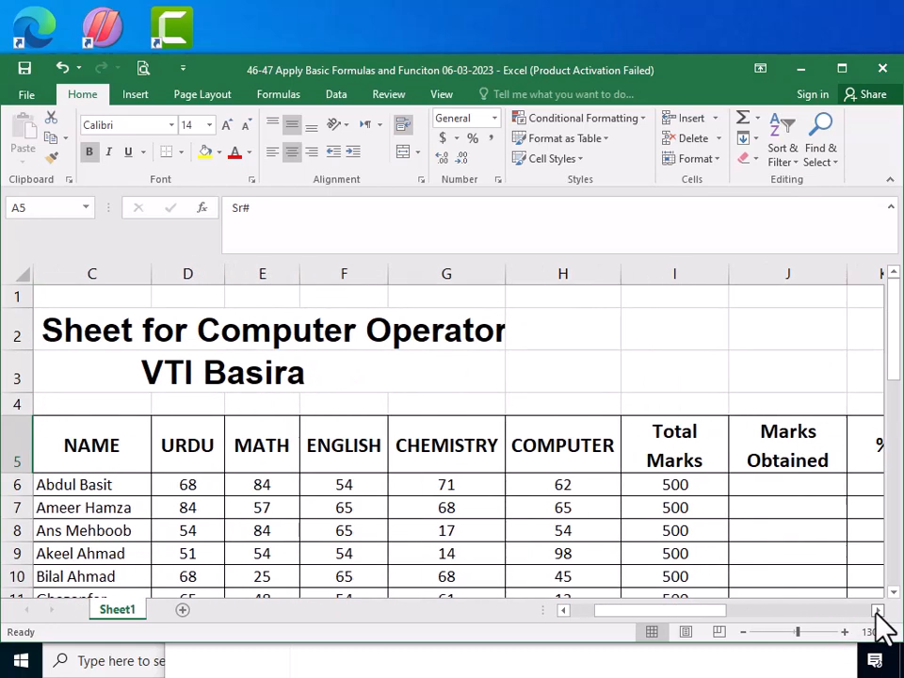
click(878, 612)
click(878, 611)
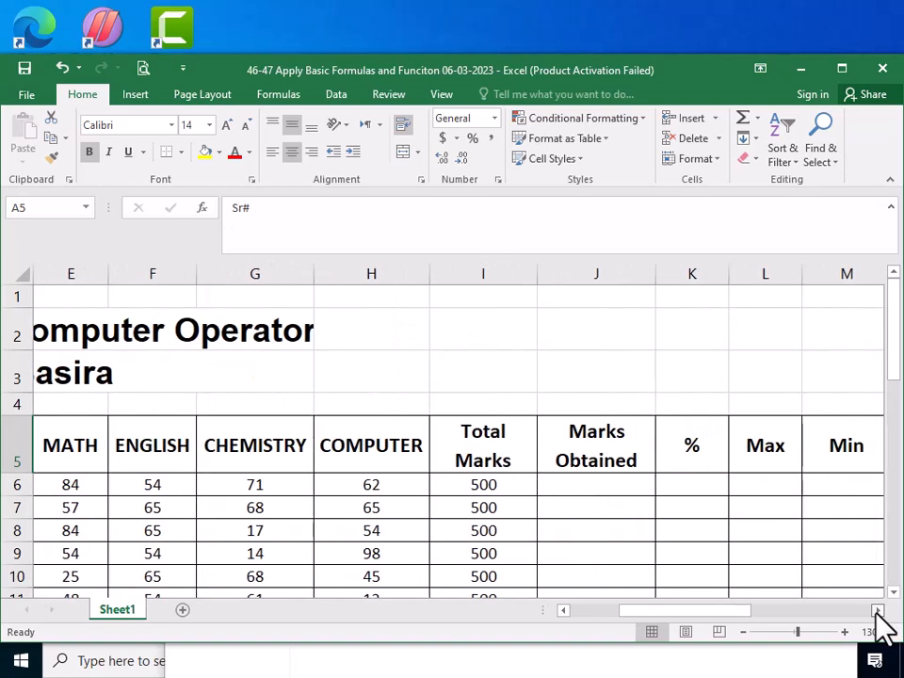
click(878, 611)
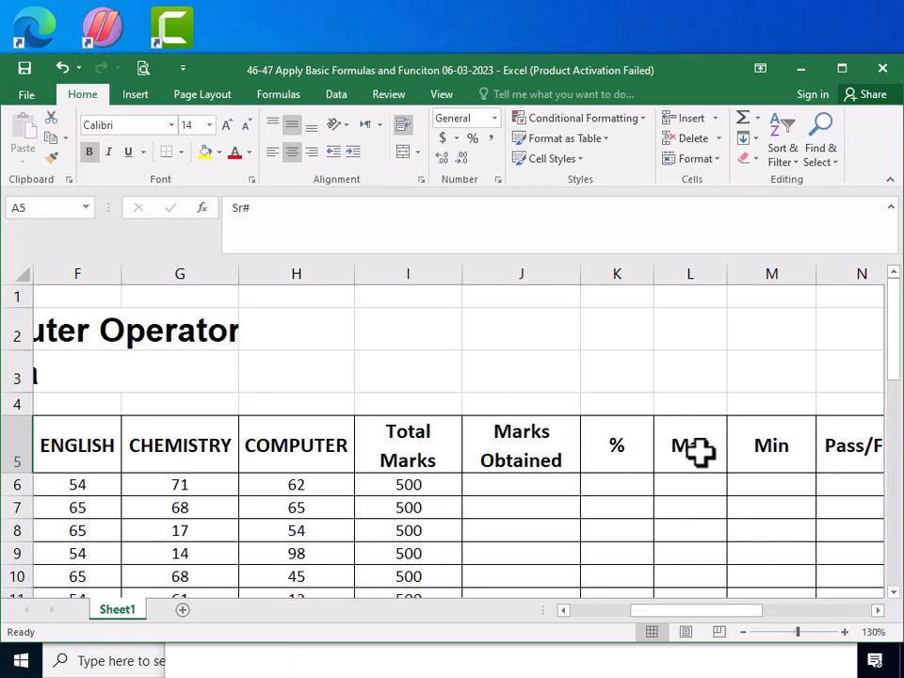
click(877, 612)
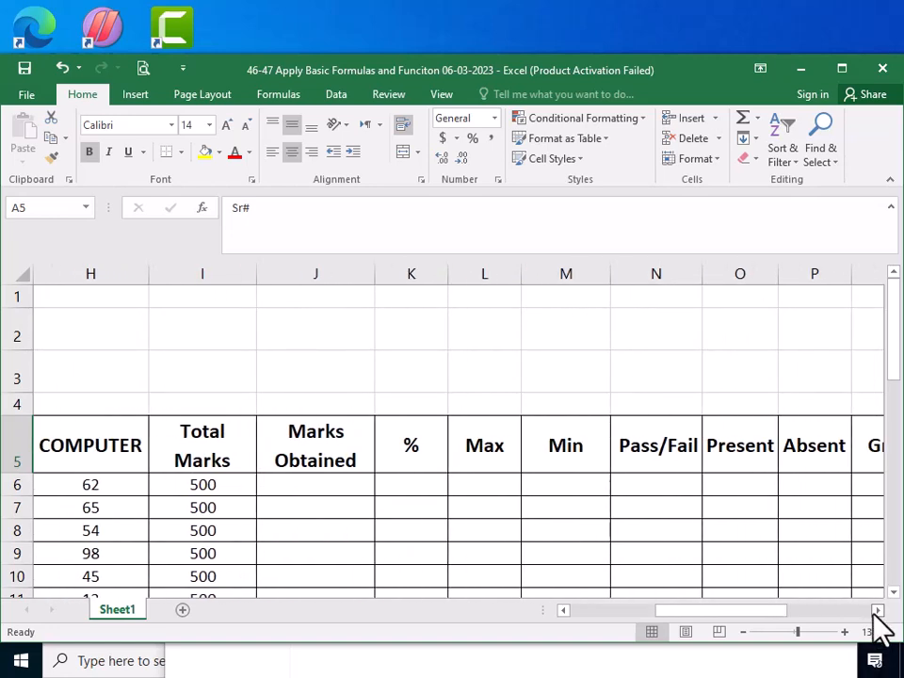
click(877, 611)
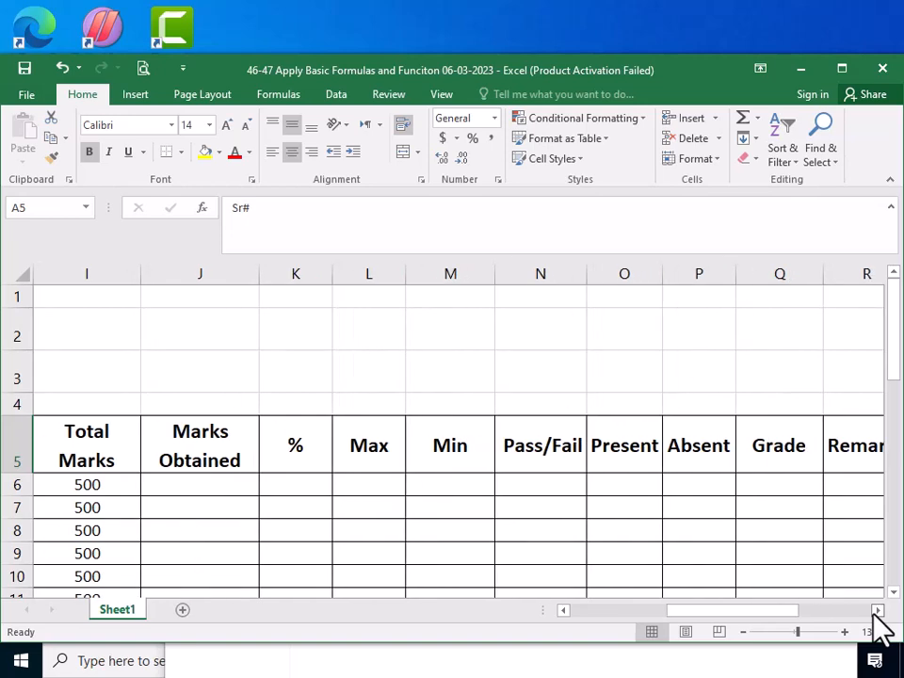
click(877, 611)
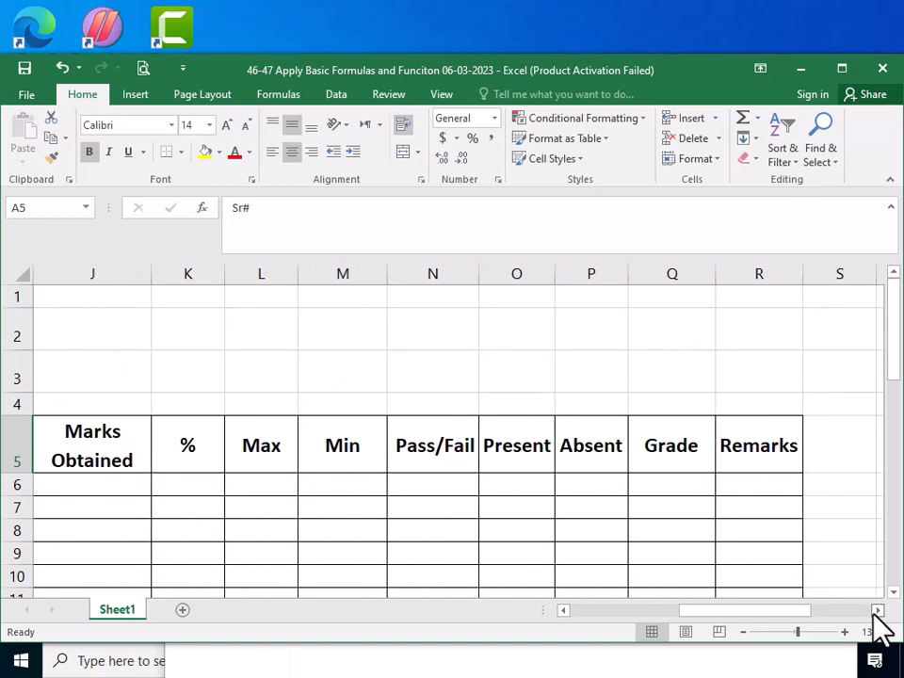
drag(777, 611, 615, 615)
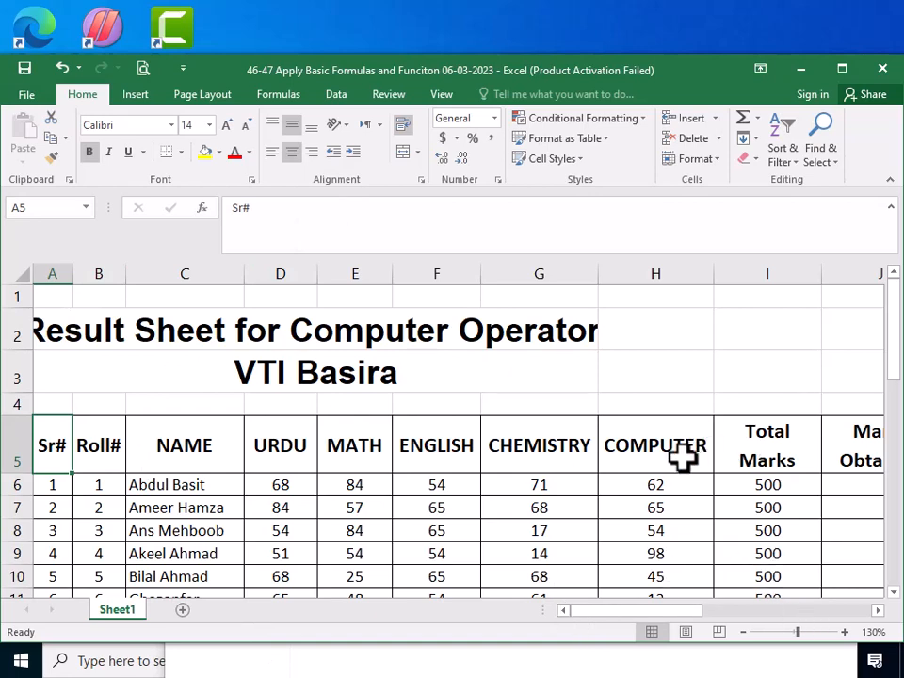
click(797, 458)
Step: Enter the formula =SUM(D6:H6) in cell J6 to total the first student's five subject marks under Marks Obtained
click(878, 611)
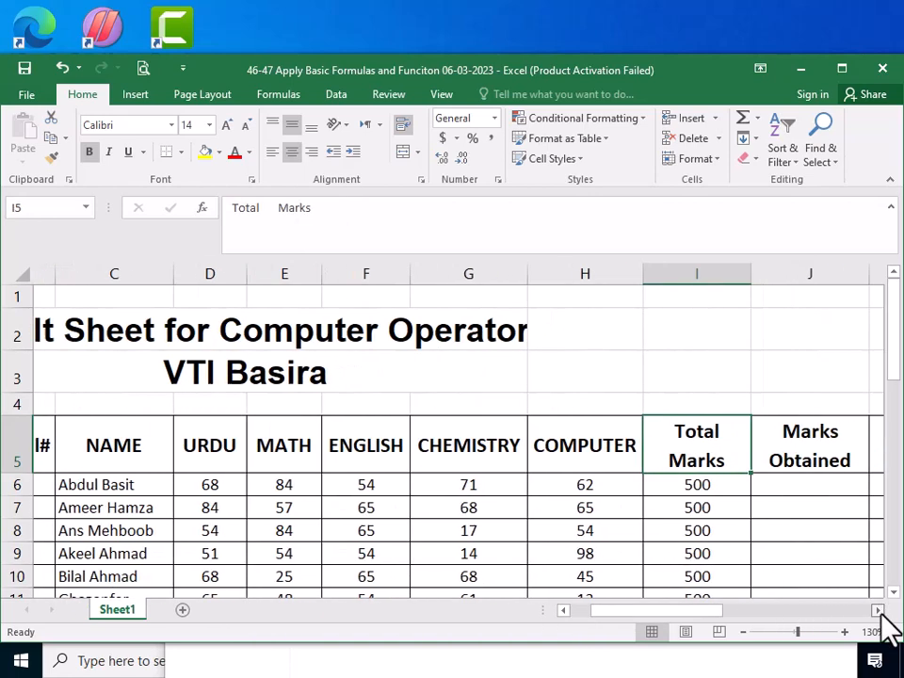
click(878, 610)
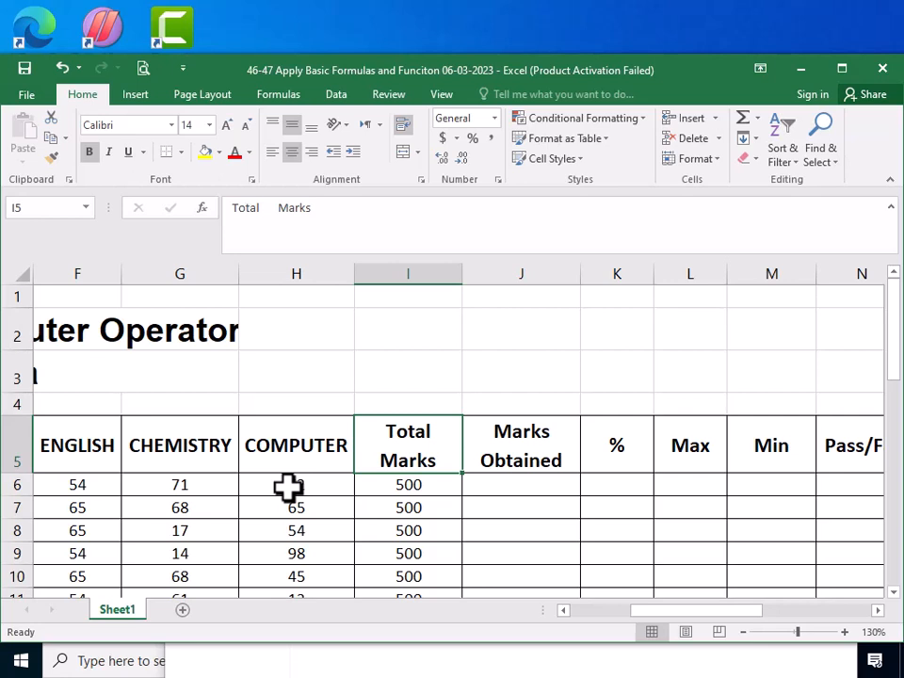
click(506, 486)
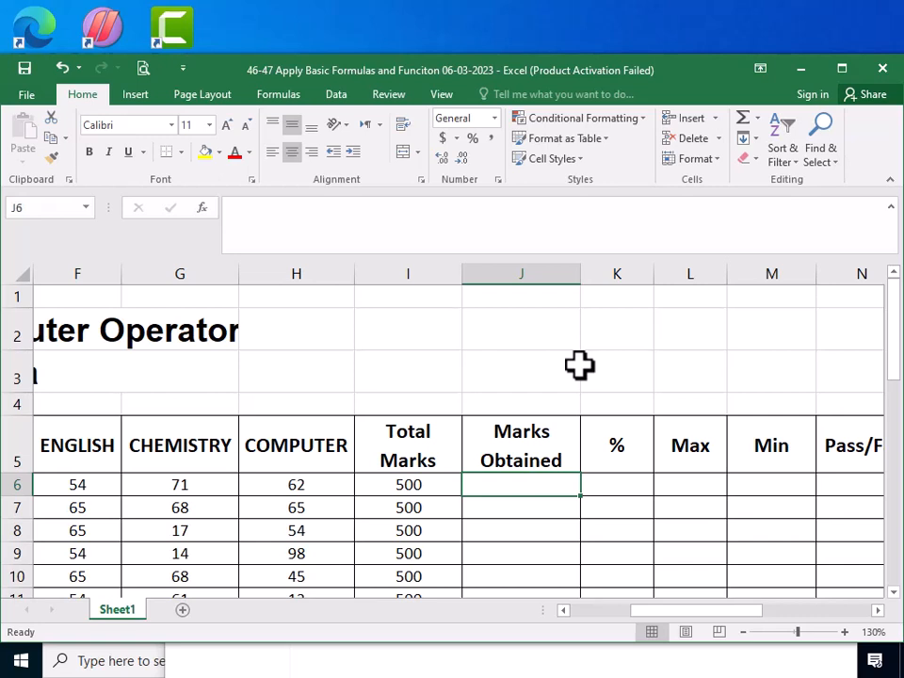
text(=)
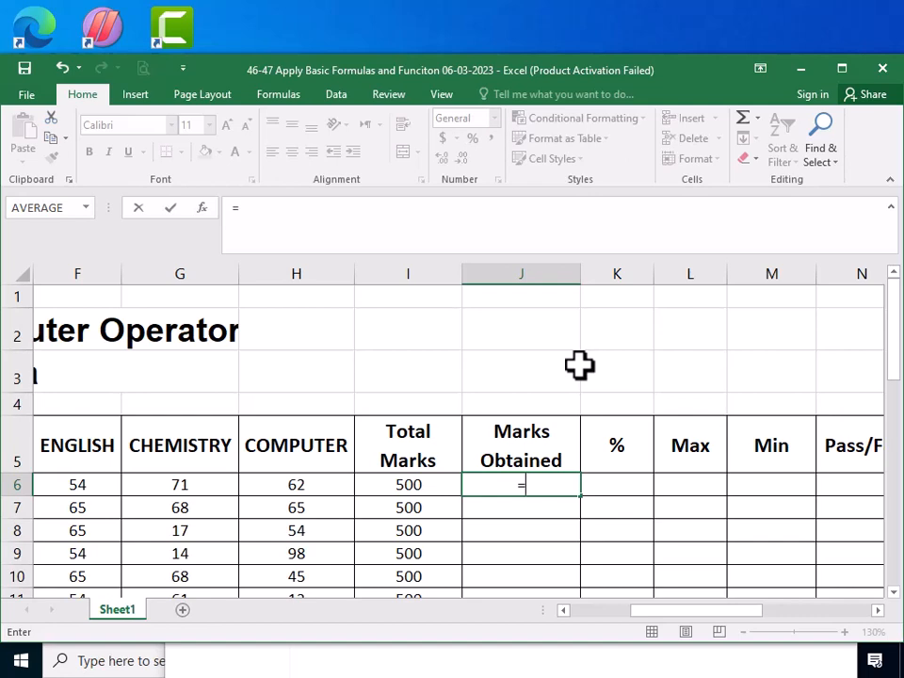
text(Sum)
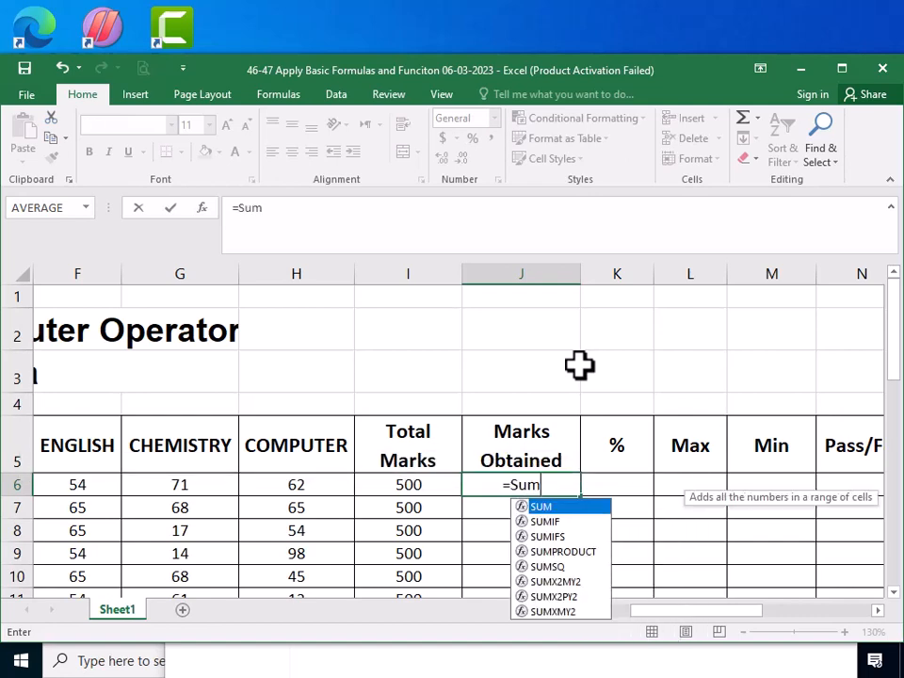
text(()
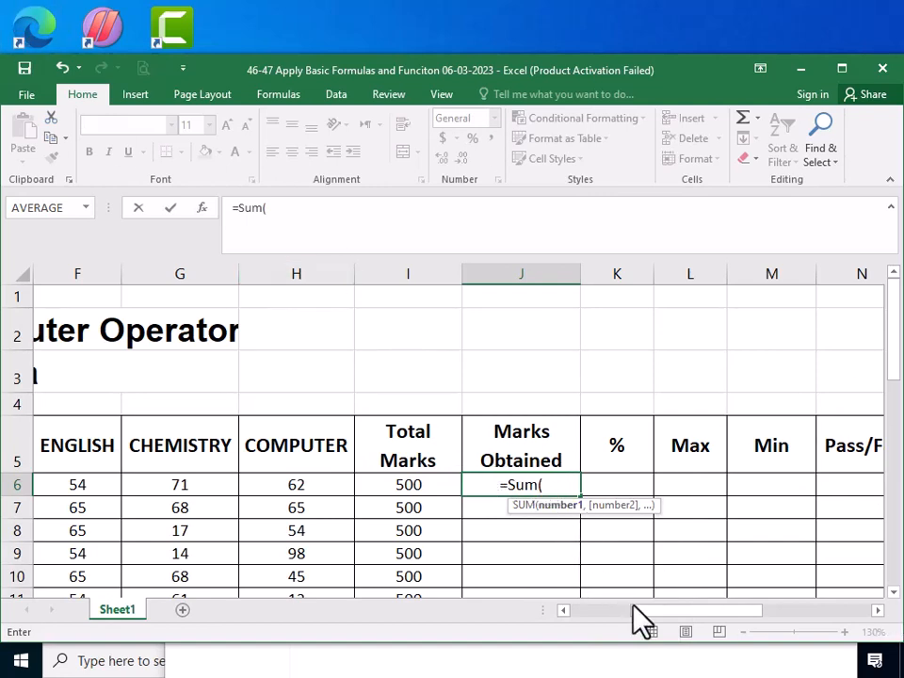
drag(657, 610, 602, 638)
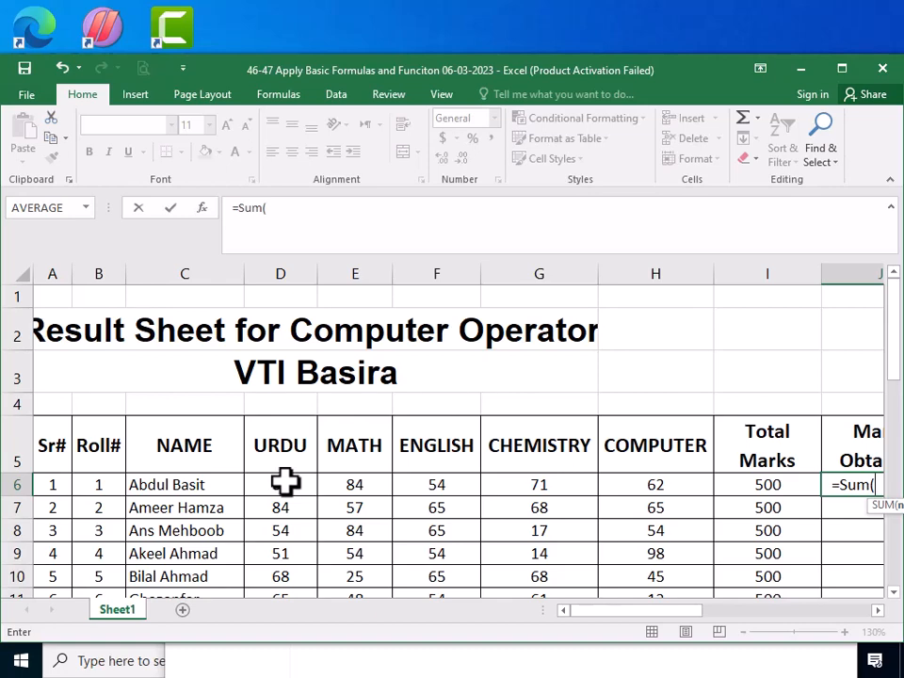
drag(284, 481, 642, 490)
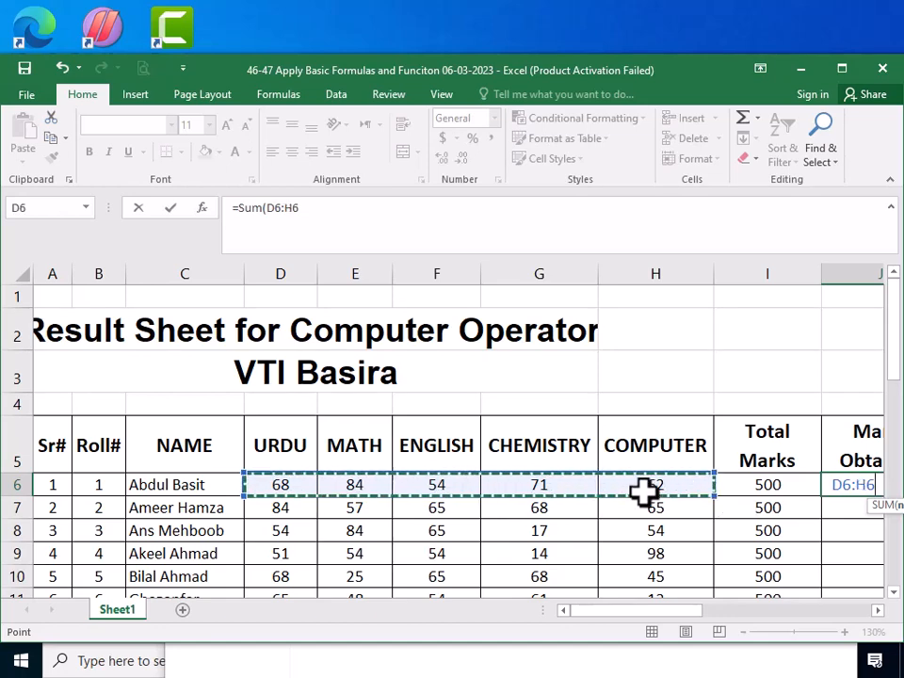
click(877, 611)
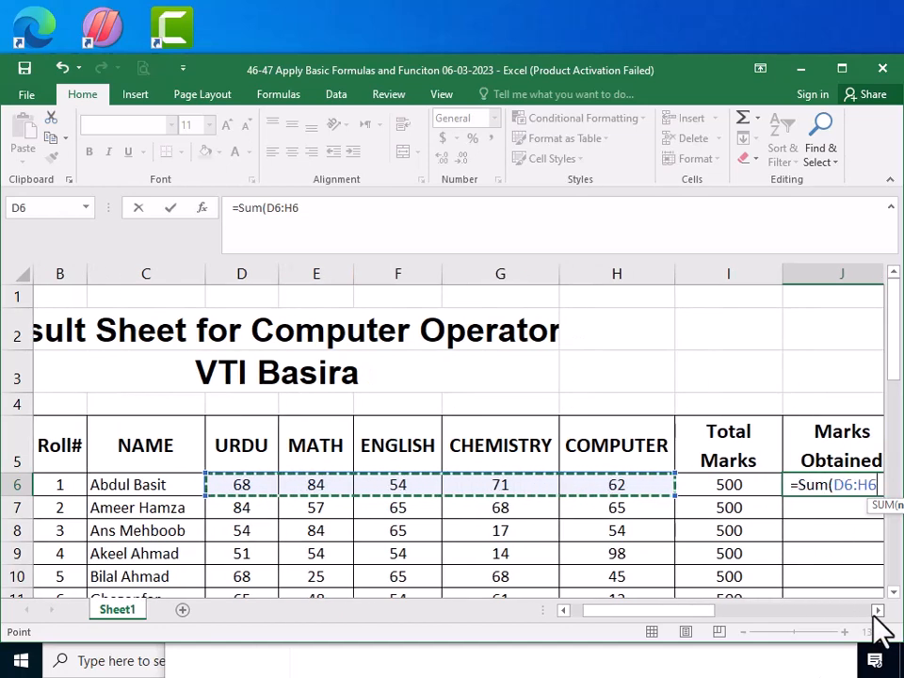
click(877, 610)
click(877, 610)
click(877, 611)
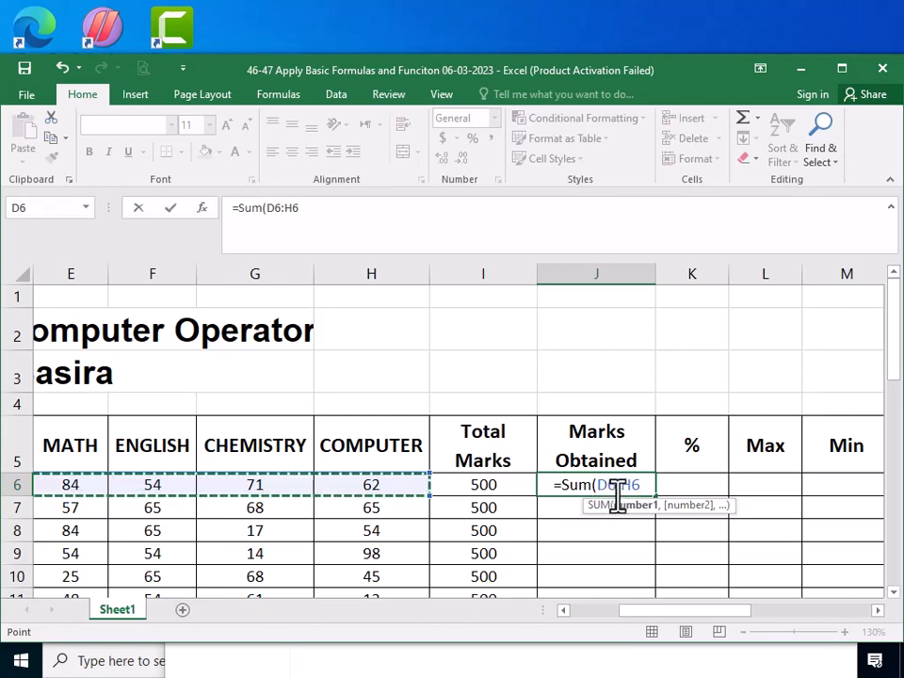
text())
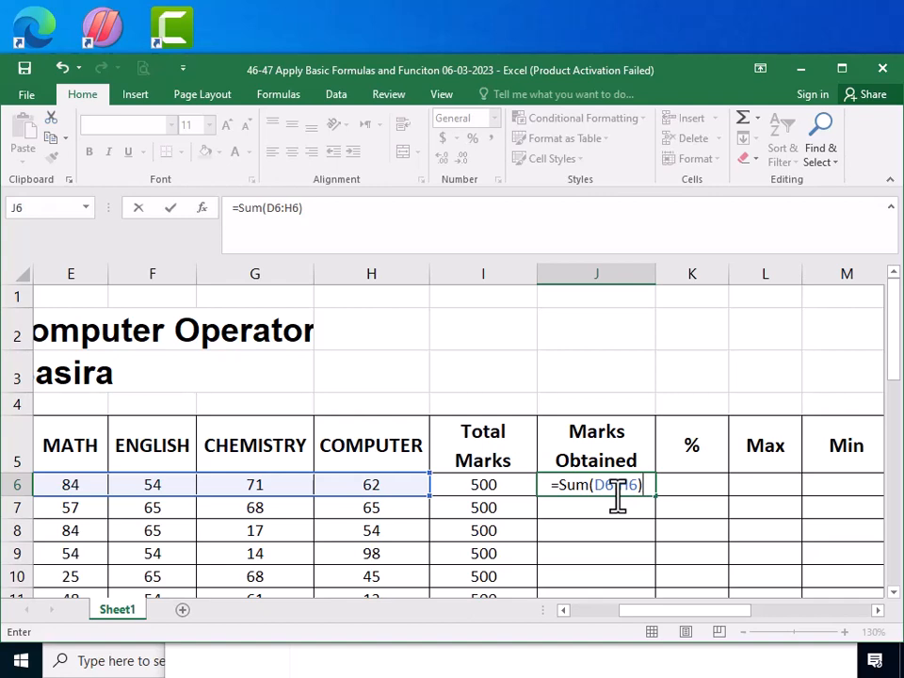
key(Return)
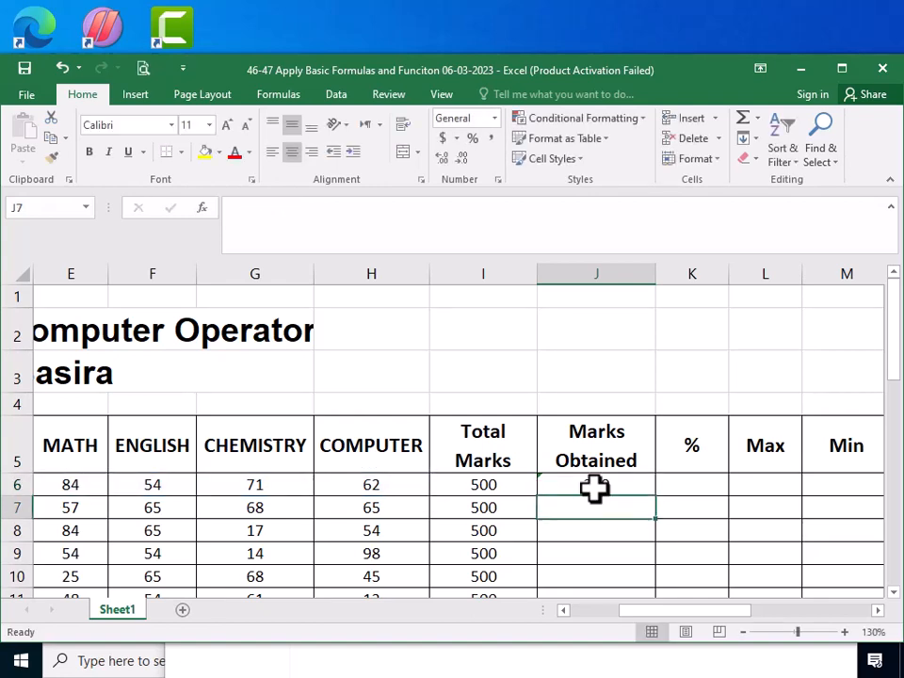
Step: Copy the sum formula from J6 into J7:J37 and undo the paste
click(592, 486)
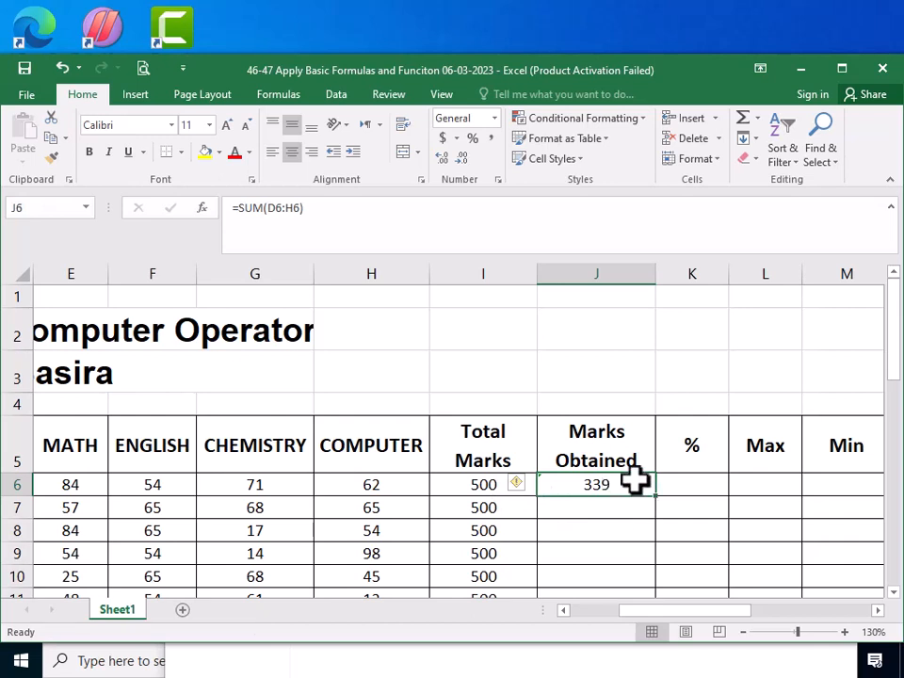
key(ctrl+c)
click(612, 511)
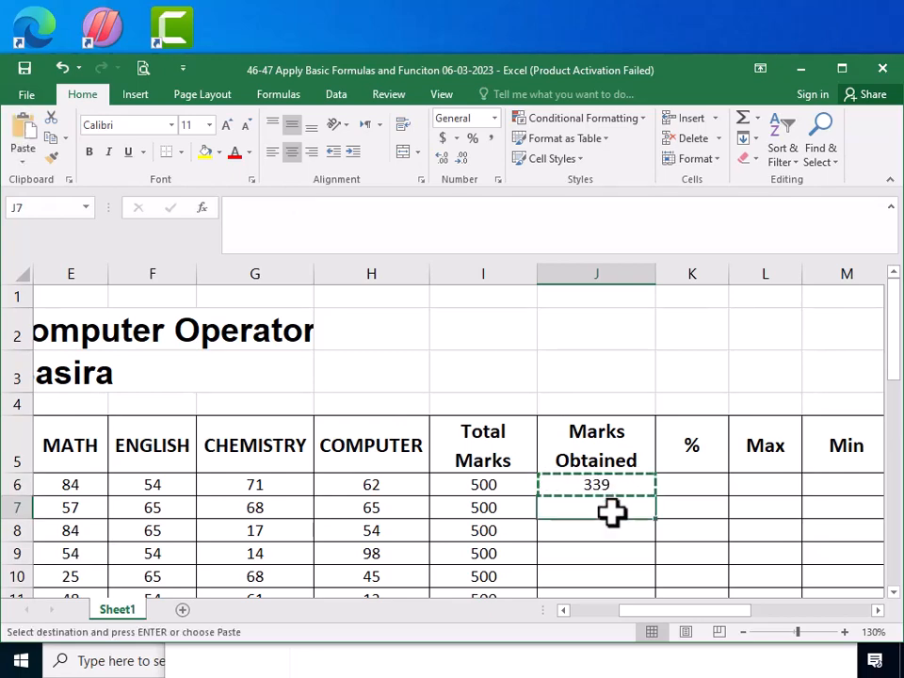
drag(612, 511, 589, 525)
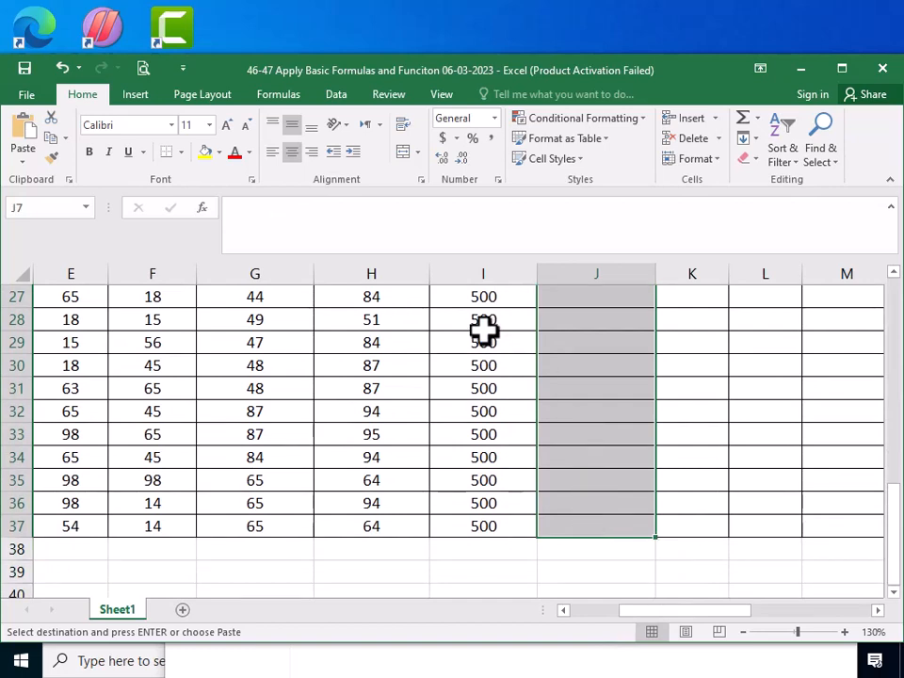
key(ctrl+v)
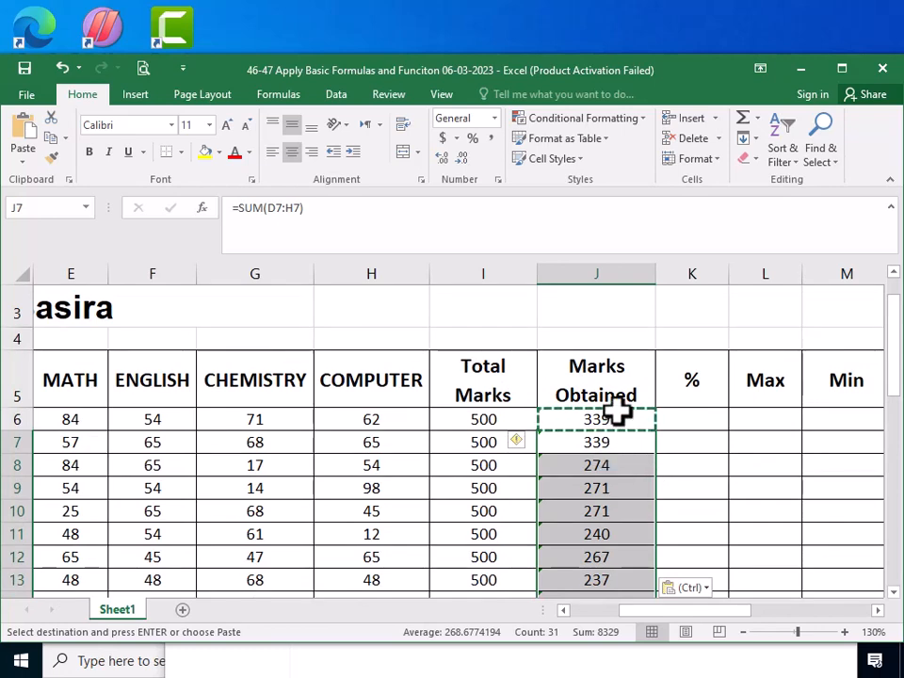
key(Delete)
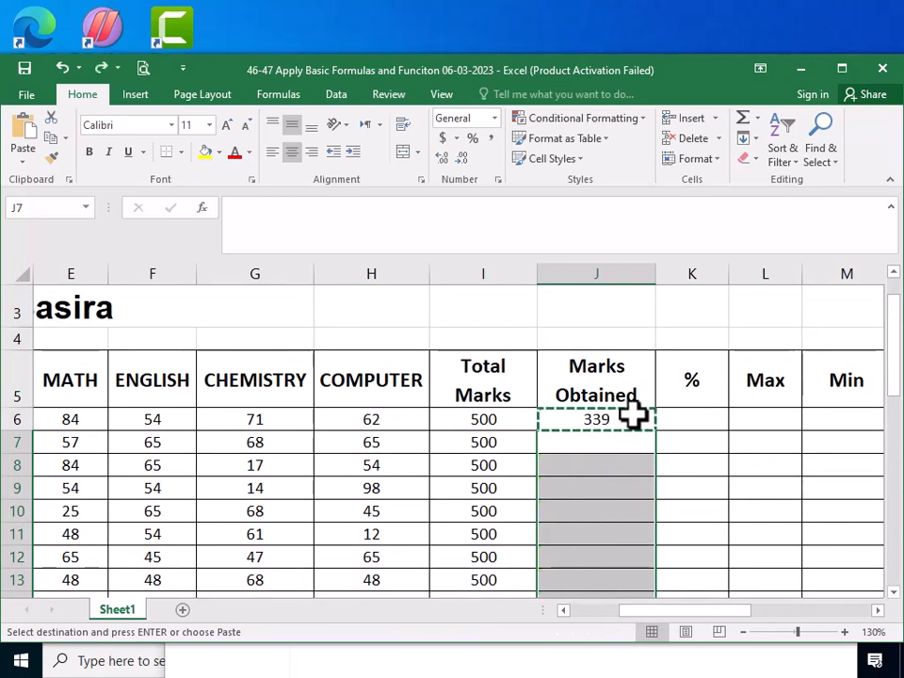
click(632, 414)
double_click(632, 415)
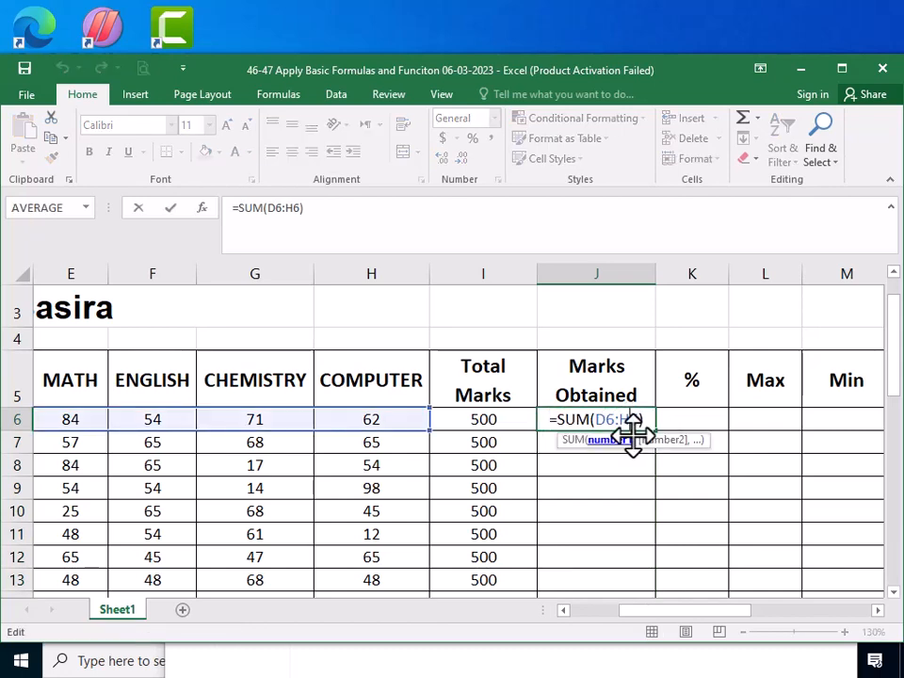
key(Return)
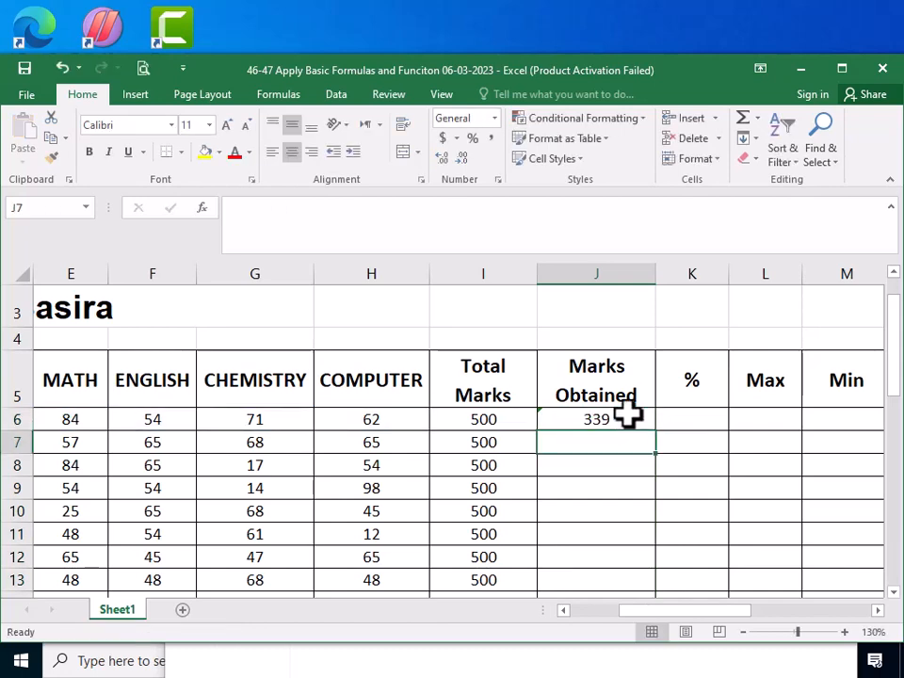
Step: Fill the Marks Obtained formula from J6 down through J37 for all remaining students
click(644, 424)
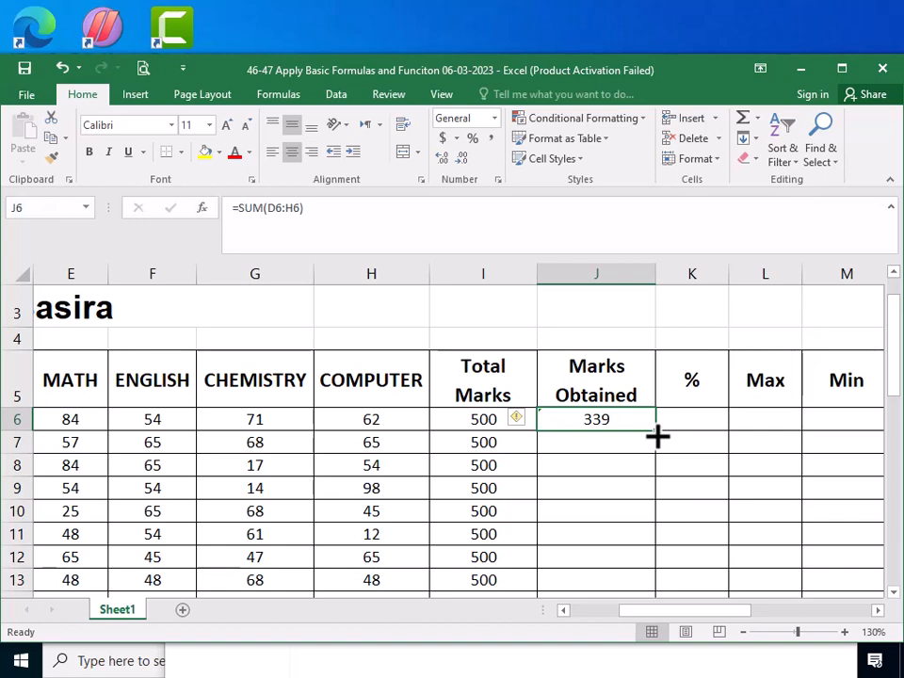
drag(657, 434, 611, 563)
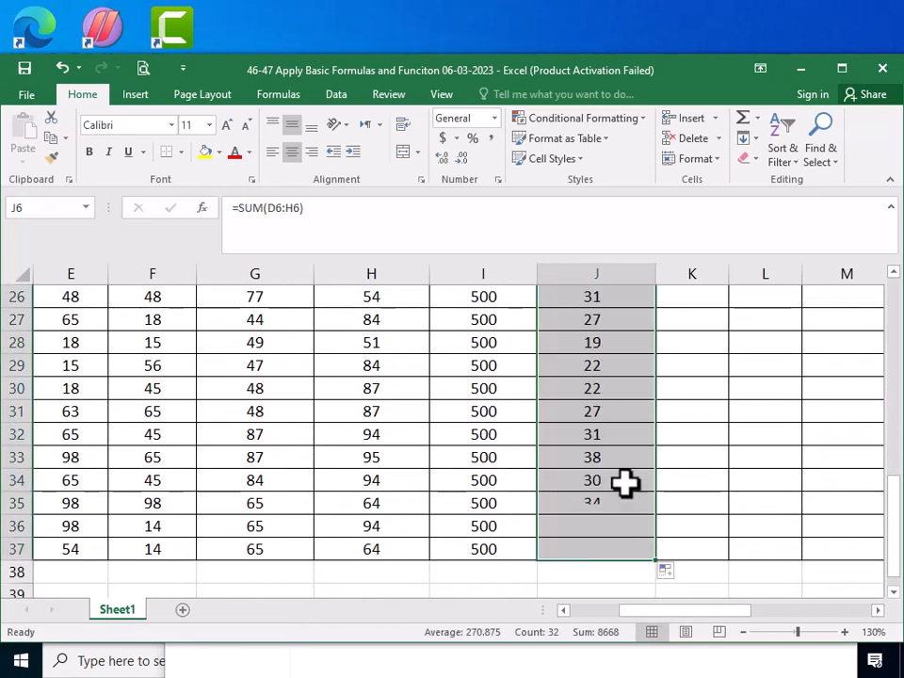
scroll(645, 444, up, 8)
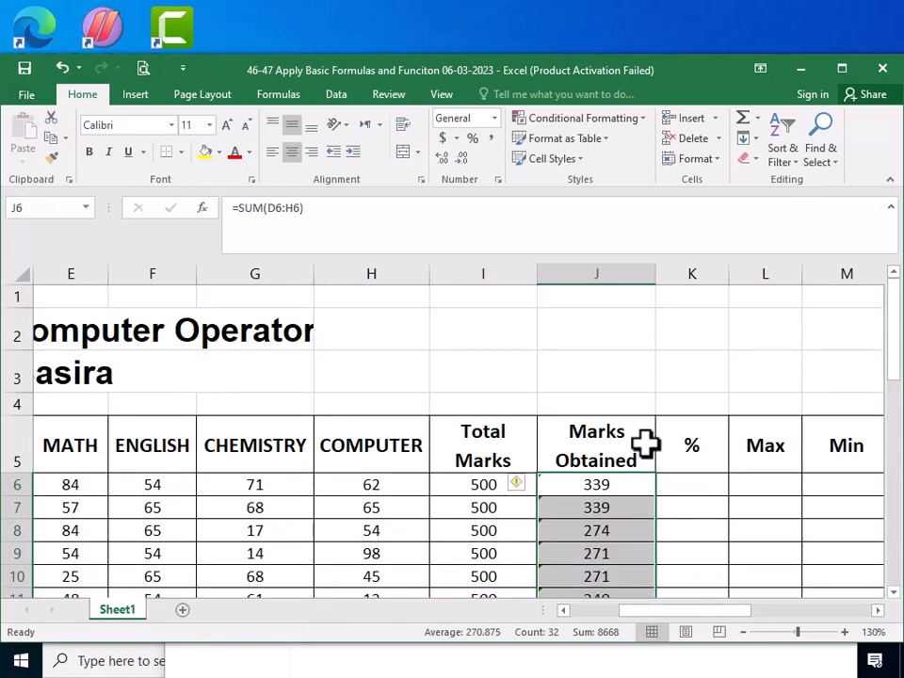
Step: Enter the formula =(J6/500*100) in cell K6 to calculate the first student's percentage from Marks Obtained
click(696, 484)
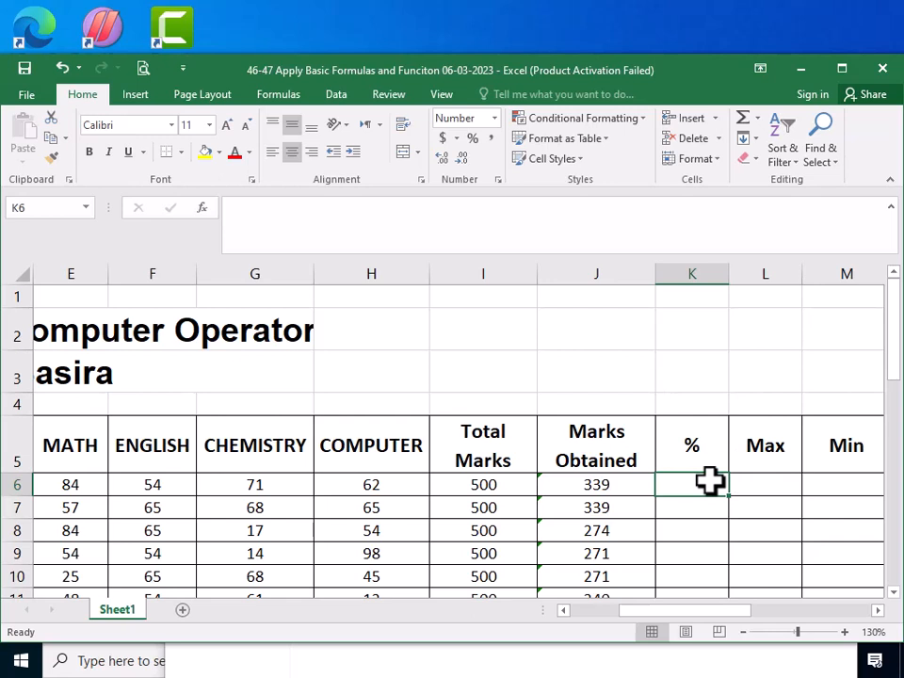
text(=)
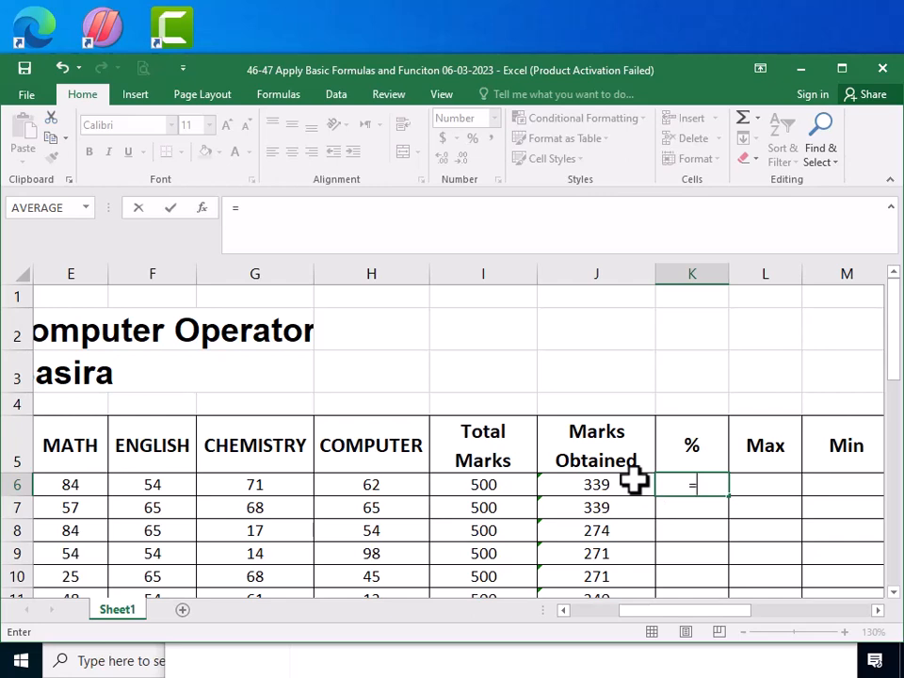
click(633, 480)
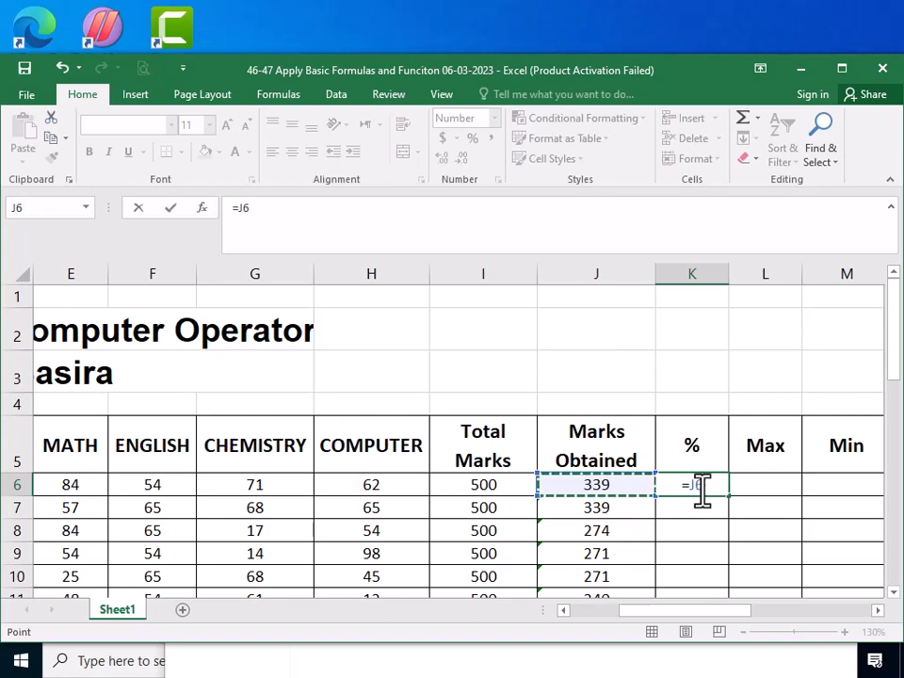
text(/)
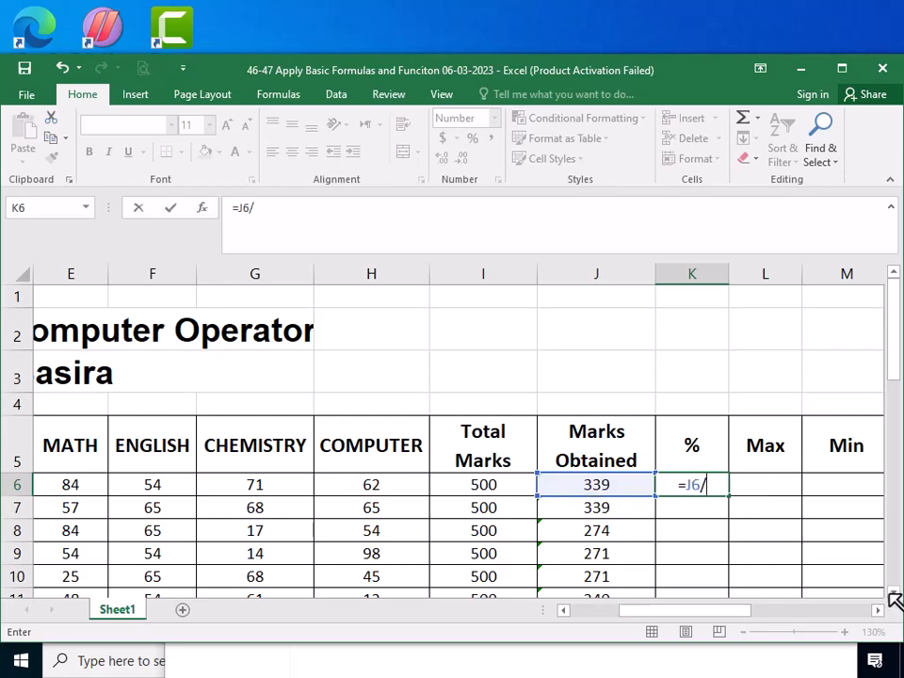
text(500)
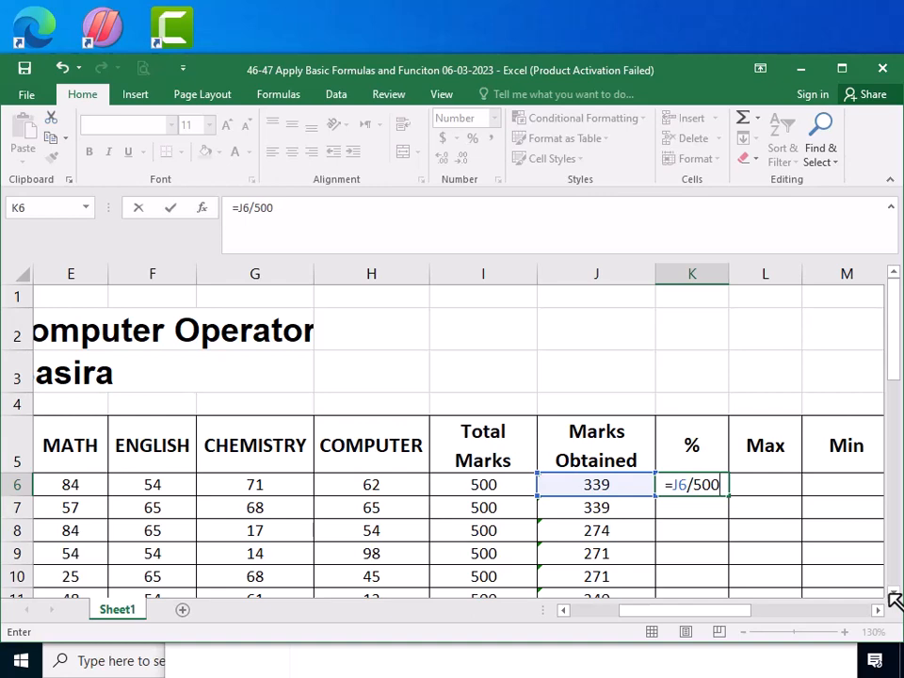
text(*)
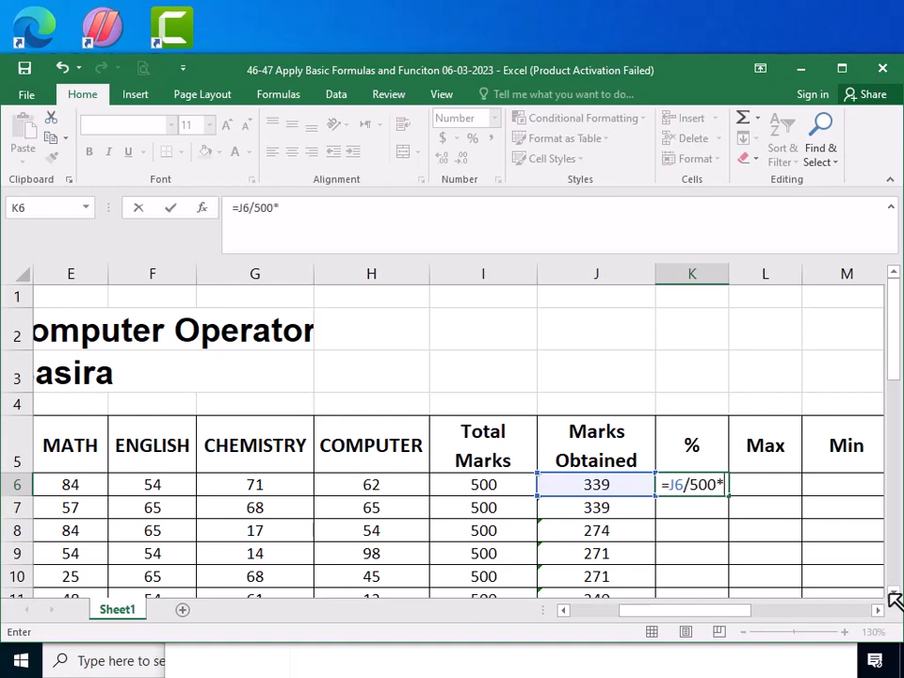
text(100)
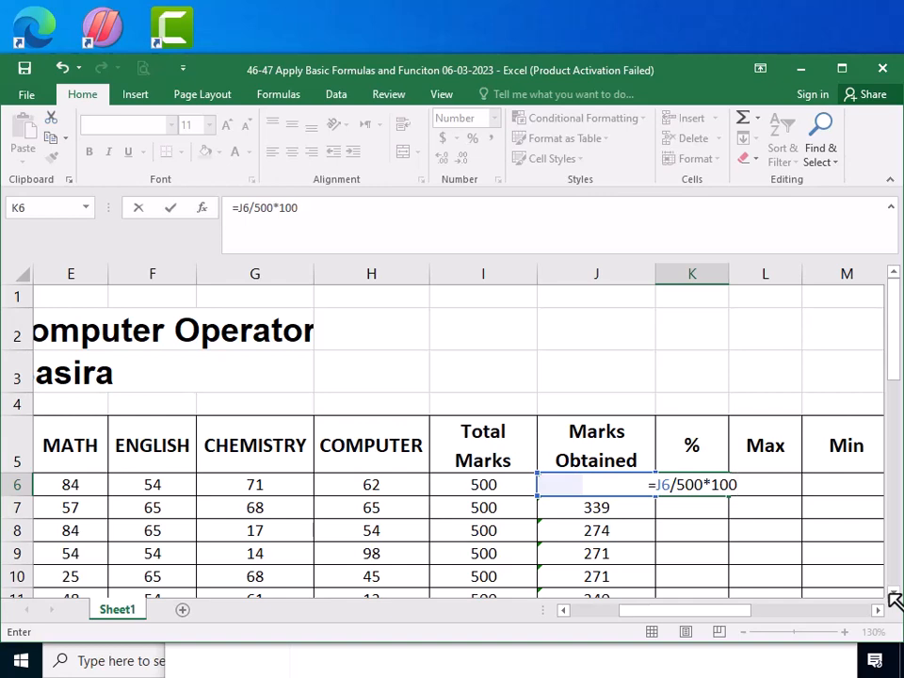
text())
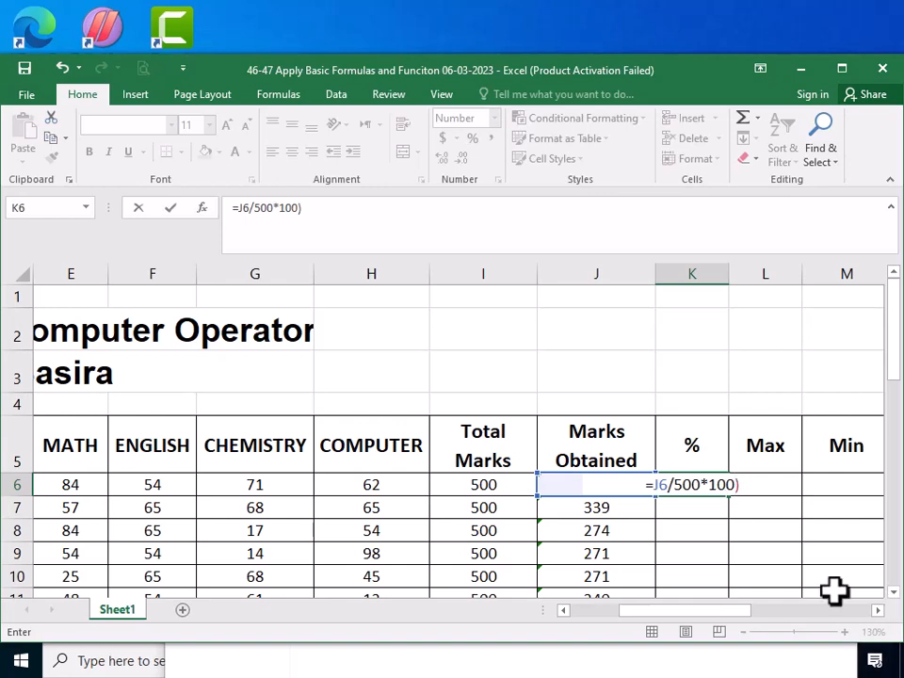
click(655, 484)
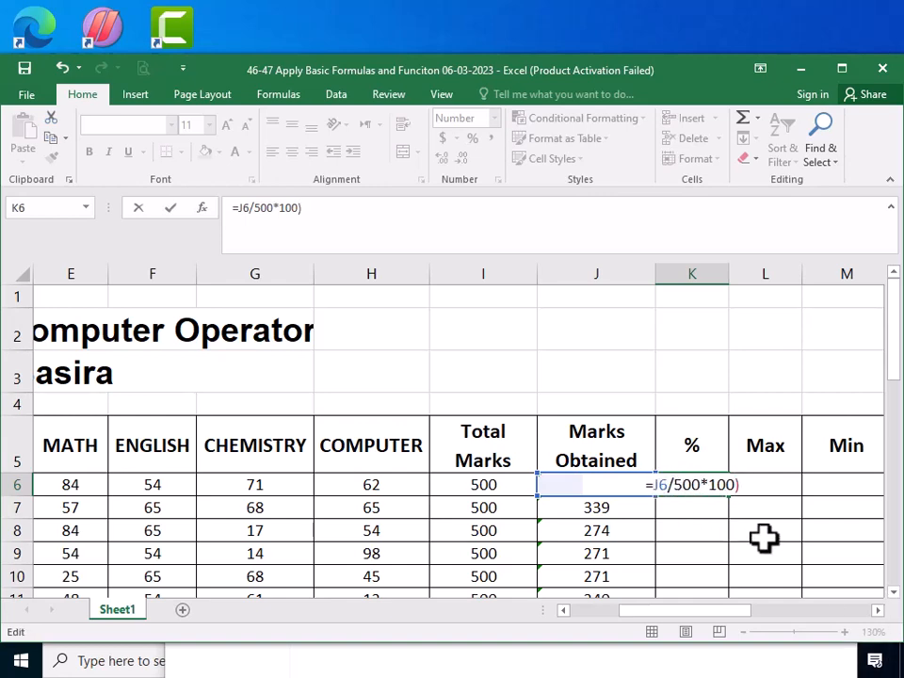
text(()
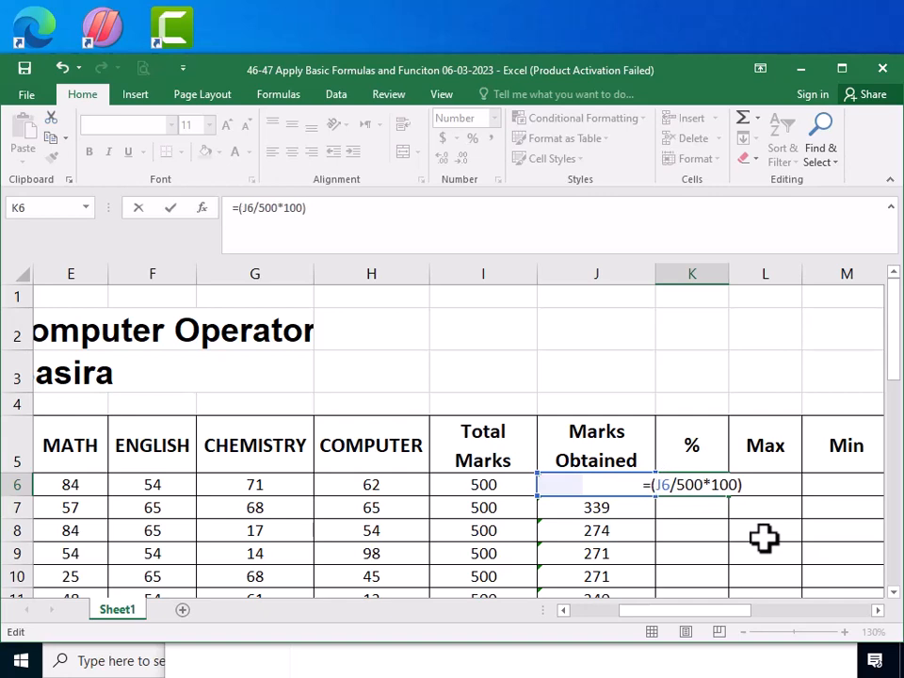
key(Return)
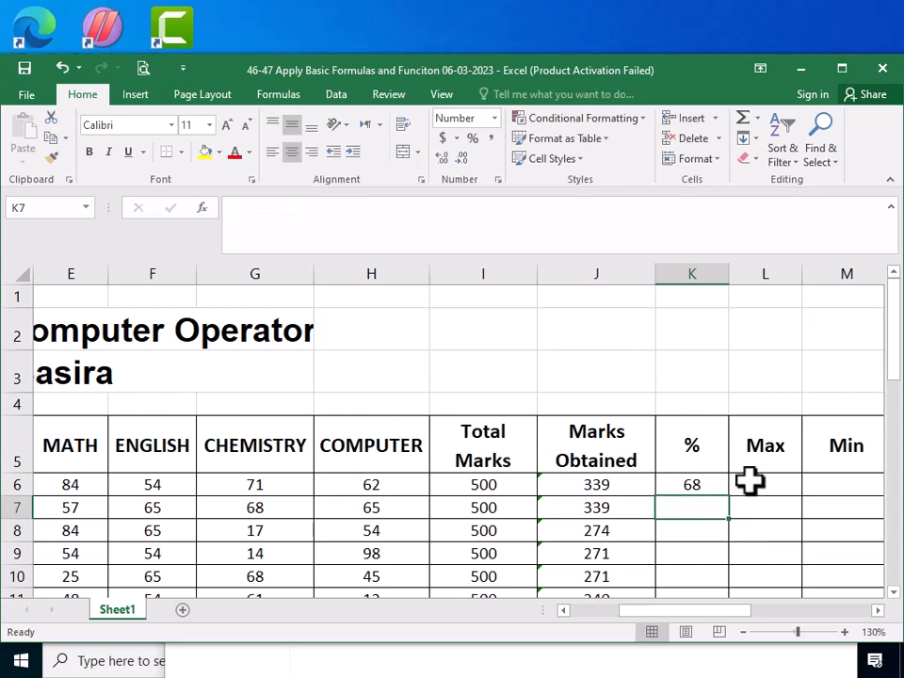
Step: Fill the formula =(J6/500*100) from K6 down through K37 for all remaining students
click(699, 483)
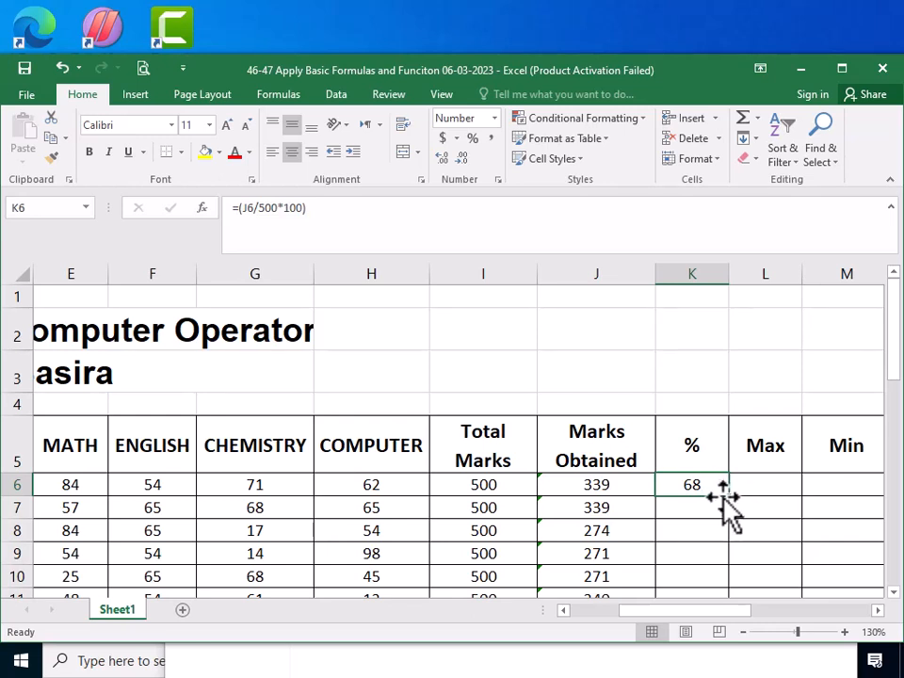
click(727, 501)
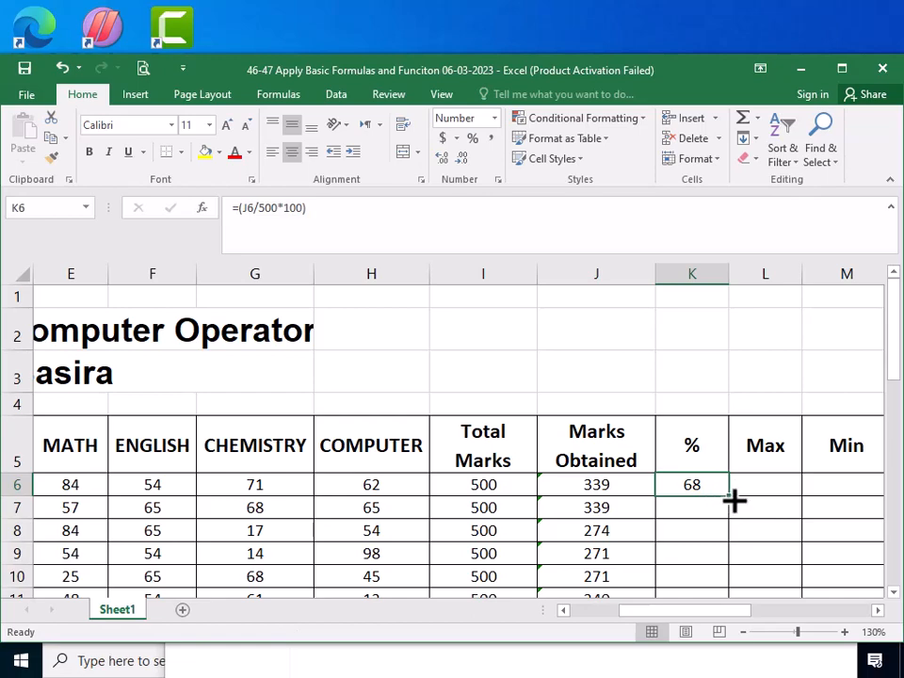
drag(737, 499, 697, 515)
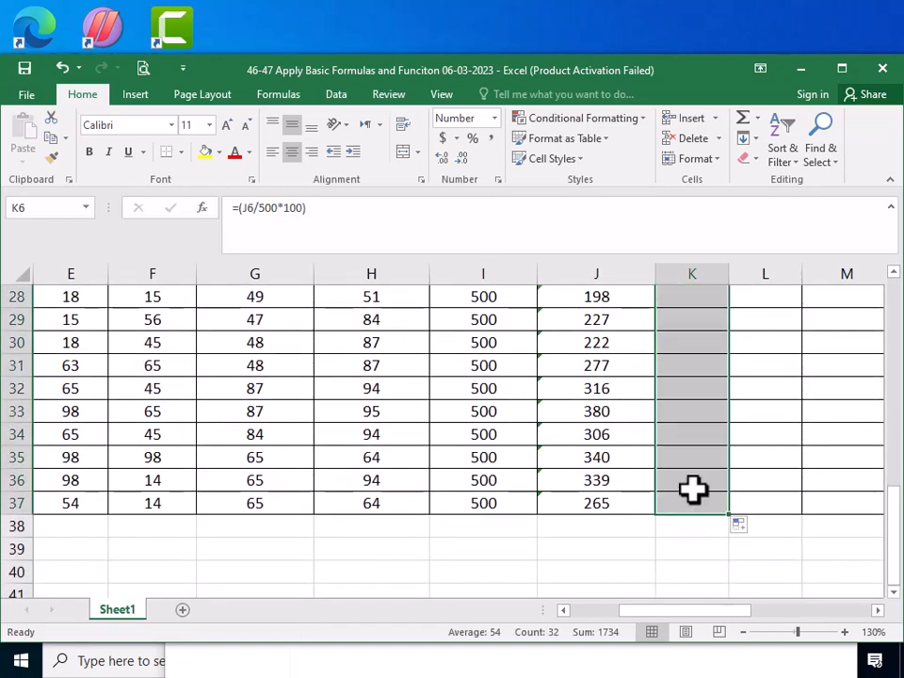
click(702, 503)
scroll(707, 503, up, 9)
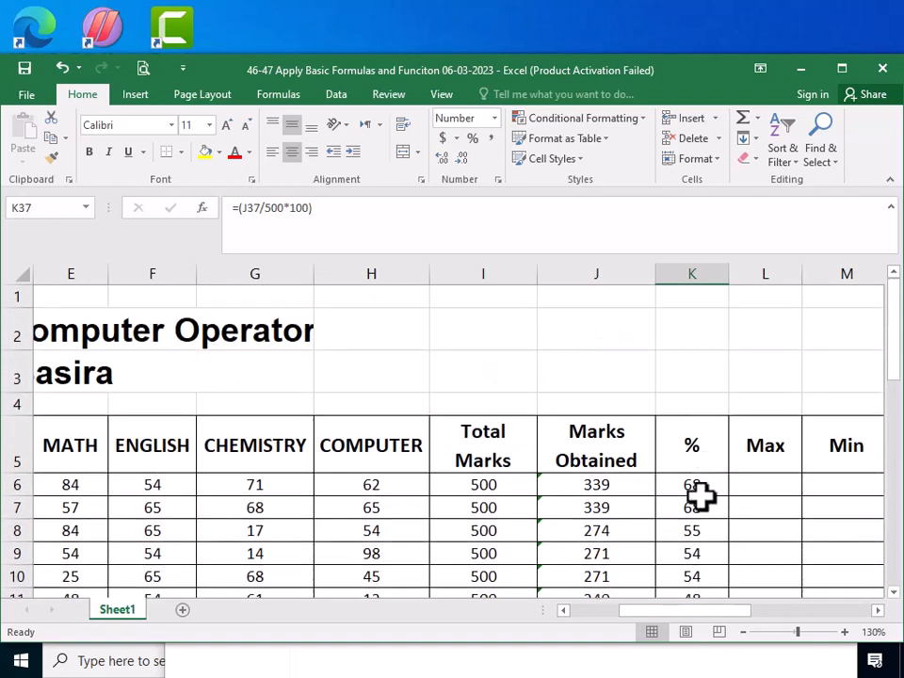
click(716, 485)
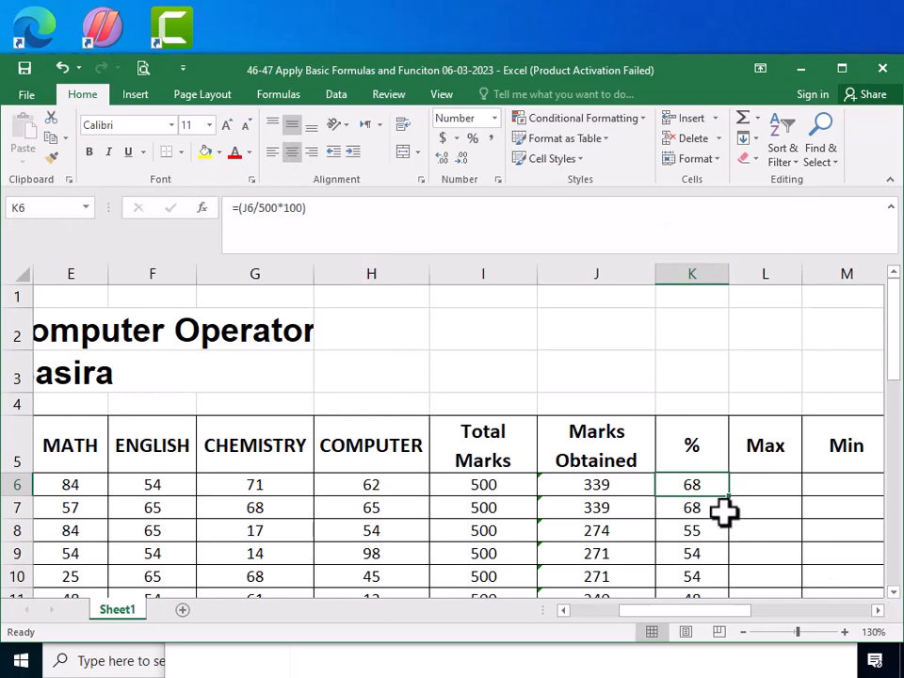
Step: Apply the Percent Style number format to the students' percentage cells K6:K37
scroll(722, 511, down, 1)
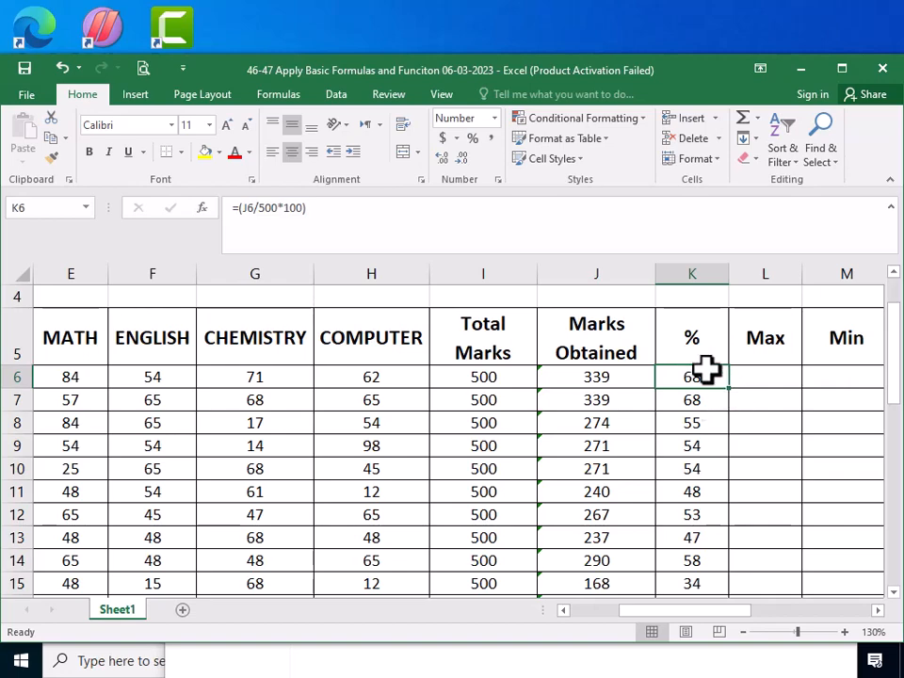
scroll(725, 386, down, 4)
scroll(740, 399, down, 1)
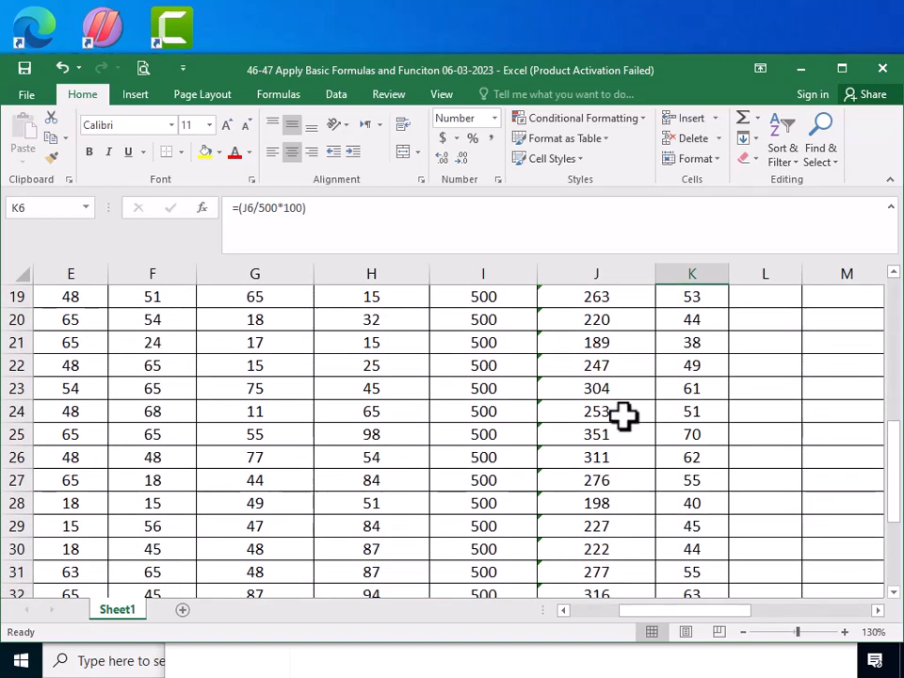
scroll(682, 405, up, 6)
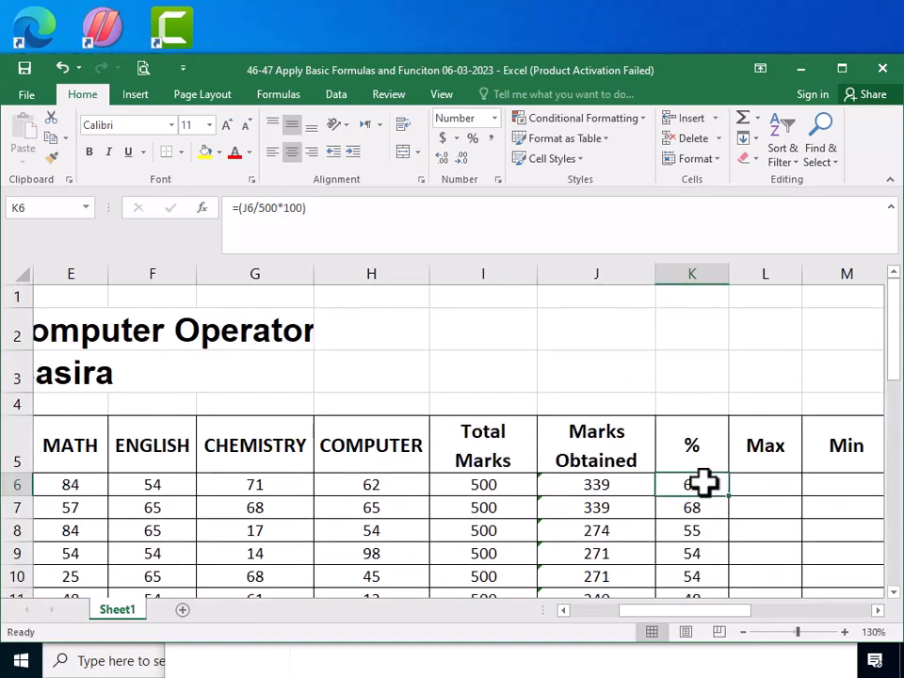
drag(701, 480, 706, 531)
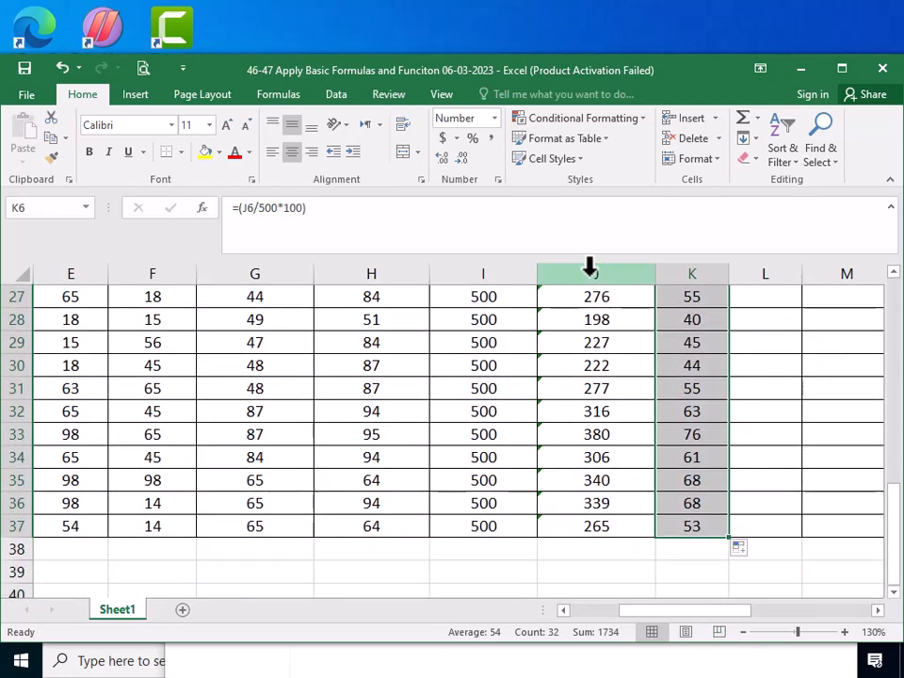
scroll(589, 268, up, 2)
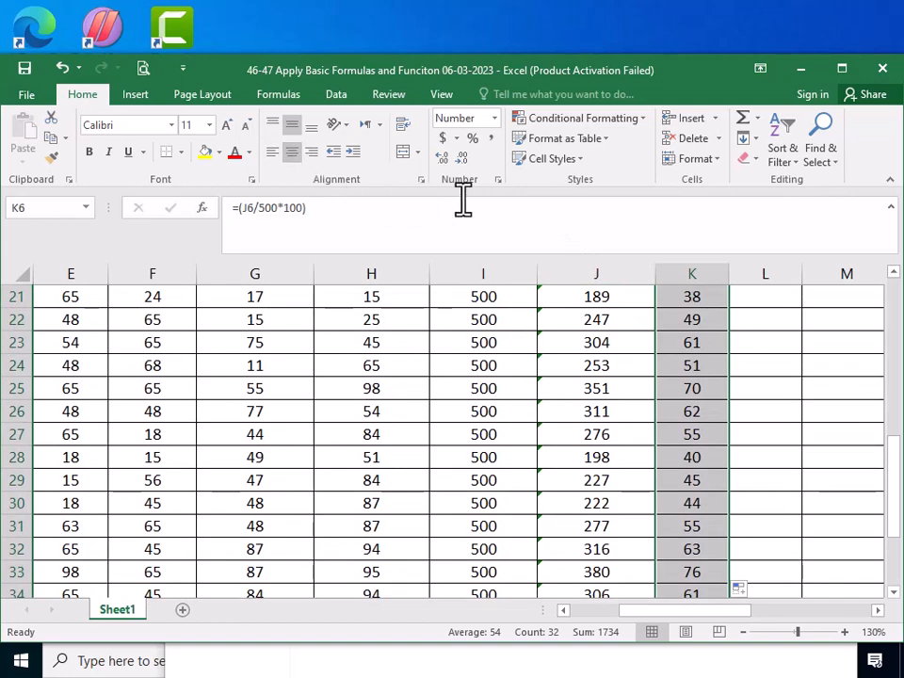
click(472, 137)
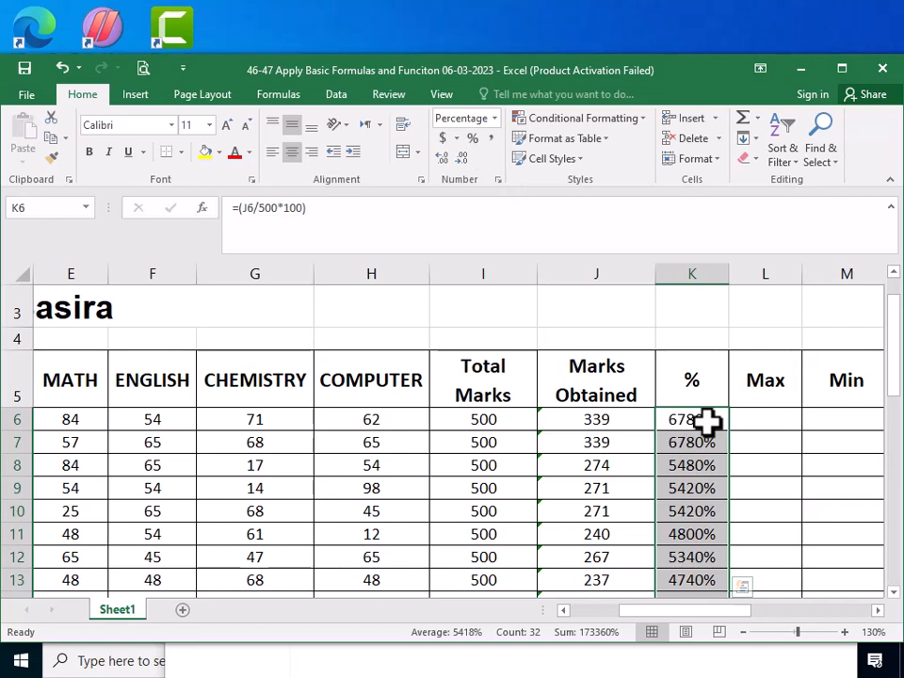
Step: Remove the *100 multiplication from the percentage formula in K6, leaving =(J6/500)
double_click(706, 423)
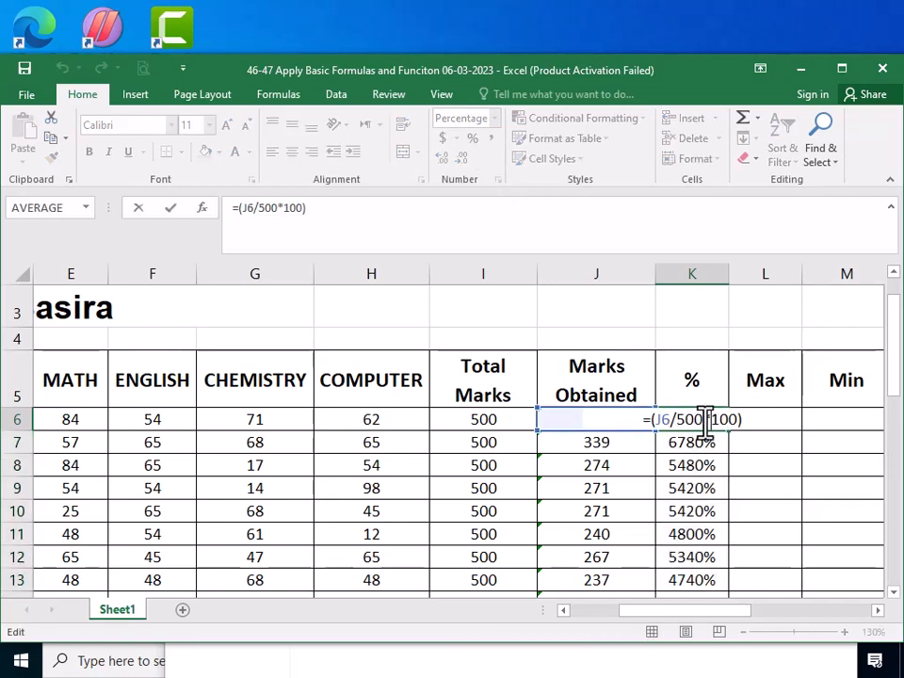
drag(703, 420, 743, 429)
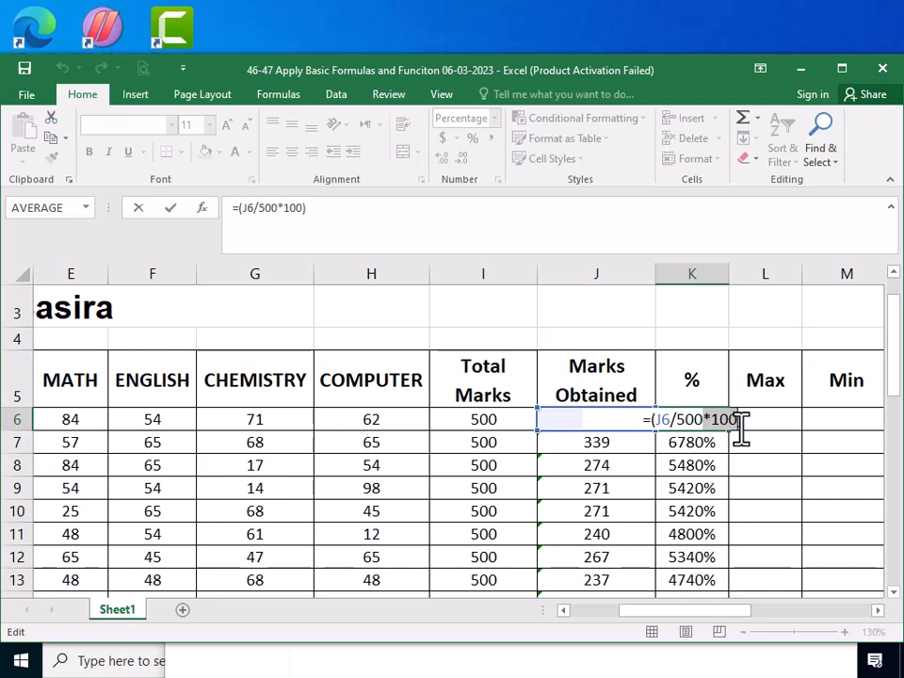
key(BackSpace)
key(Return)
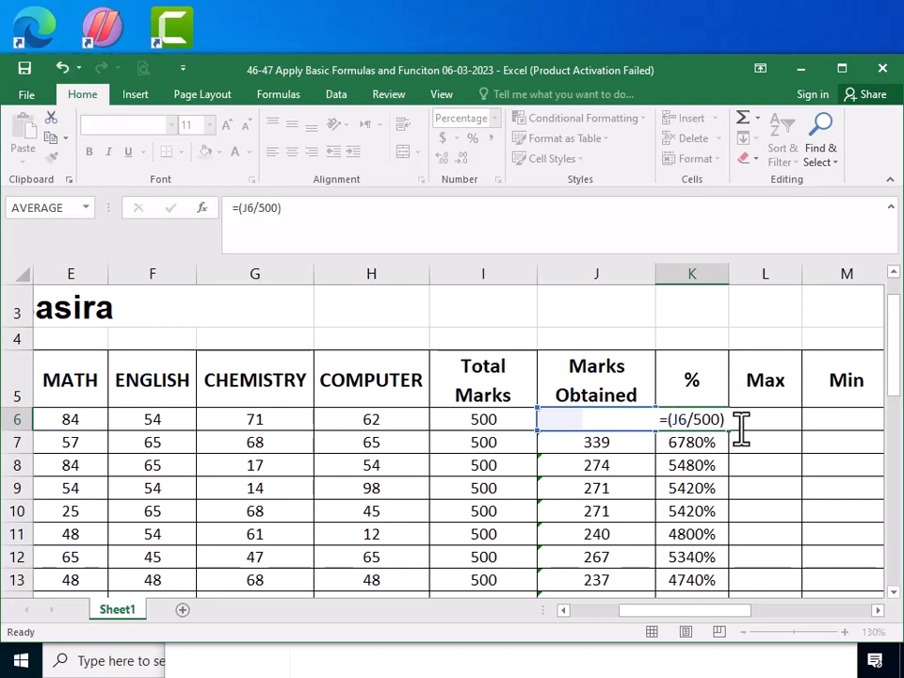
Step: Fill the corrected percentage formula =(J6/500) from K6 down through K37
click(716, 422)
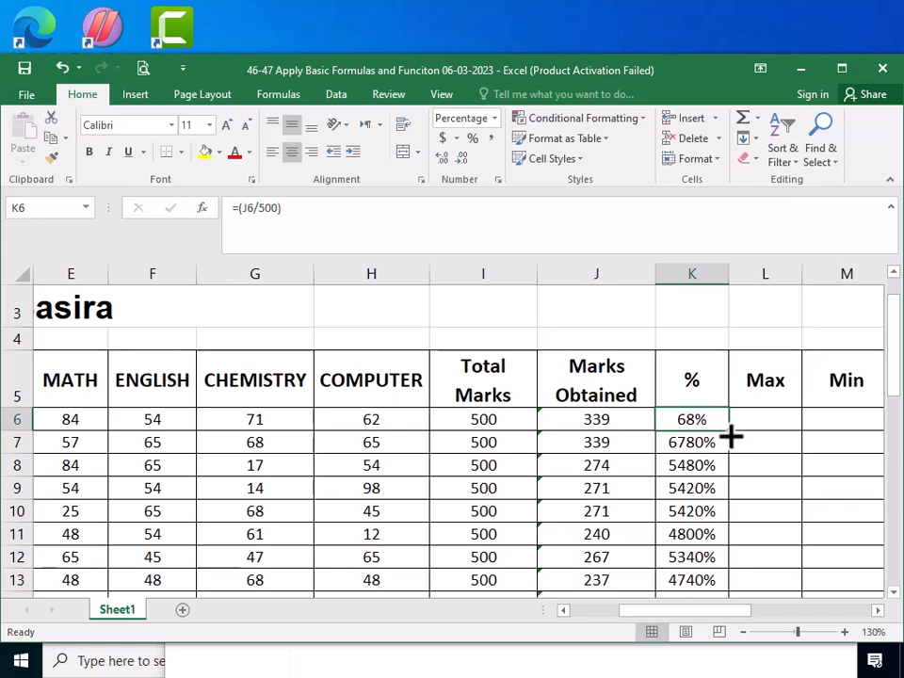
drag(731, 434, 695, 525)
scroll(695, 525, up, 5)
scroll(695, 525, up, 4)
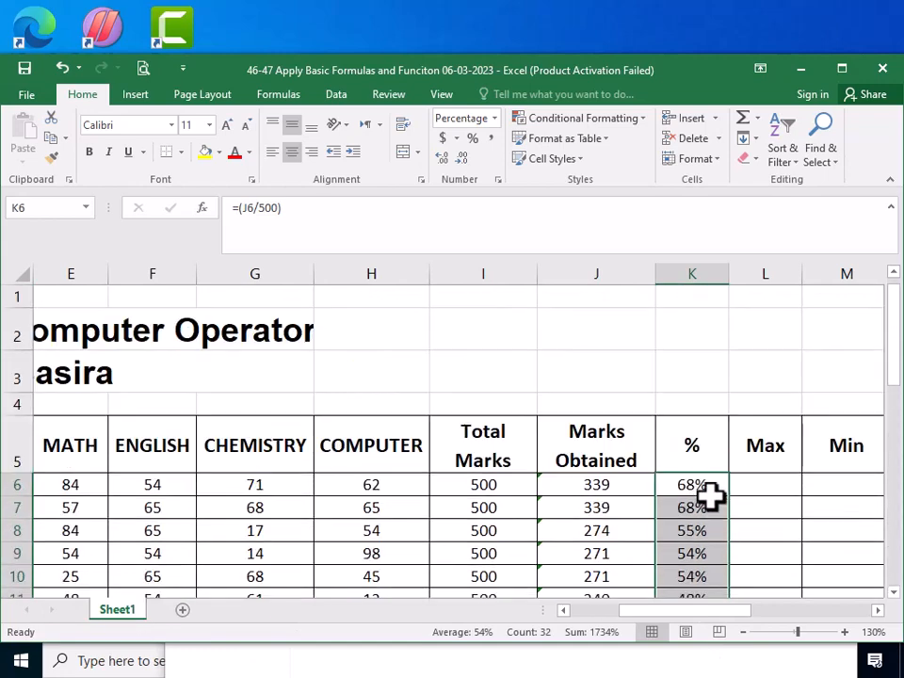
click(705, 482)
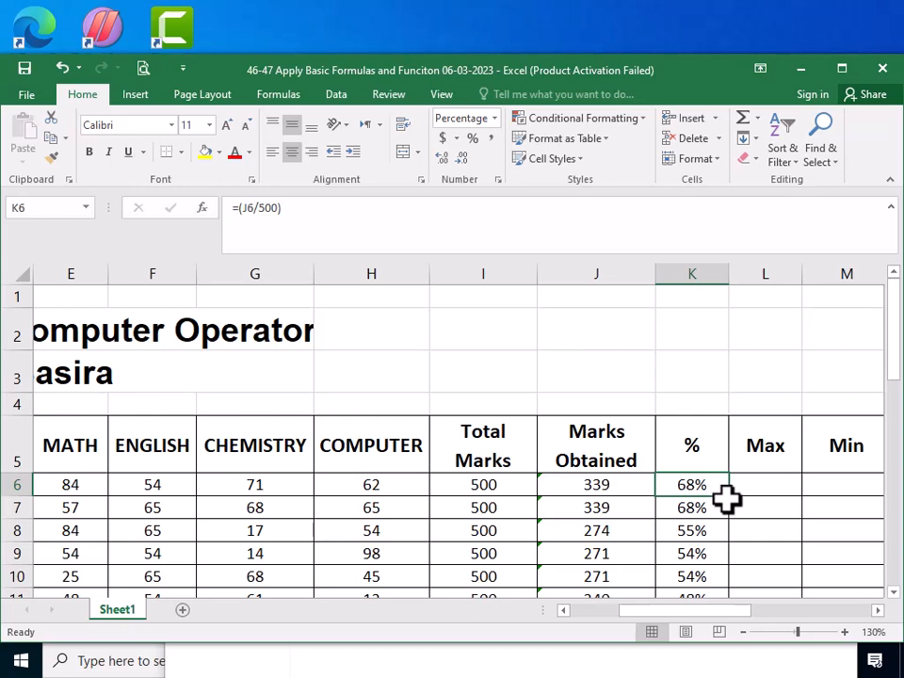
Step: Enter the formula =Max(D6:H6) in L6 to get the first student's highest subject mark
click(775, 484)
click(877, 610)
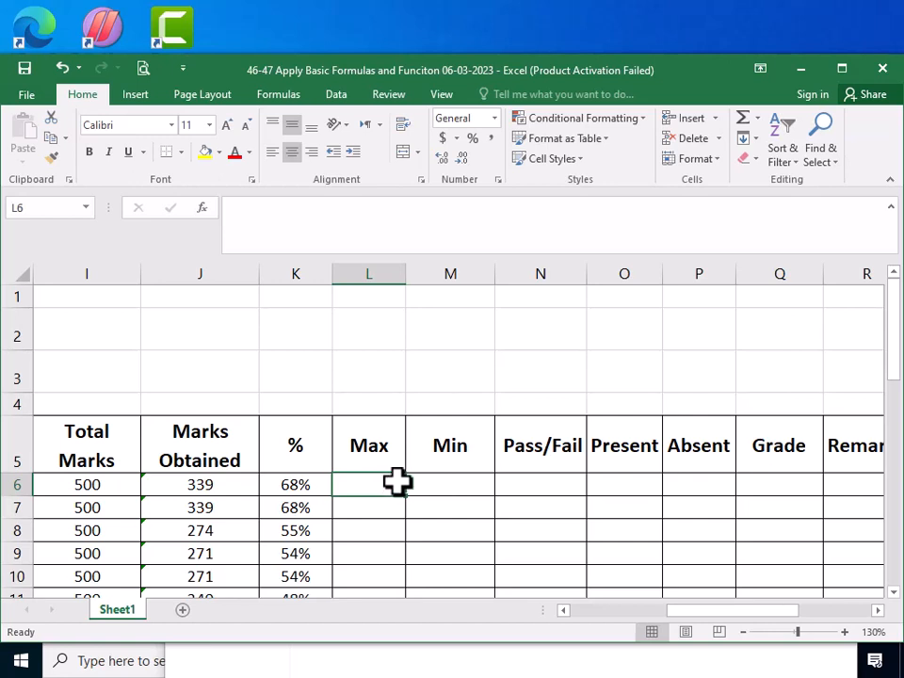
text(=)
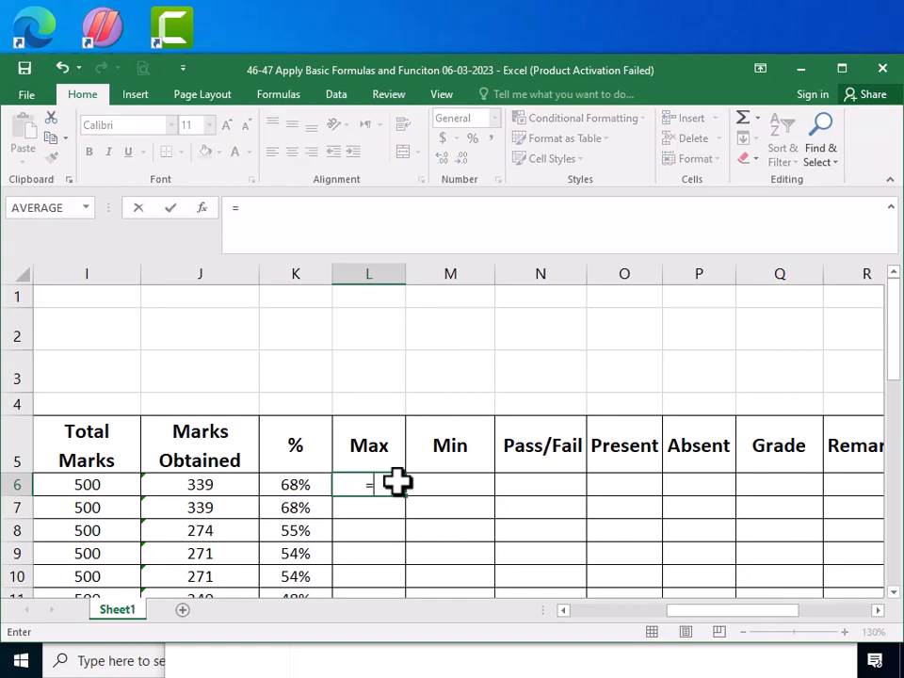
text(M)
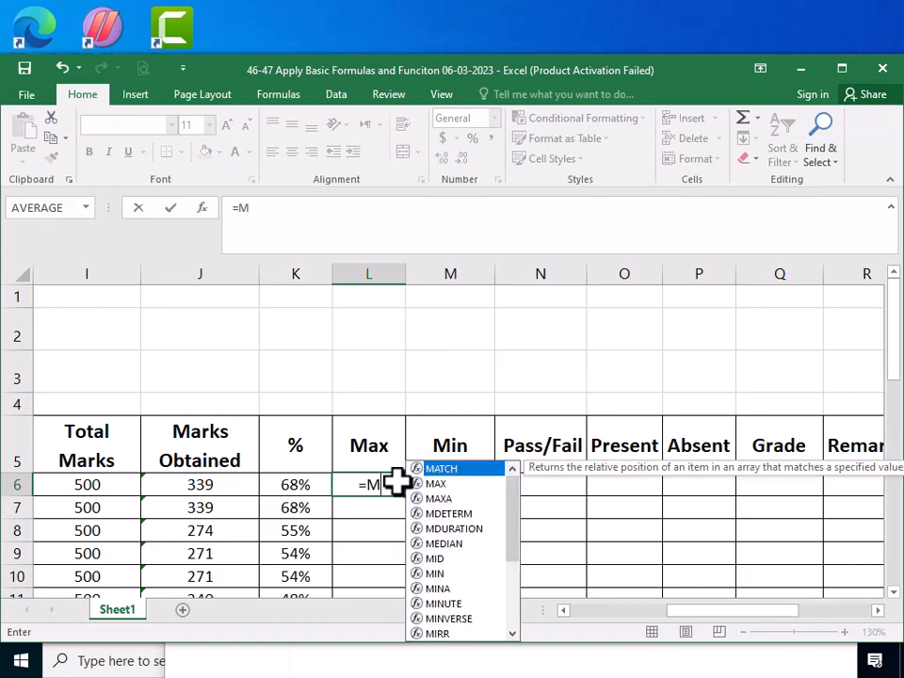
text(ax)
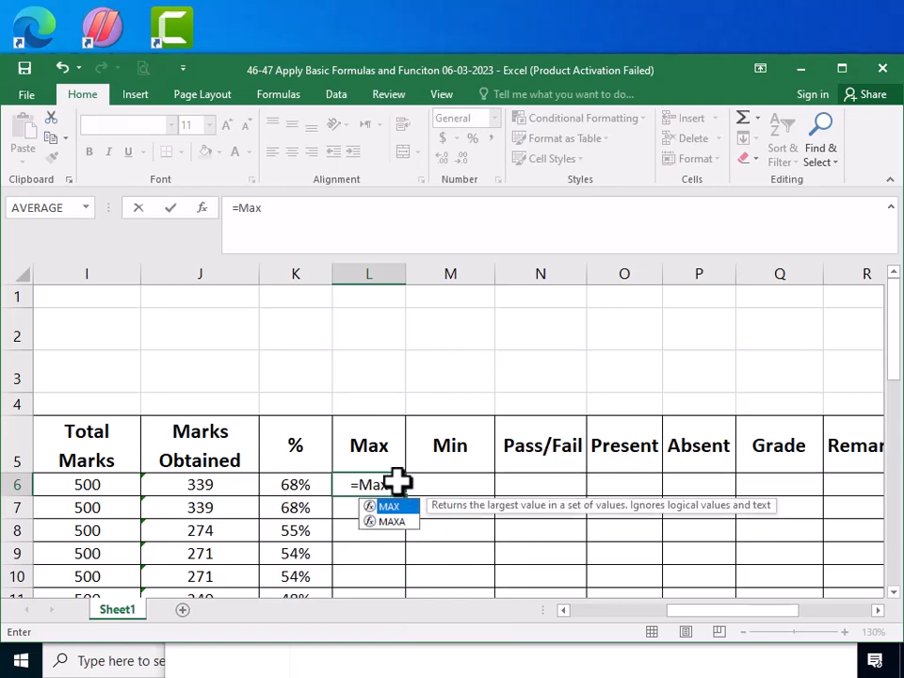
text(()
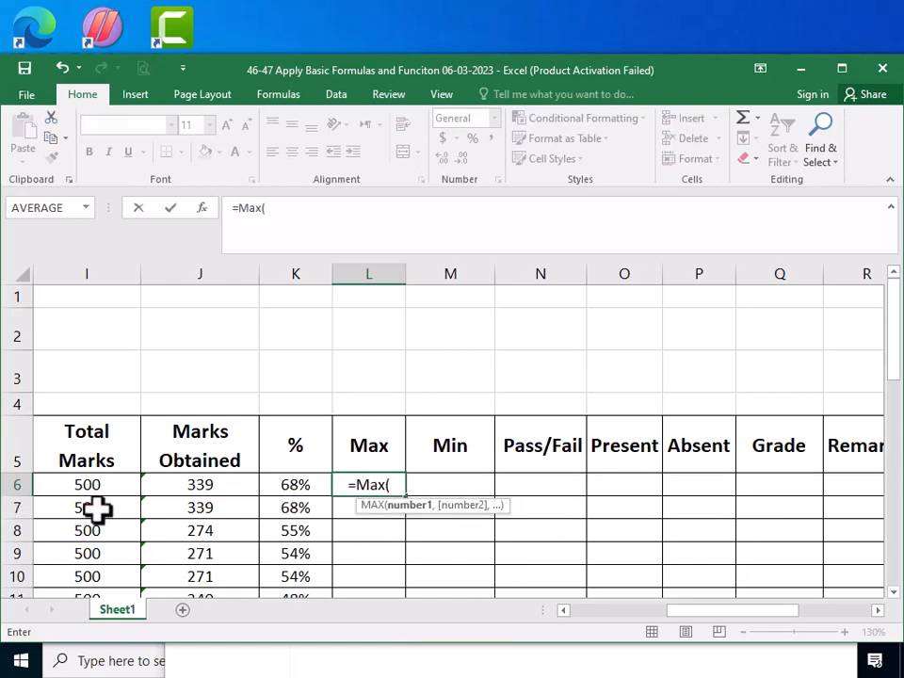
drag(564, 611, 565, 611)
click(565, 611)
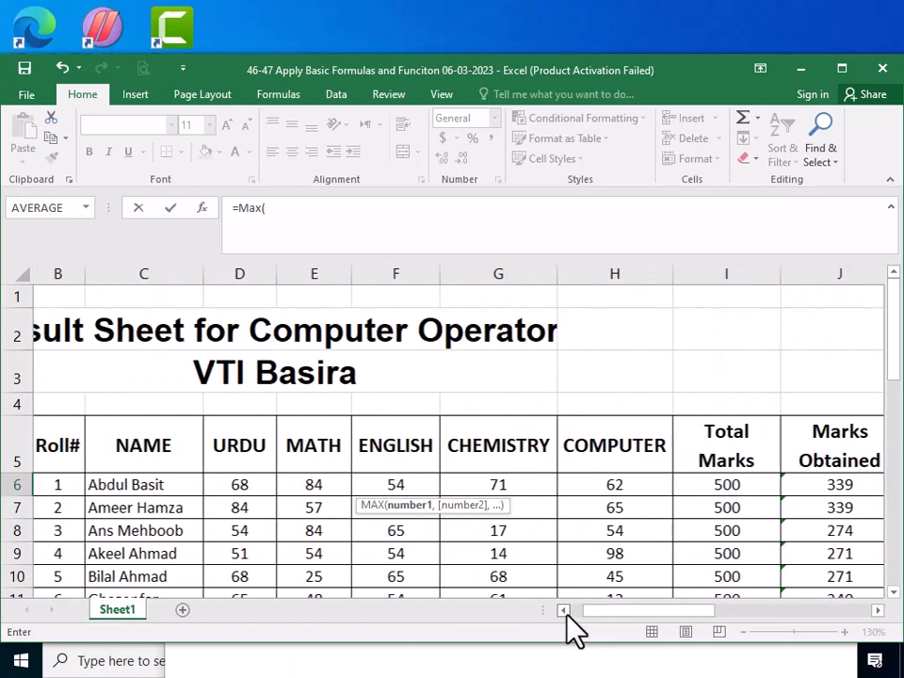
click(244, 485)
drag(295, 478, 643, 489)
drag(665, 613, 733, 609)
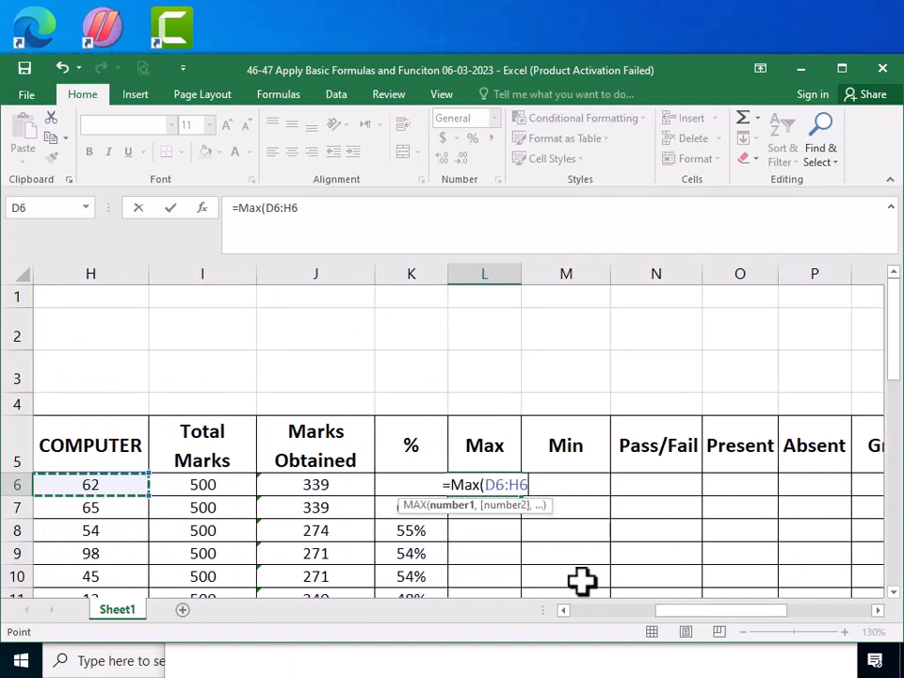
text())
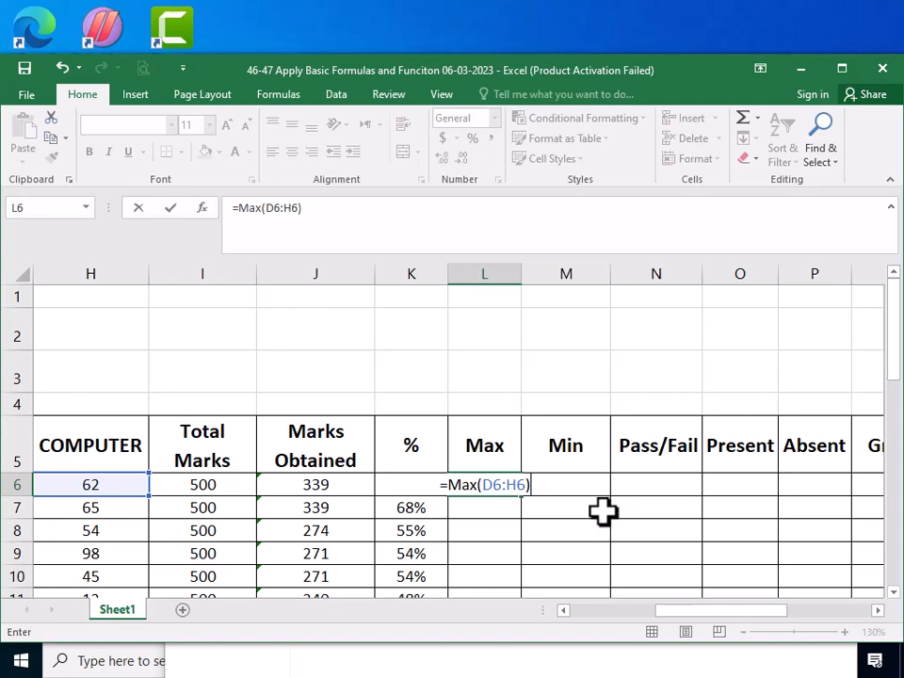
key(Return)
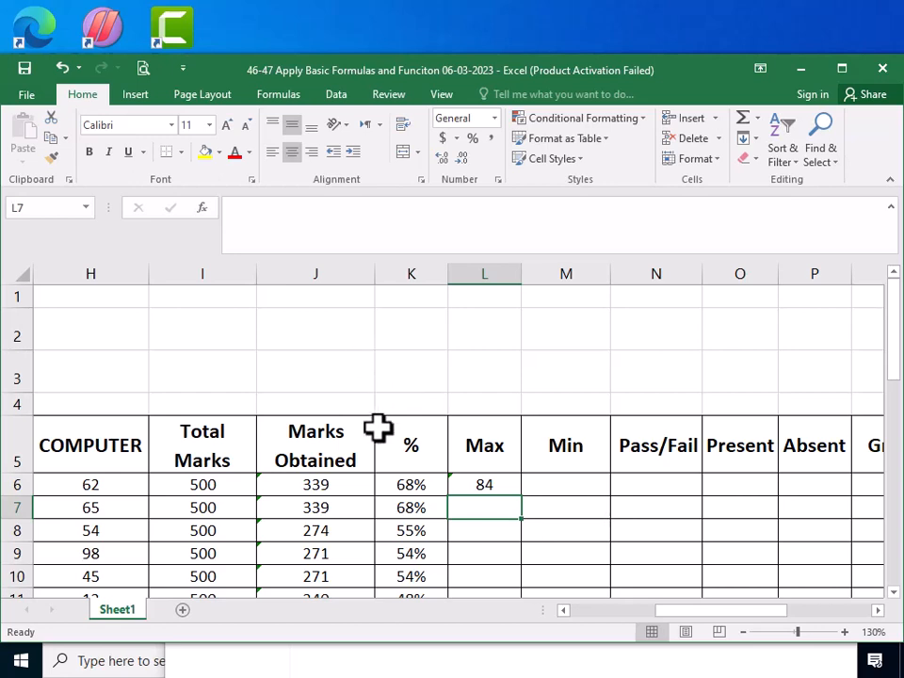
Step: Inspect the percentage formula in K6 and the marks obtained formula in J6 without changing them
click(392, 485)
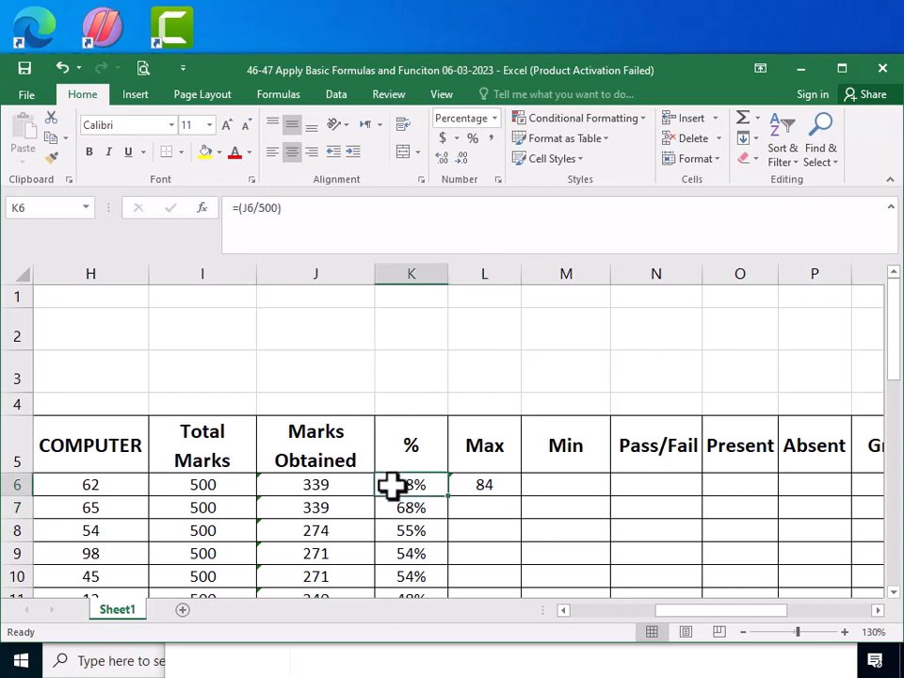
click(337, 486)
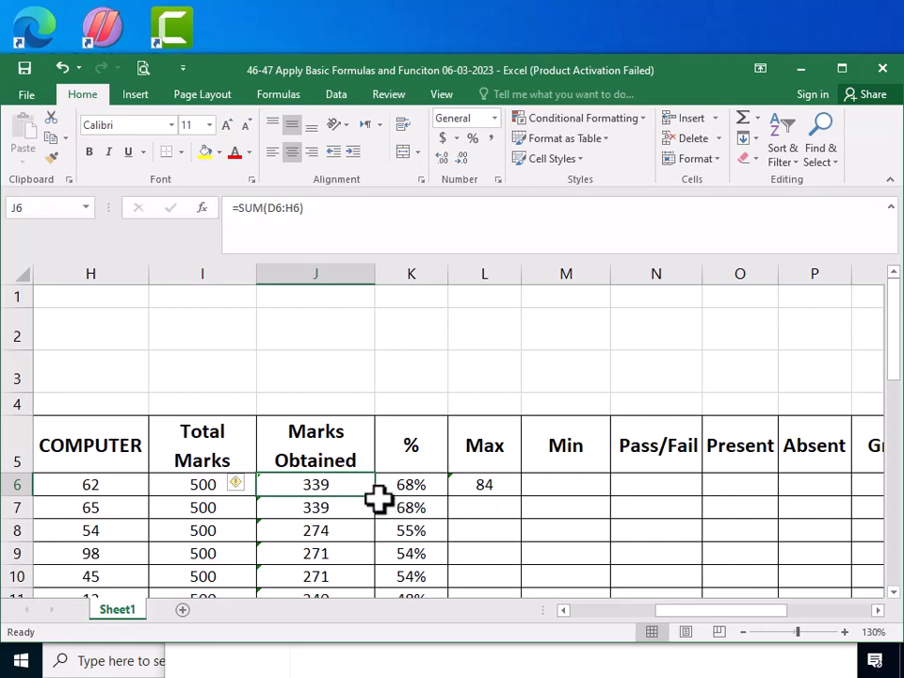
key(F2)
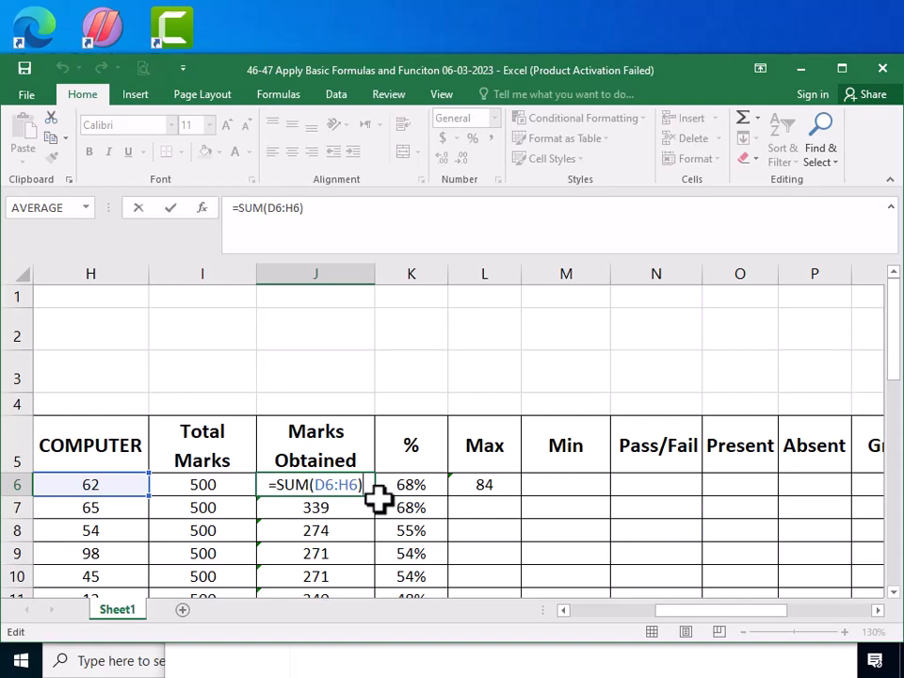
key(Escape)
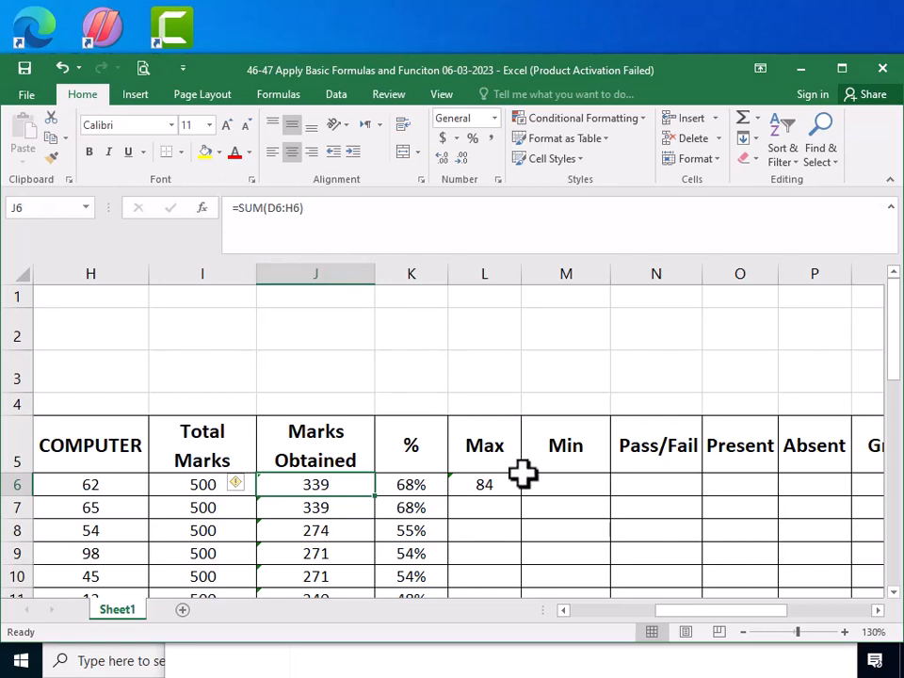
Step: Fill the maximum formula from L6 down through L37 for all remaining students
click(493, 503)
click(487, 489)
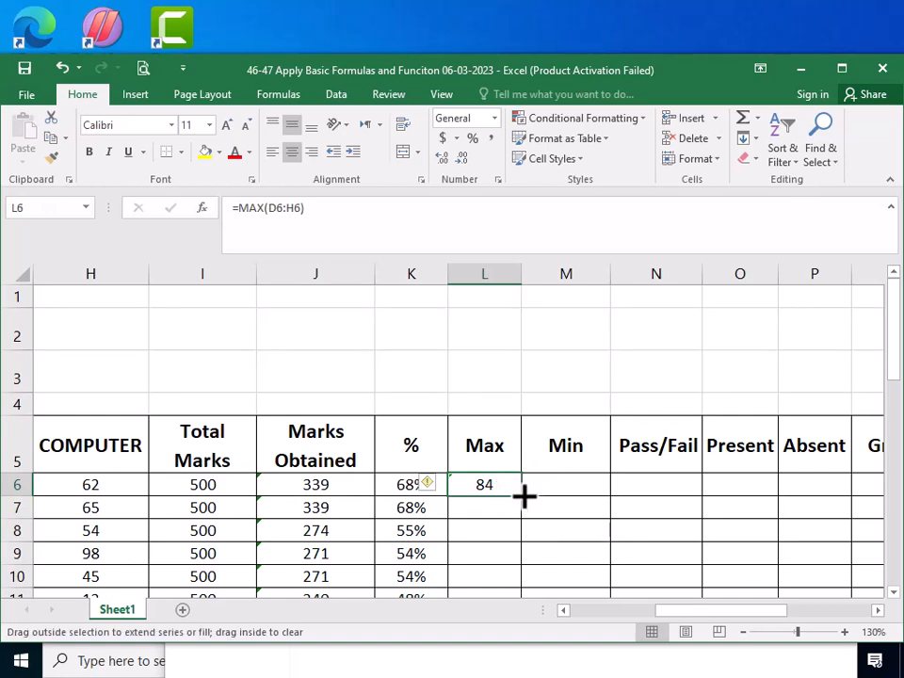
double_click(521, 493)
scroll(513, 523, down, 9)
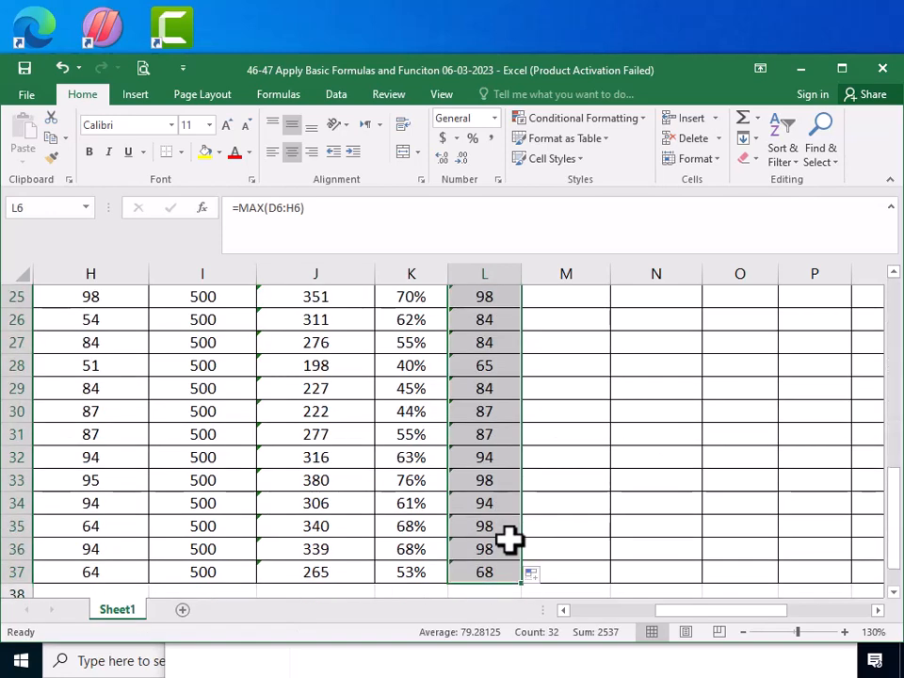
scroll(502, 522, up, 9)
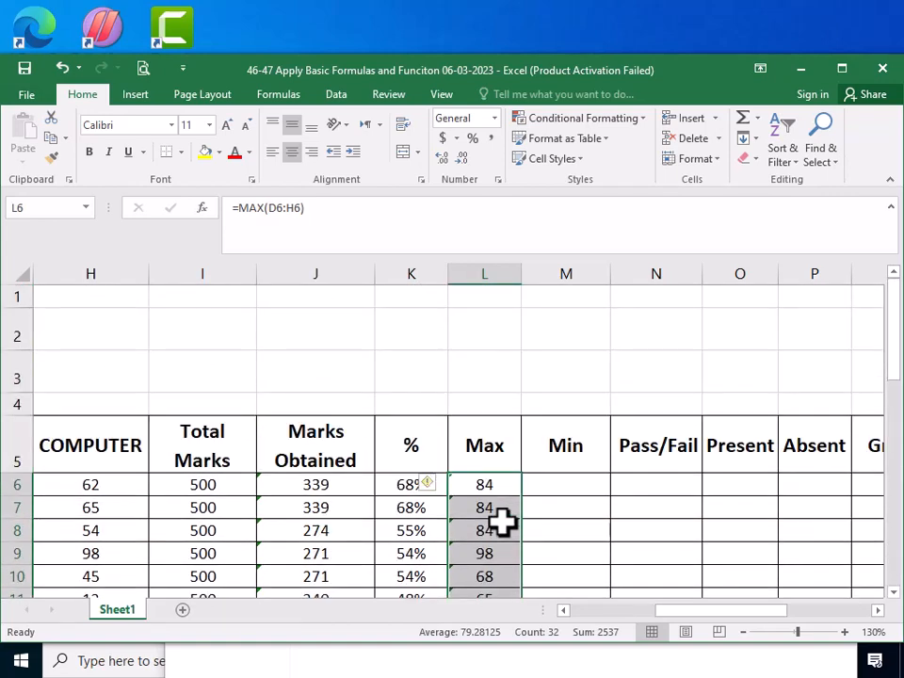
Step: Begin the minimum formula in M6 with =min(H6: for the first student
click(534, 482)
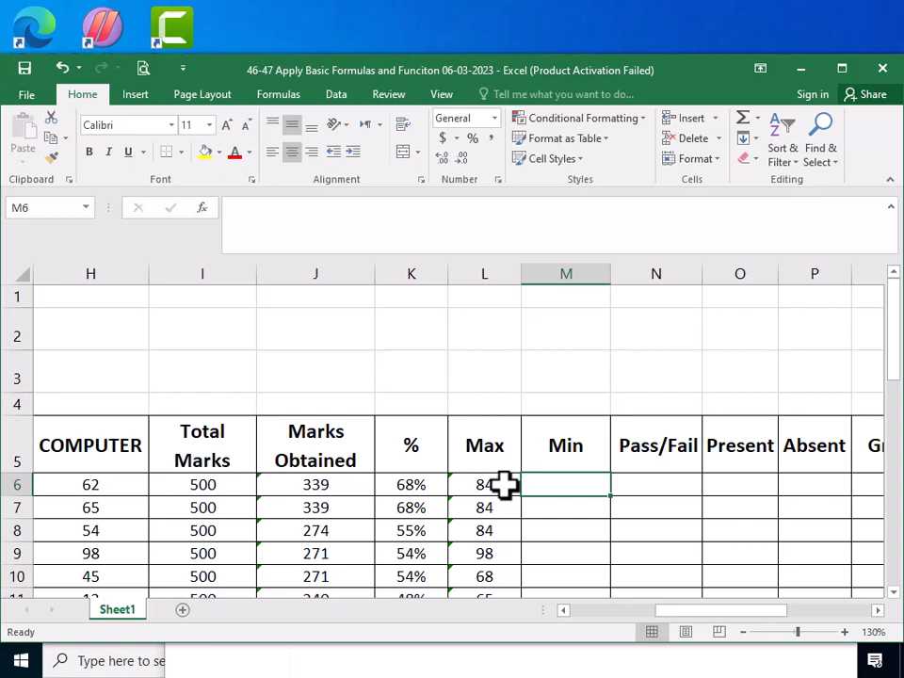
text(=)
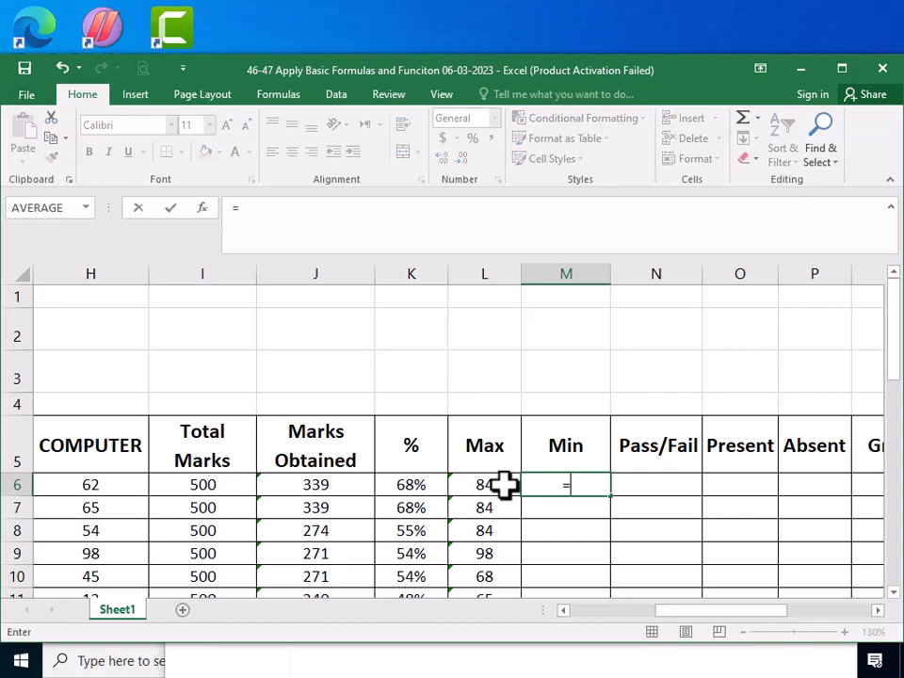
text(min)
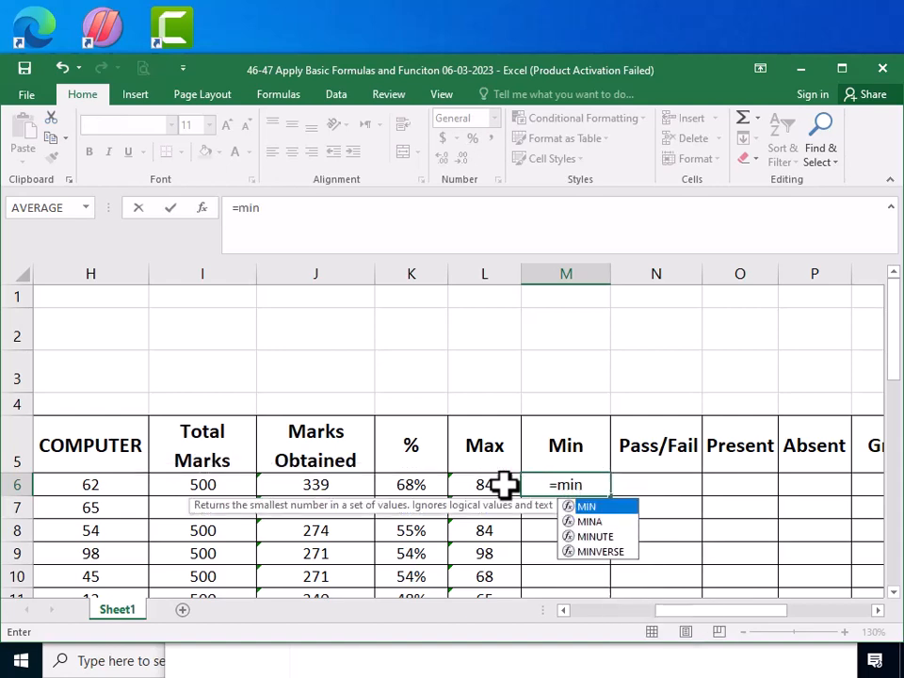
text(()
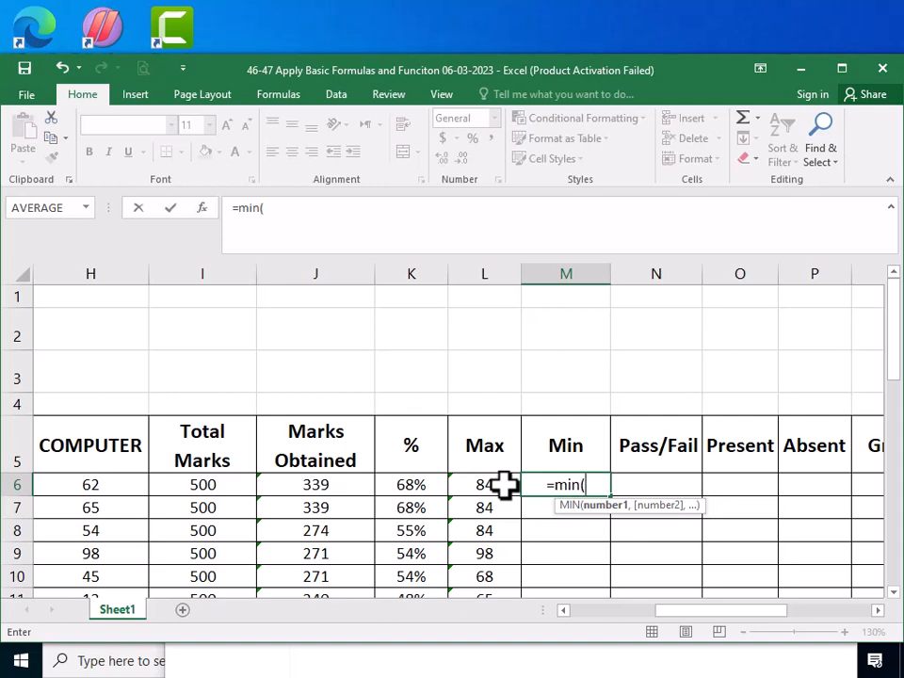
text(H)
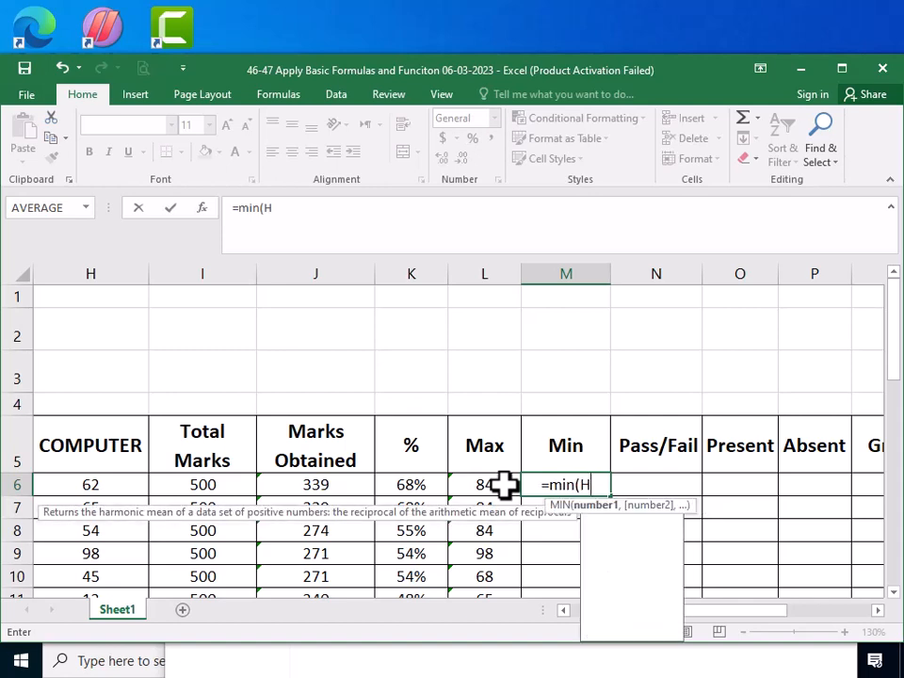
text(6;)
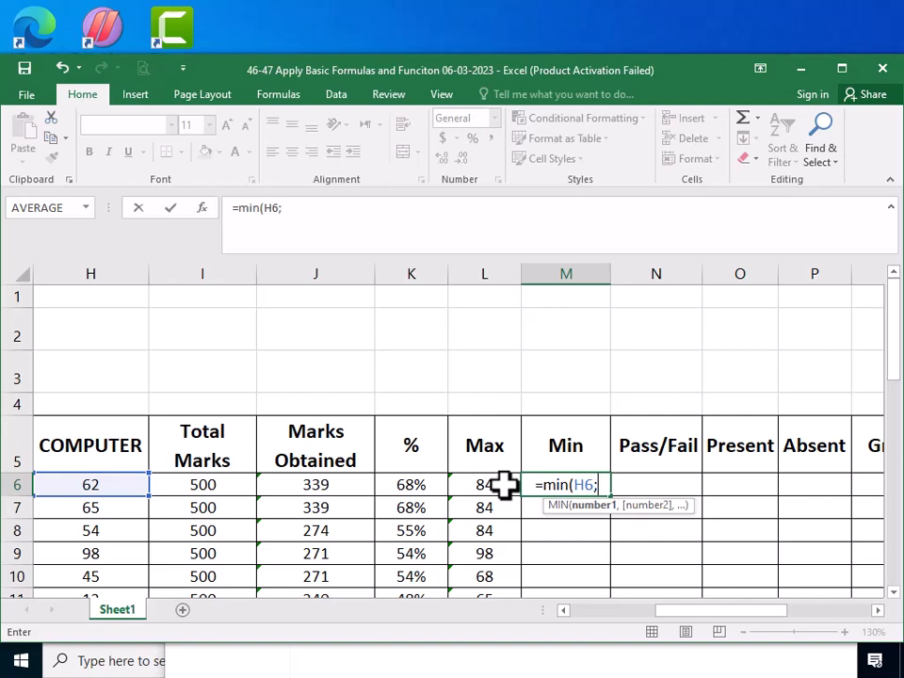
key(BackSpace)
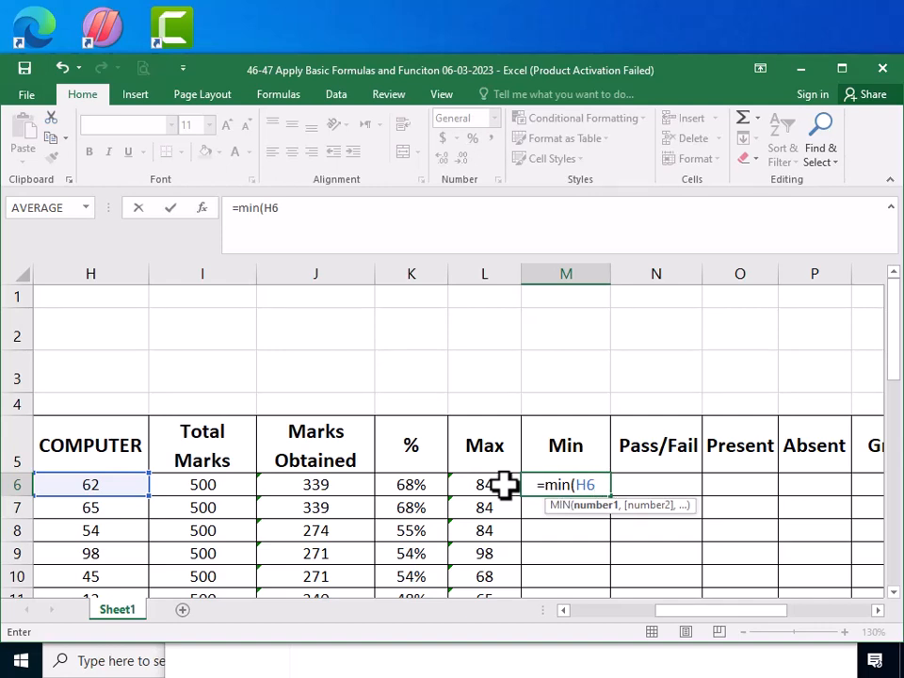
text(:)
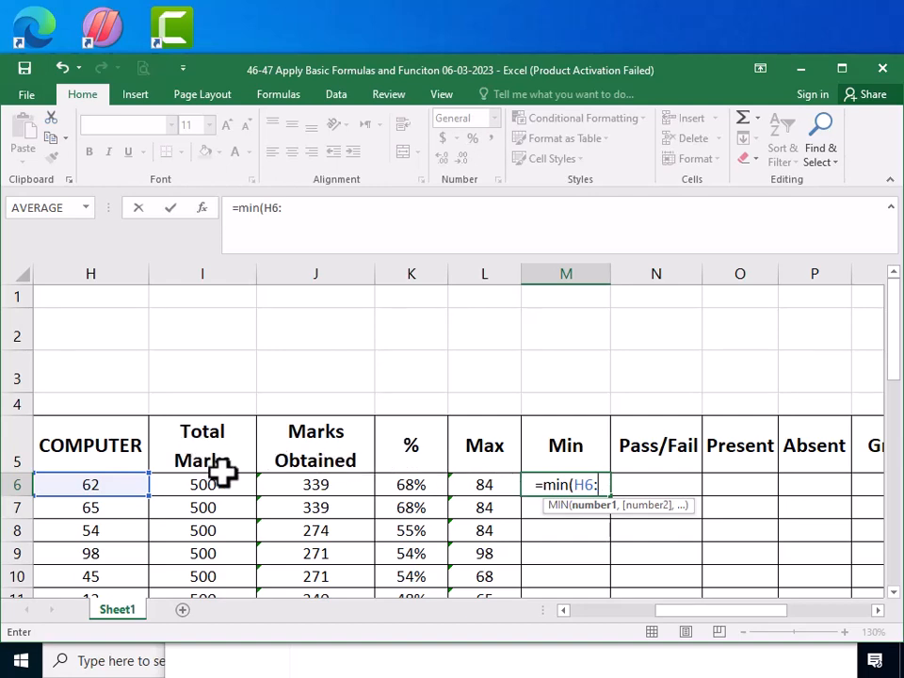
Step: Correct the range of the minimum formula in M6 so it reads =min(D6:H6), and enter it
click(584, 483)
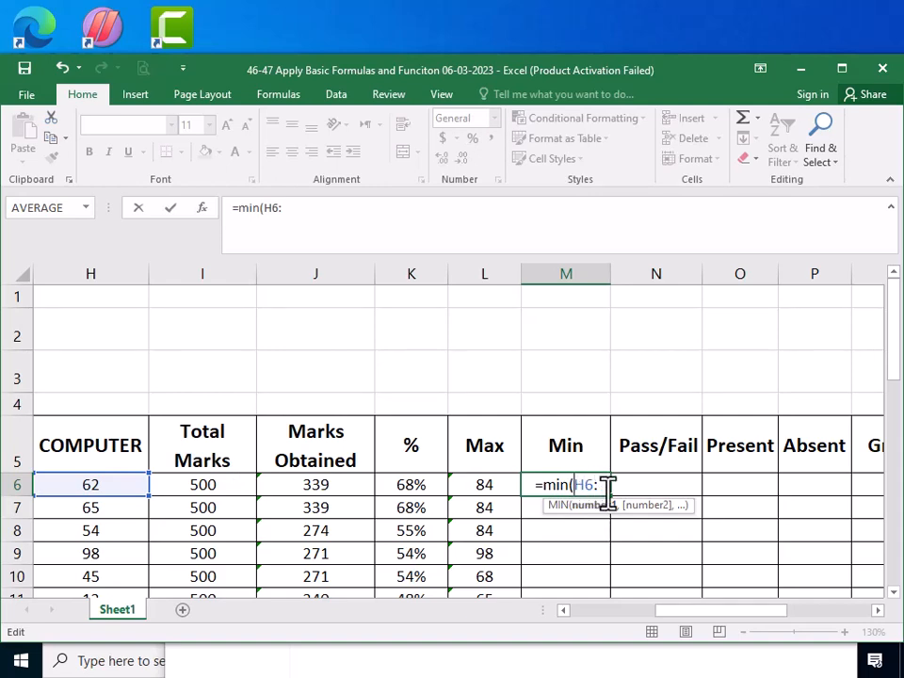
text(e)
key(BackSpace)
text(d)
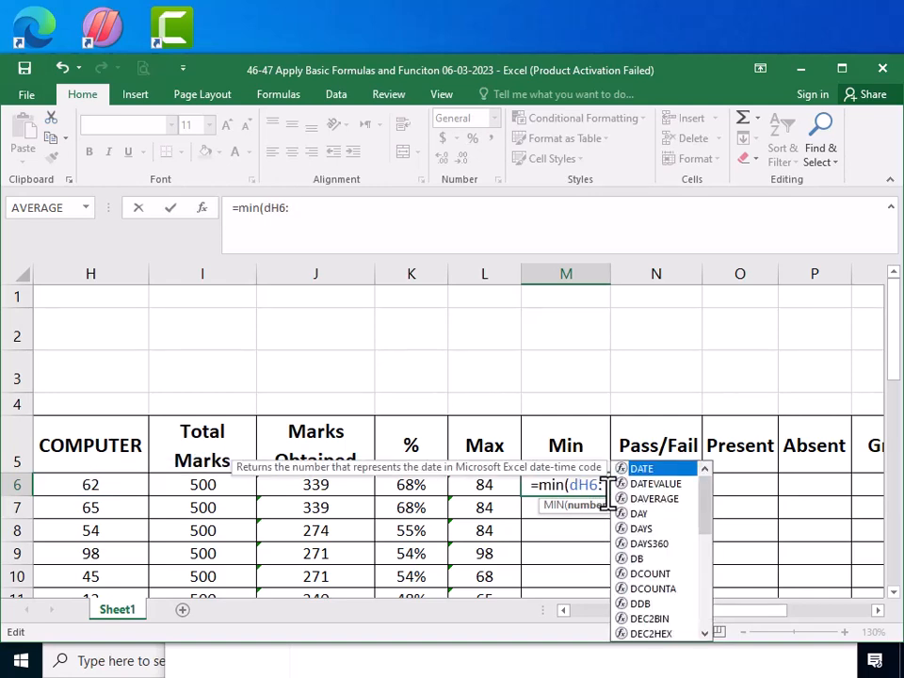
key(BackSpace)
text(d)
key(BackSpace)
text(D)
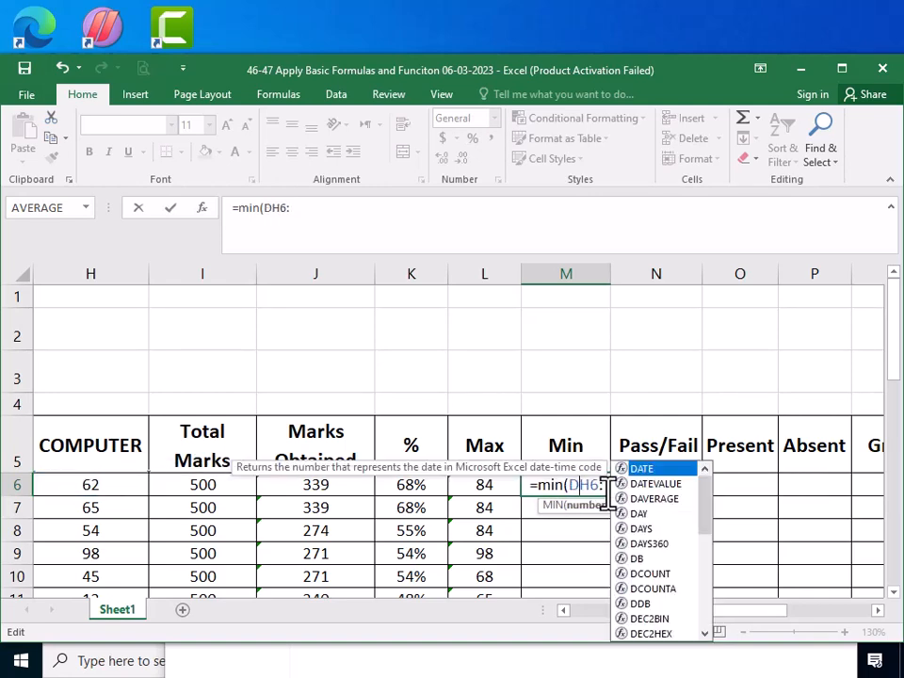
text(6)
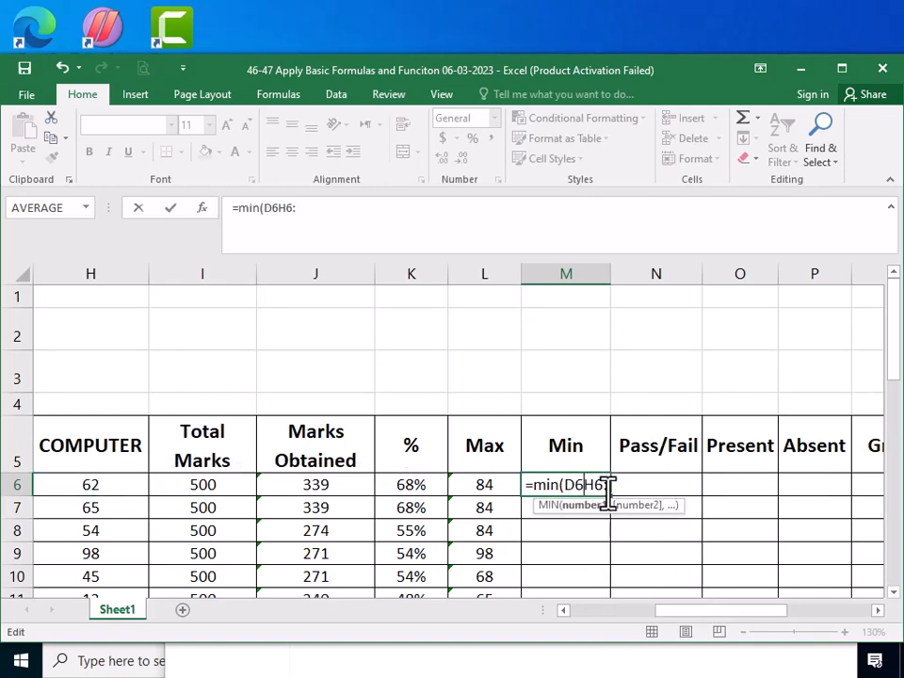
text(:)
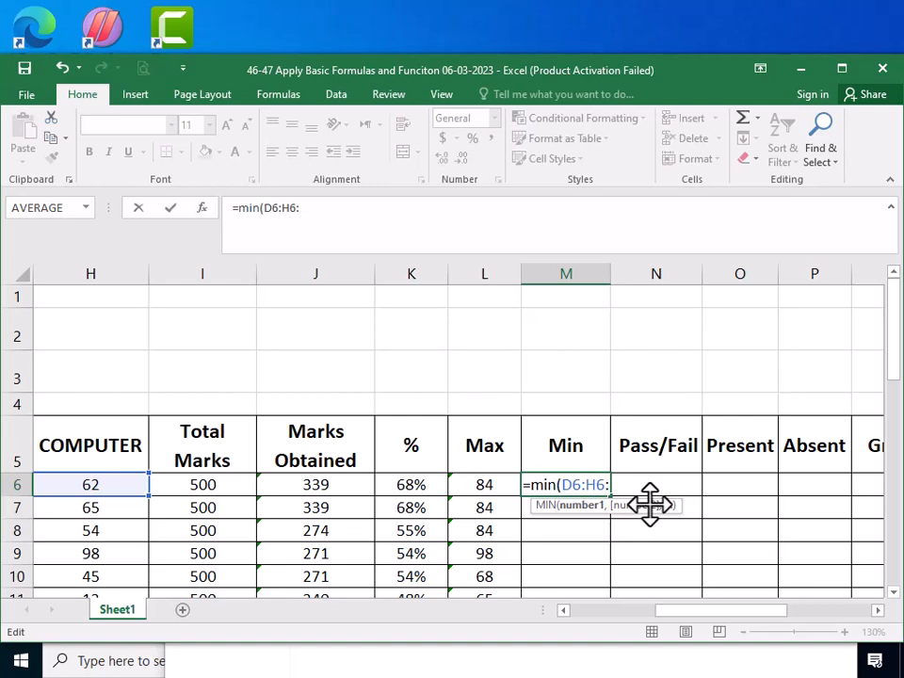
key(Left)
text())
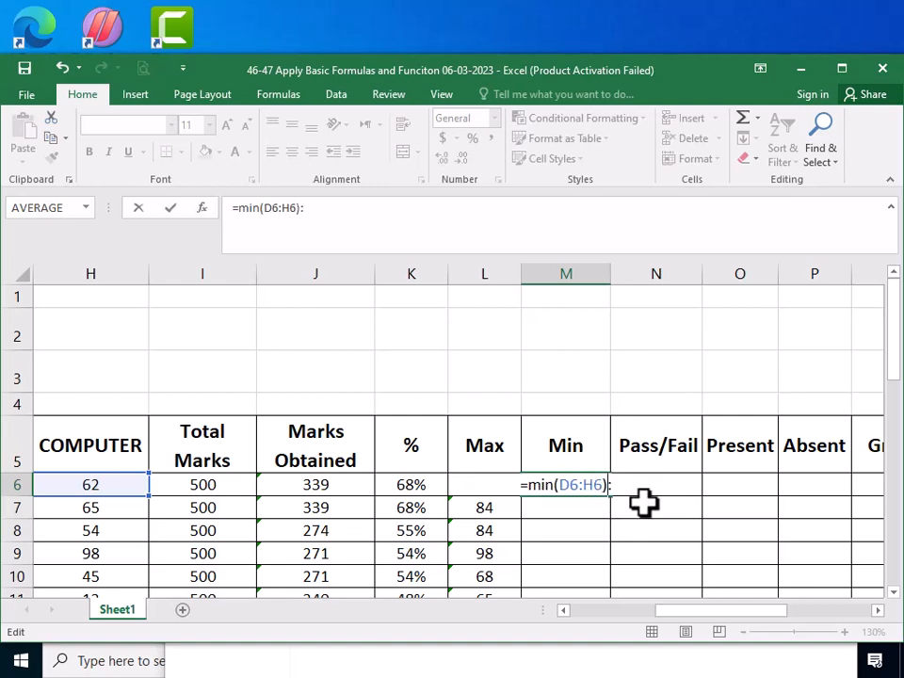
key(Delete)
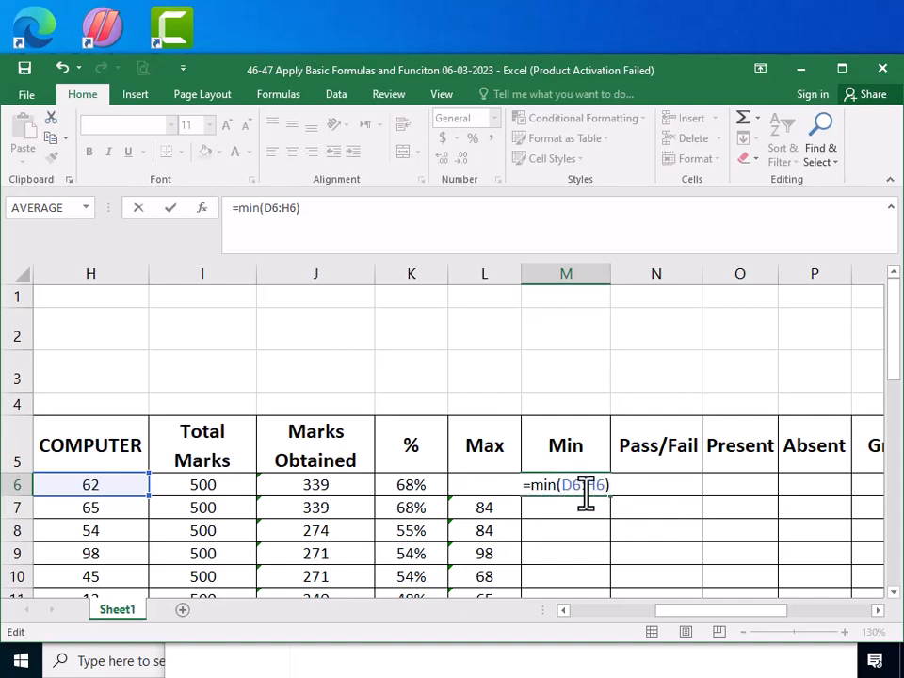
drag(703, 618, 642, 628)
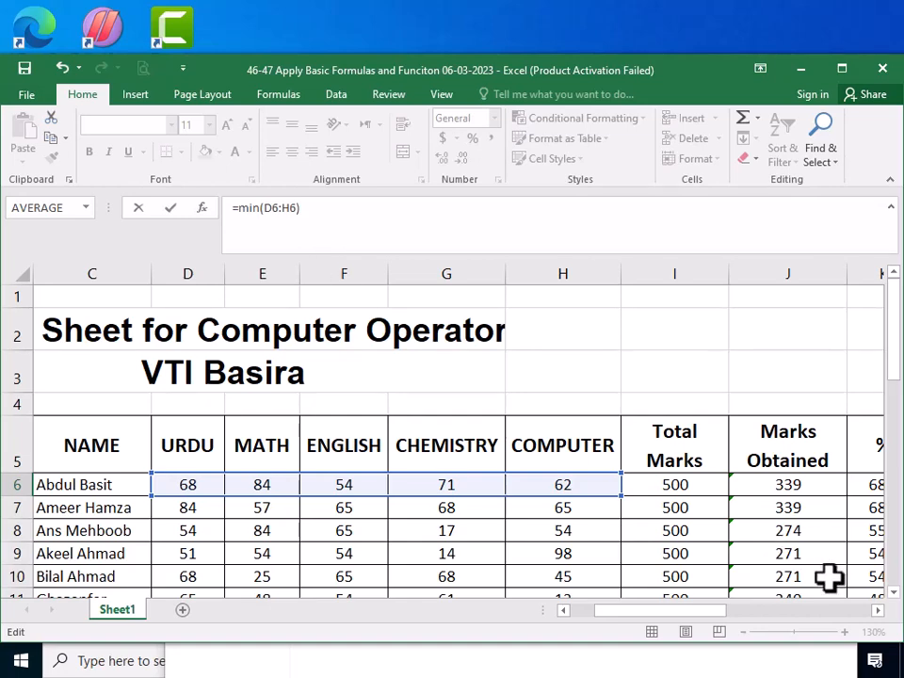
drag(710, 605, 793, 601)
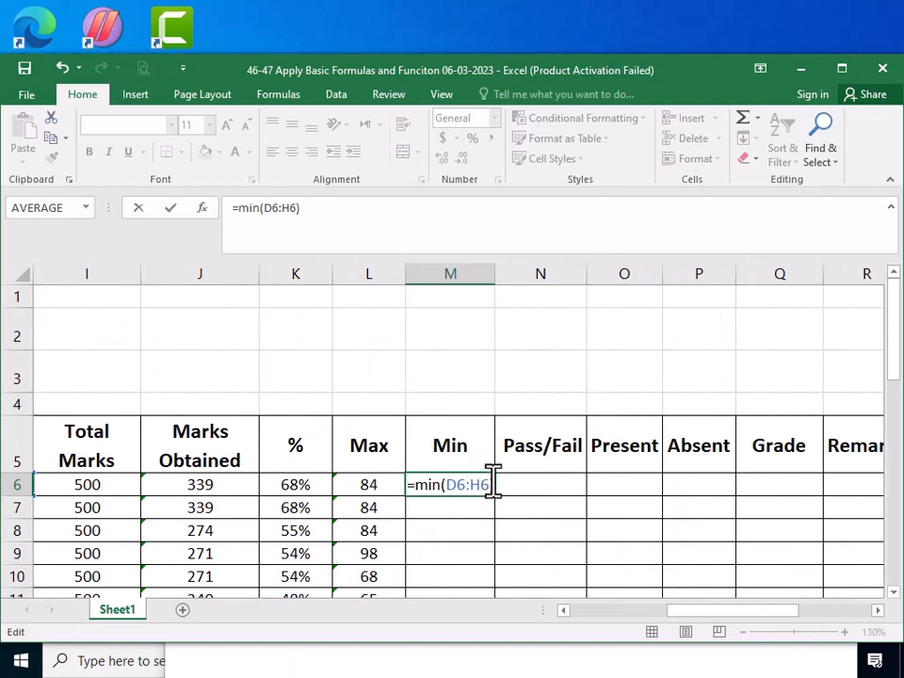
key(Return)
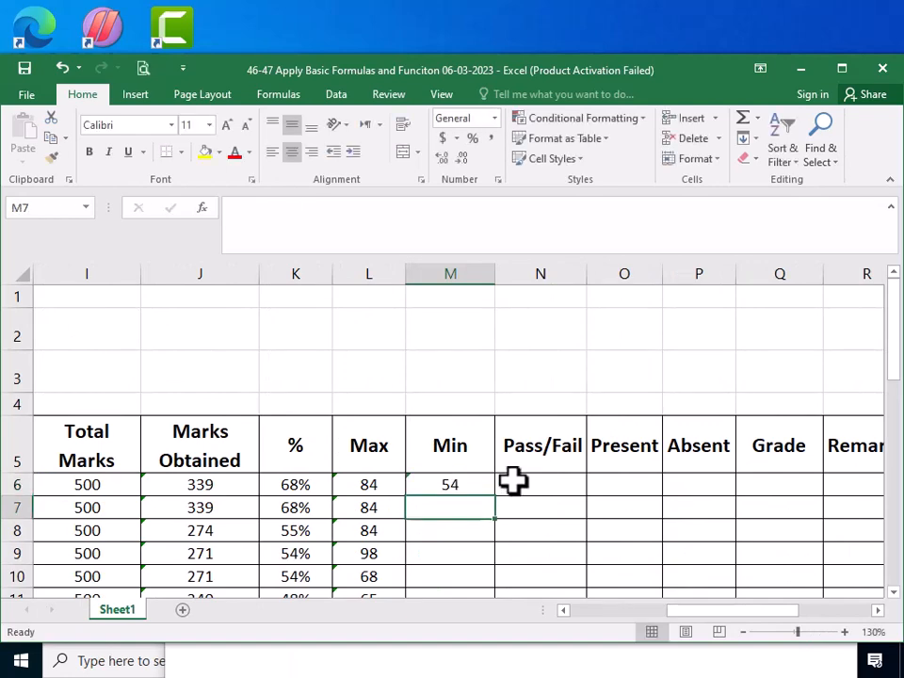
Step: Inspect the minimum formula in M6 without changing it and compare it with the first student's subject marks
double_click(466, 483)
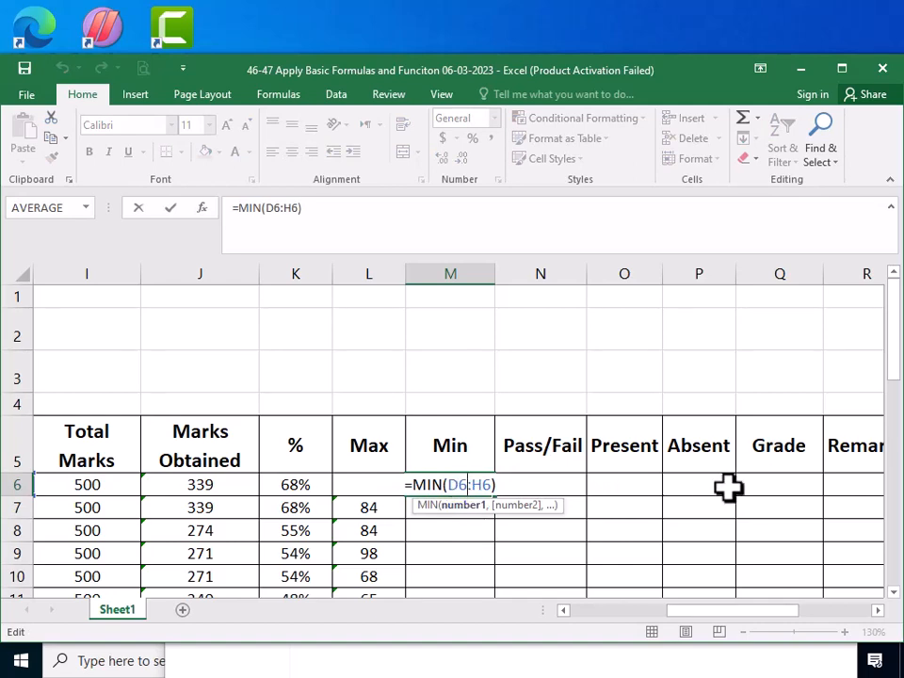
key(Return)
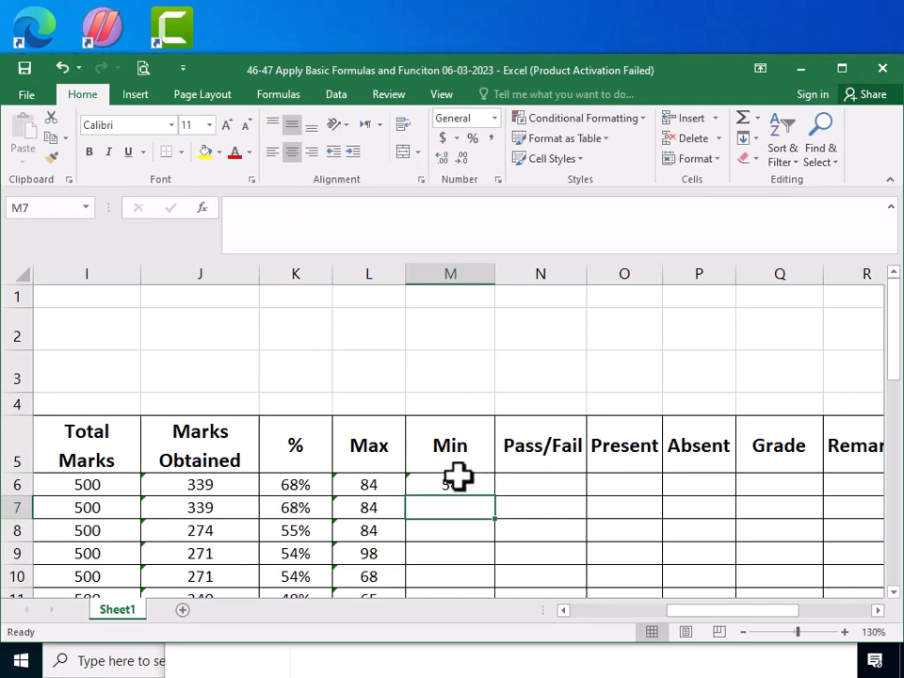
click(563, 610)
click(563, 610)
click(563, 610)
click(564, 611)
click(563, 610)
click(563, 611)
click(564, 610)
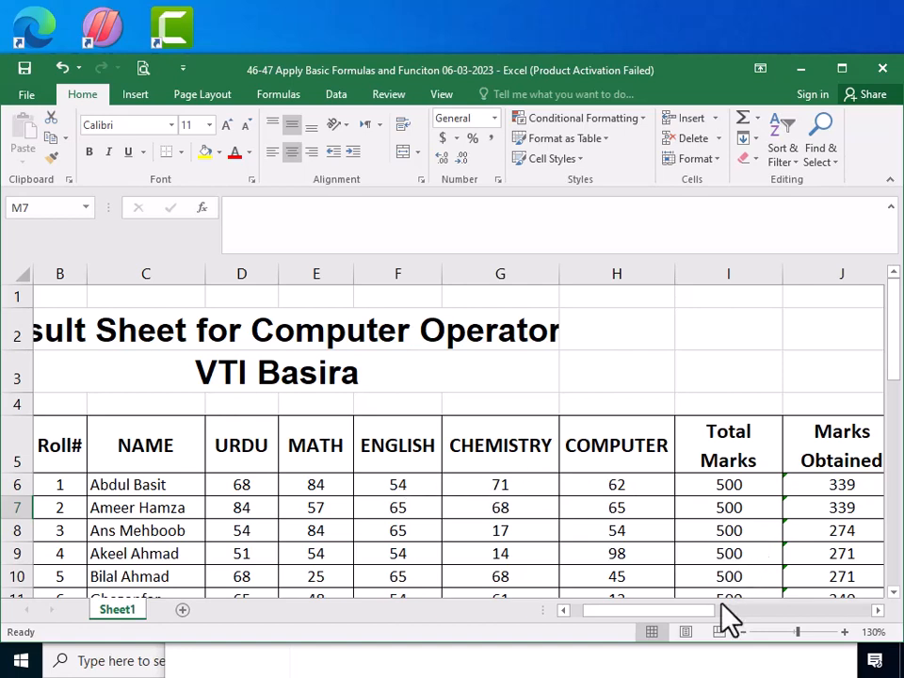
Step: Fill the minimum formula from M6 down through M37 for all remaining students
drag(681, 622, 779, 615)
click(253, 482)
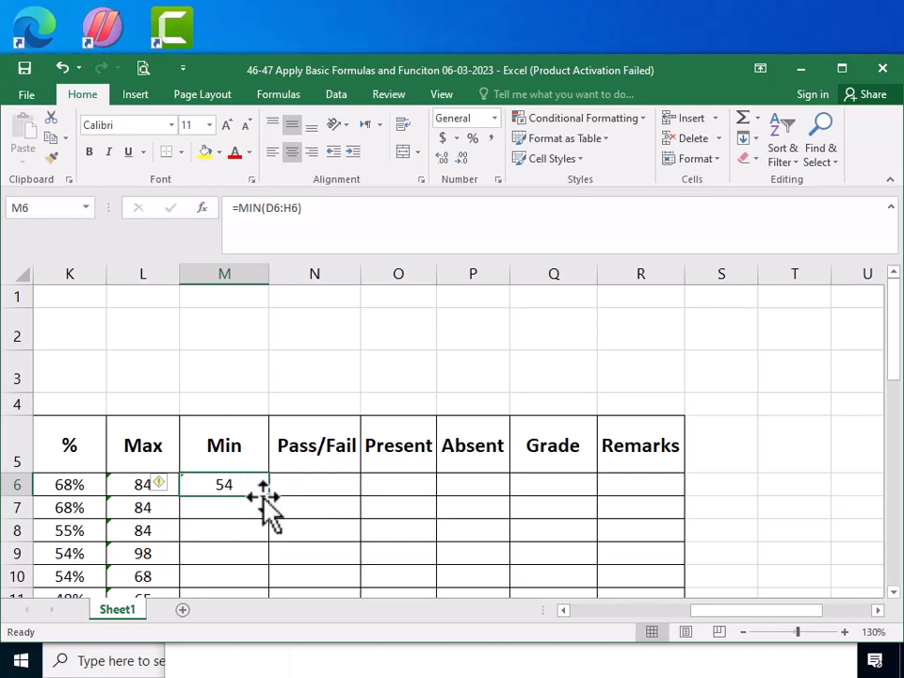
drag(270, 497, 232, 535)
scroll(232, 535, up, 1)
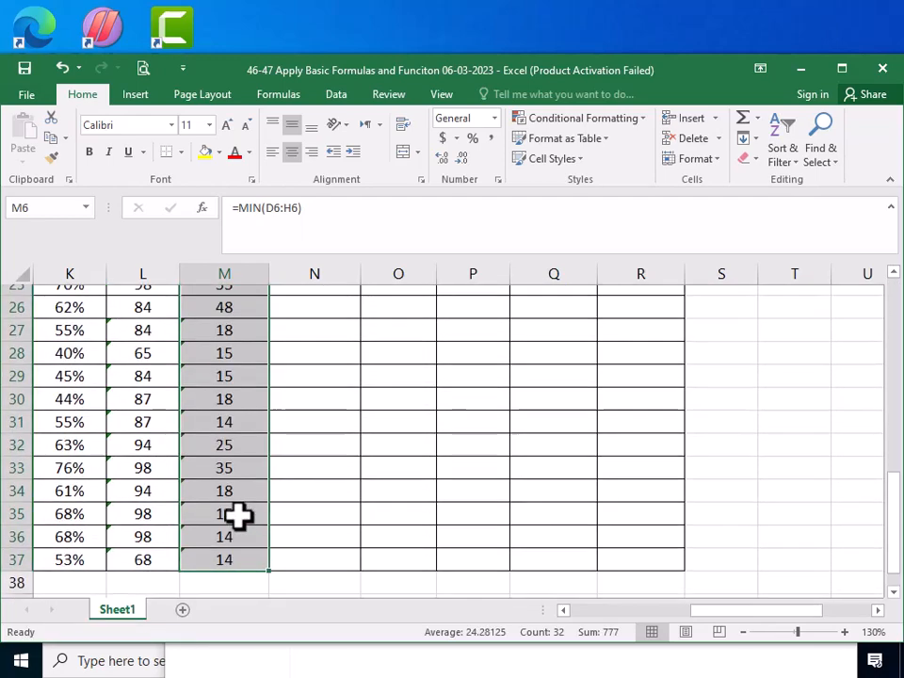
scroll(238, 506, up, 3)
scroll(240, 507, up, 5)
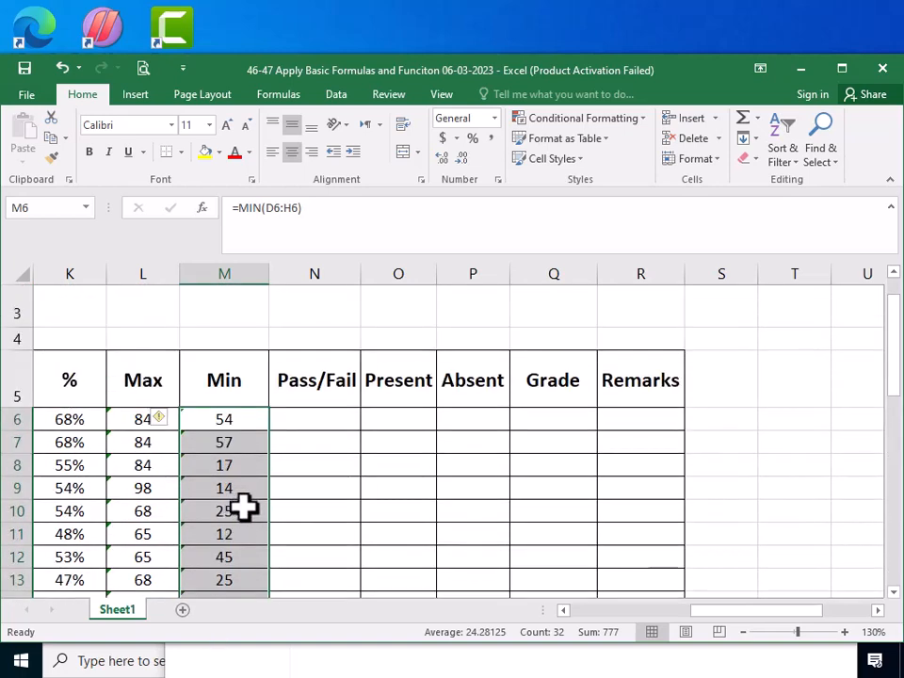
Step: Start a formula in N6, the first student's Pass/Fail cell, with an equals sign
click(291, 479)
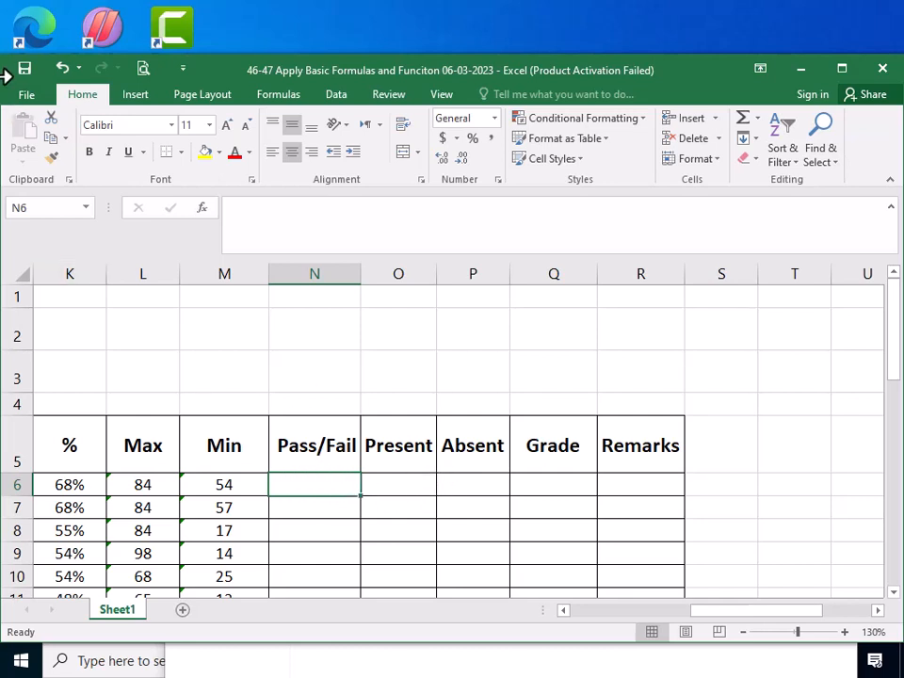
text(=)
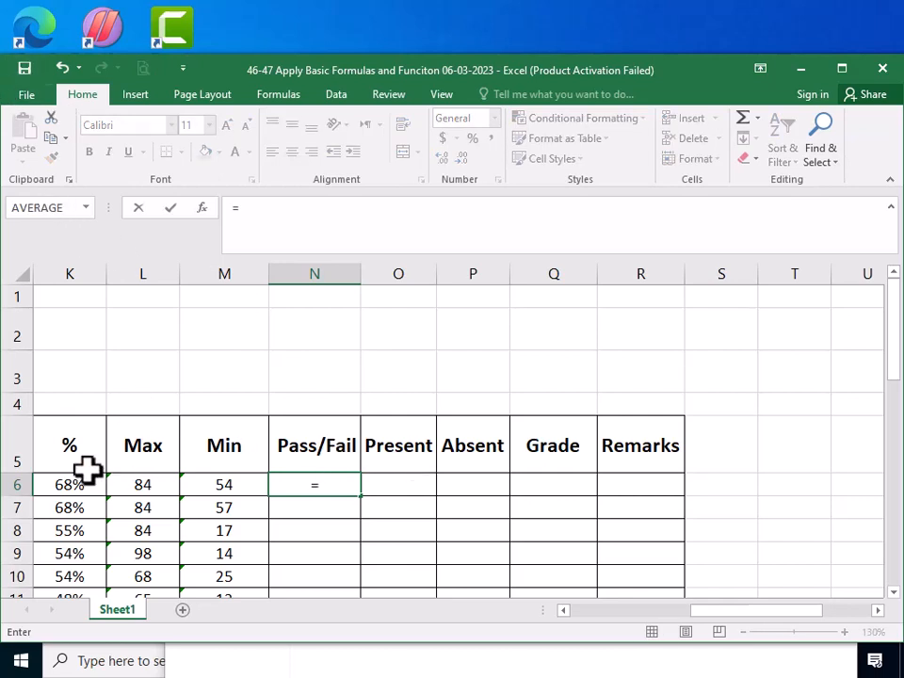
click(81, 483)
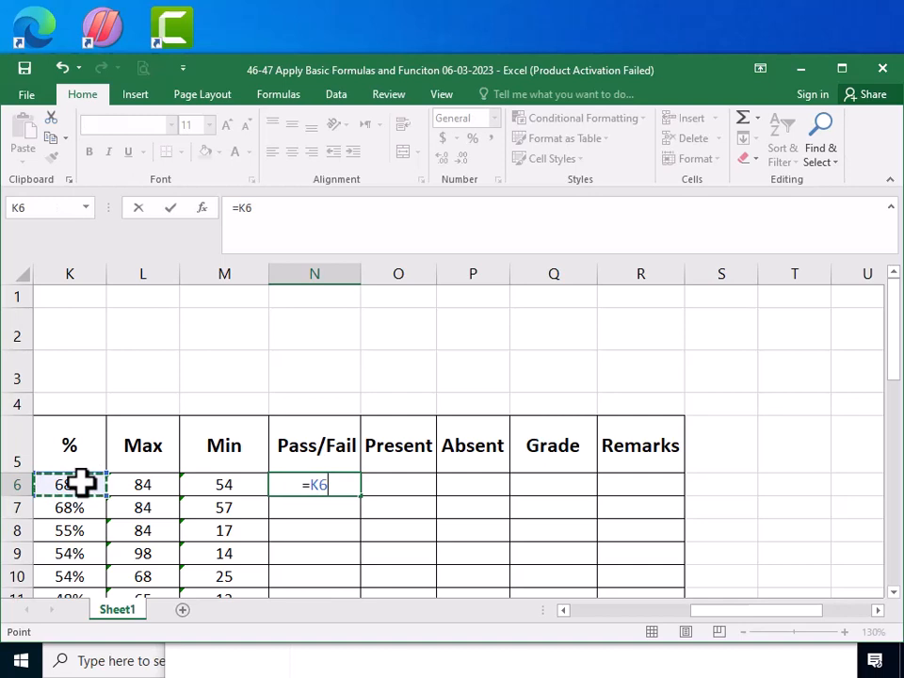
click(314, 485)
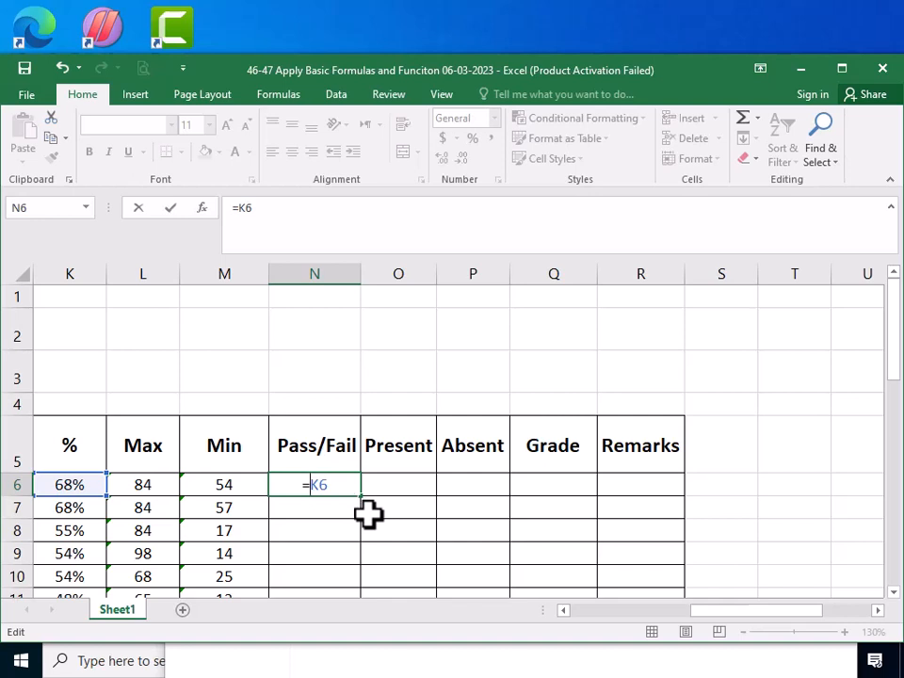
key(Delete)
key(Delete)
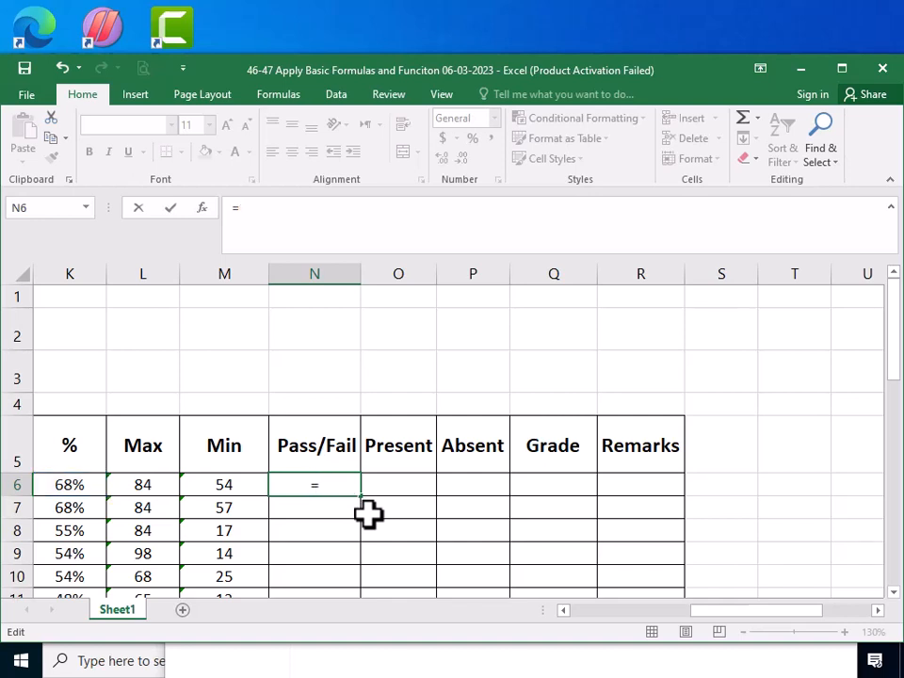
Step: Give the N6 formula an IF function with the logical test K6>=40%
text(IF)
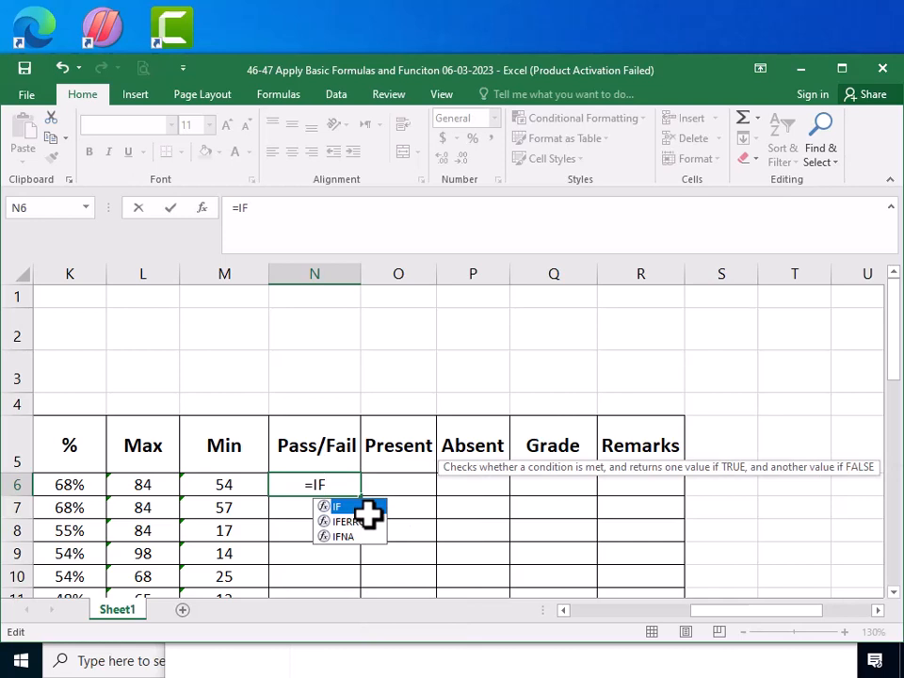
text(()
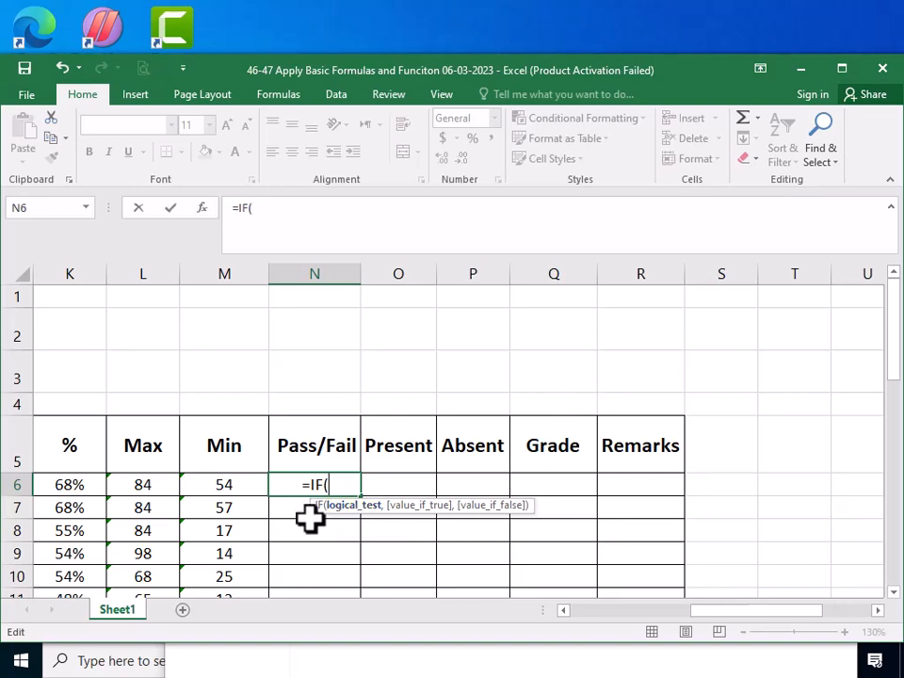
click(74, 485)
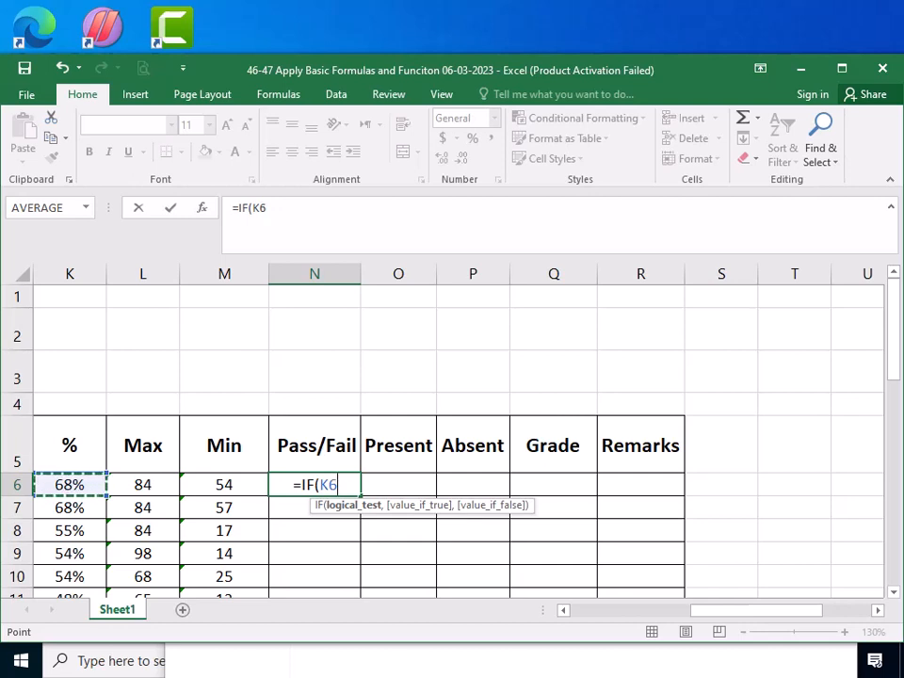
text(>)
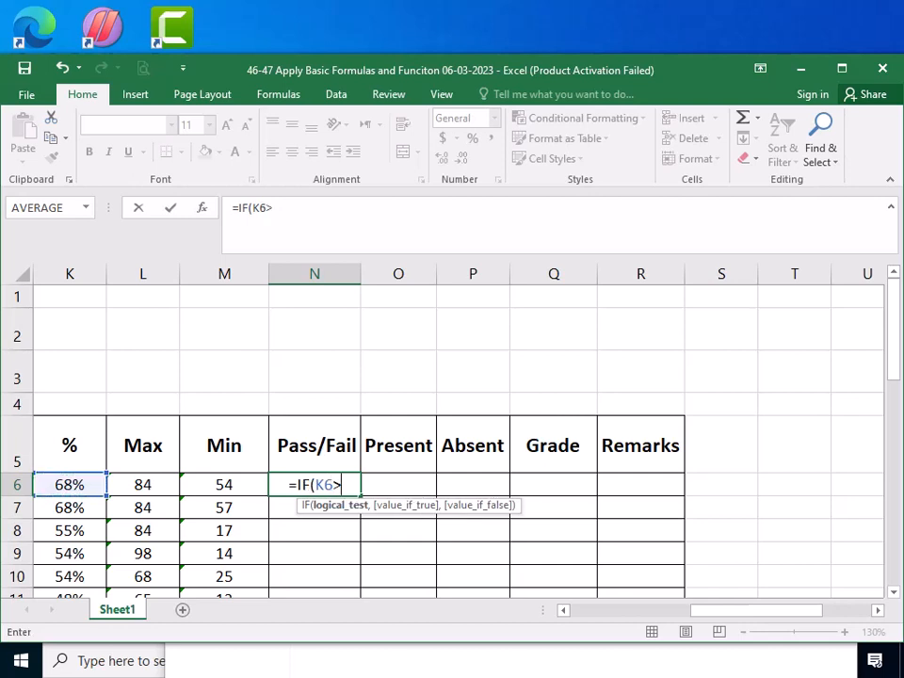
text(=)
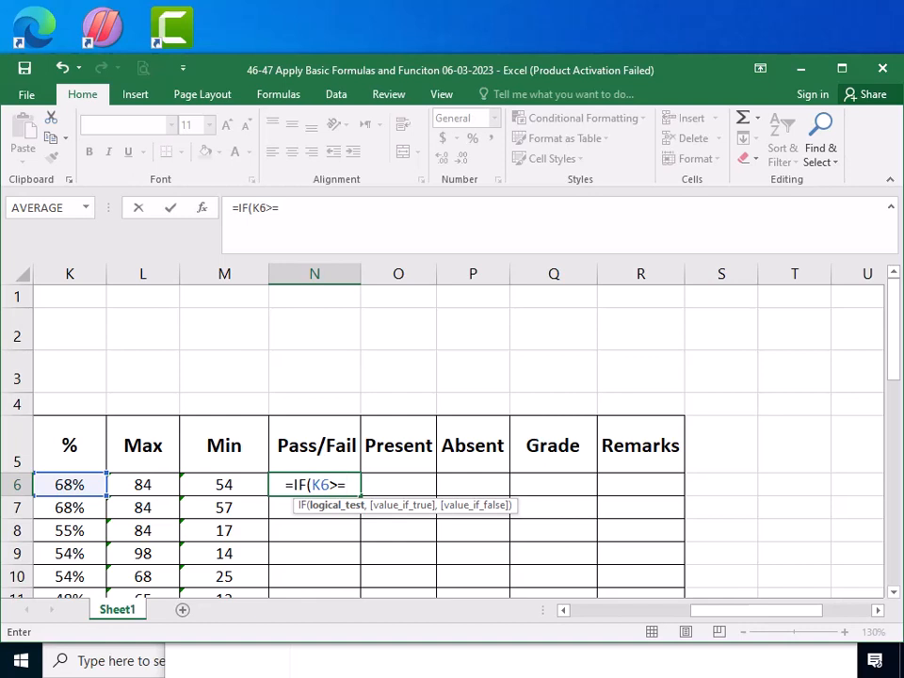
text(40)
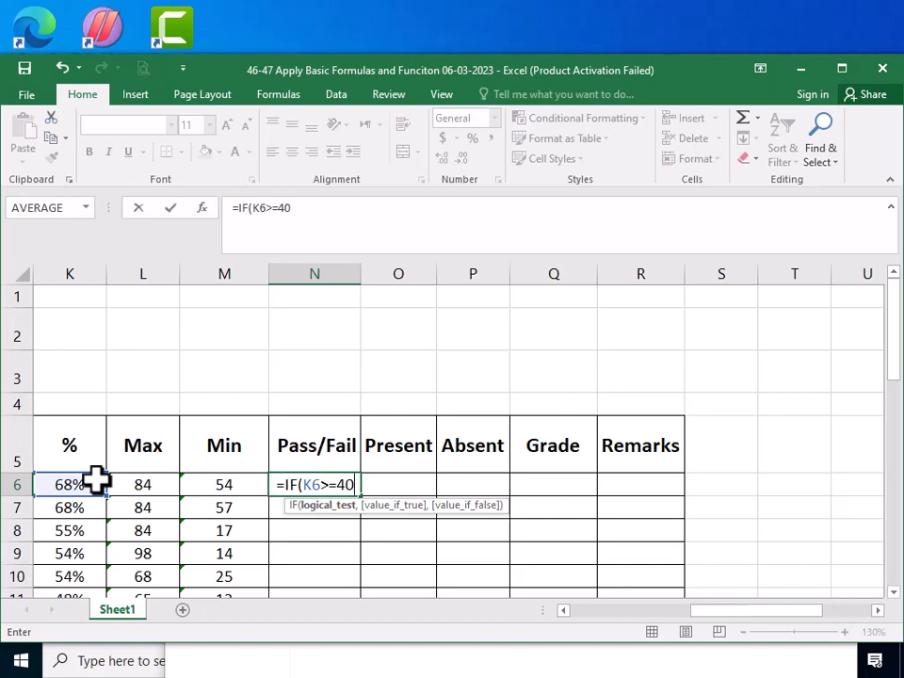
text(%)
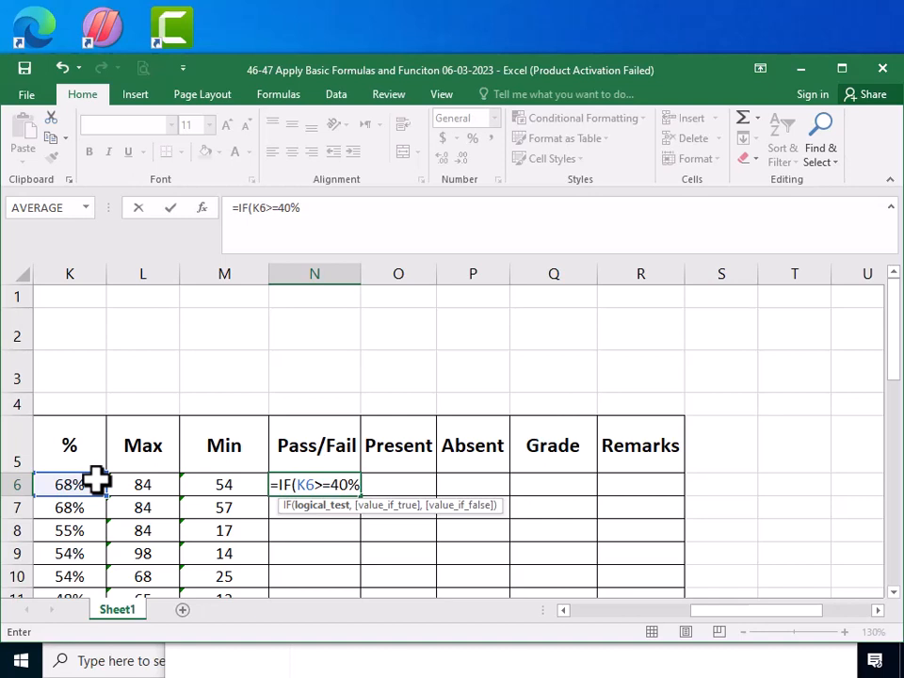
text(,)
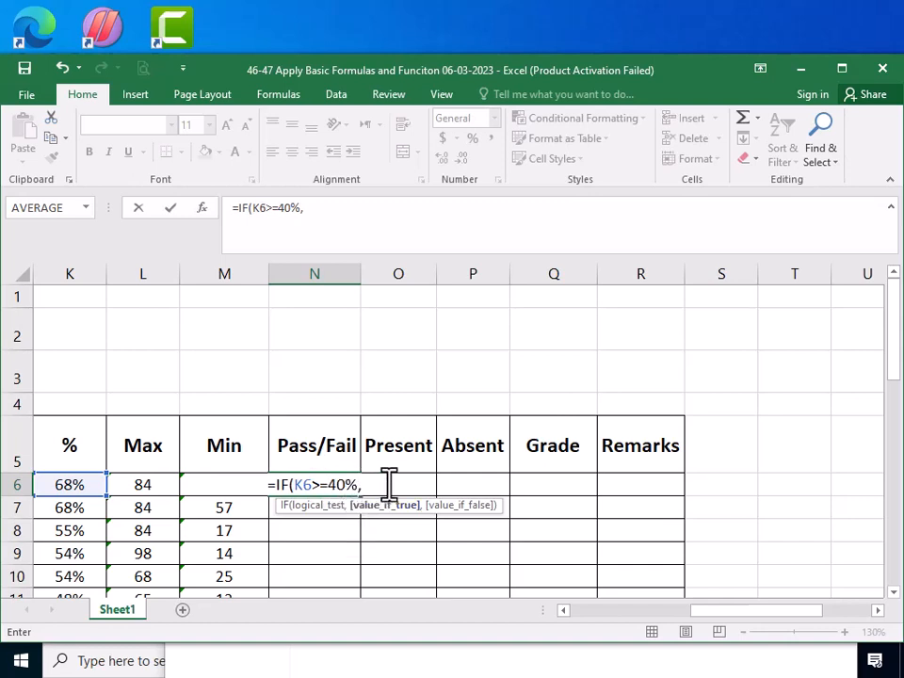
Step: Add "Pass" as the value if true in the IF formula in N6
text(")
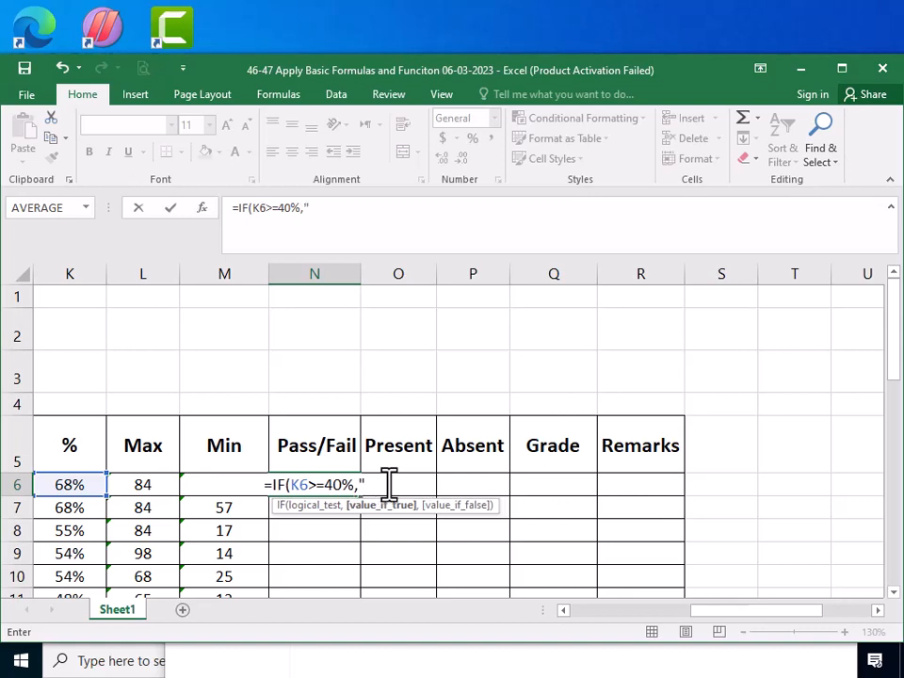
text(pA)
key(BackSpace)
key(BackSpace)
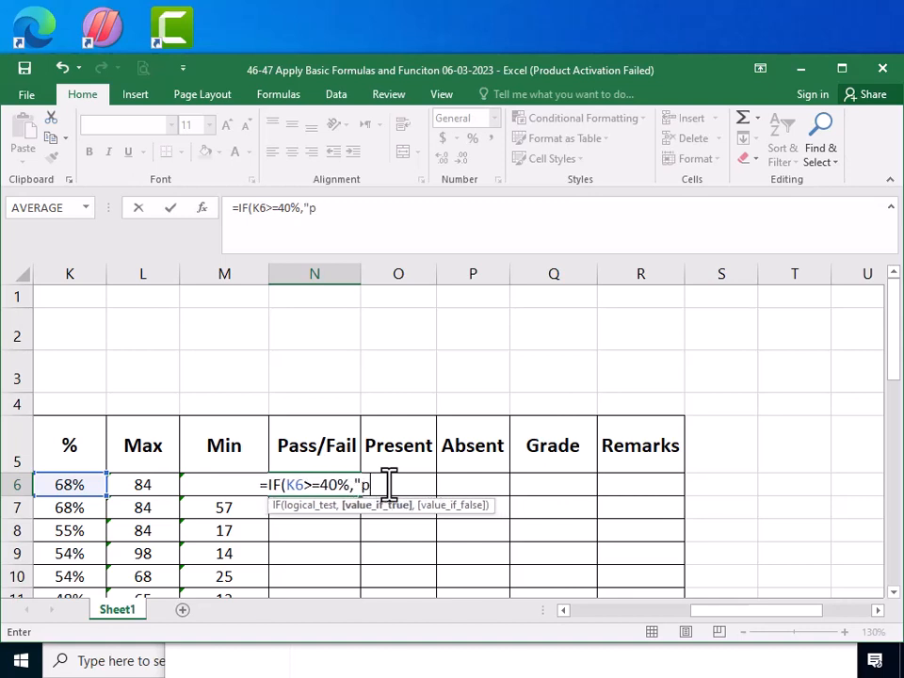
text(P)
text(ass")
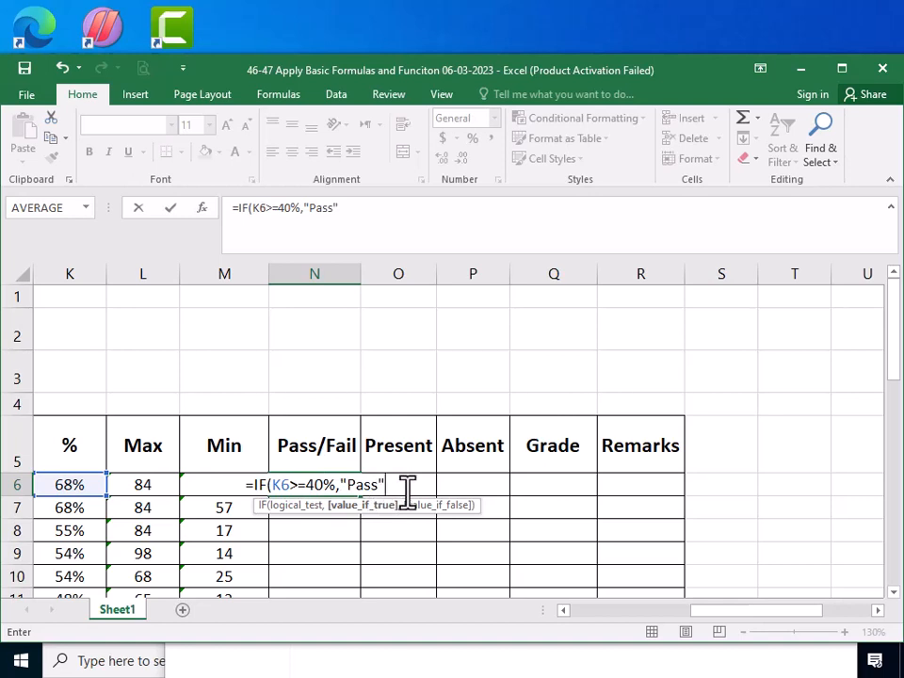
text(,)
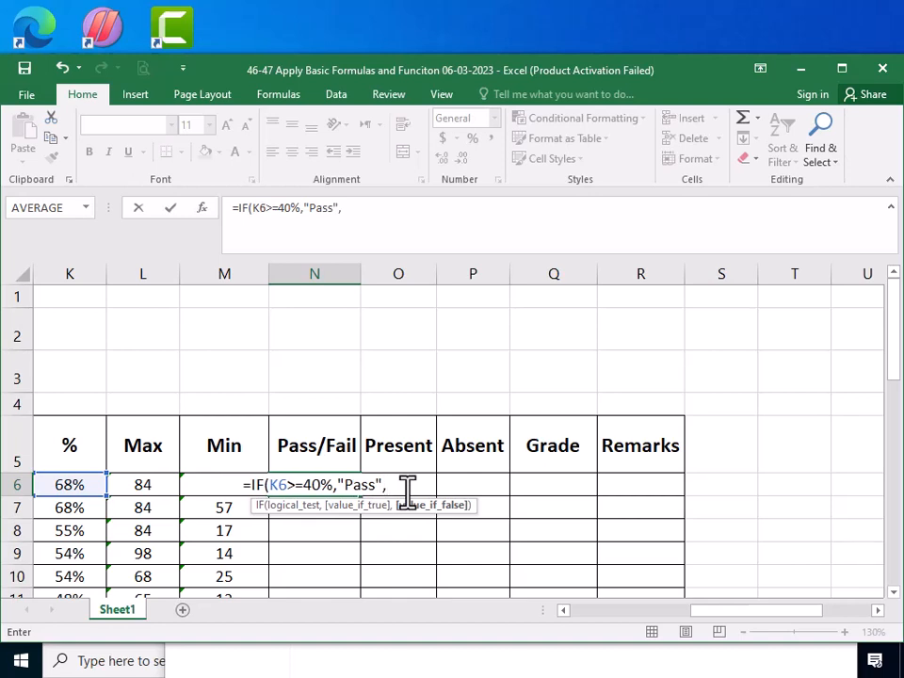
Step: Add "Fail" as the value if false in N6 and enter the completed formula =IF(K6>=40%,"Pass","Fail")
text("F)
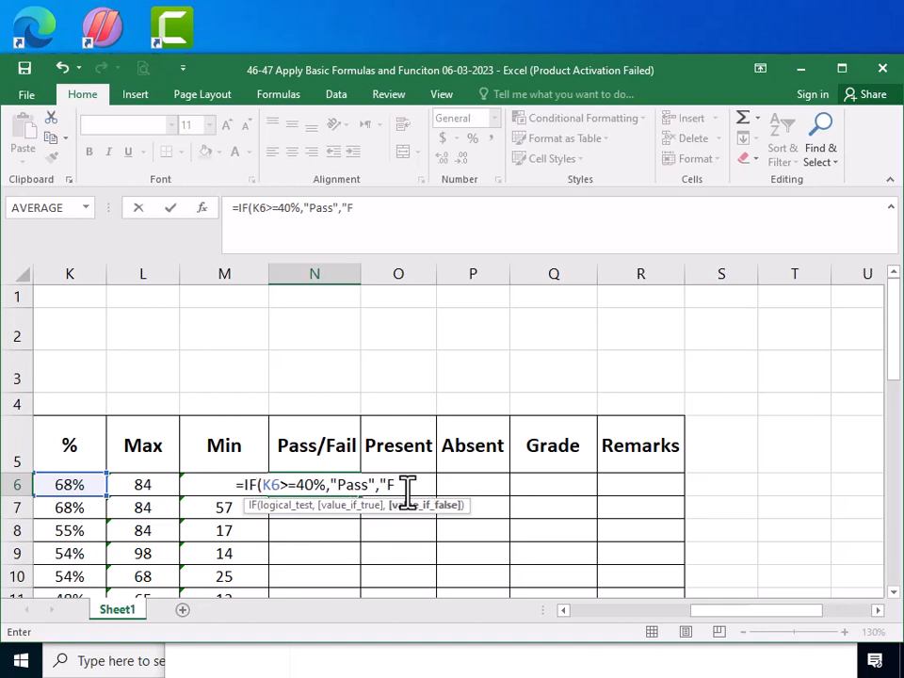
text(ia)
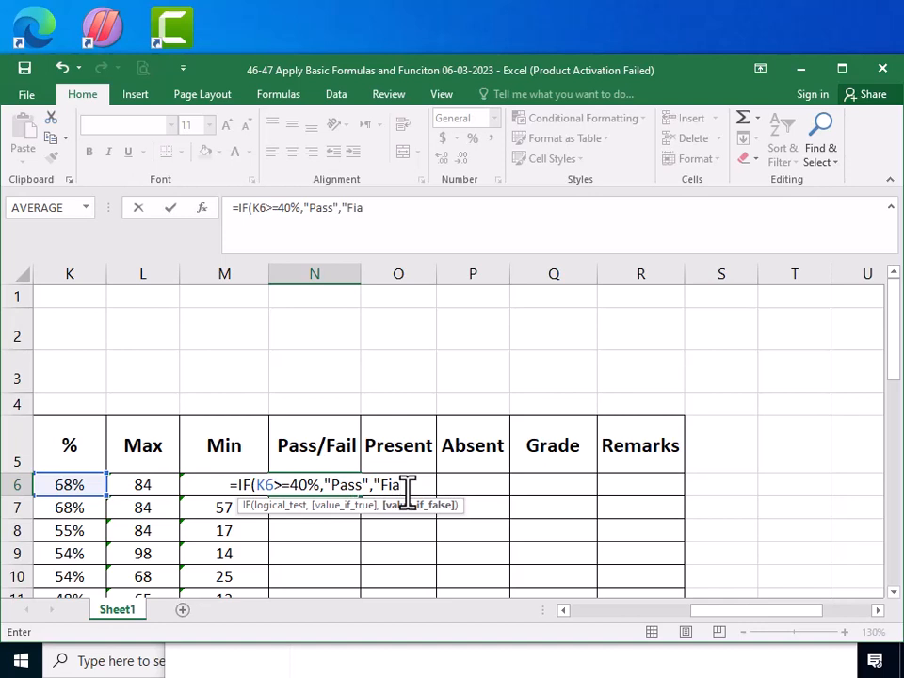
key(BackSpace)
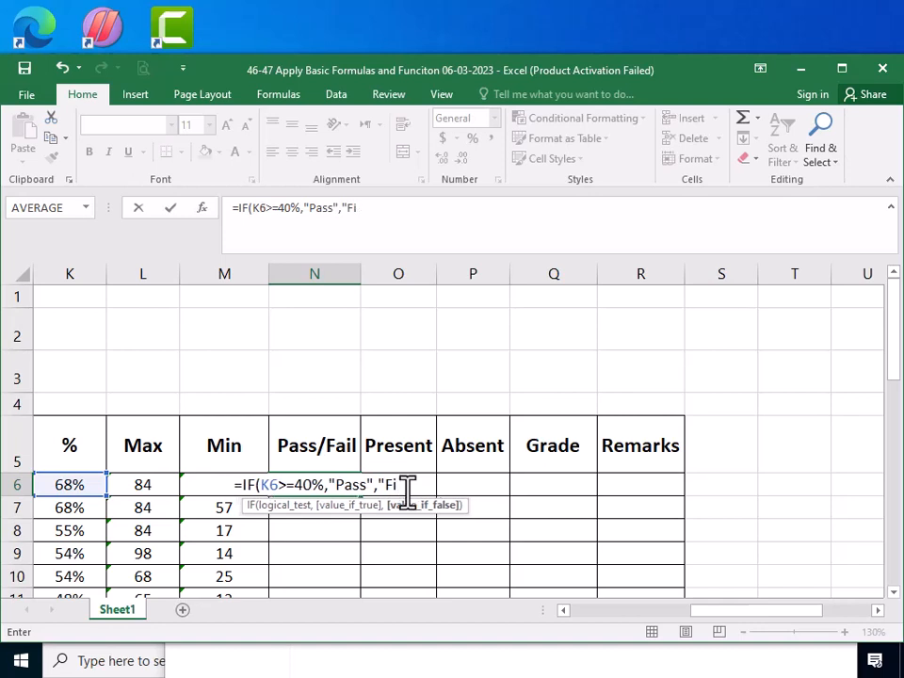
key(BackSpace)
text(ail)
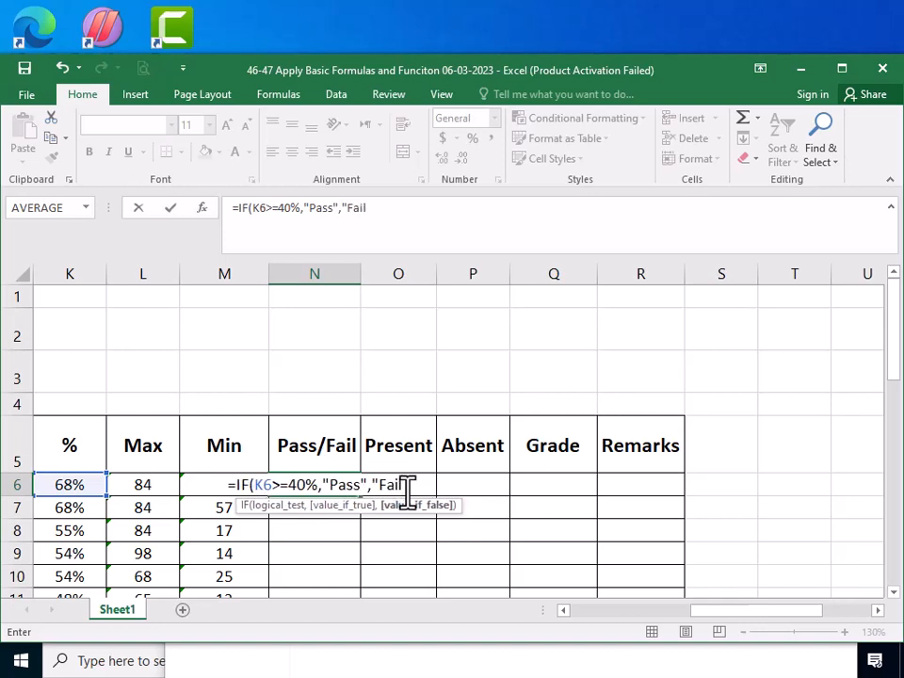
text(")
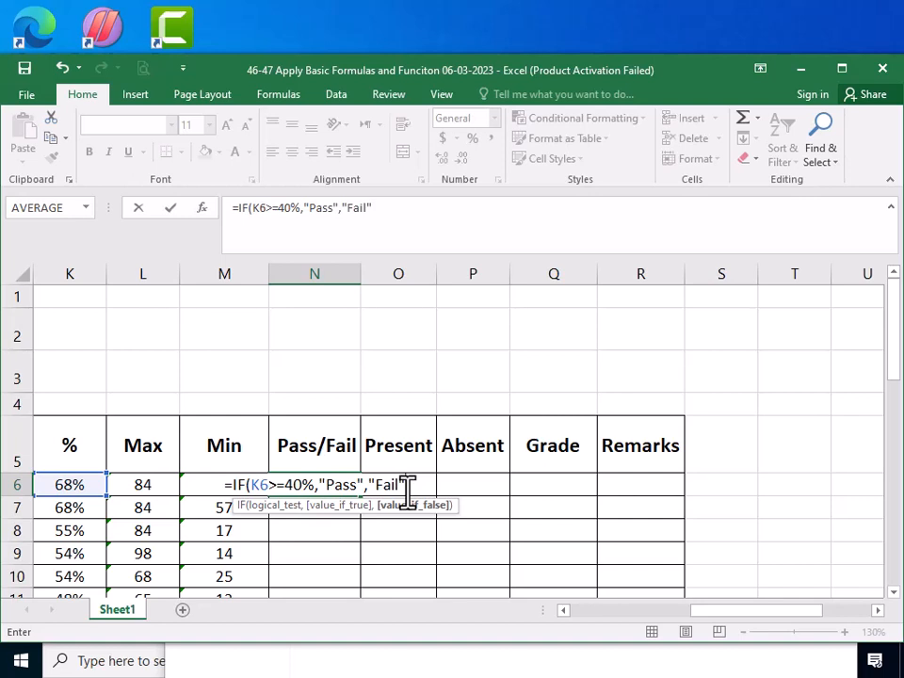
text())
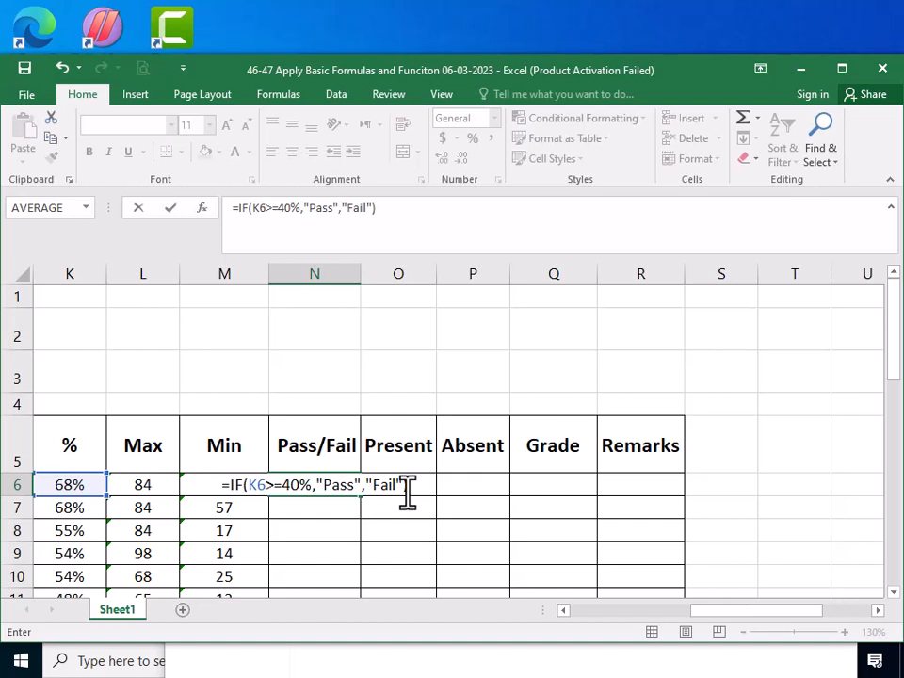
key(Return)
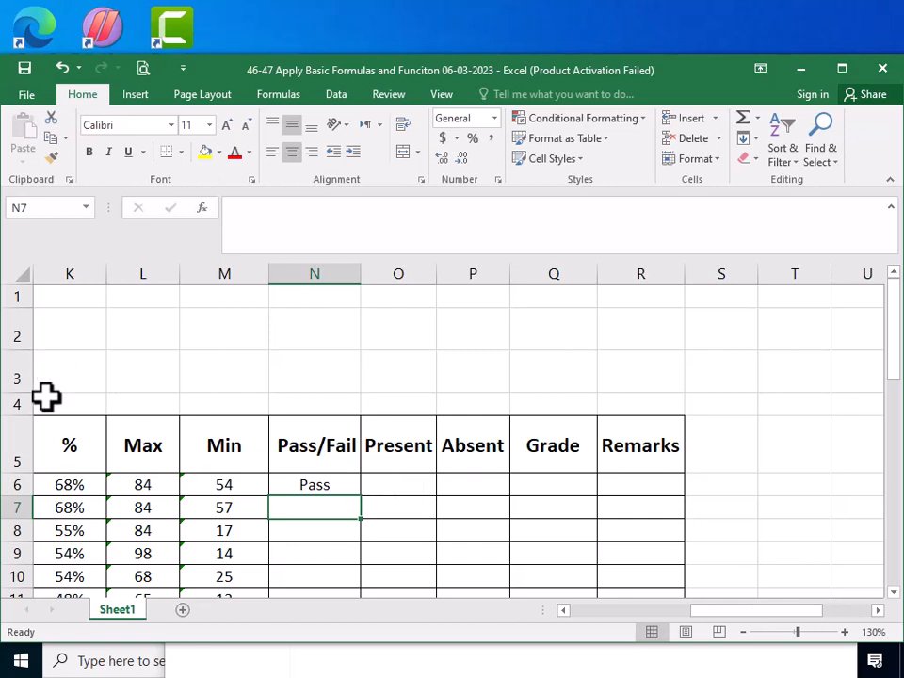
Step: Review the percentage formula in K6, the first student's subject marks, and the Pass/Fail formula in N6
click(82, 491)
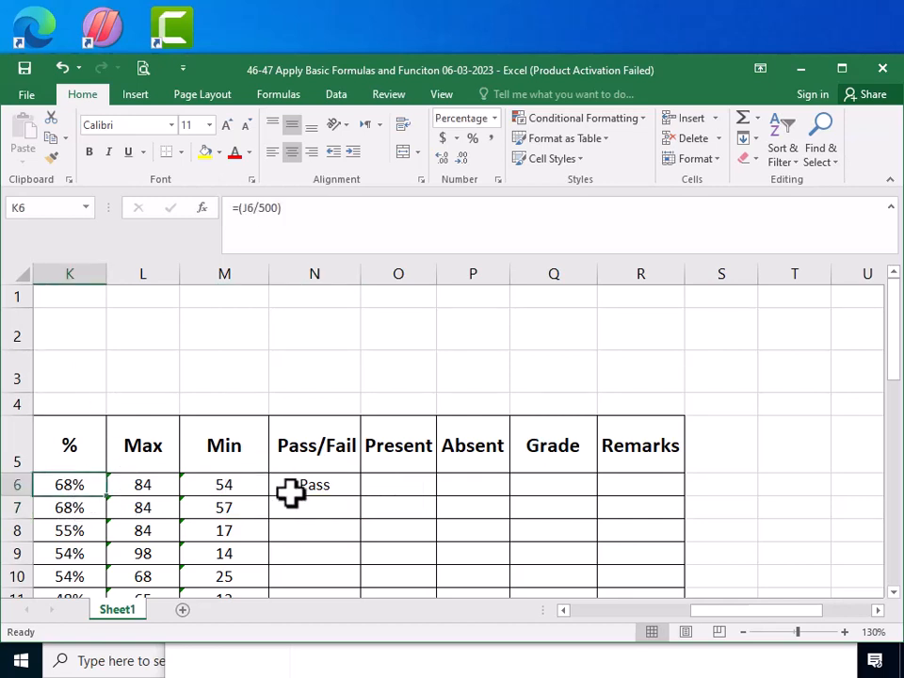
click(566, 610)
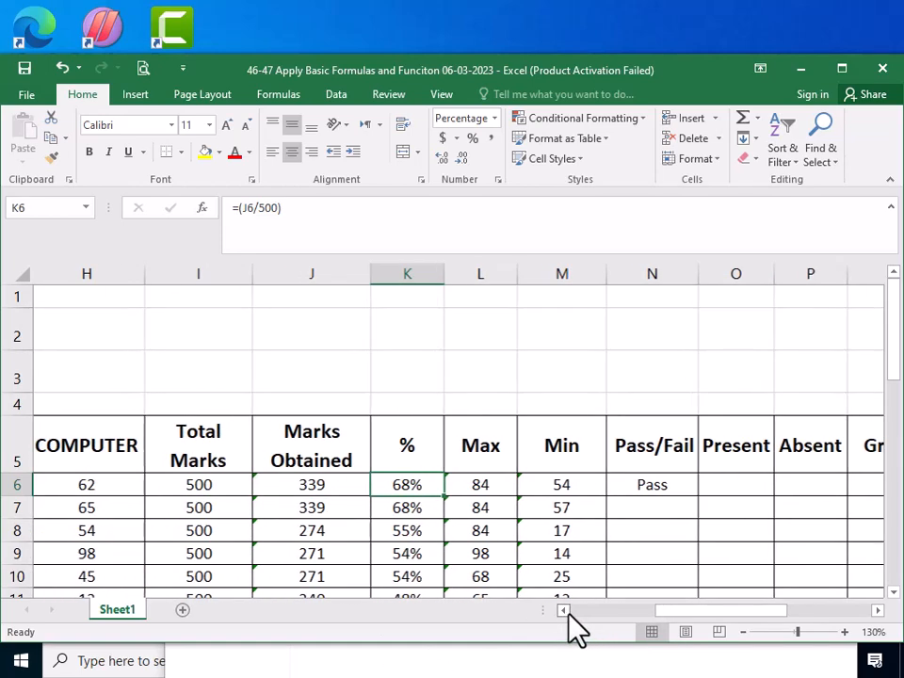
drag(566, 611, 566, 610)
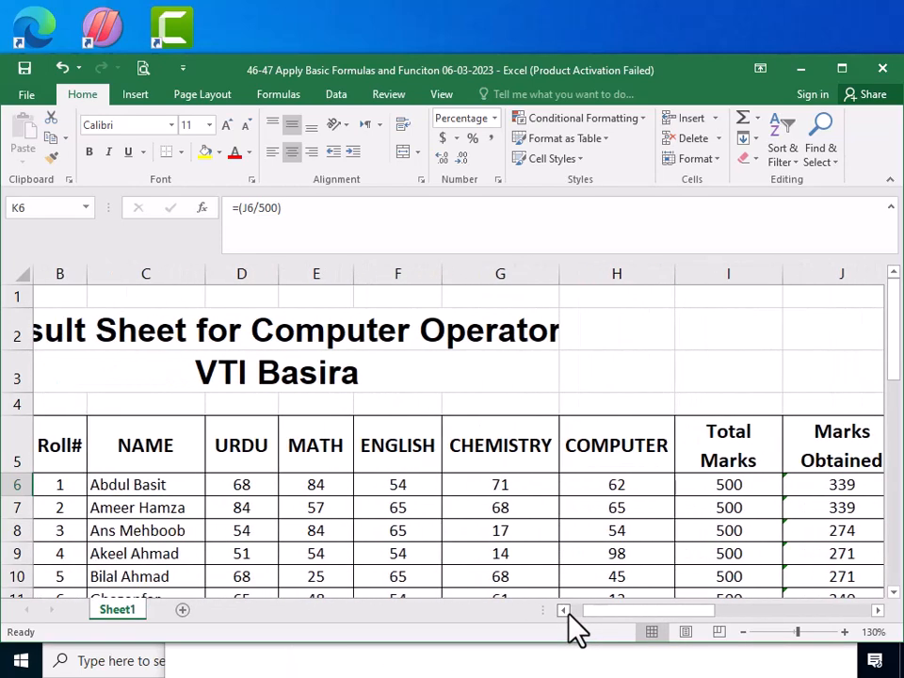
click(877, 611)
drag(877, 610, 877, 610)
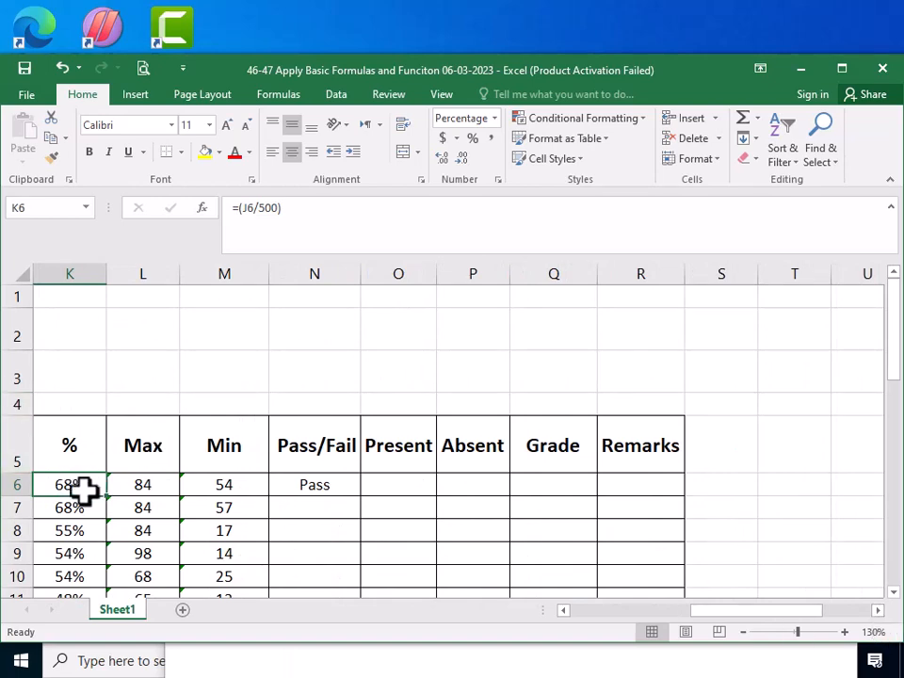
click(310, 486)
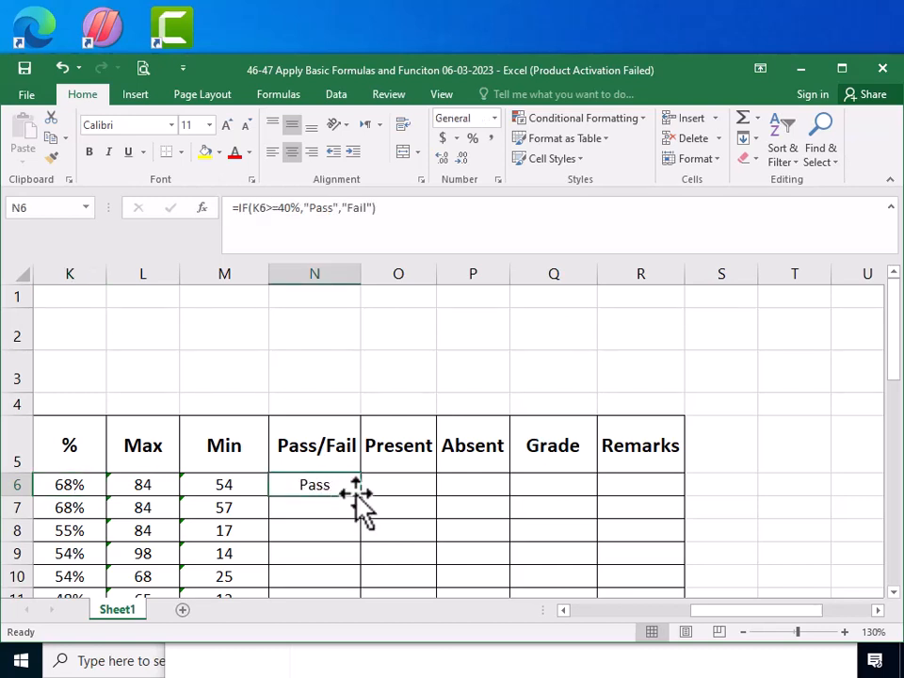
Step: Fill the Pass/Fail formula from N6 down through N37
drag(364, 498, 317, 510)
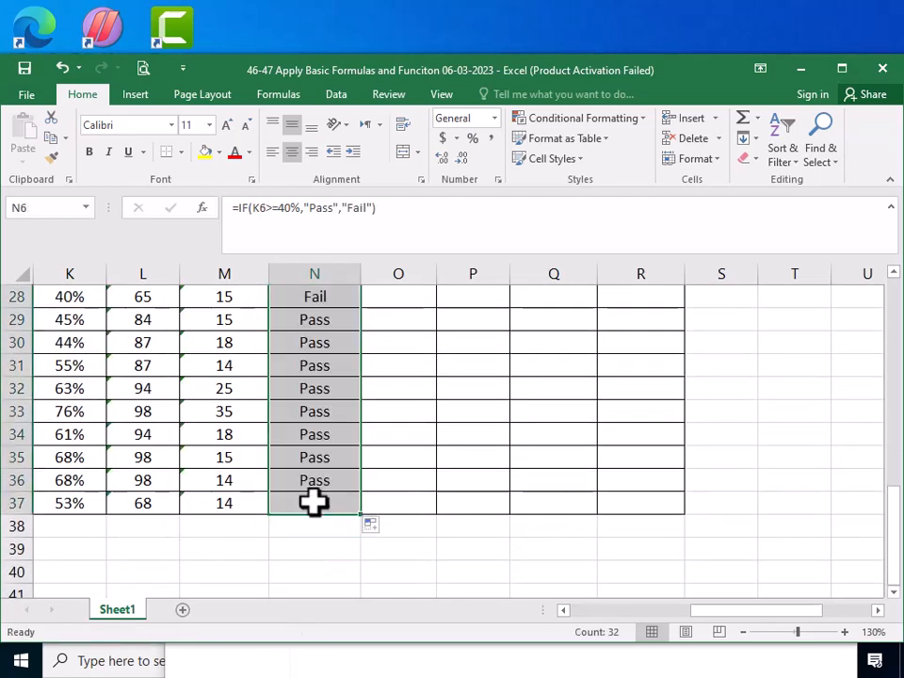
scroll(314, 507, up, 4)
scroll(314, 506, up, 4)
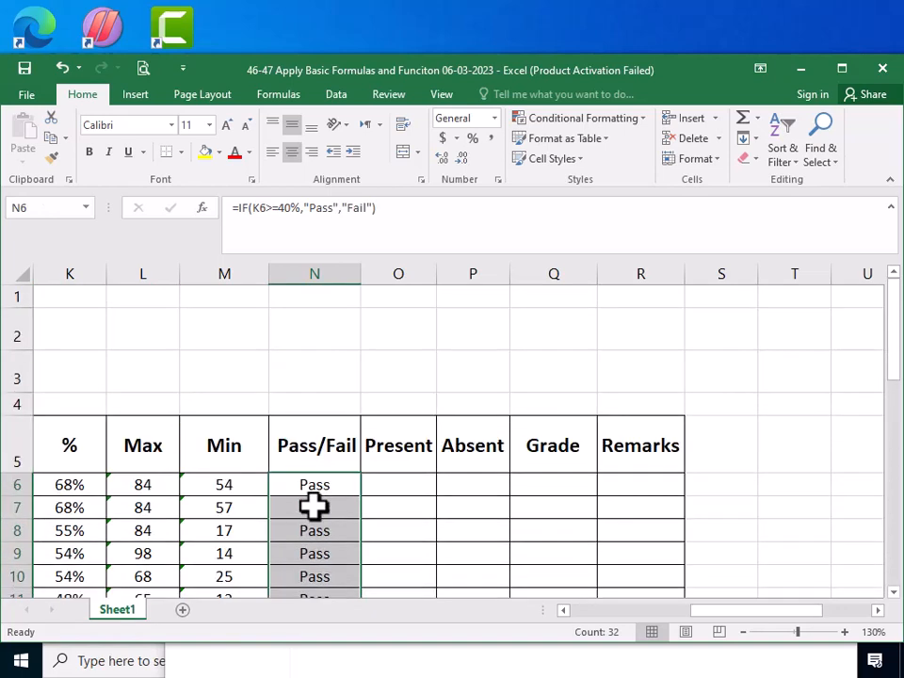
Step: Check the Pass/Fail formulas and percentages of the failing students in rows 15 and 21
scroll(363, 507, down, 2)
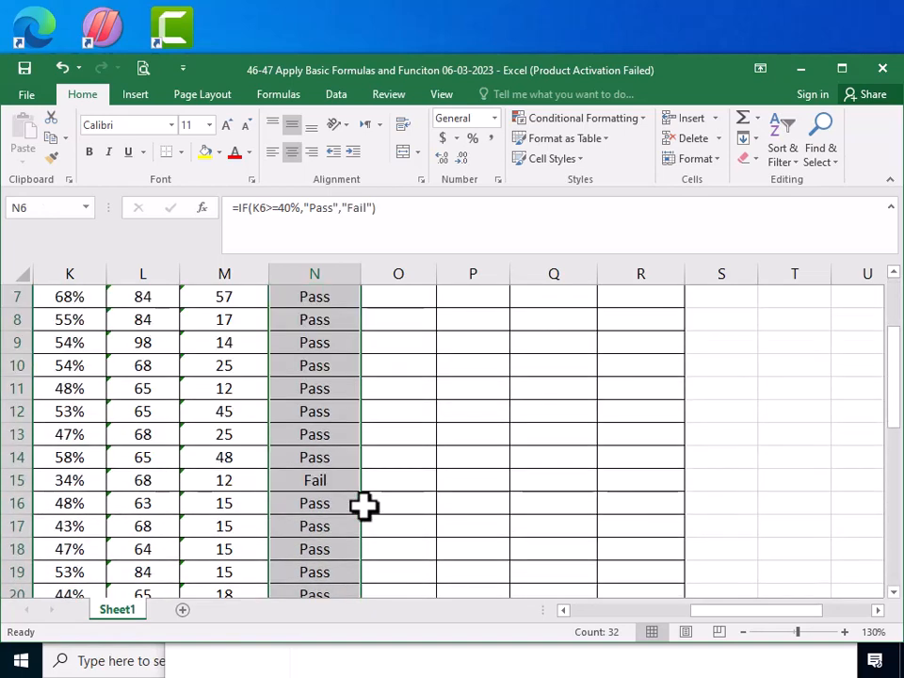
click(294, 487)
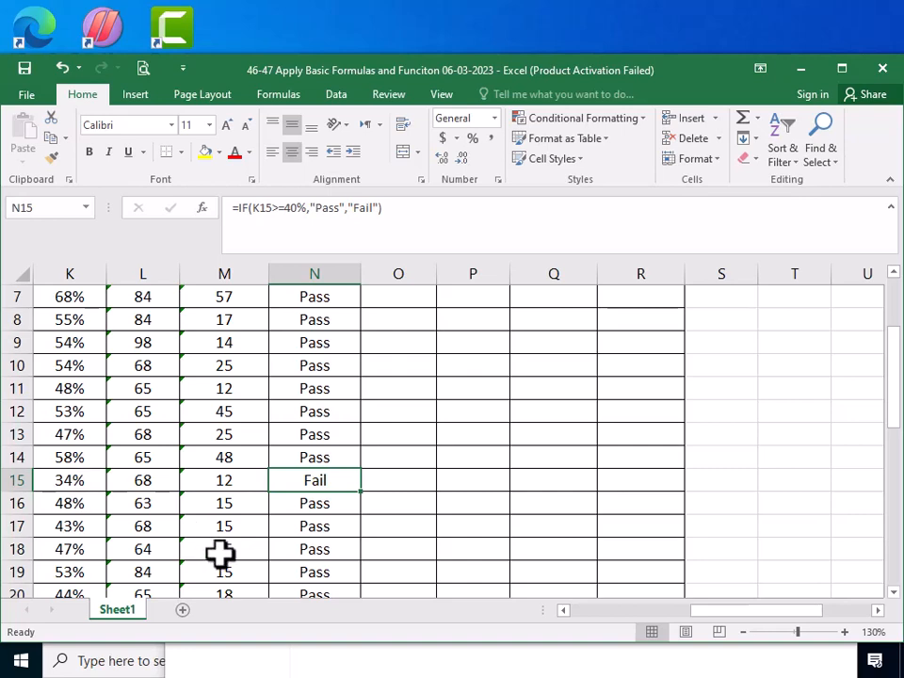
scroll(347, 509, down, 2)
click(322, 484)
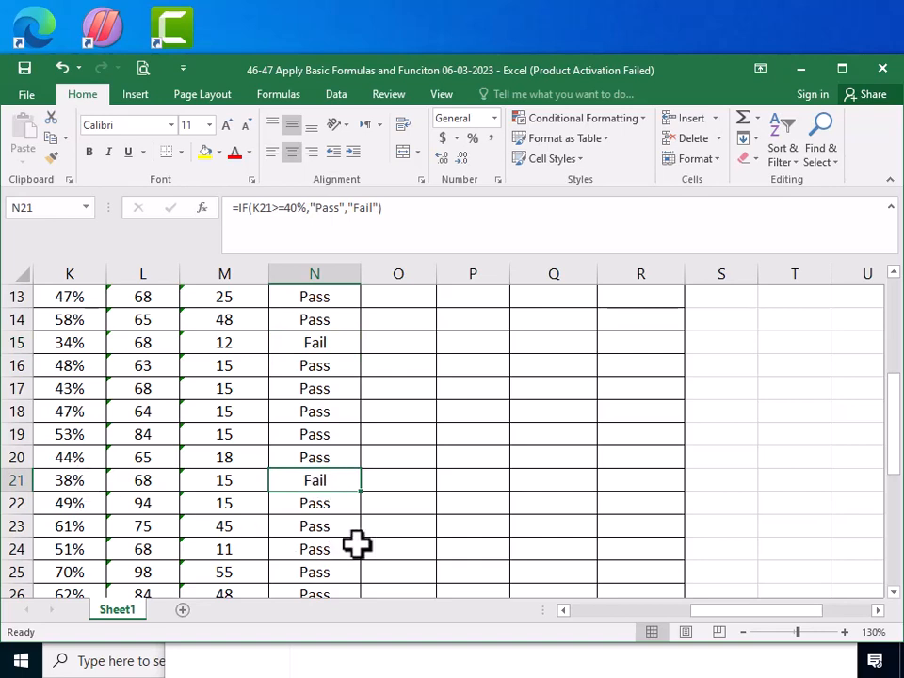
scroll(357, 540, down, 2)
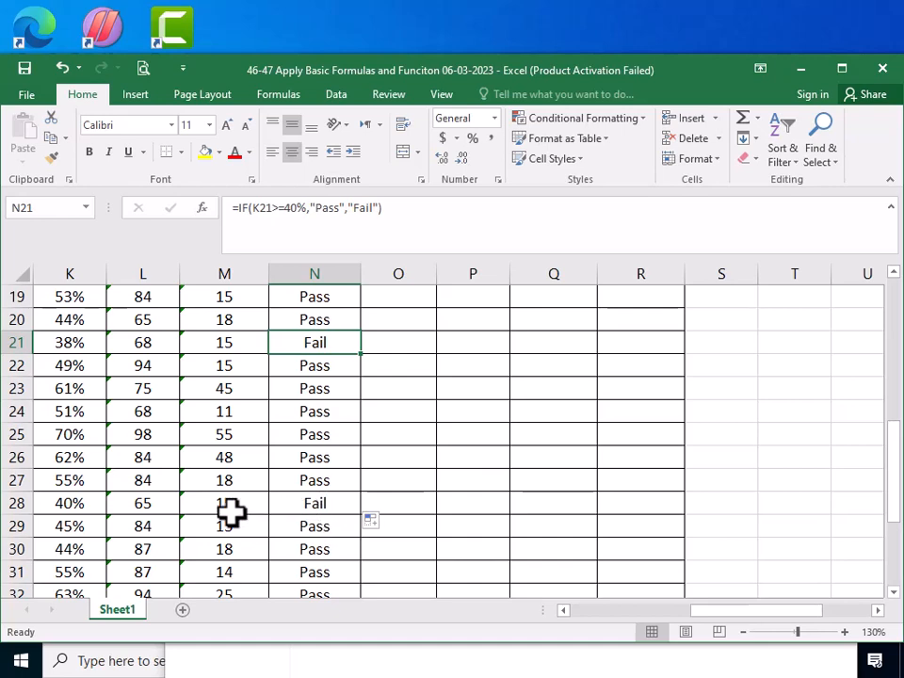
Step: Show the percentage in K28 with one decimal place
click(81, 508)
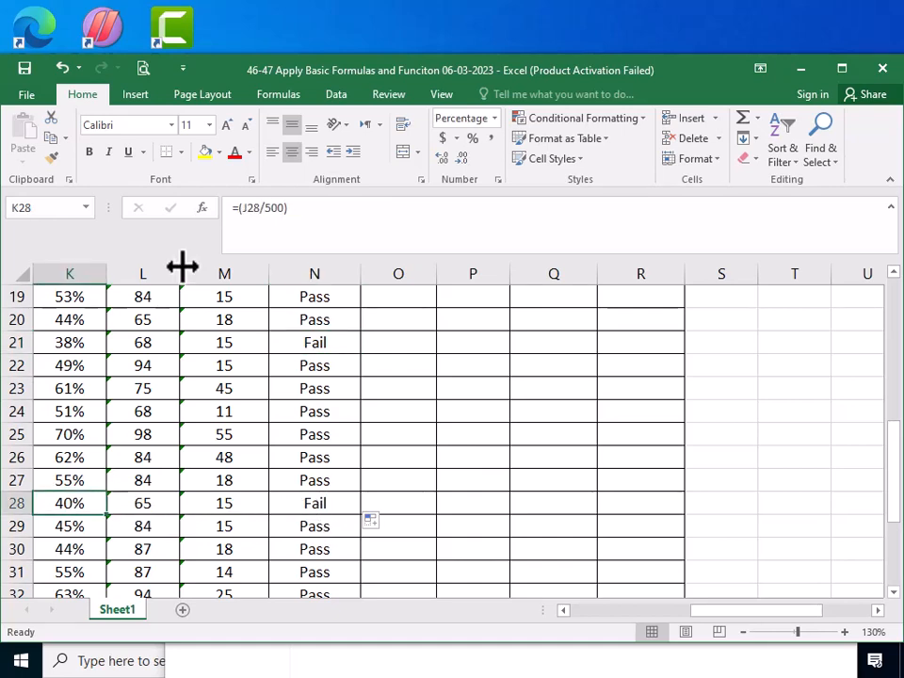
click(439, 160)
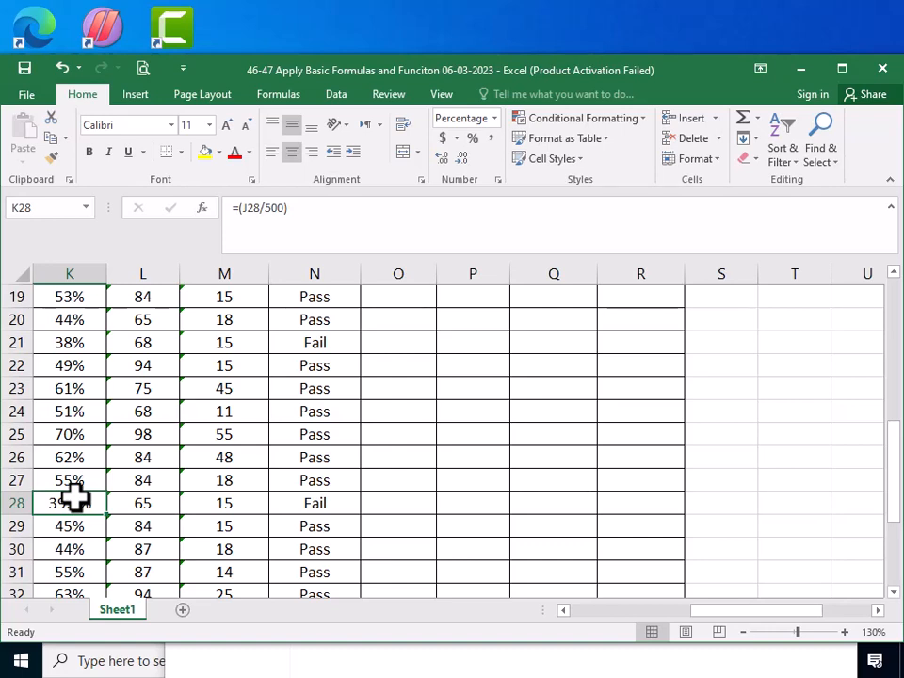
scroll(102, 526, down, 2)
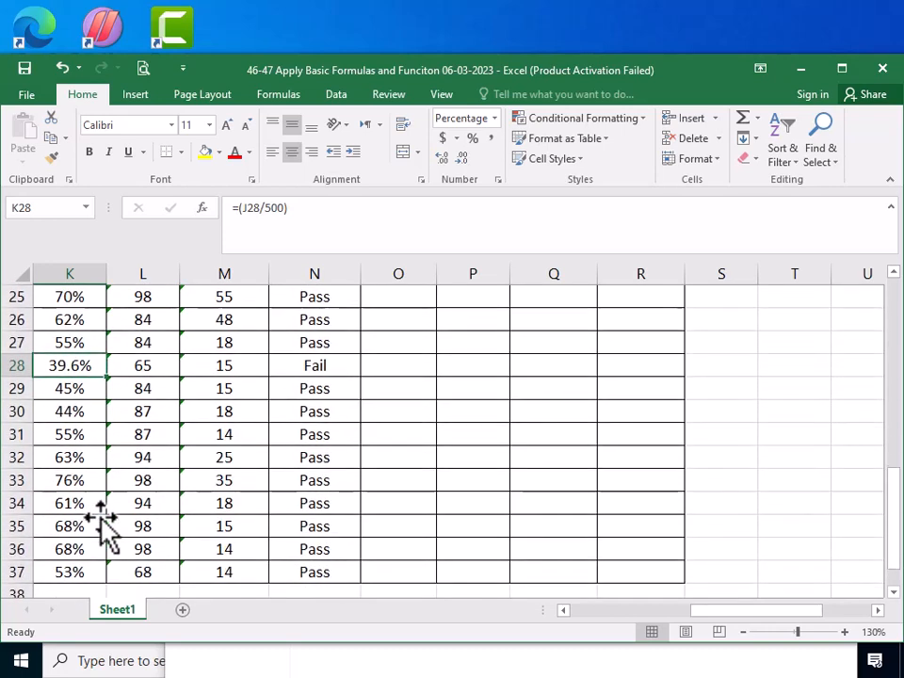
scroll(94, 395, down, 1)
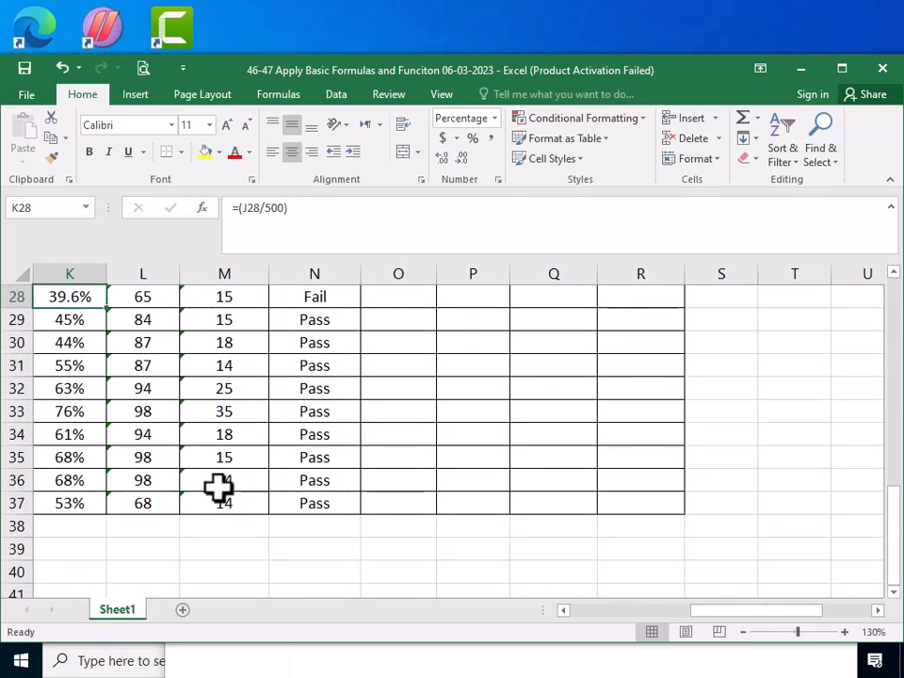
Step: Enter =COUNT(D6:H6) in O6 to count the subjects the first student was present for
scroll(381, 519, up, 9)
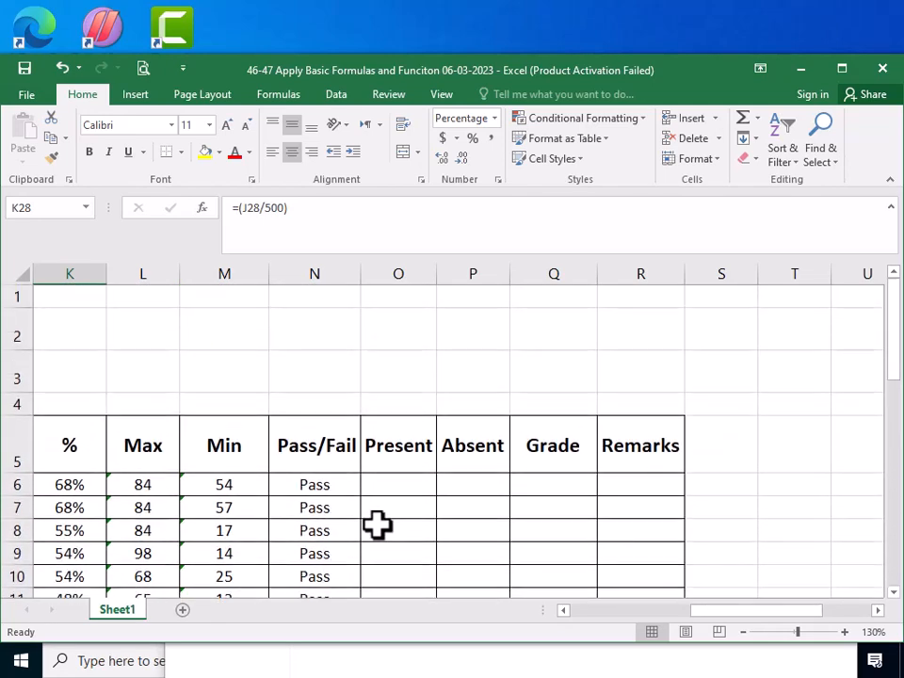
click(385, 479)
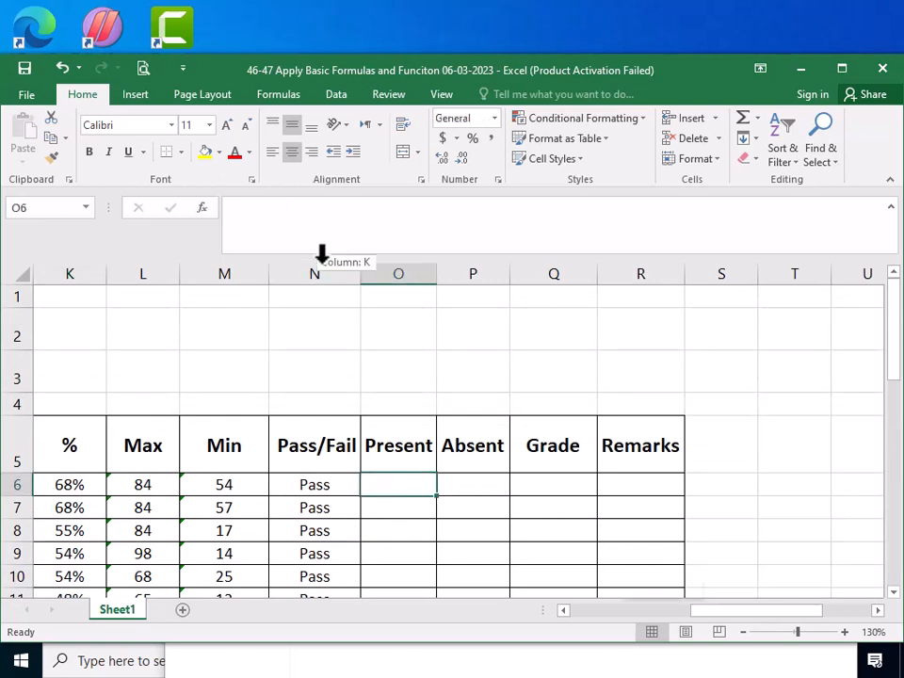
text(=)
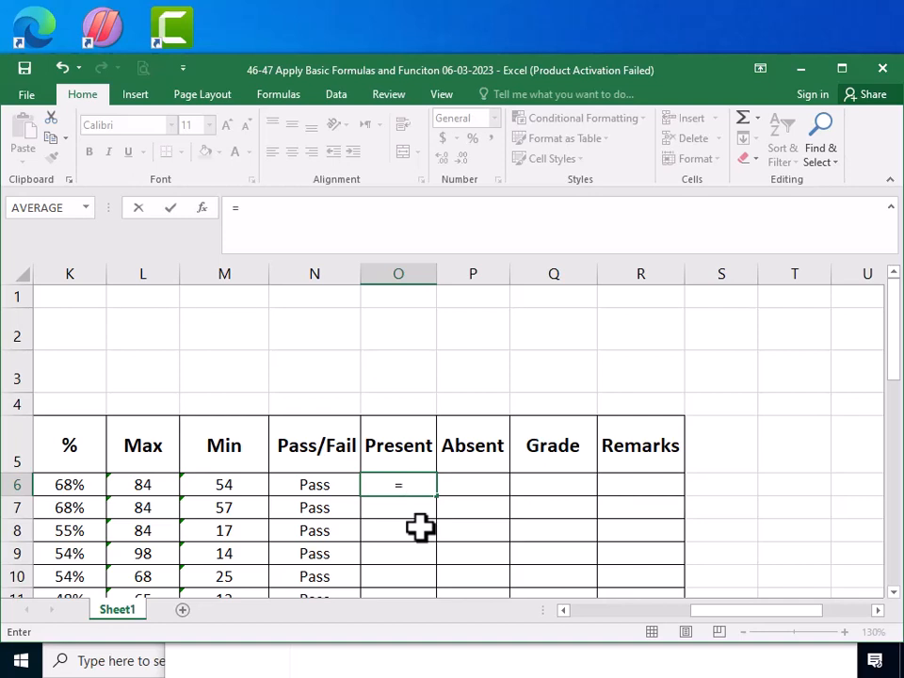
text(count)
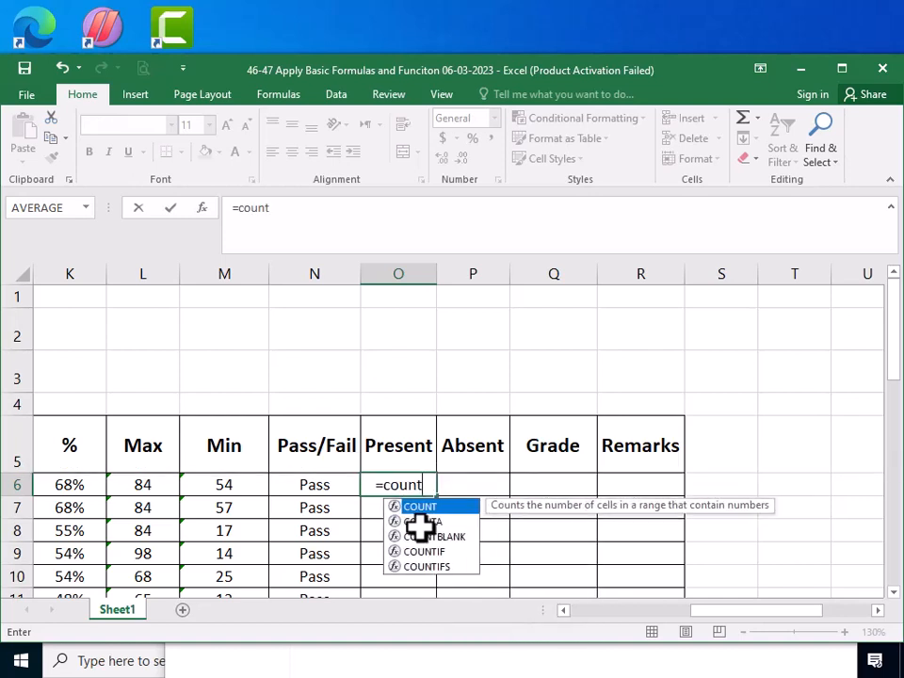
text(()
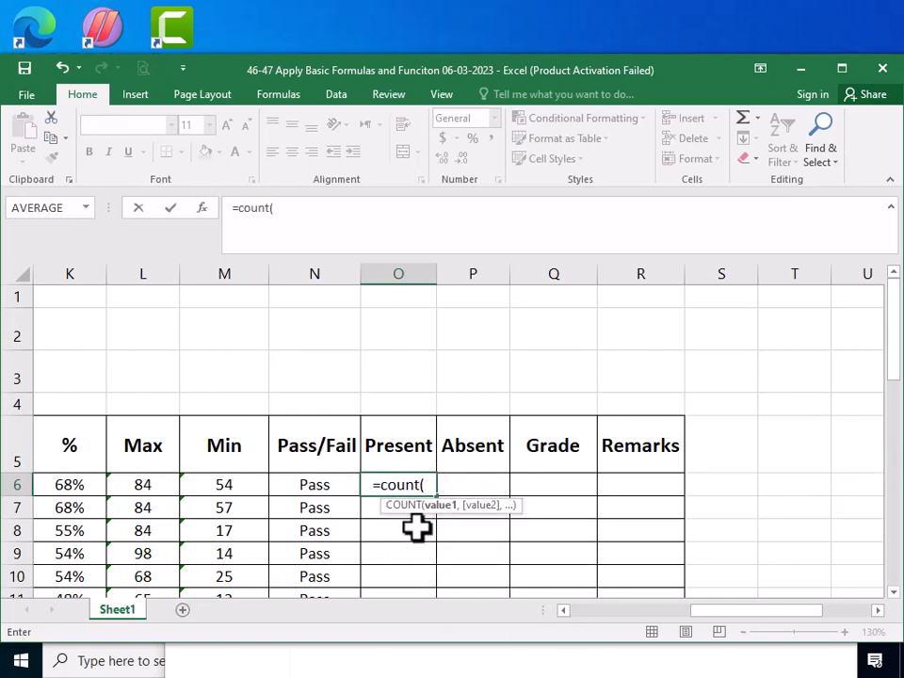
click(564, 611)
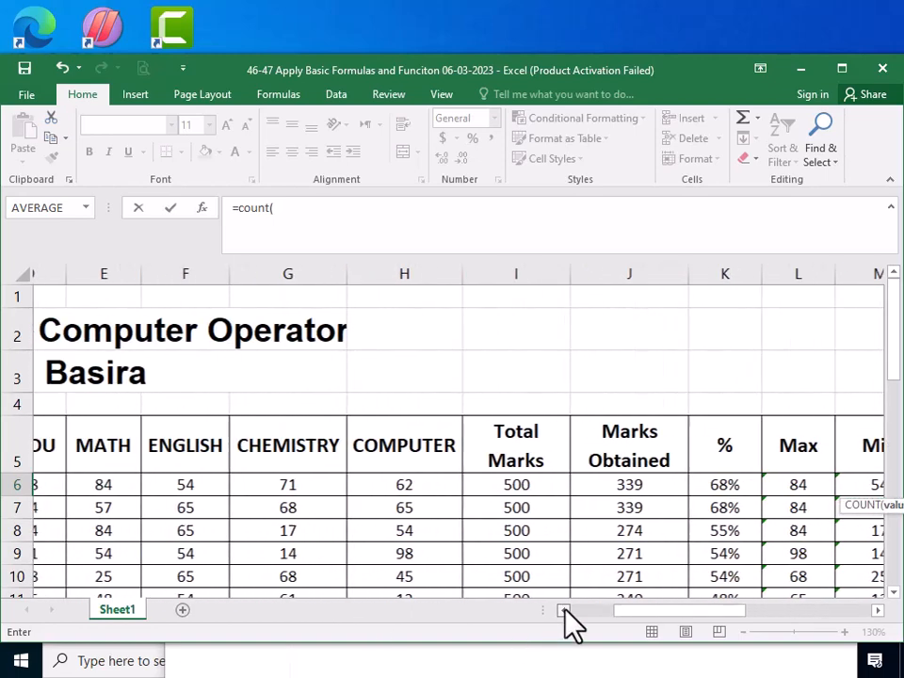
drag(565, 611, 565, 611)
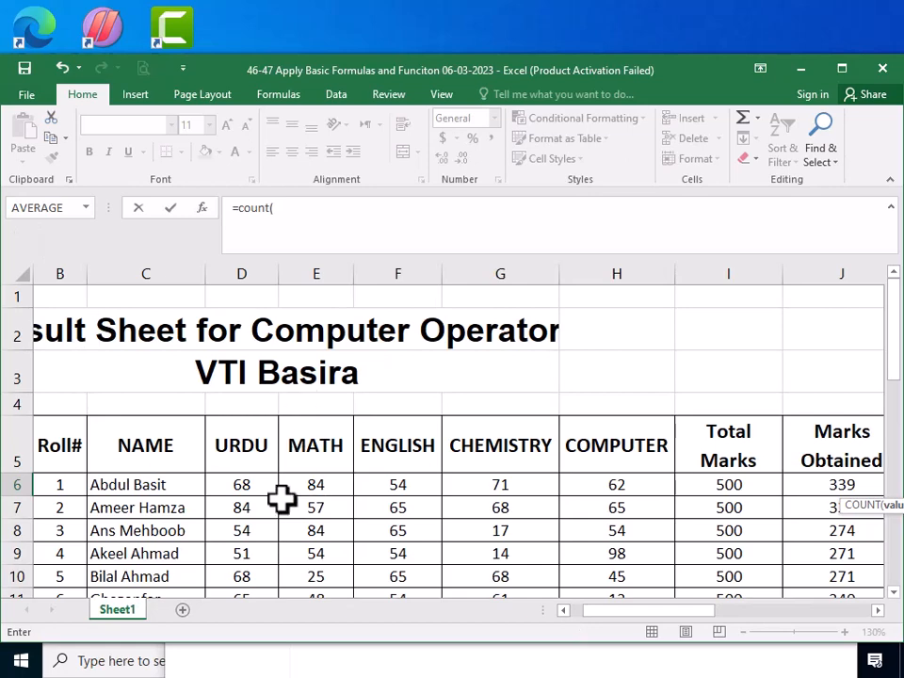
drag(244, 488, 607, 486)
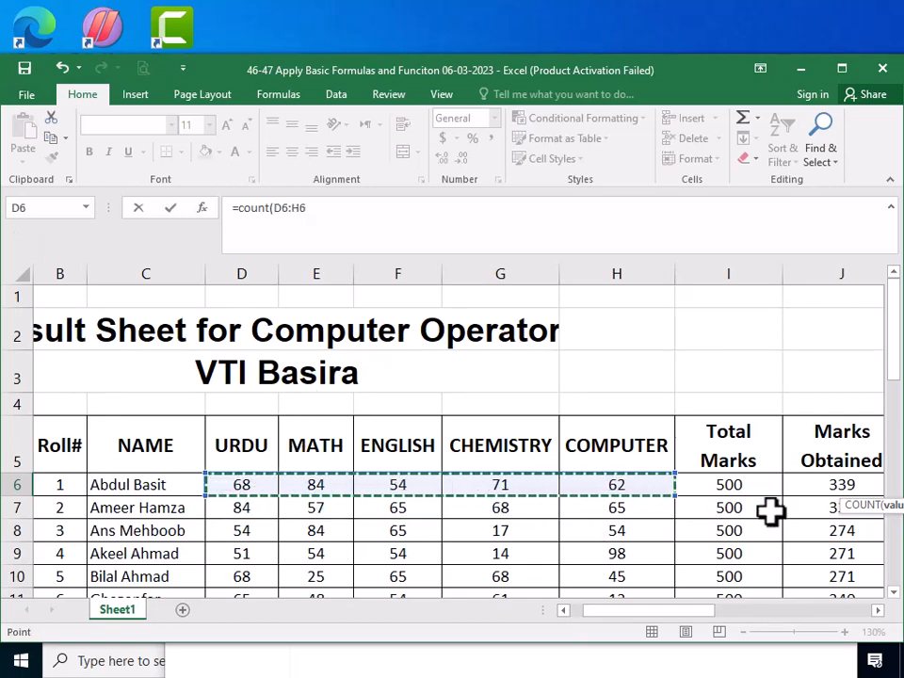
drag(705, 625, 797, 611)
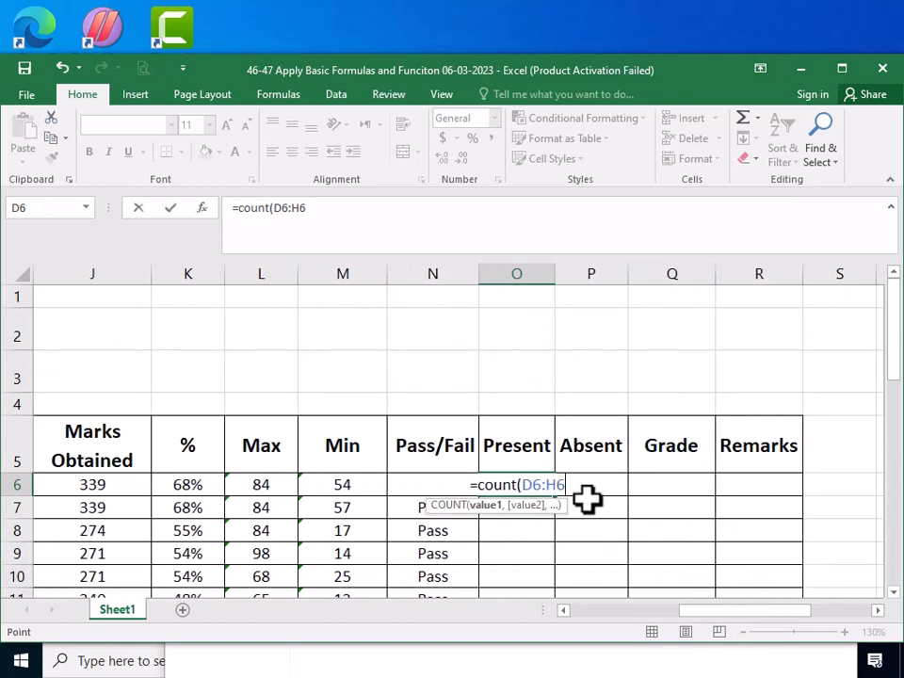
text())
key(Return)
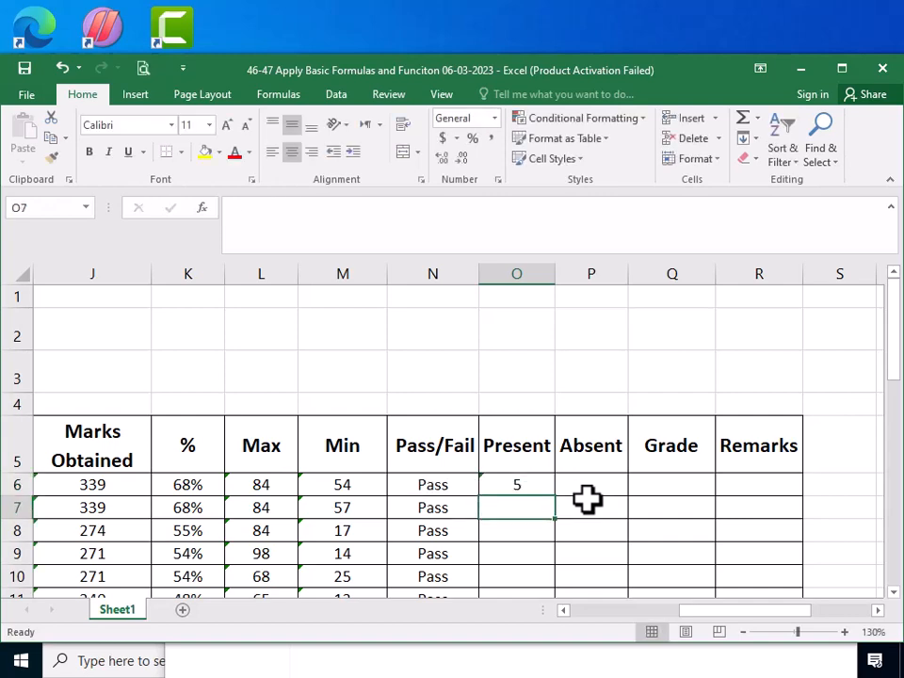
Step: Fill the Present COUNT formula from O6 down through O37
click(537, 483)
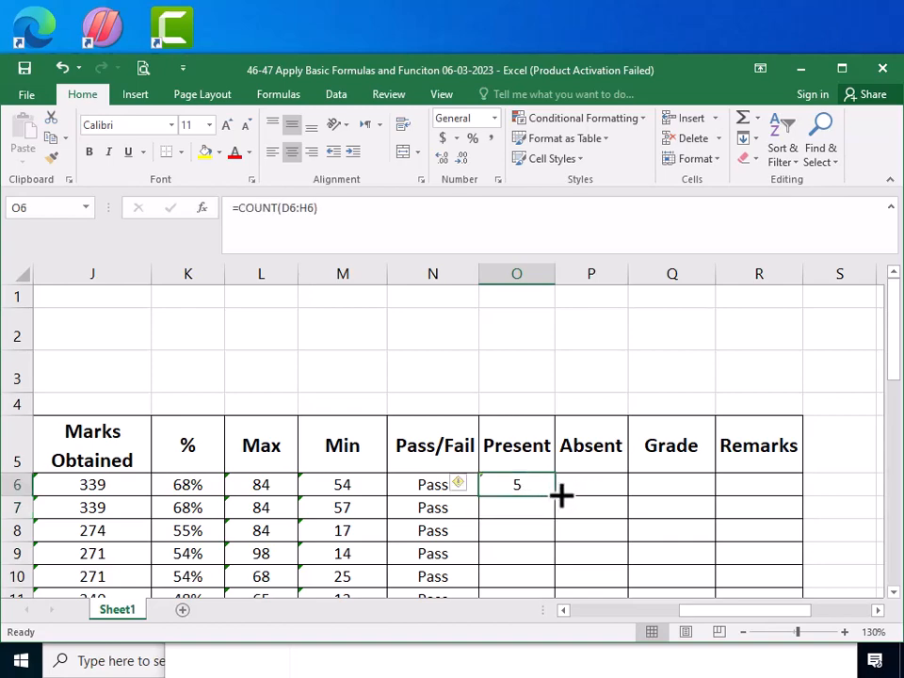
drag(562, 496, 511, 554)
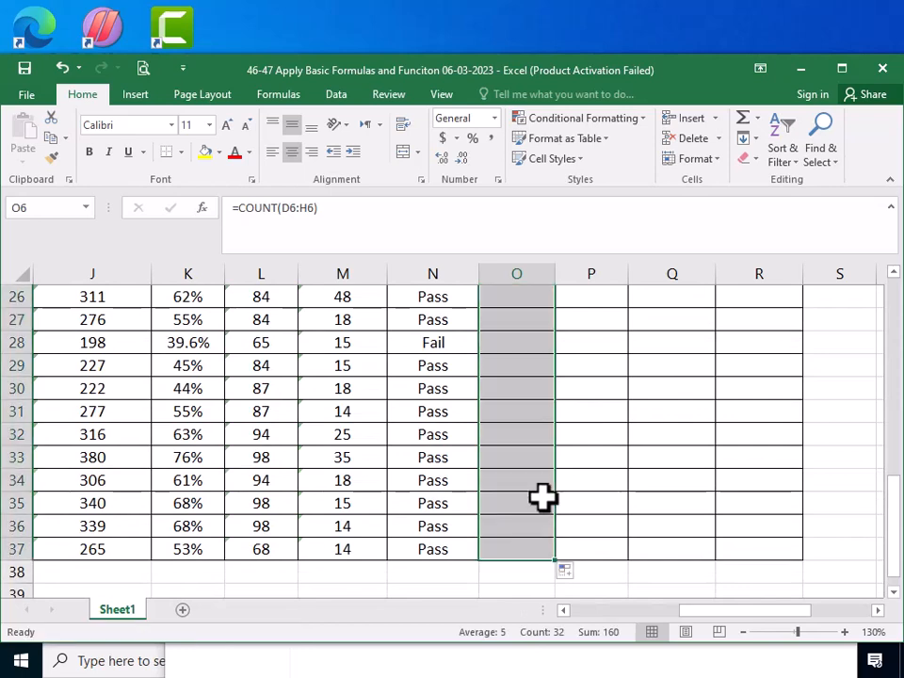
scroll(586, 451, up, 8)
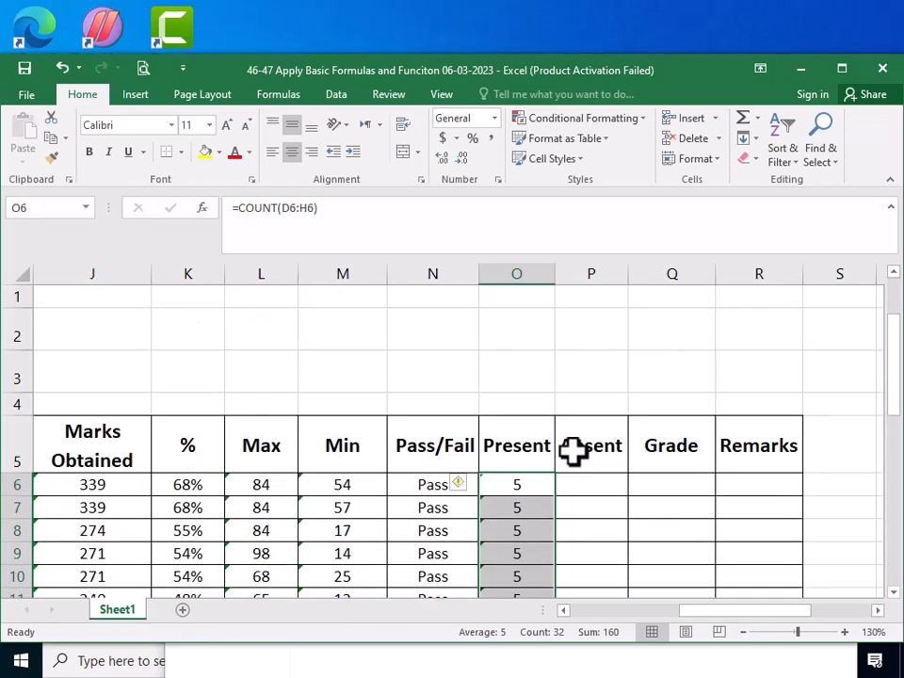
Step: Start a formula with the COUNTBLANK function in P6 of the Absent column
click(582, 478)
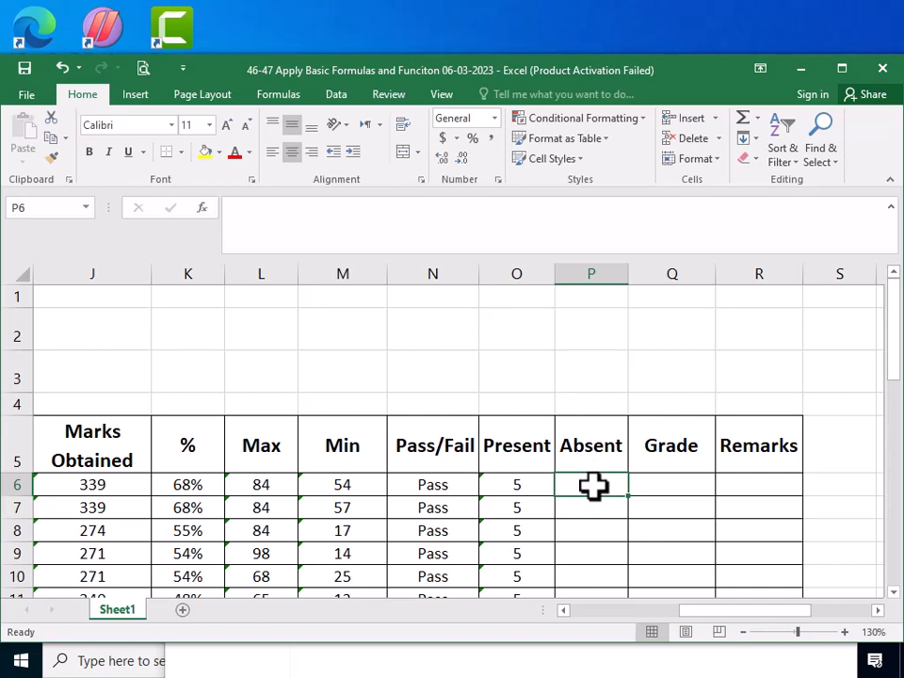
text(=count)
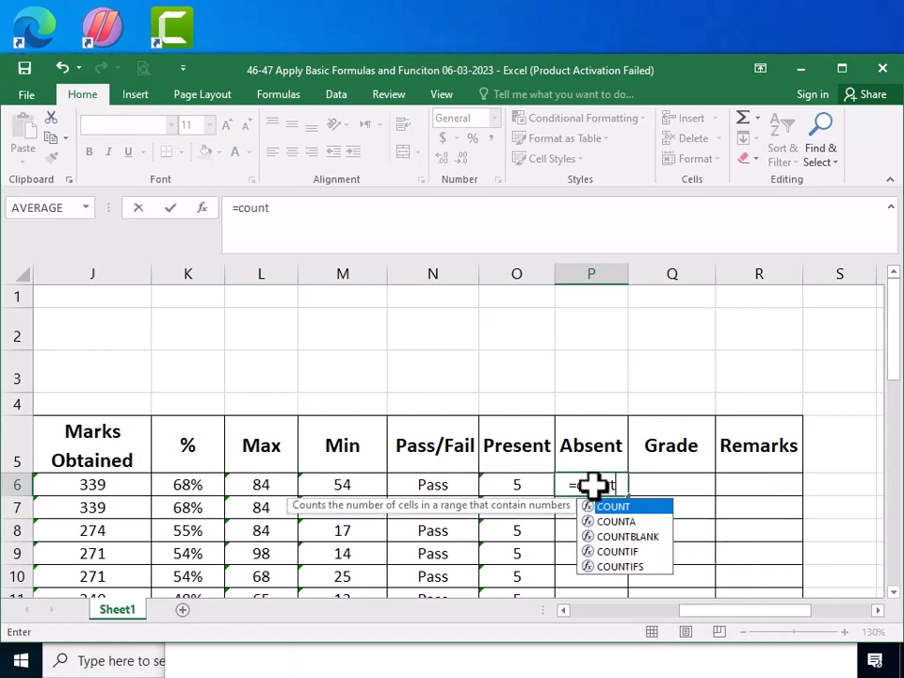
text(baln)
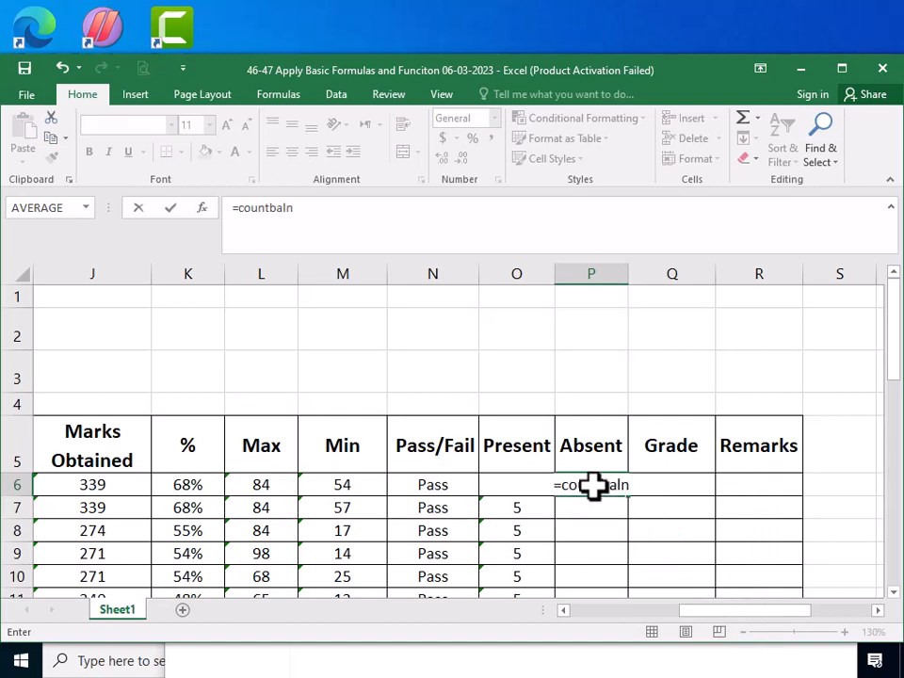
key(BackSpace)
key(BackSpace)
key(BackSpace)
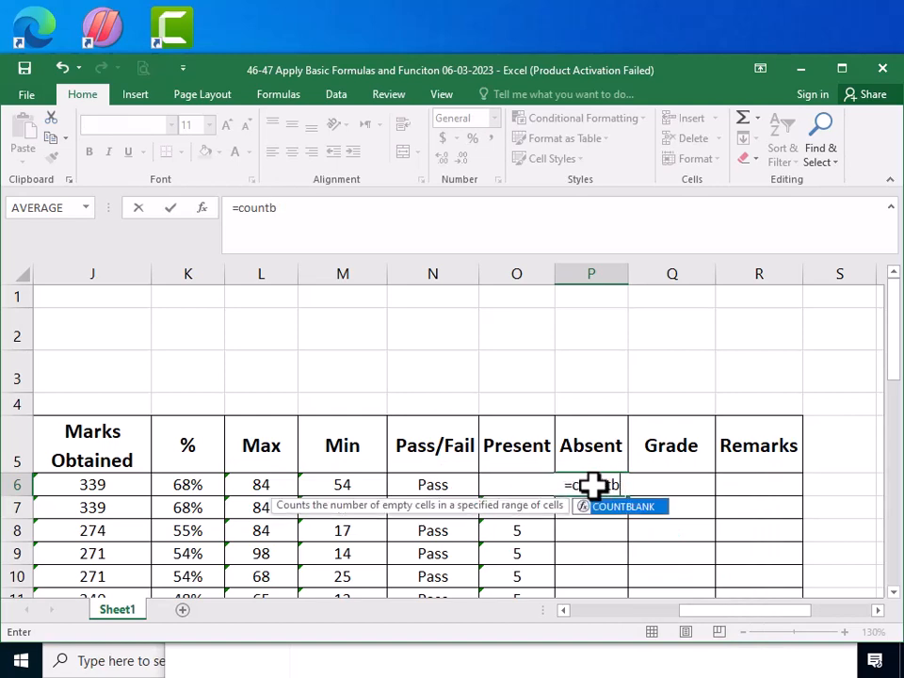
double_click(650, 513)
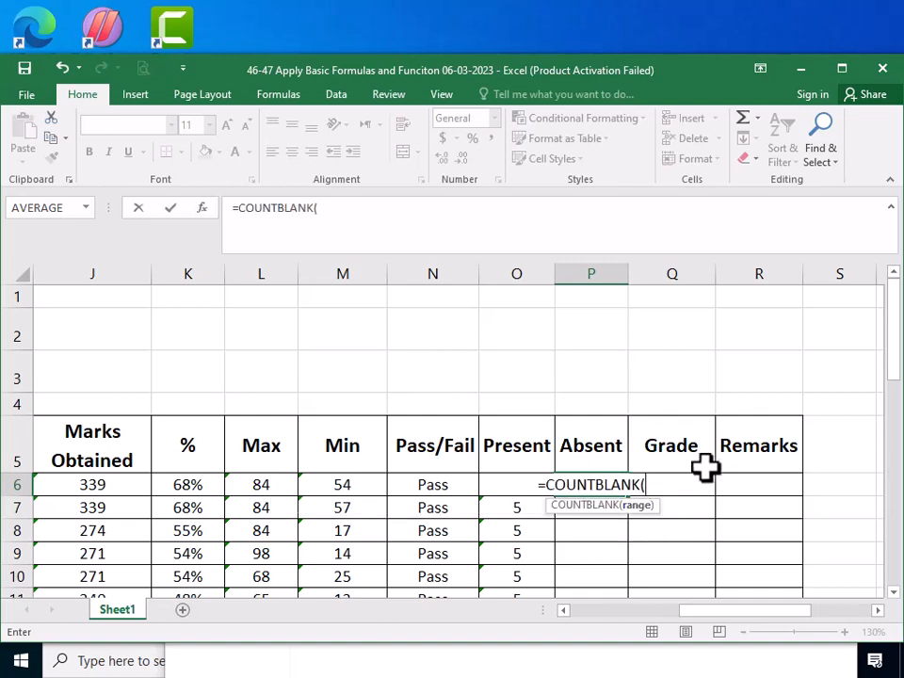
Step: Give the COUNTBLANK function in P6 the subject marks range D6:H6 and enter the completed formula
click(563, 612)
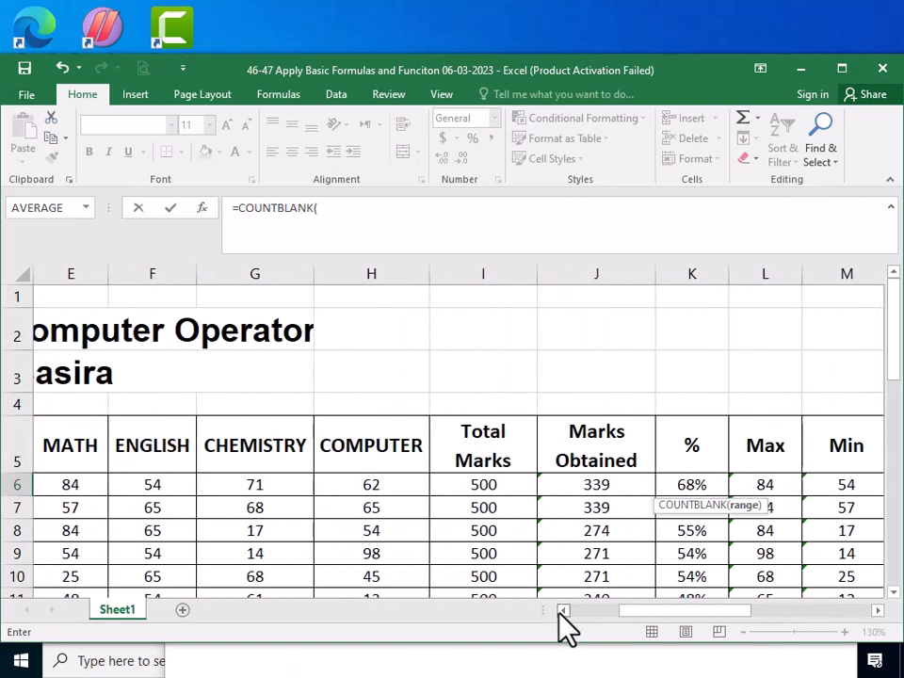
drag(256, 480, 602, 486)
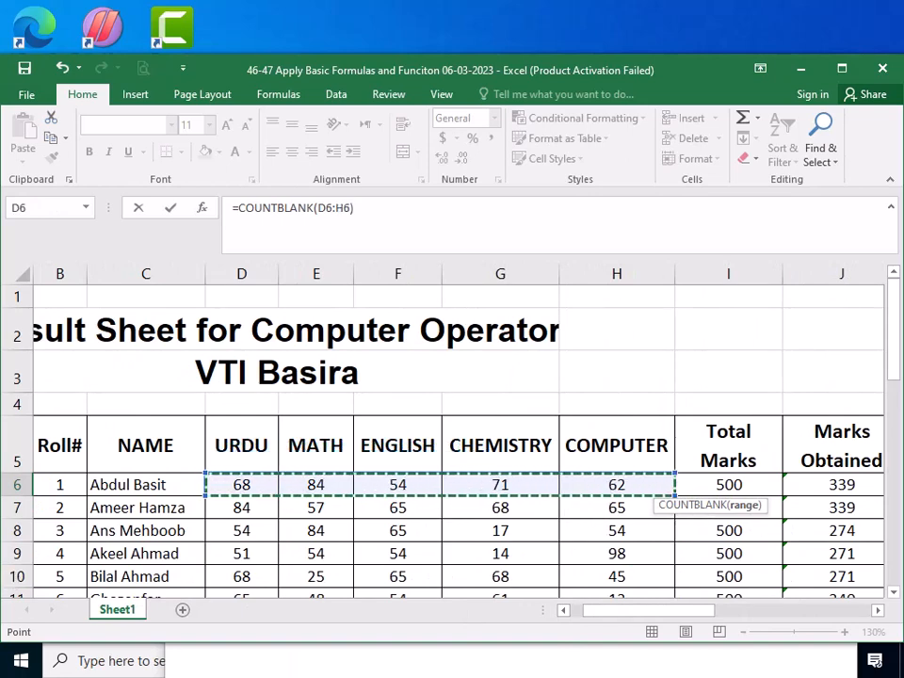
text())
drag(664, 612, 765, 603)
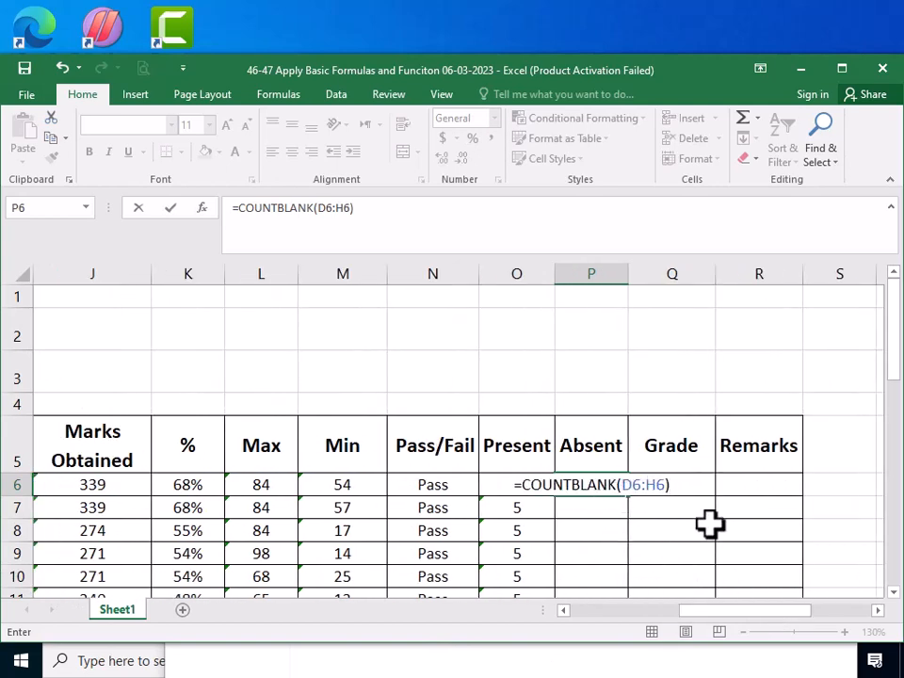
key(ctrl+Return)
key(Return)
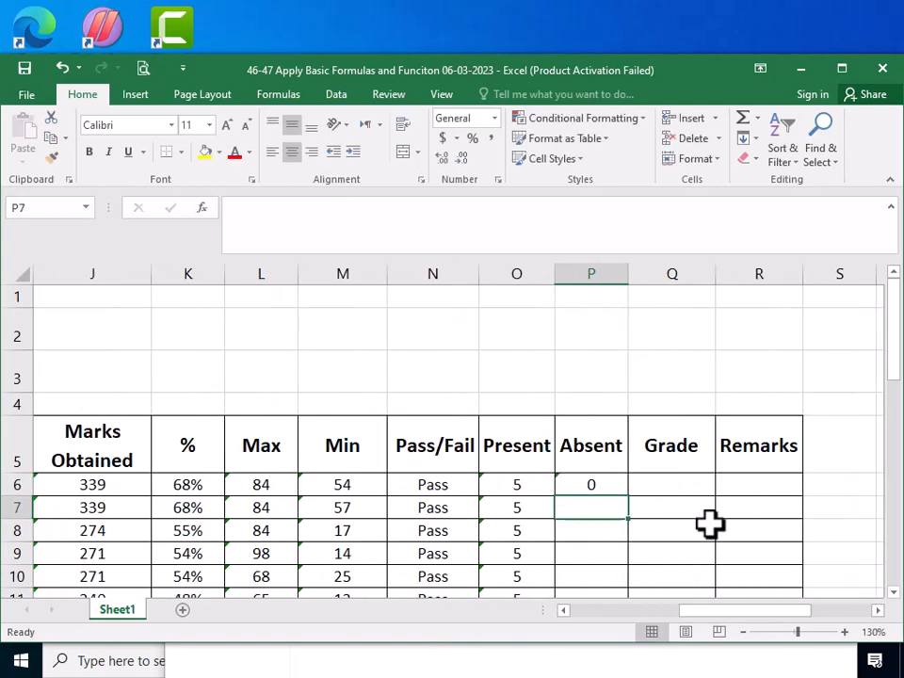
Step: Clear the first student's COMPUTER mark in H6 to test the Present and Absent formulas in that row
click(617, 491)
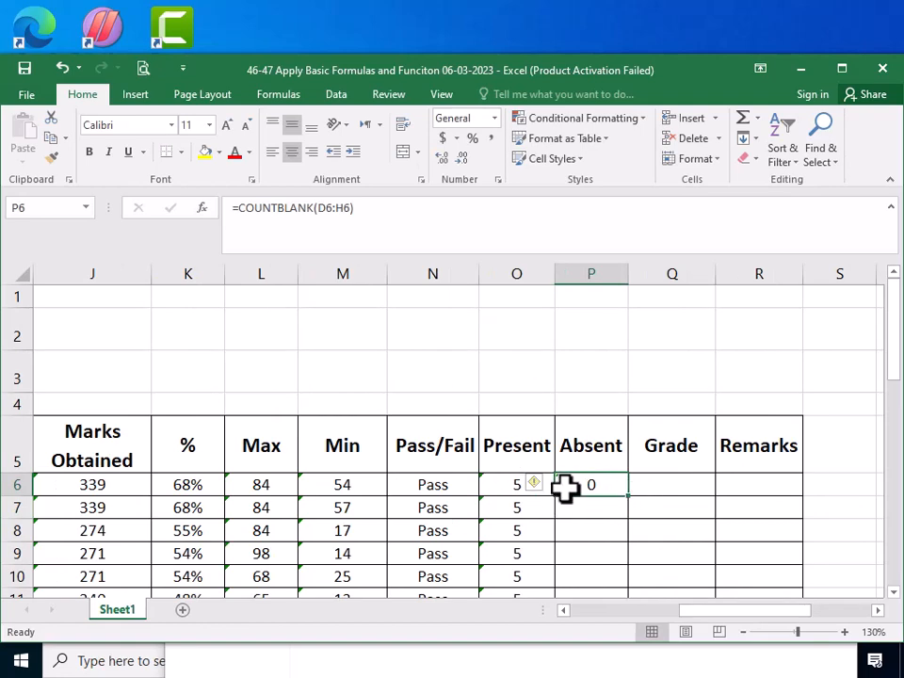
click(568, 611)
click(568, 611)
click(568, 612)
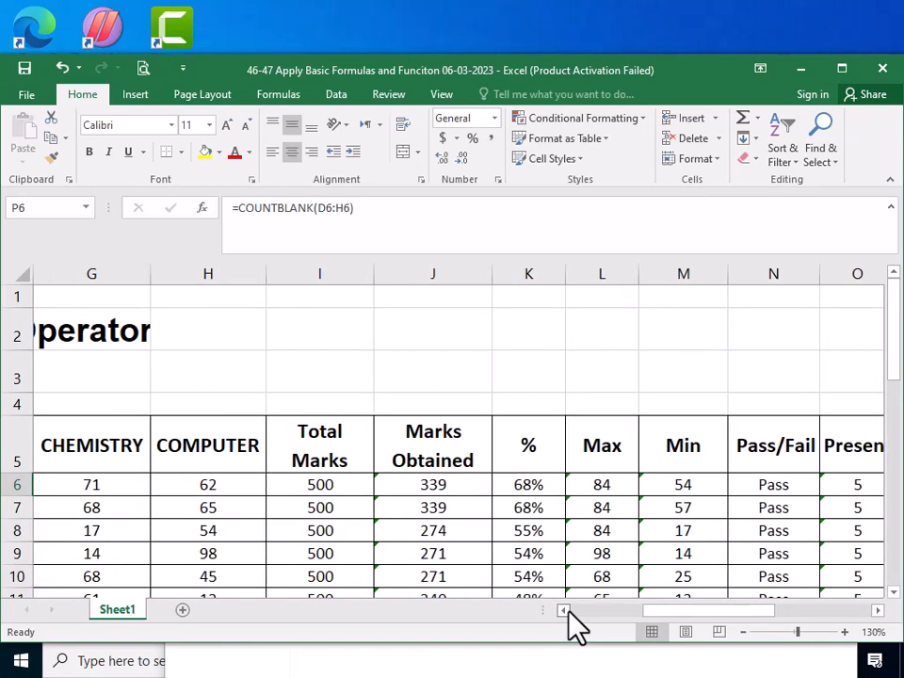
click(209, 487)
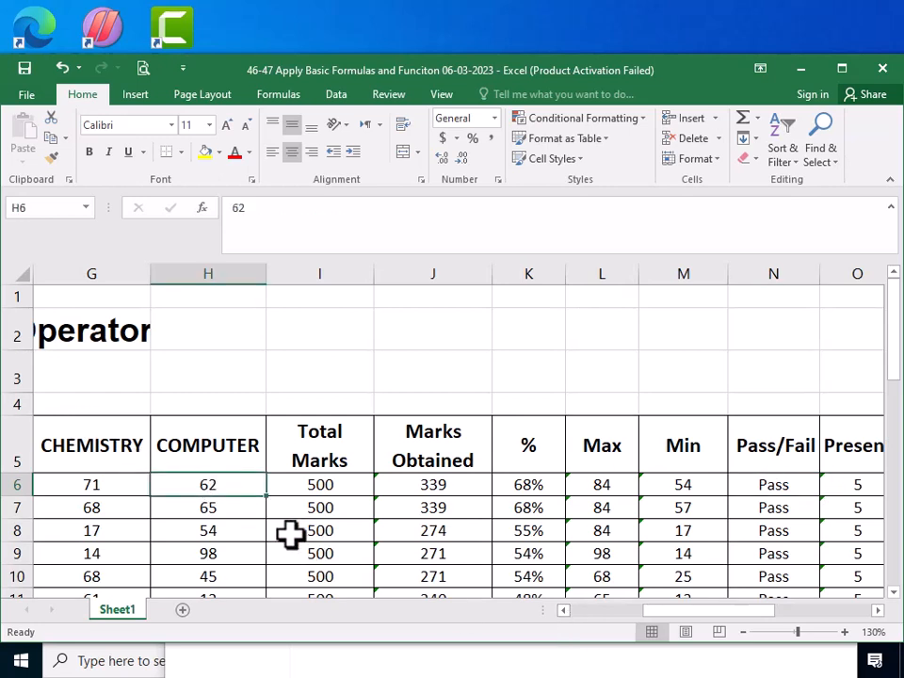
key(Delete)
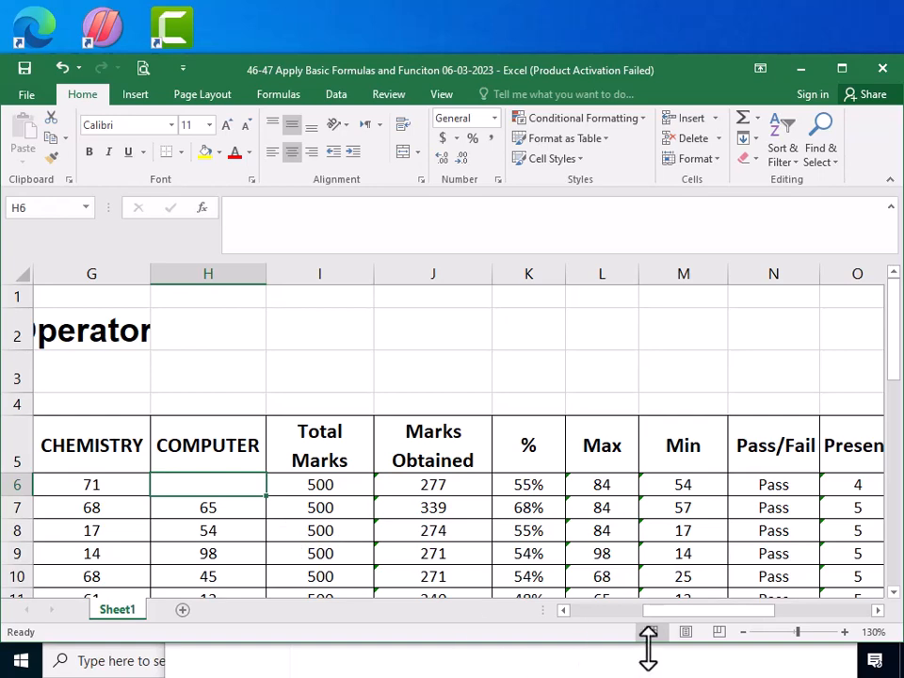
drag(876, 610, 876, 610)
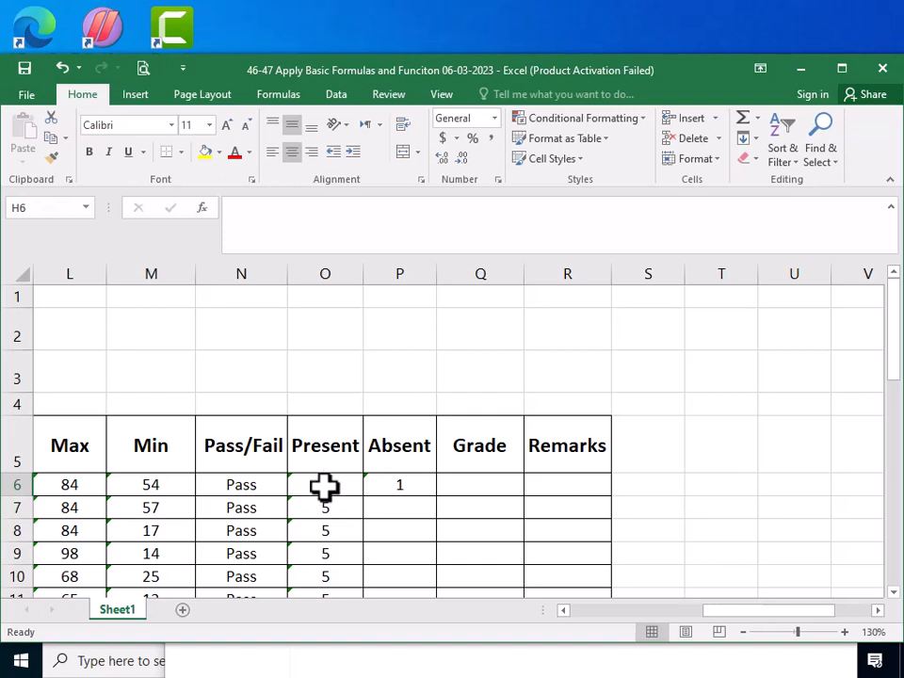
Step: Fill the Absent COUNTBLANK formula from P6 down through P37
click(398, 482)
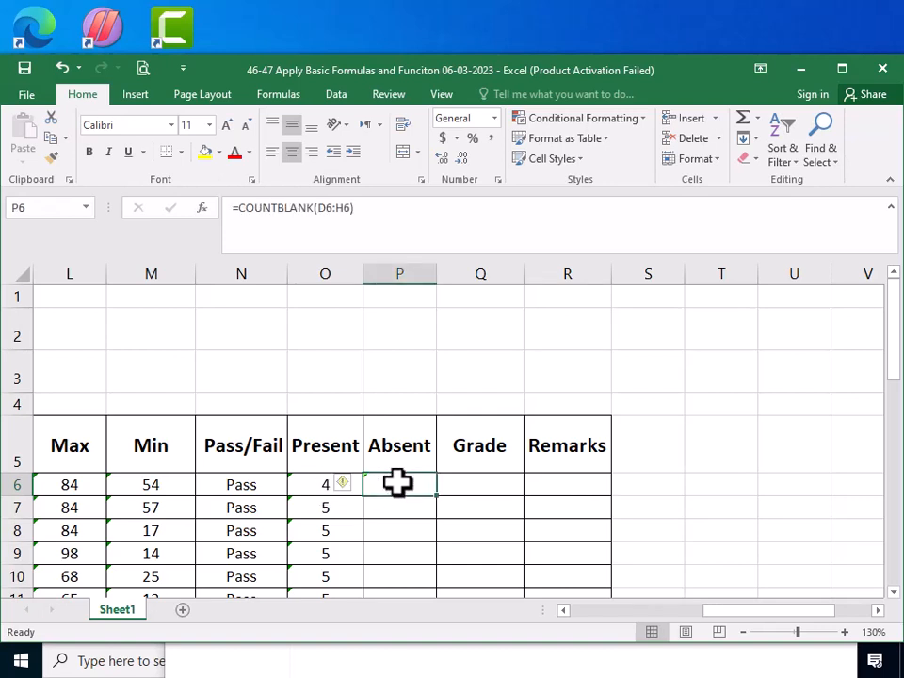
drag(438, 498, 420, 523)
scroll(462, 535, up, 9)
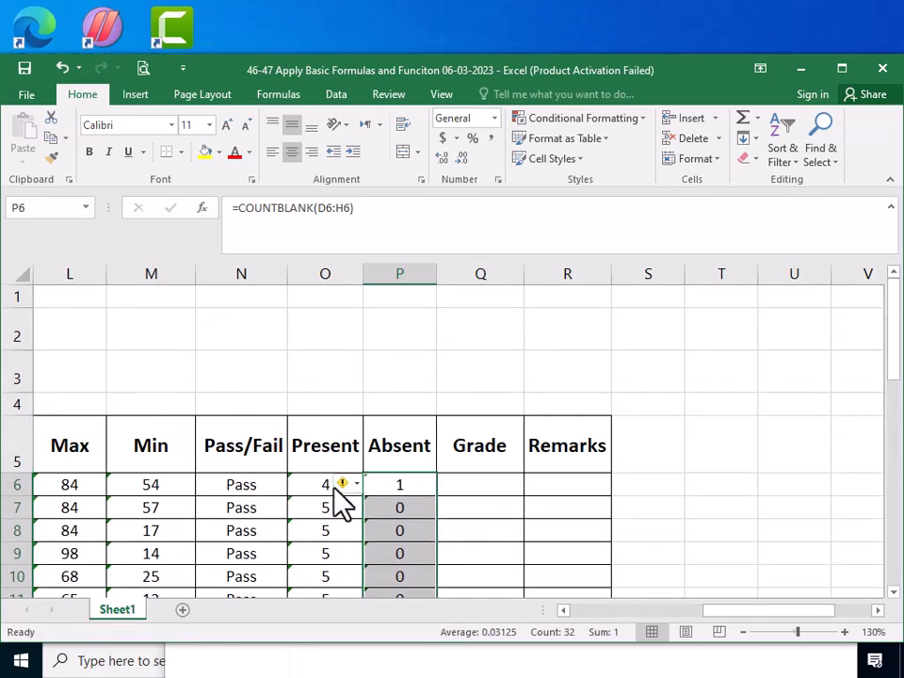
Step: Maximize the workbook window and start an IF formula in Q6 of the Grade column that references the percentage in K6
click(476, 480)
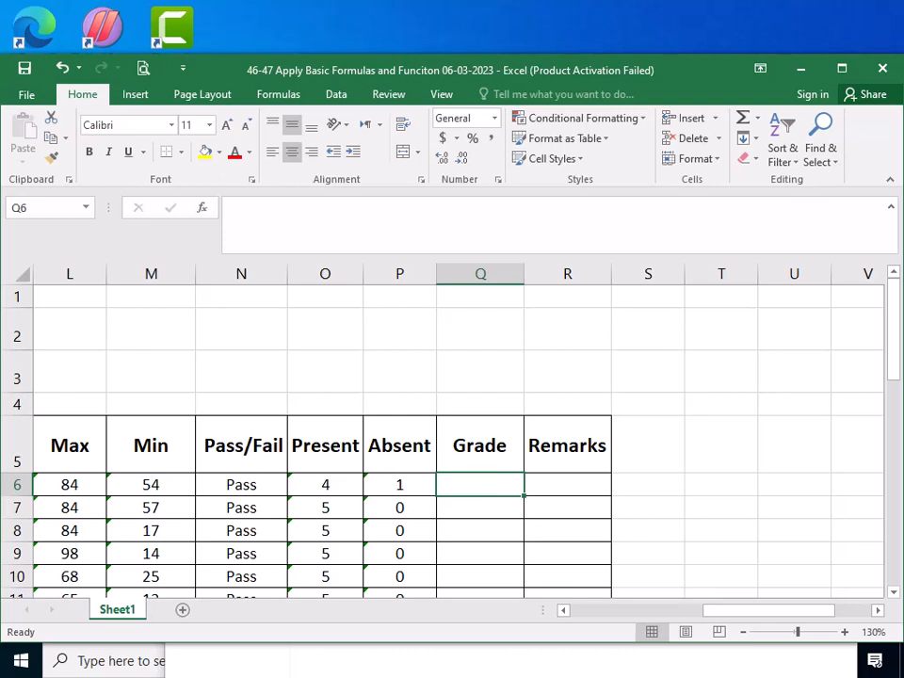
click(844, 74)
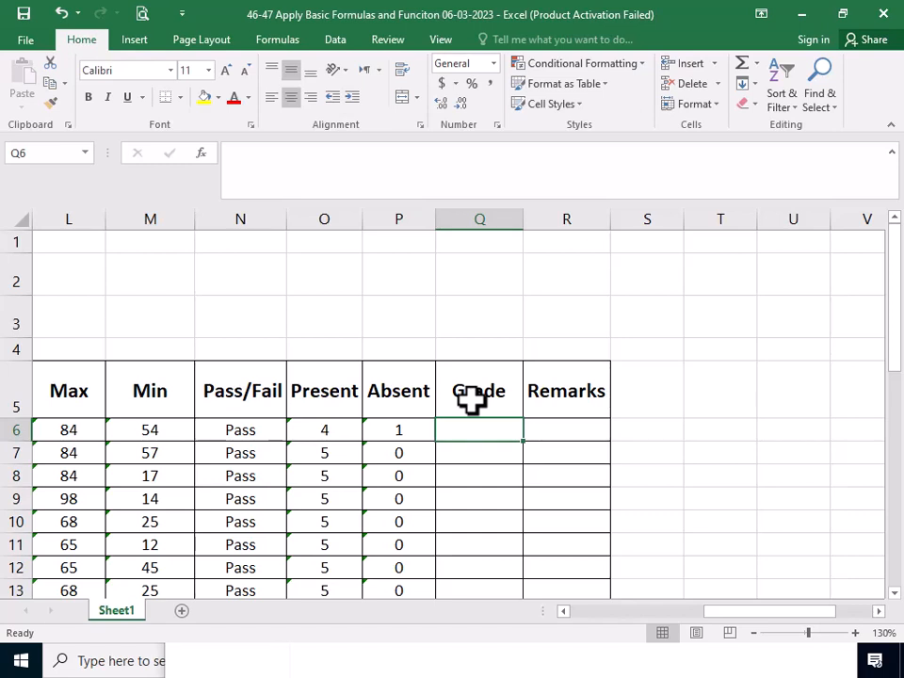
text(=)
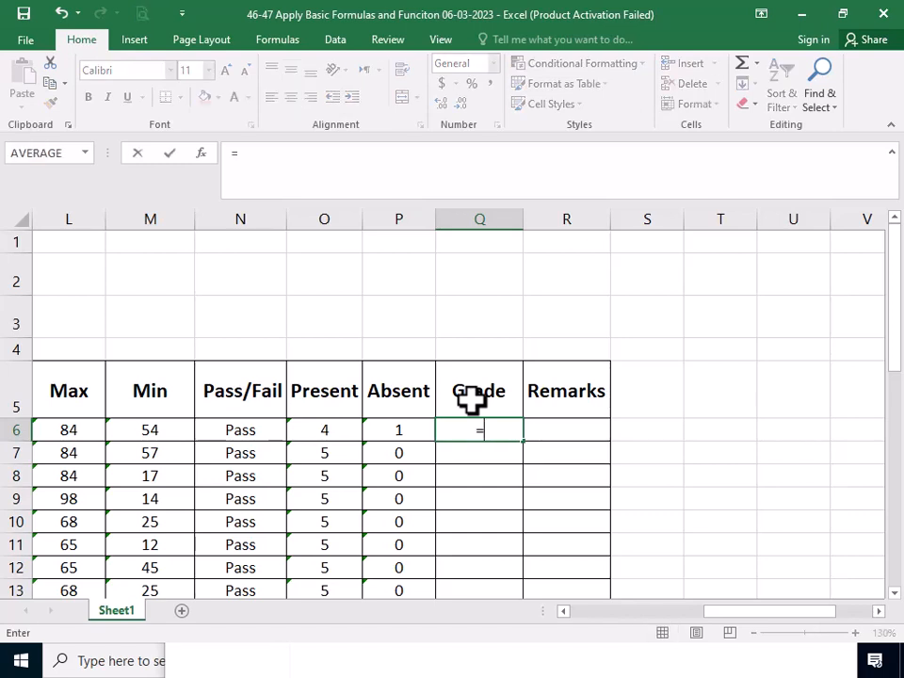
text(if)
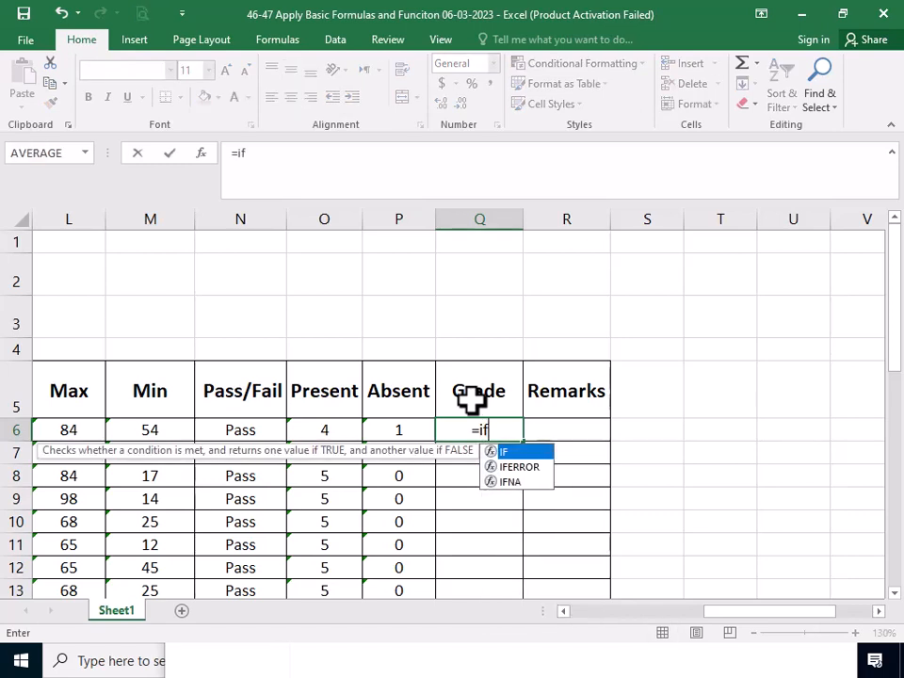
text(()
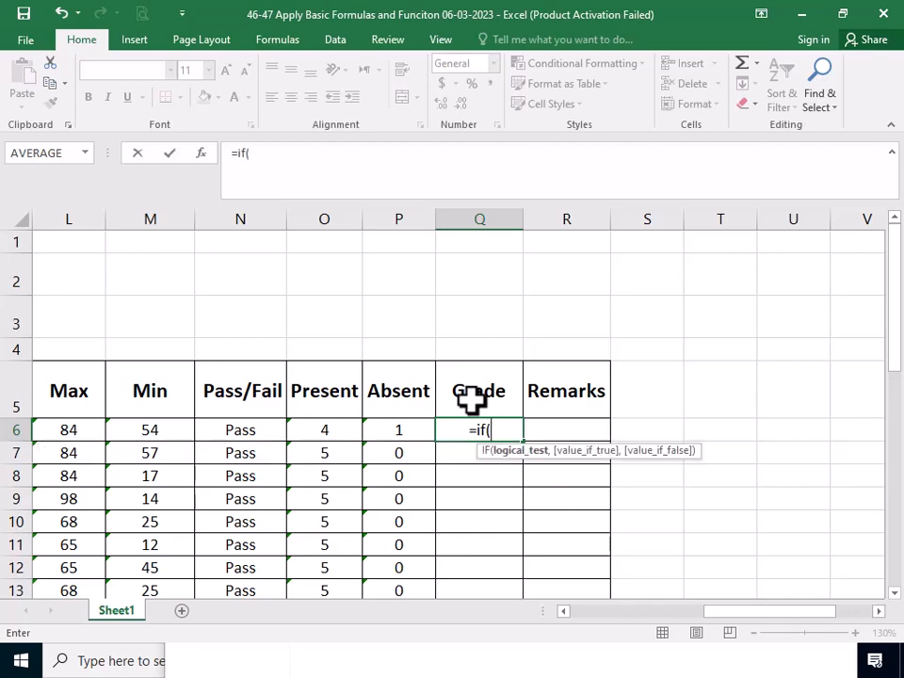
click(564, 610)
click(563, 610)
click(563, 611)
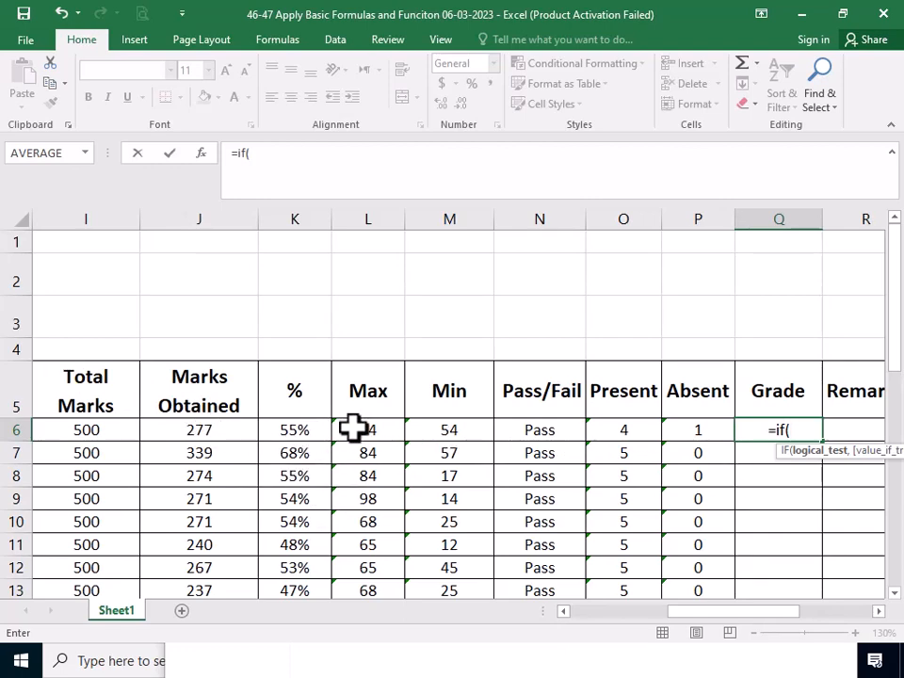
click(296, 426)
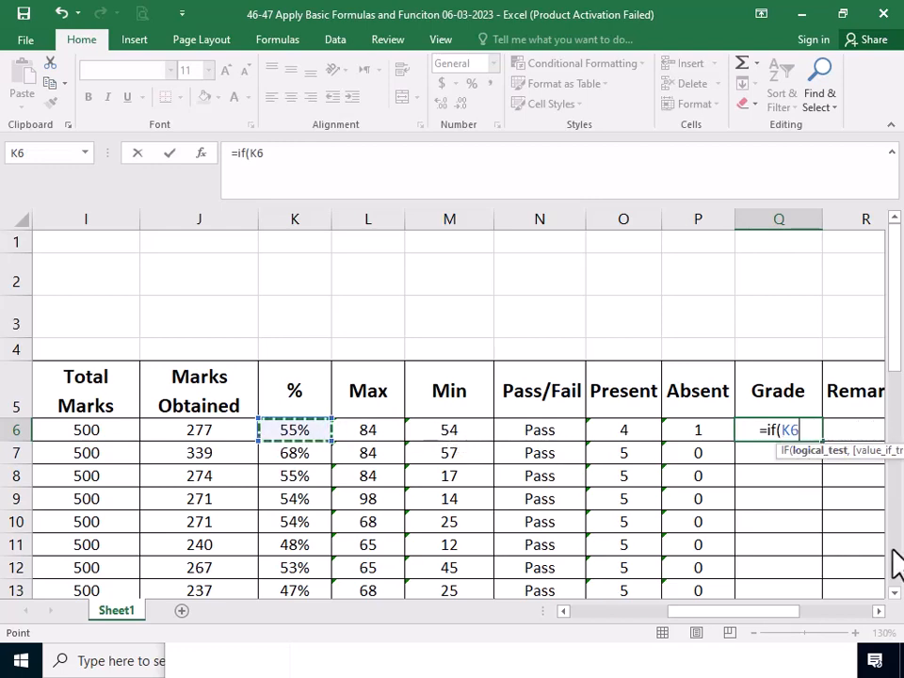
Step: Complete the logical test of the Q6 grade formula as K6>=90%
text(>)
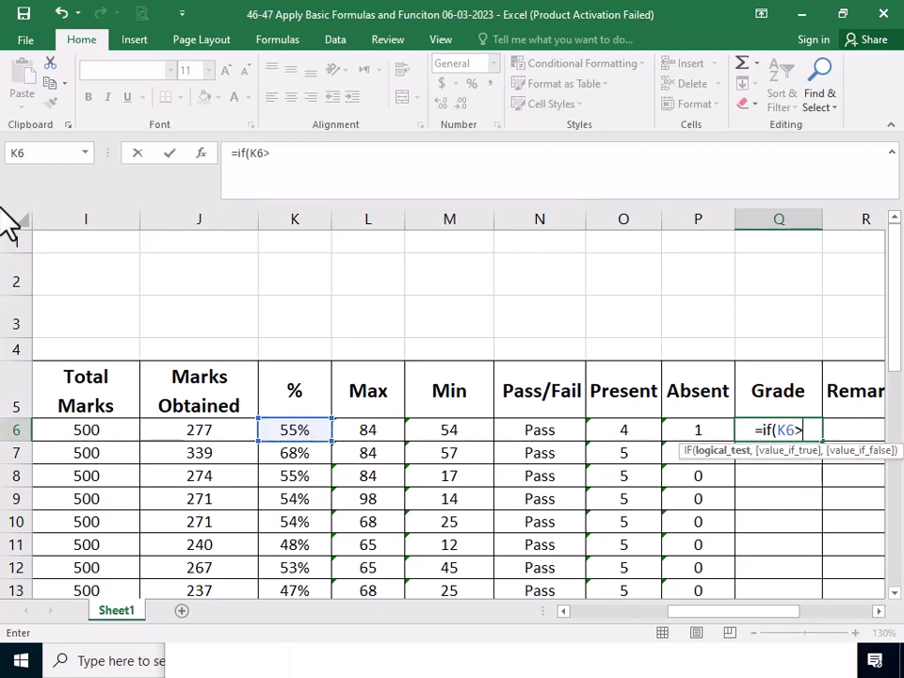
text(+)
key(BackSpace)
text(+)
key(BackSpace)
text(=)
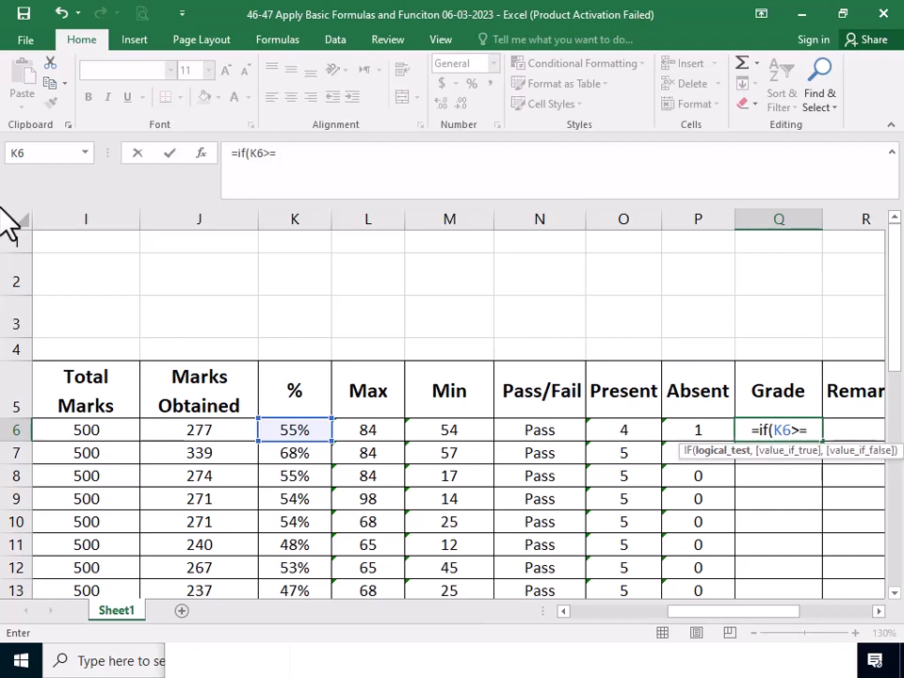
text(90%)
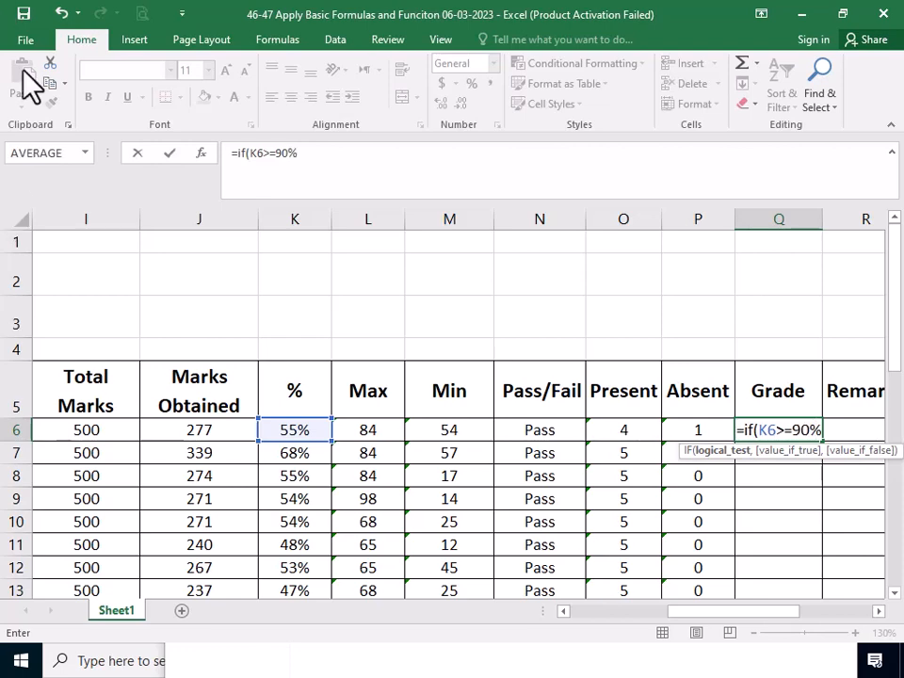
Step: Give the Q6 IF formula the true value "A+" and open its value-if-false argument
text(,)
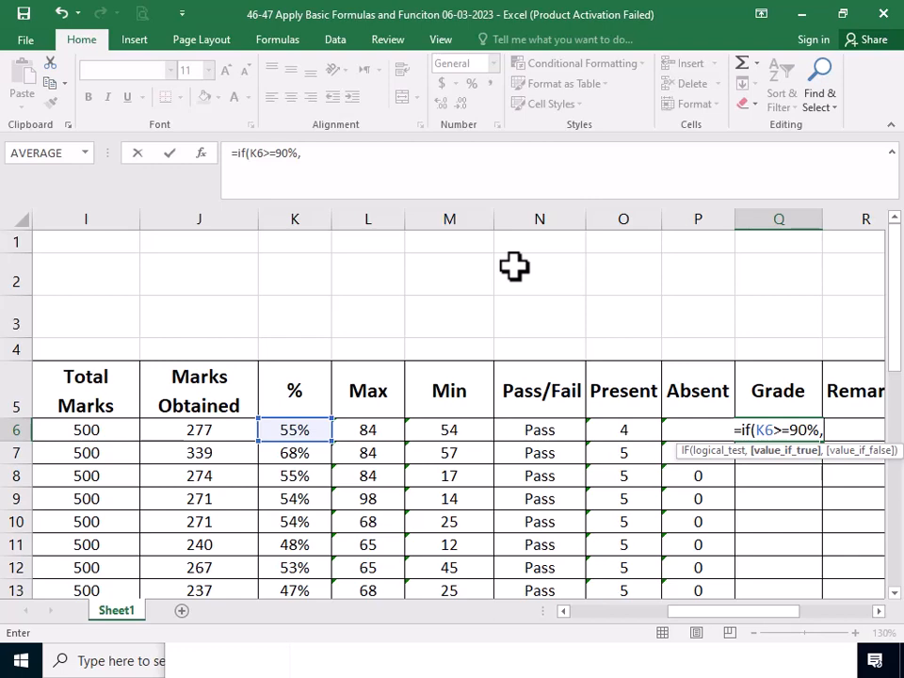
text(")
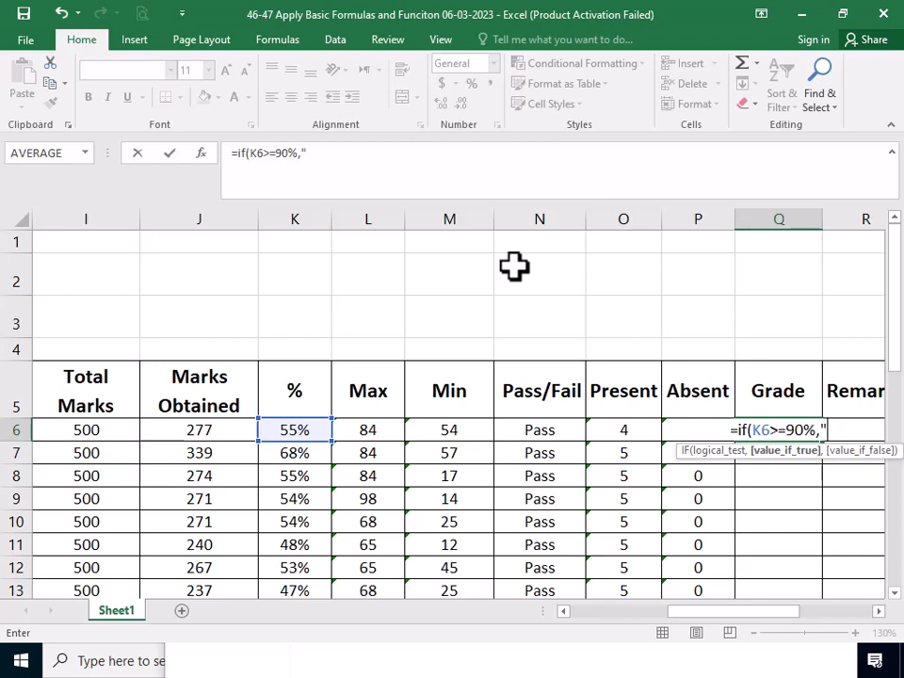
text(A)
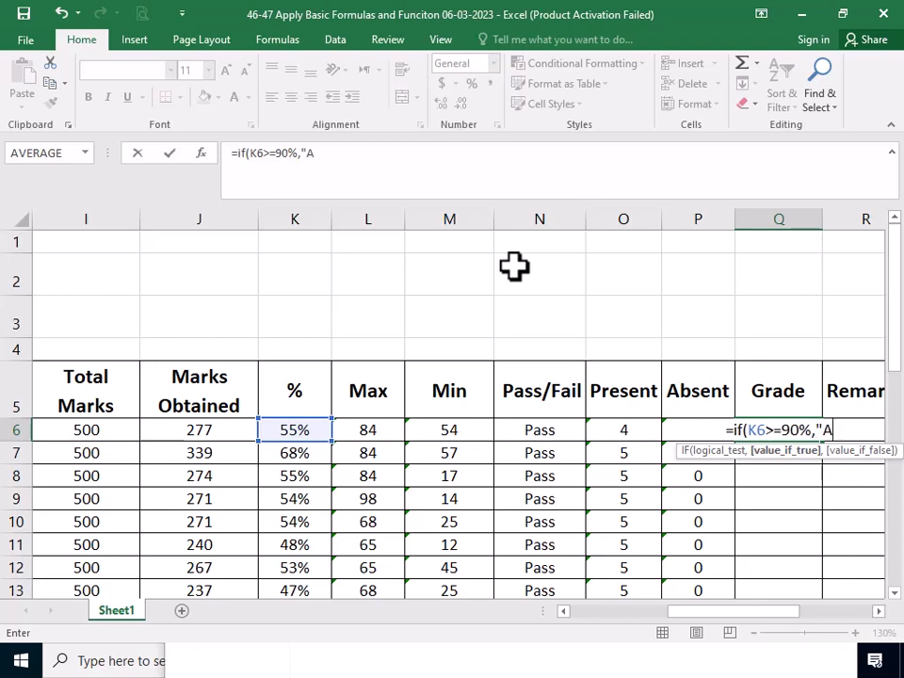
text(+)
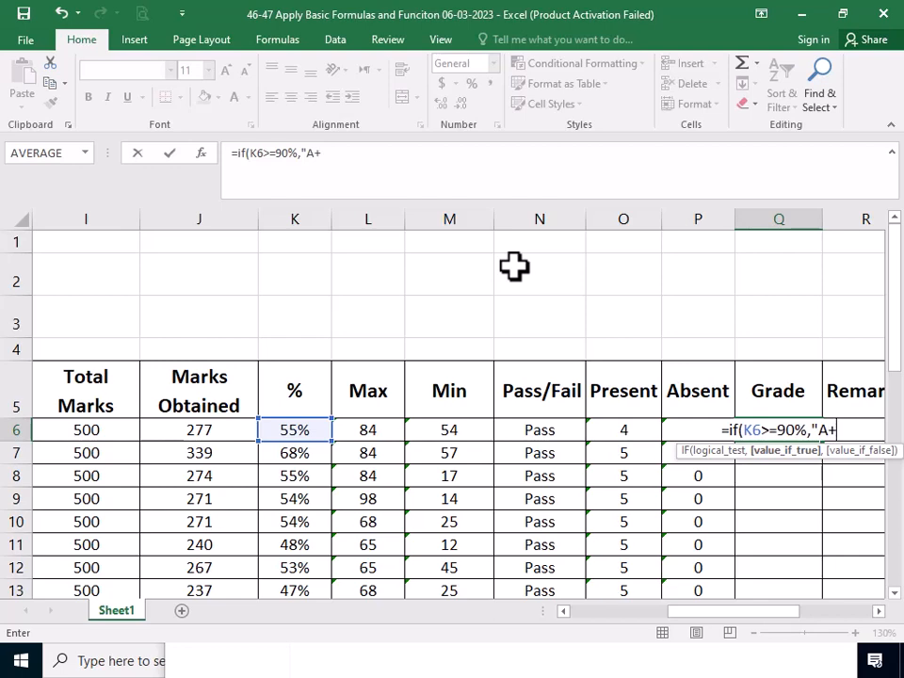
text(")
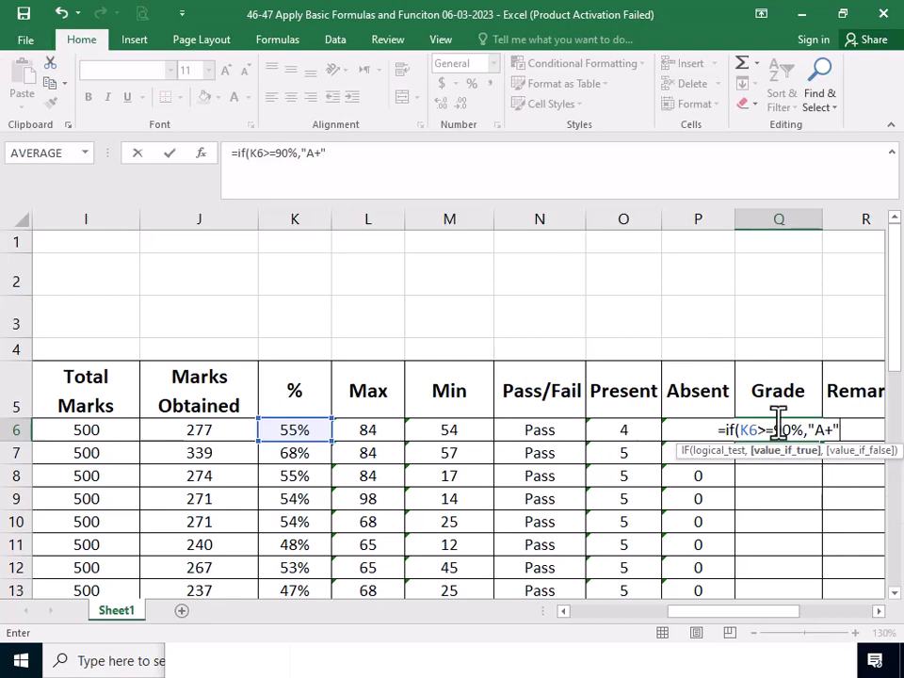
text(,)
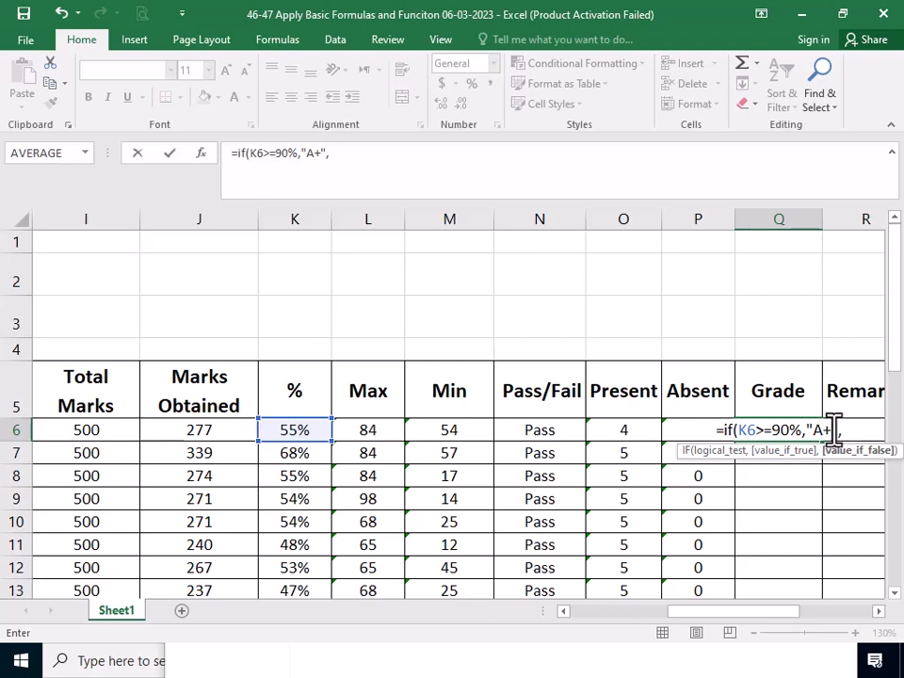
Step: Copy if(K6>=90%,"A+" within the Q6 formula and paste it as a nested IF in the value-if-false argument
drag(827, 430, 722, 431)
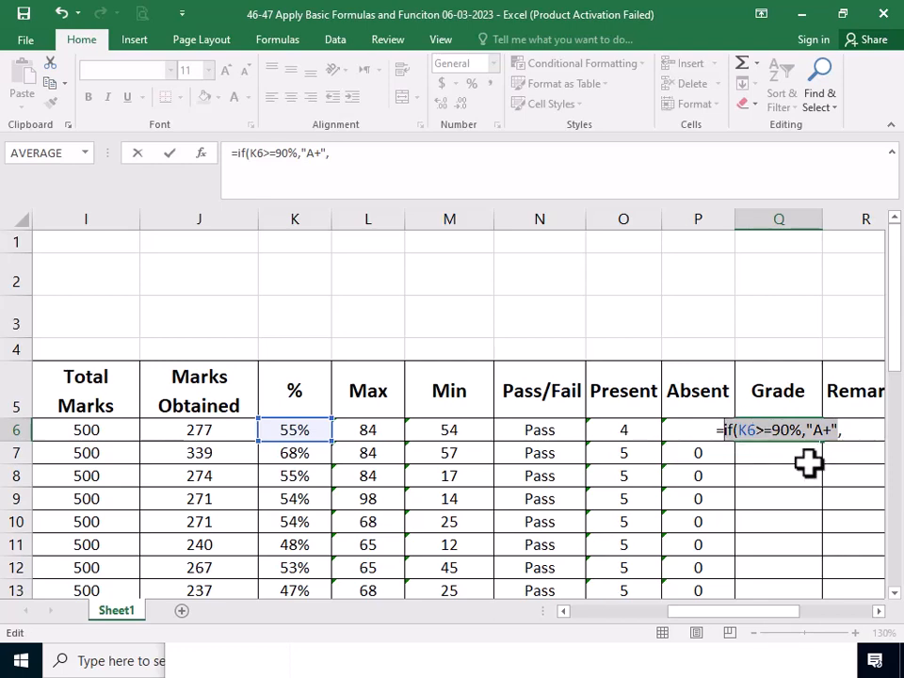
click(857, 431)
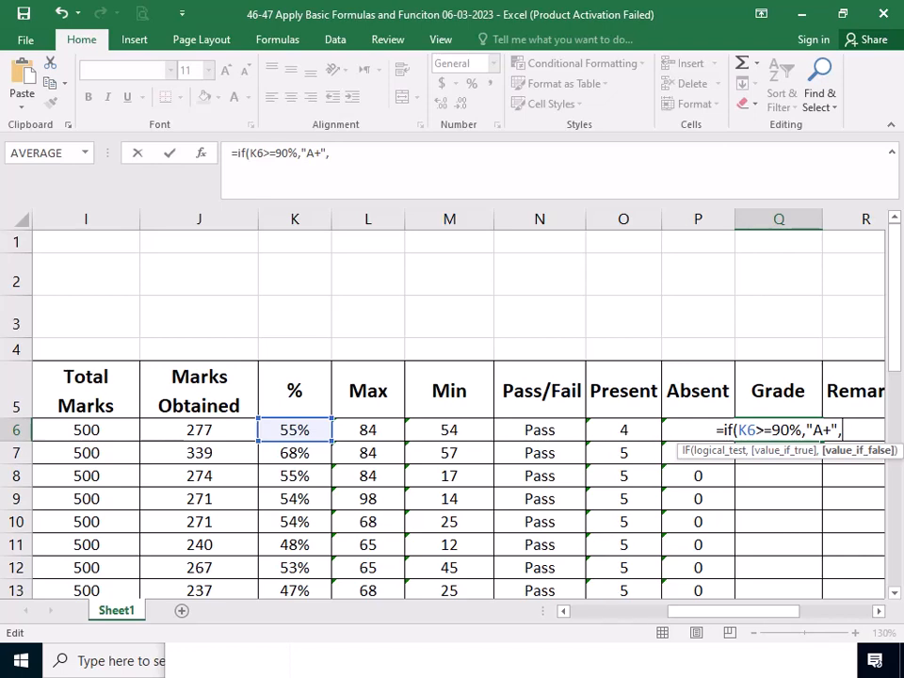
text(if(K6>=90%,"A+")
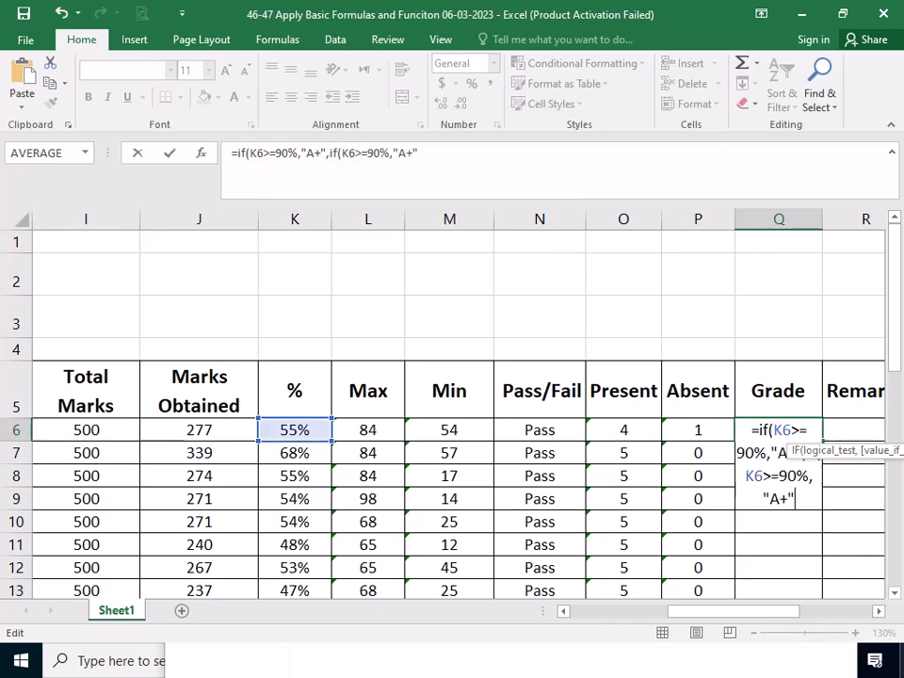
Step: Change the nested IF in Q6 to test K6>=80% and return the grade "A"
click(878, 612)
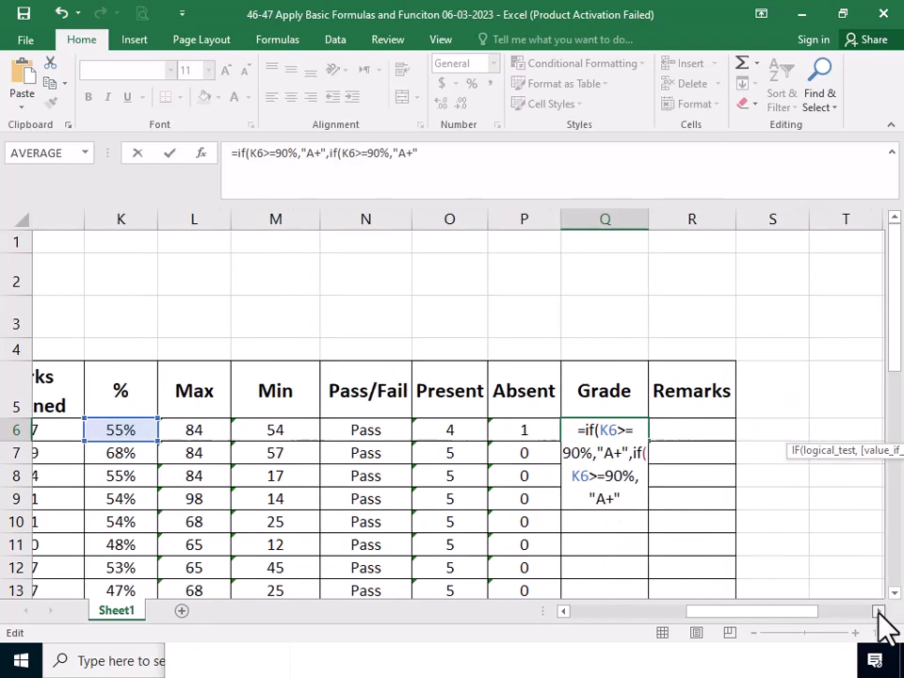
click(878, 611)
click(878, 611)
click(878, 611)
click(877, 612)
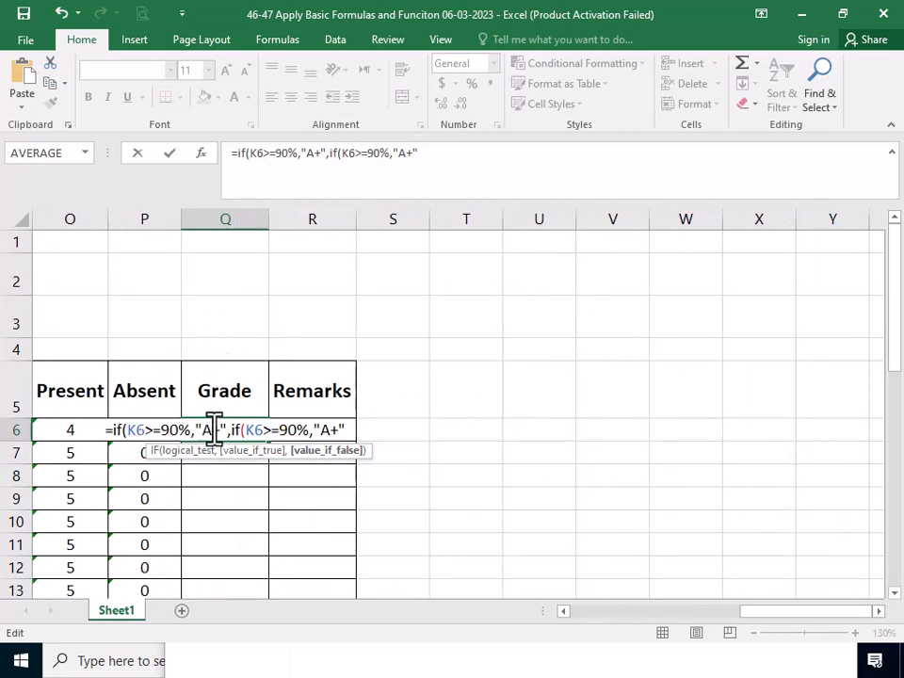
click(283, 429)
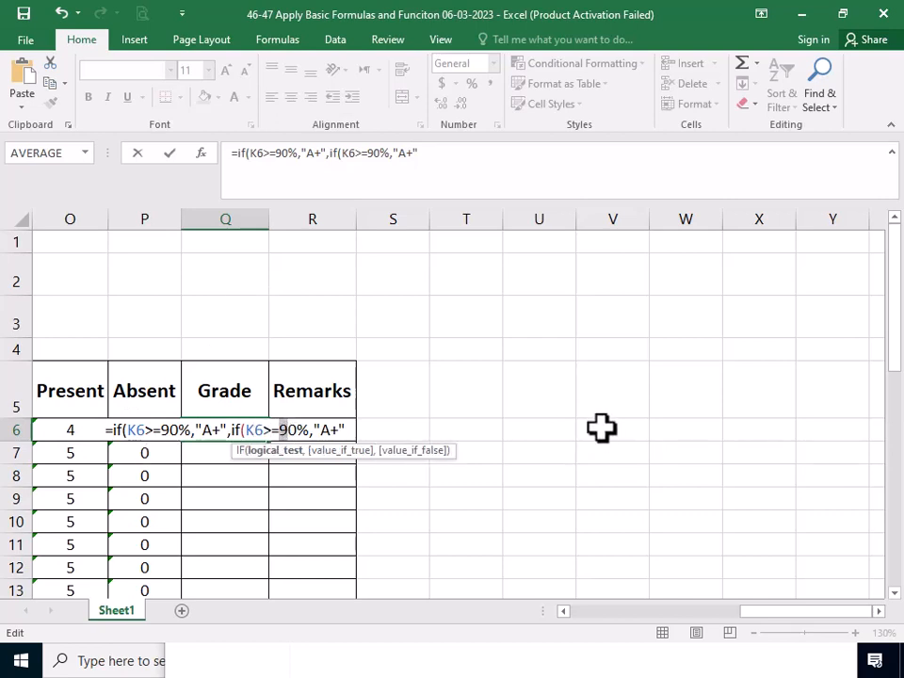
key(Delete)
text(8)
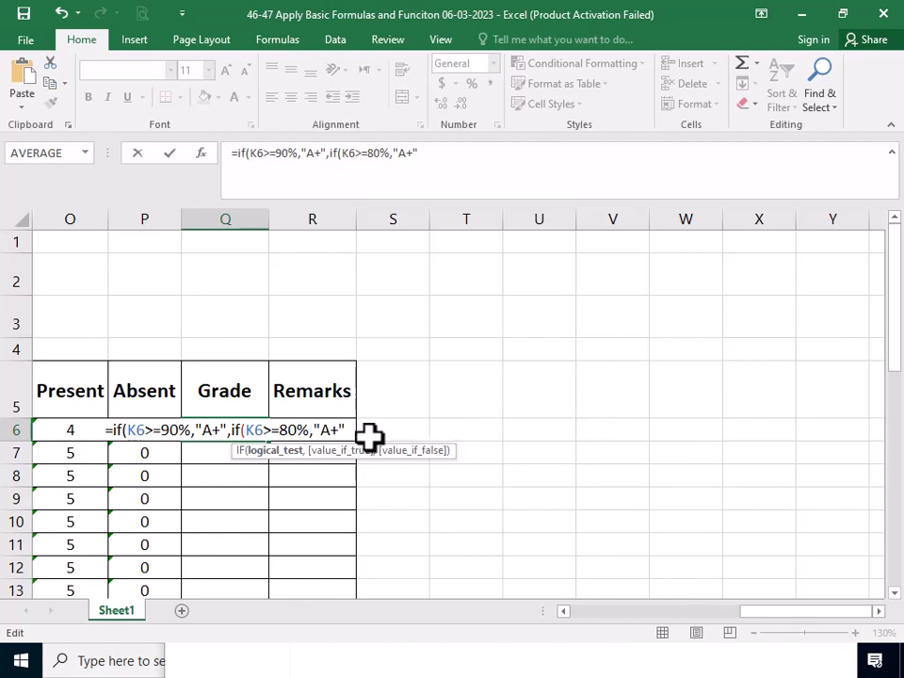
click(339, 429)
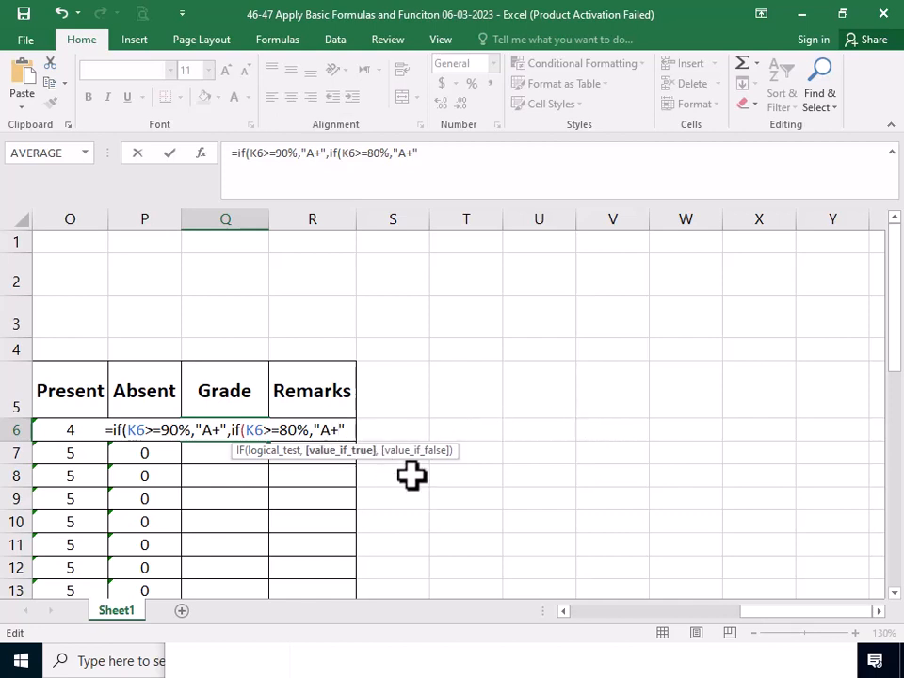
key(BackSpace)
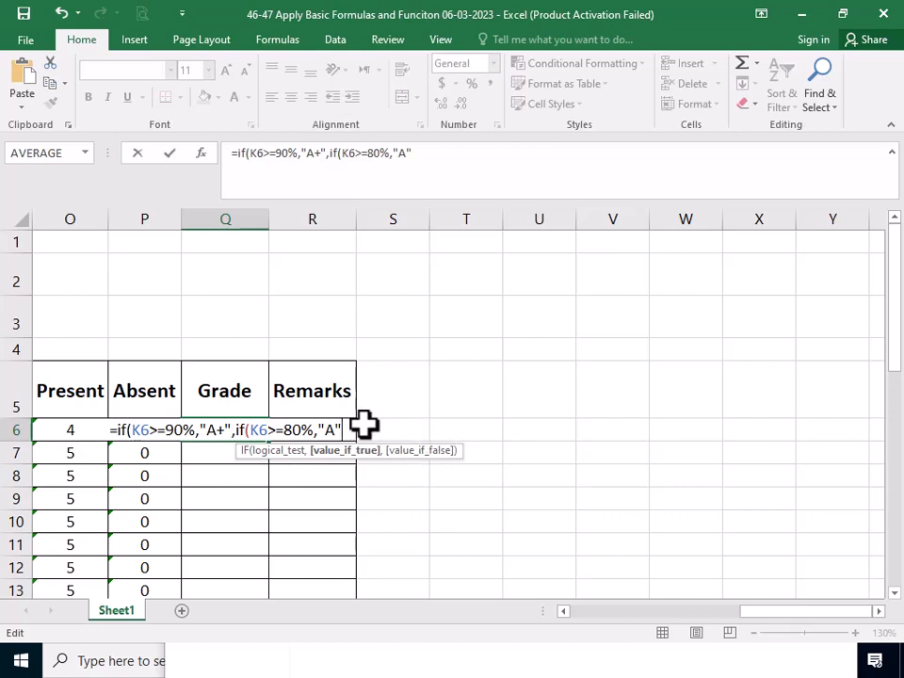
Step: Paste if(K6>=90%,"A+" as a third nested IF in the value-if-false argument after "A" in the Q6 grade formula
text(,)
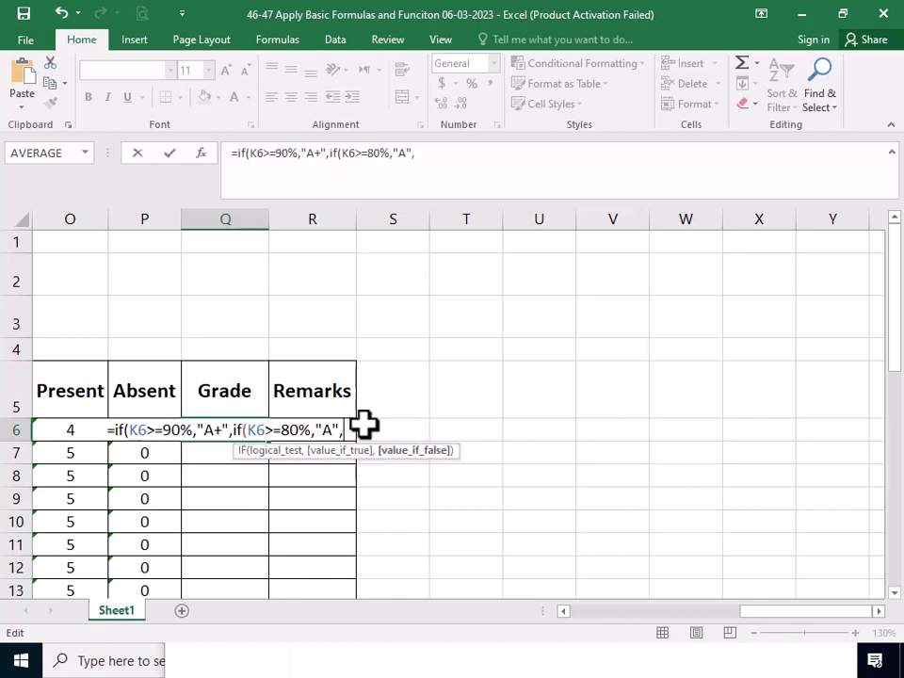
text(if(K6>=90%,"A+")
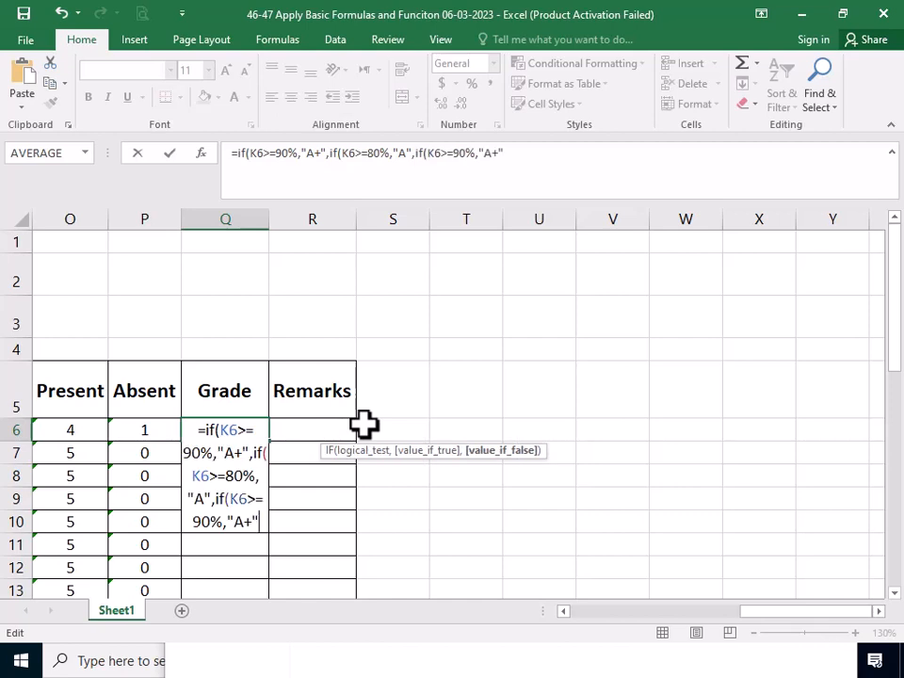
click(878, 611)
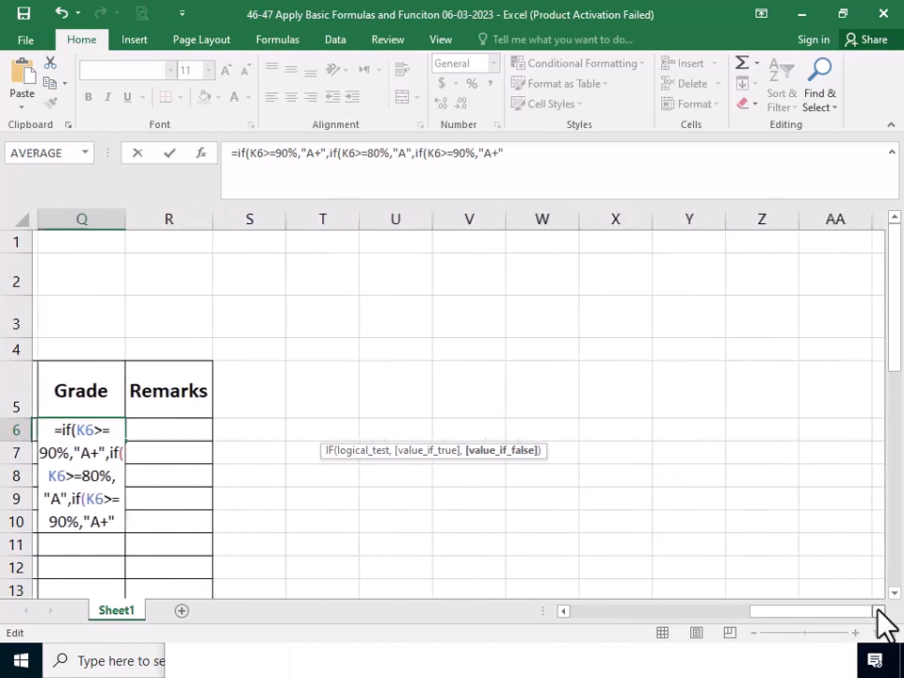
click(562, 612)
click(562, 612)
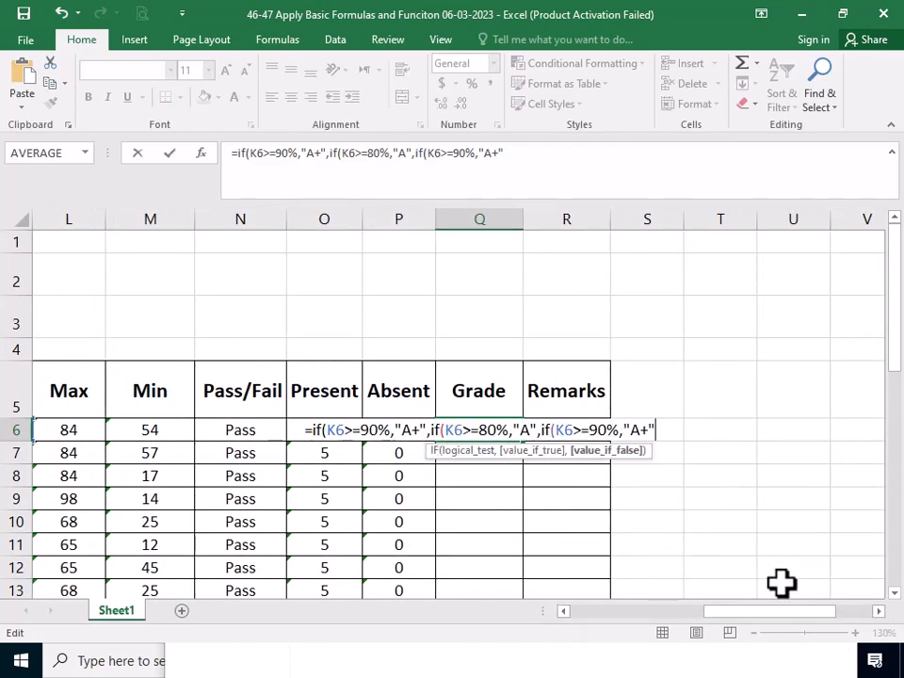
key(F2)
click(881, 611)
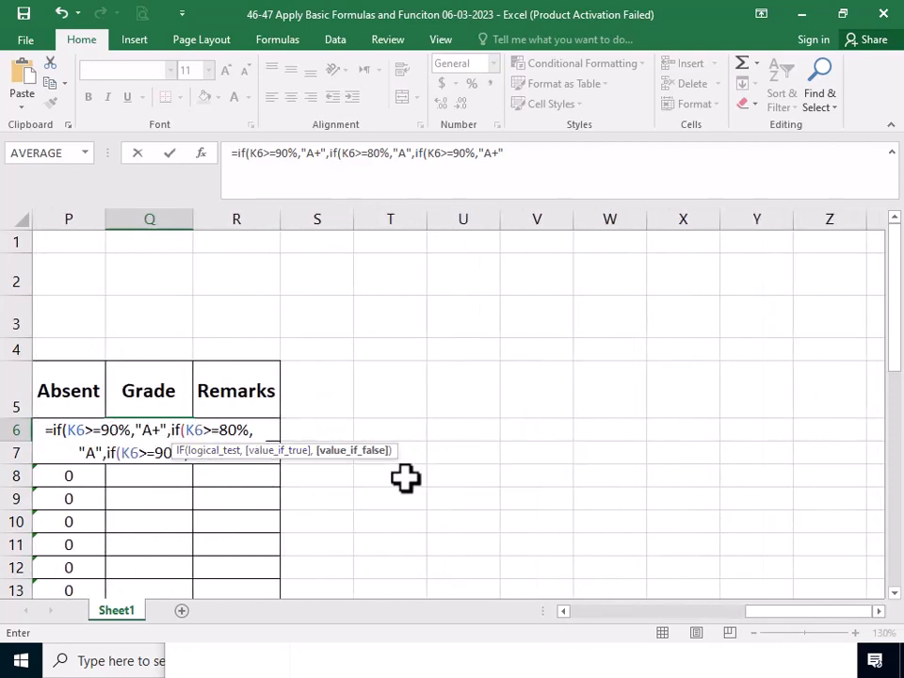
Step: Change the logical test of the third IF in the Q6 formula to K6>=70%
click(151, 458)
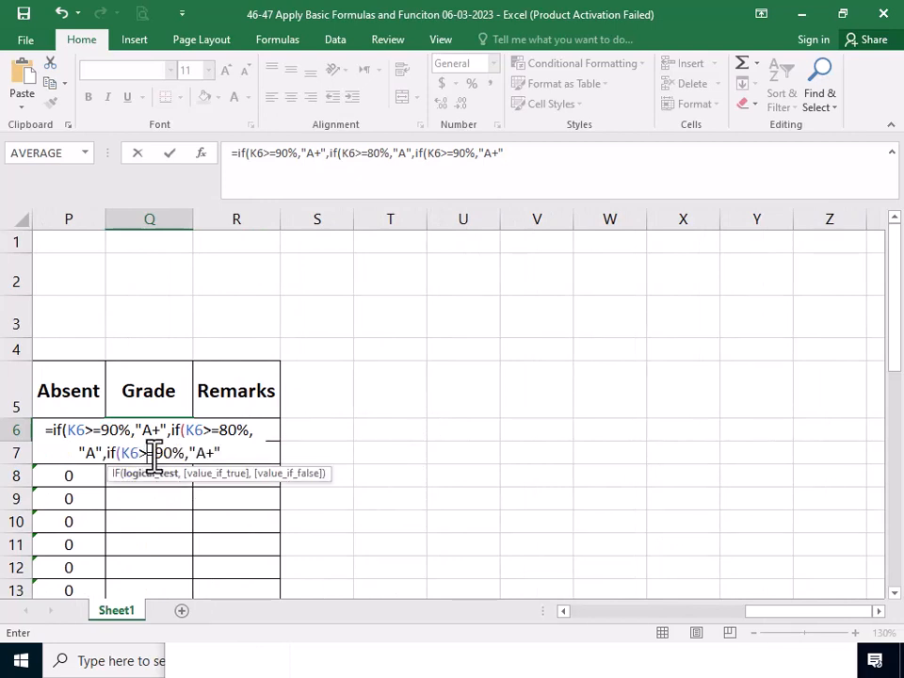
key(Right)
key(Right)
key(Right)
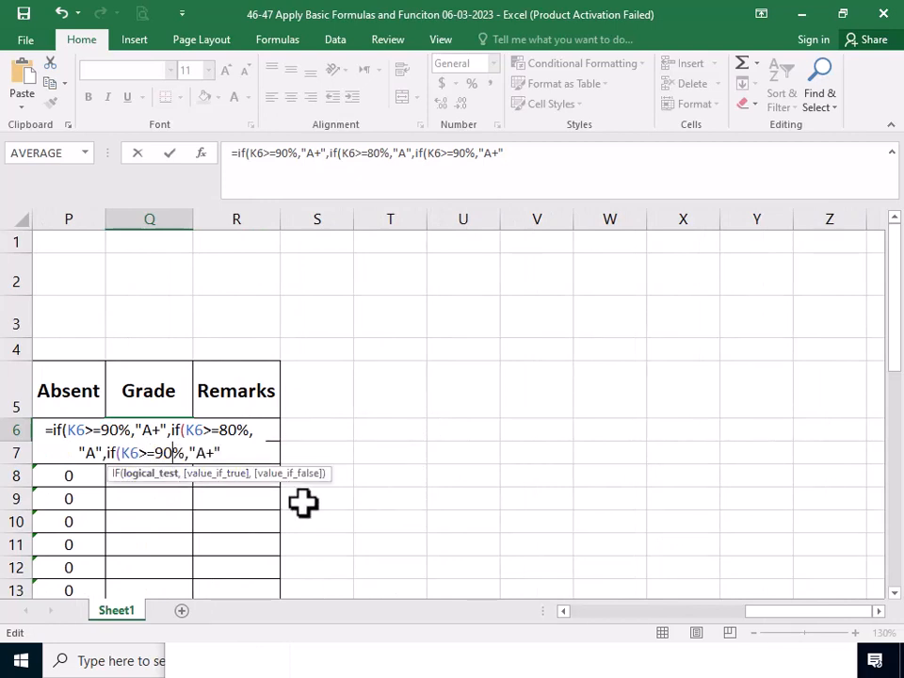
key(BackSpace)
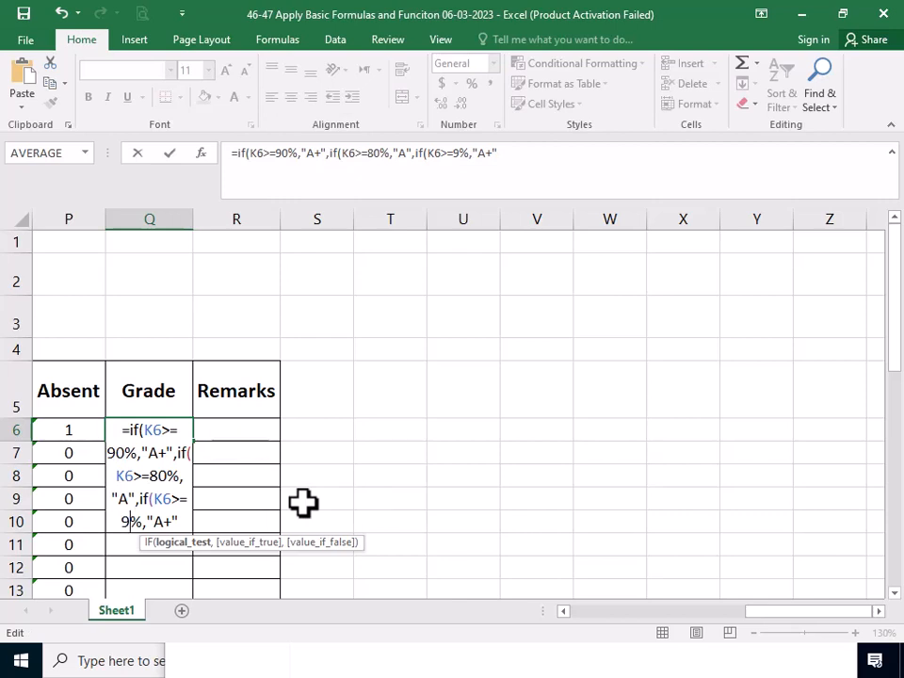
key(BackSpace)
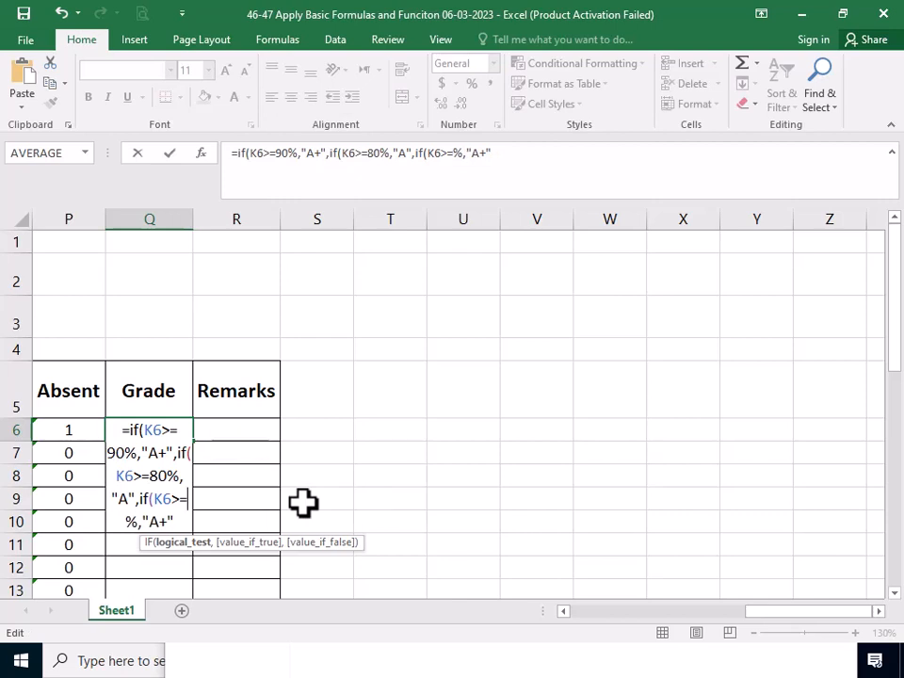
text(70)
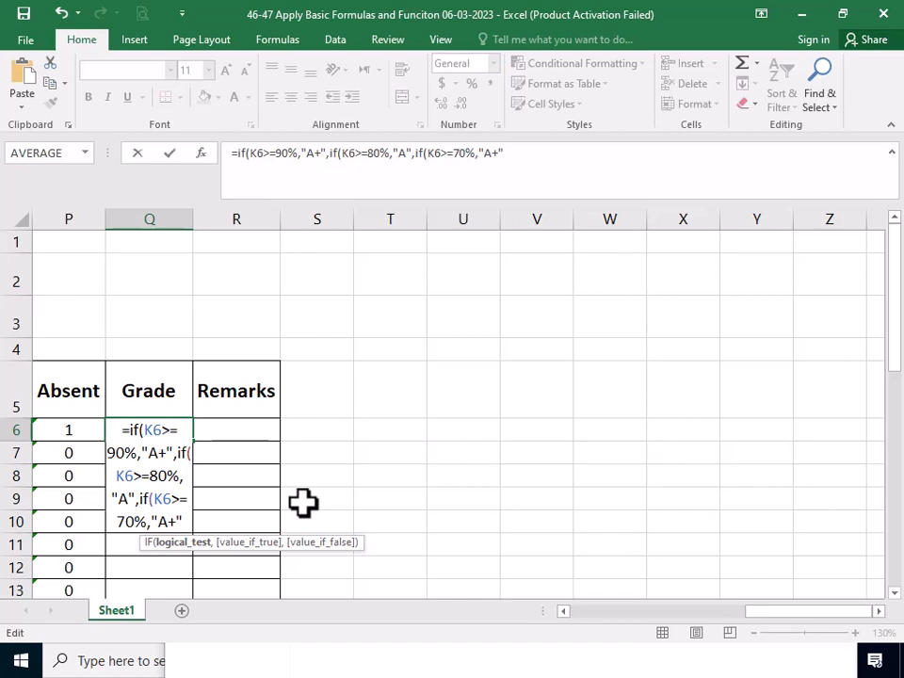
Step: Set the true value of the K6>=70% IF in Q6 to "B"
key(Right)
key(Right)
key(Right)
key(Right)
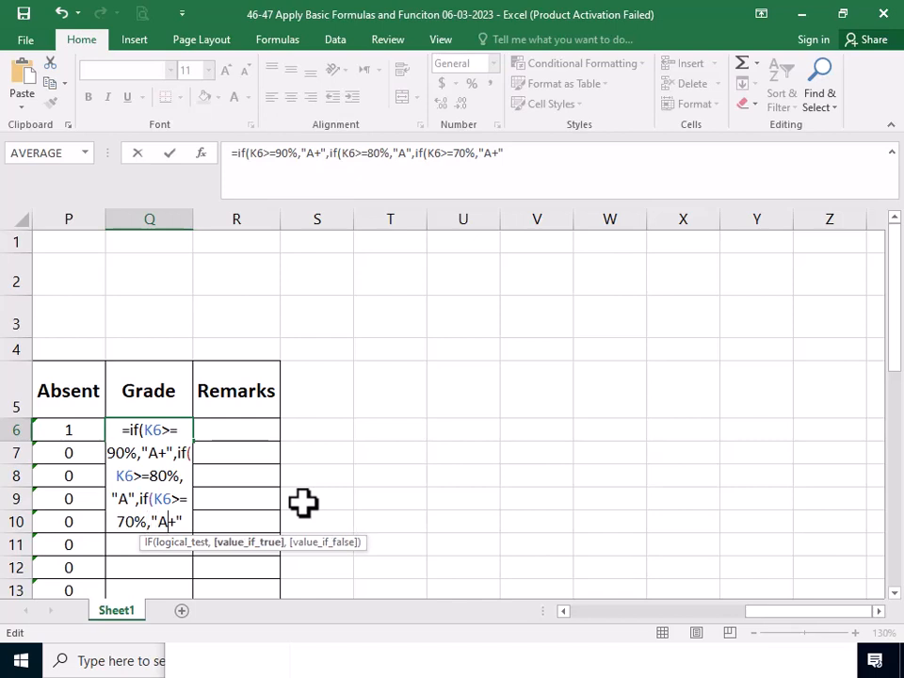
key(BackSpace)
key(BackSpace)
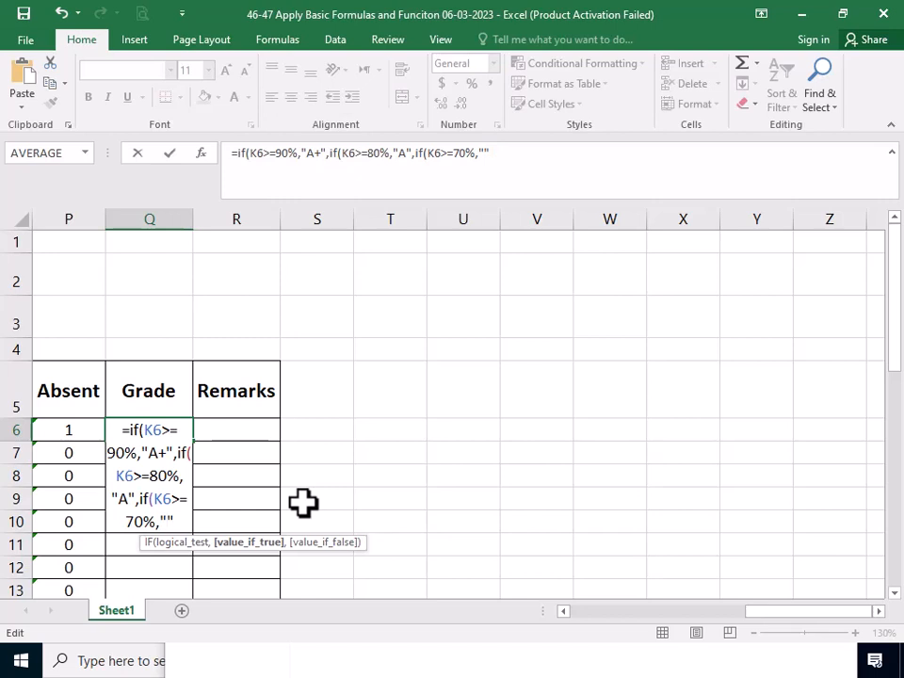
text(B)
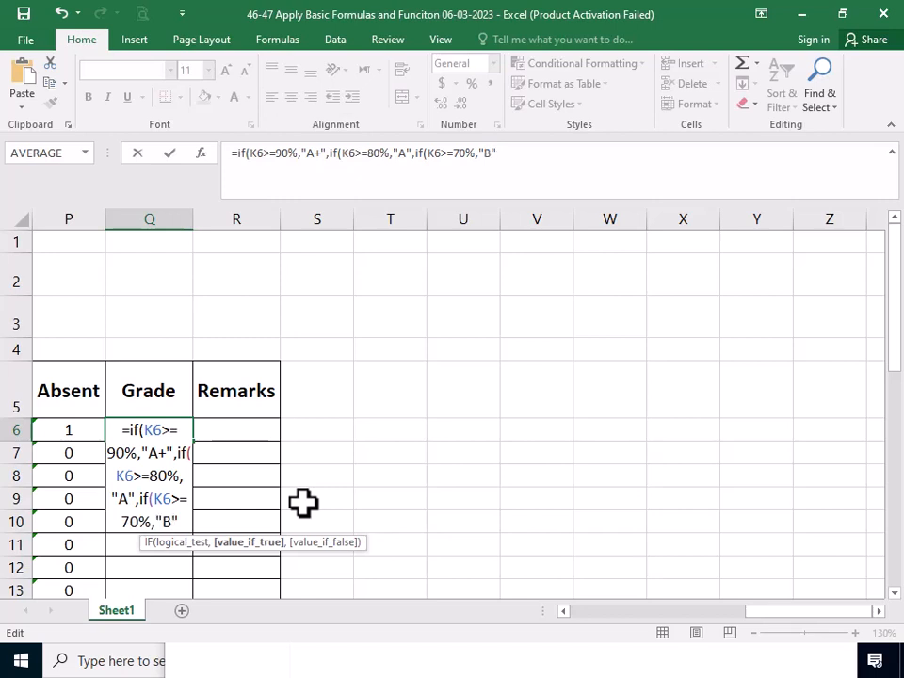
Step: Add a fourth nested IF after "B" in the Q6 formula, testing K6>=60% and returning "C"
key(Right)
text(,)
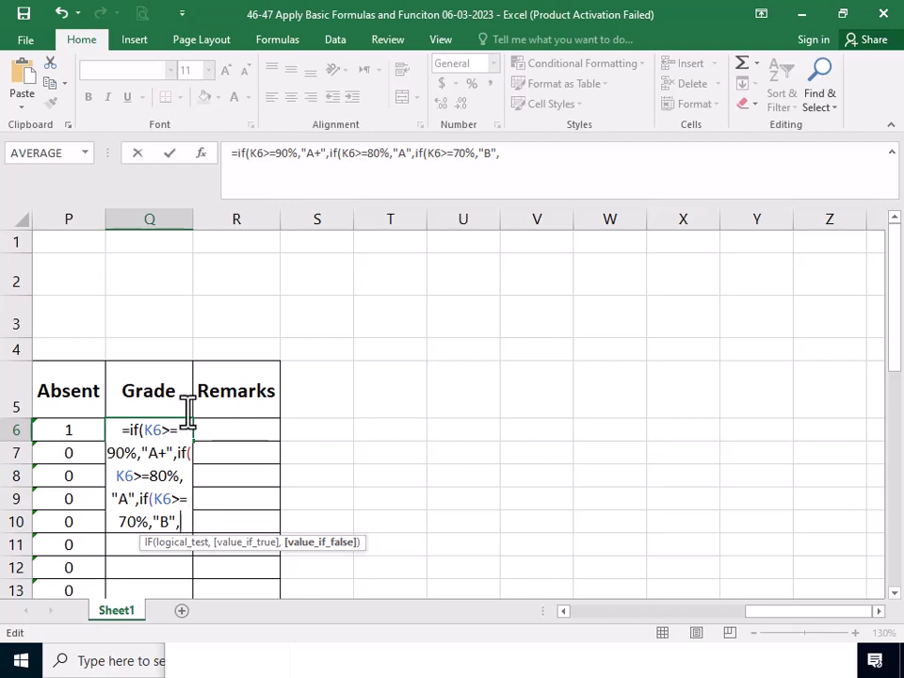
click(504, 158)
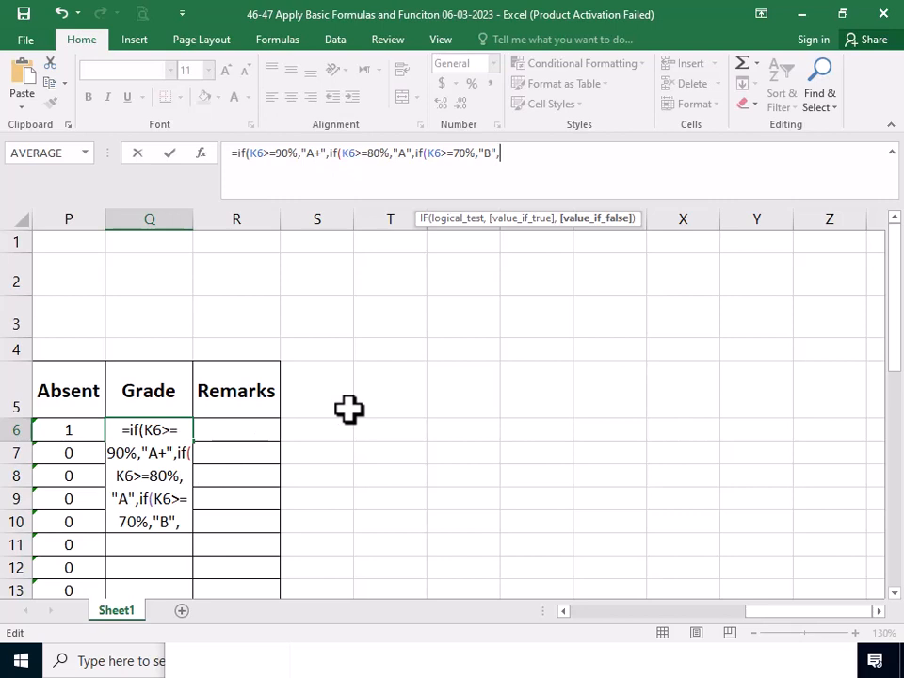
text(if(K6>=90%,"A+")
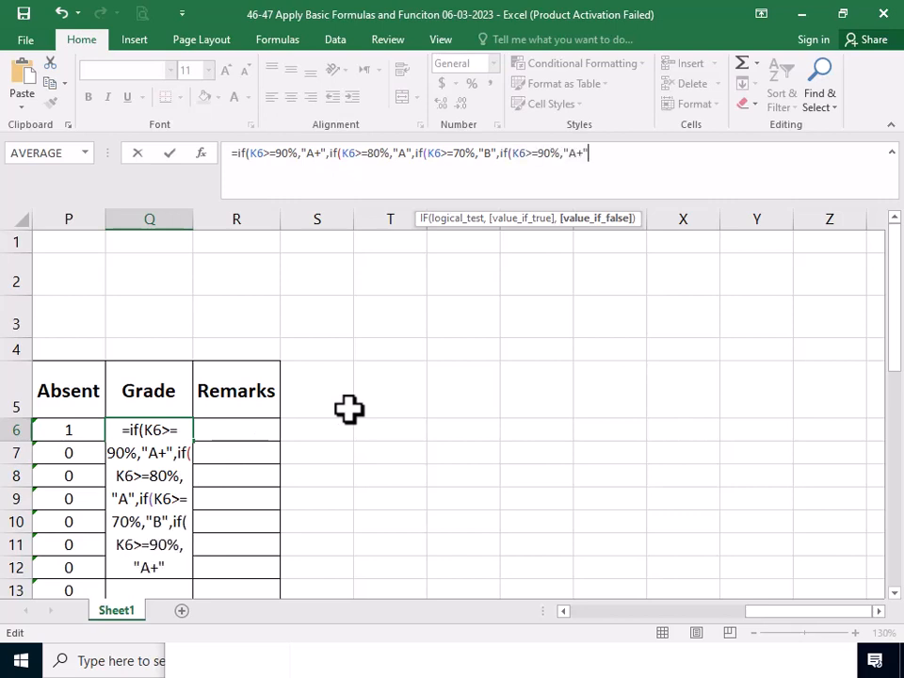
click(539, 154)
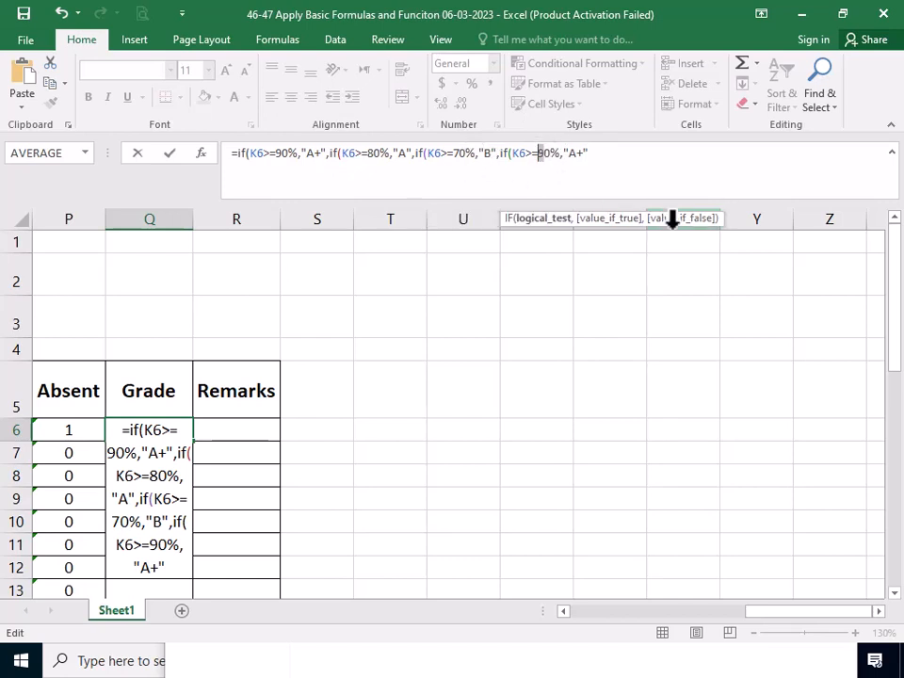
text(6)
click(578, 153)
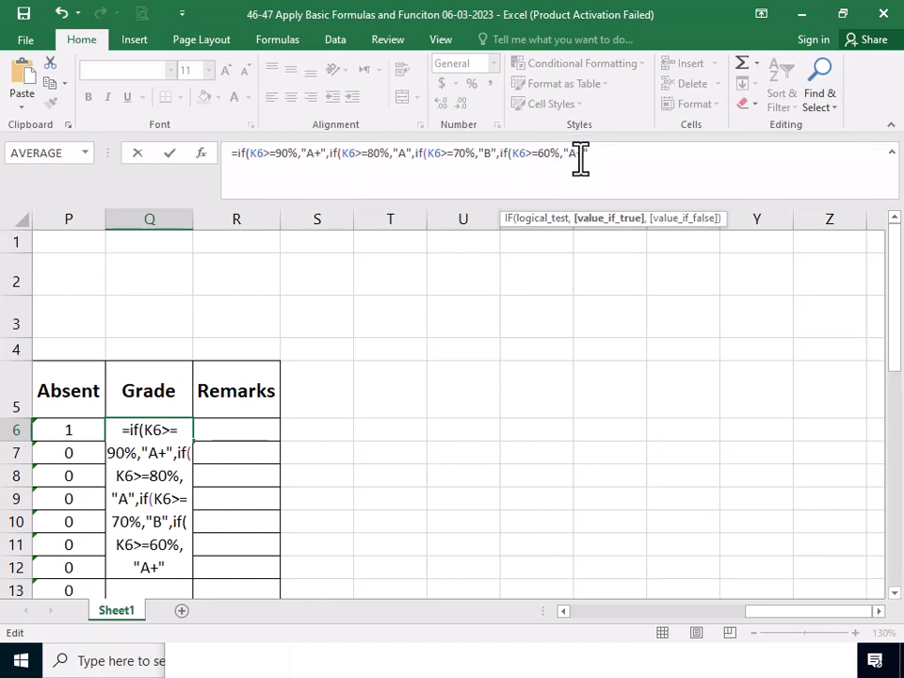
double_click(575, 153)
text(C)
Step: Add a fifth nested IF after "C" in the Q6 formula, testing K6>=50% and returning "D"
text(,)
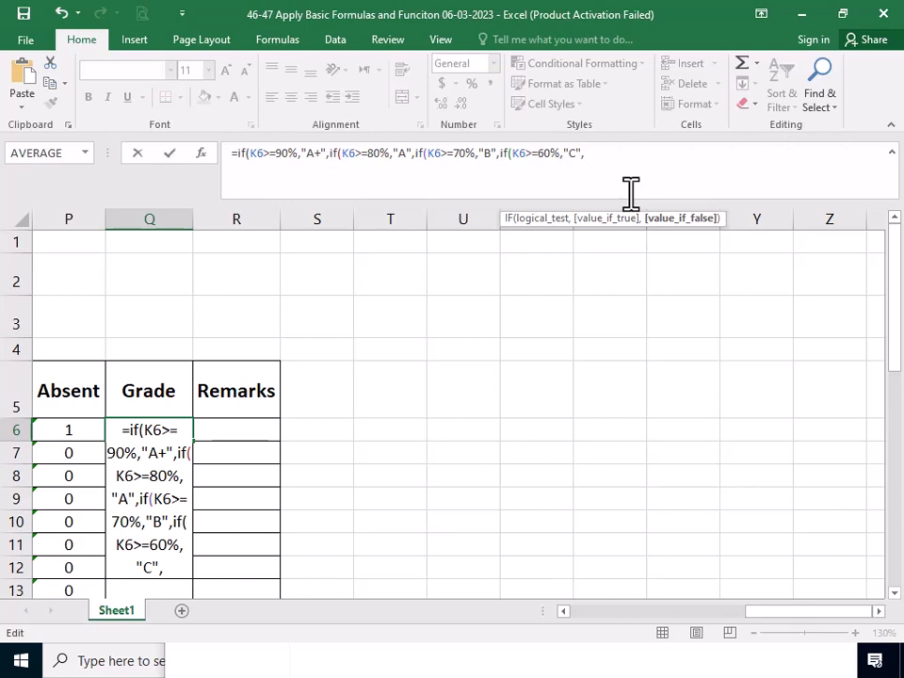
text(if(K6>=90%,"A+")
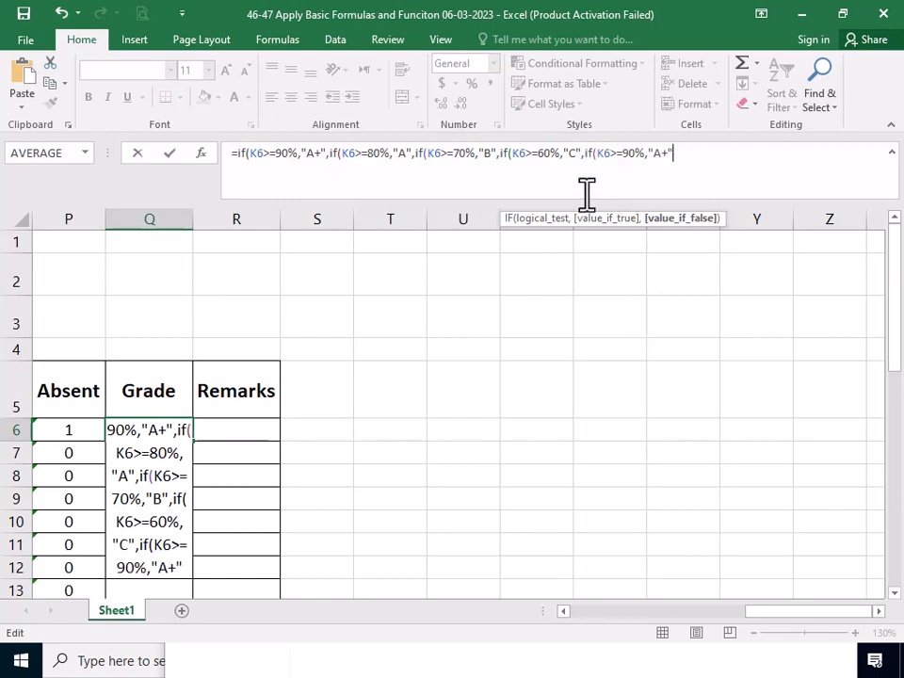
click(629, 154)
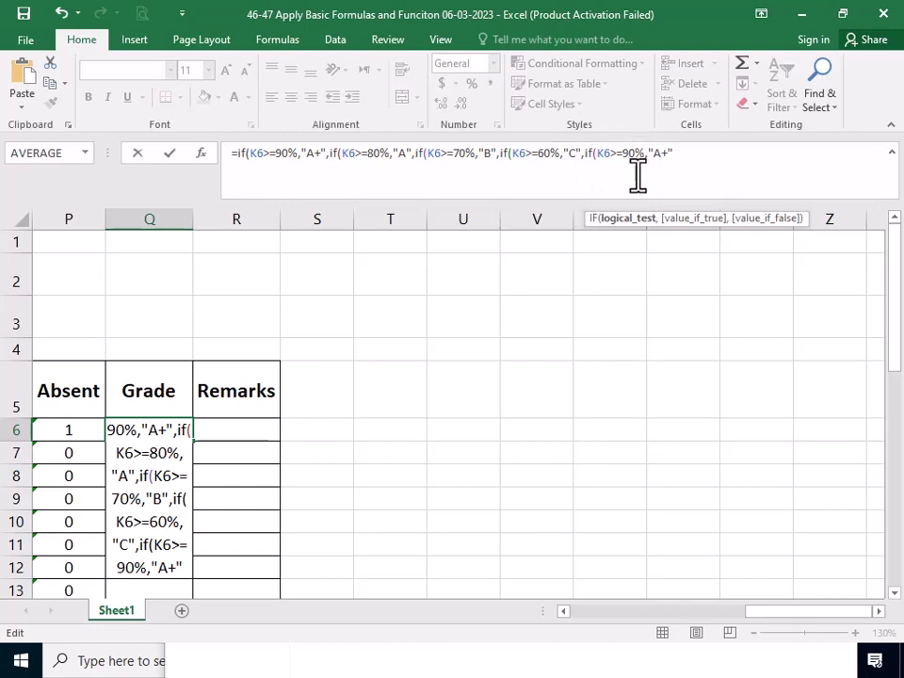
key(BackSpace)
text(5)
click(703, 181)
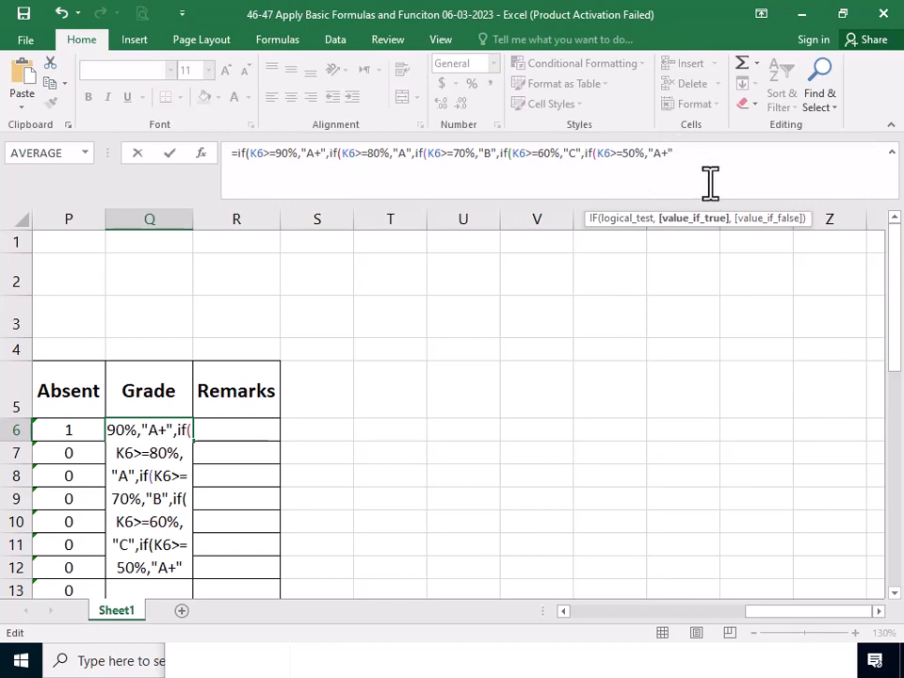
key(BackSpace)
key(BackSpace)
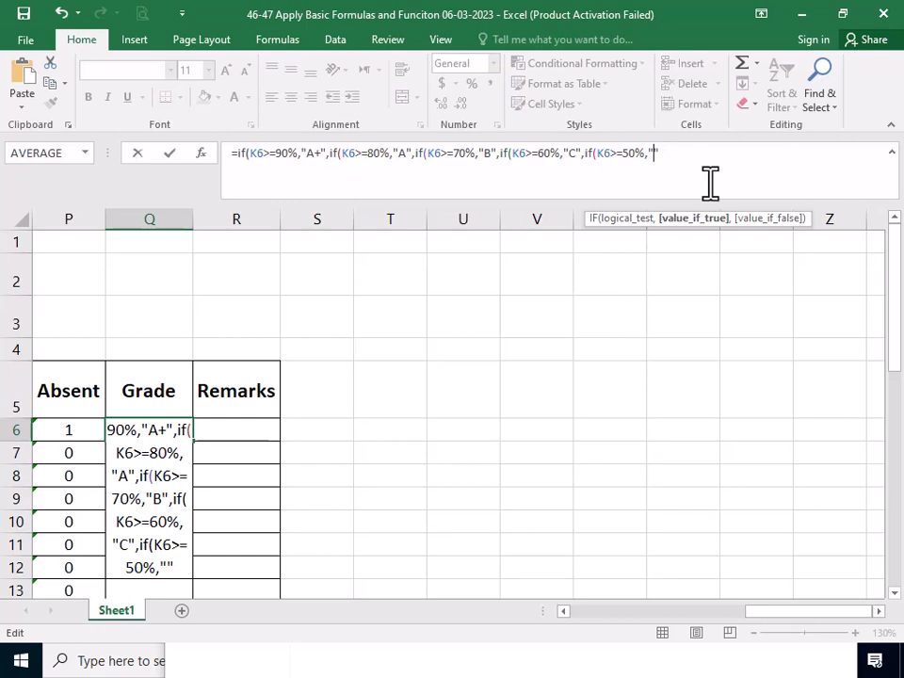
text(D)
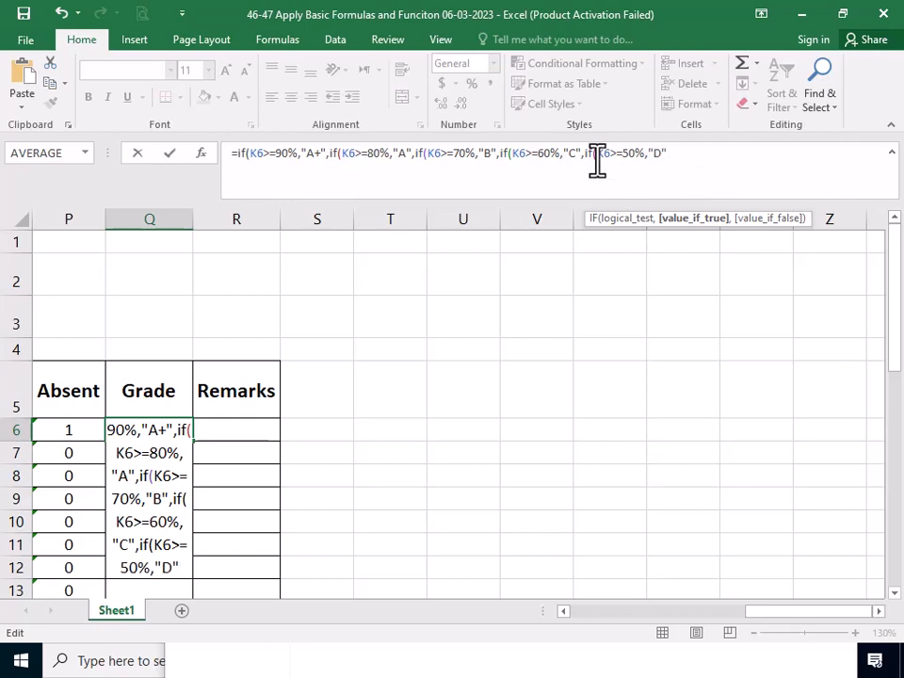
Step: Paste a sixth nested IF after "D" in the Q6 formula and set its logical test to K6>=40%
click(674, 157)
text(,if(K6>=90%,"A+")
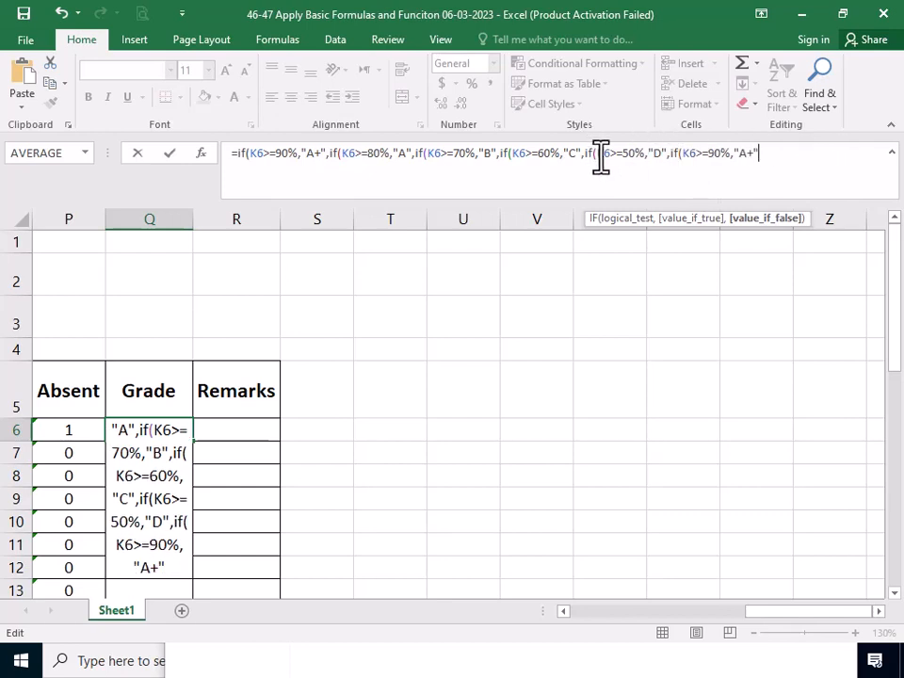
click(721, 156)
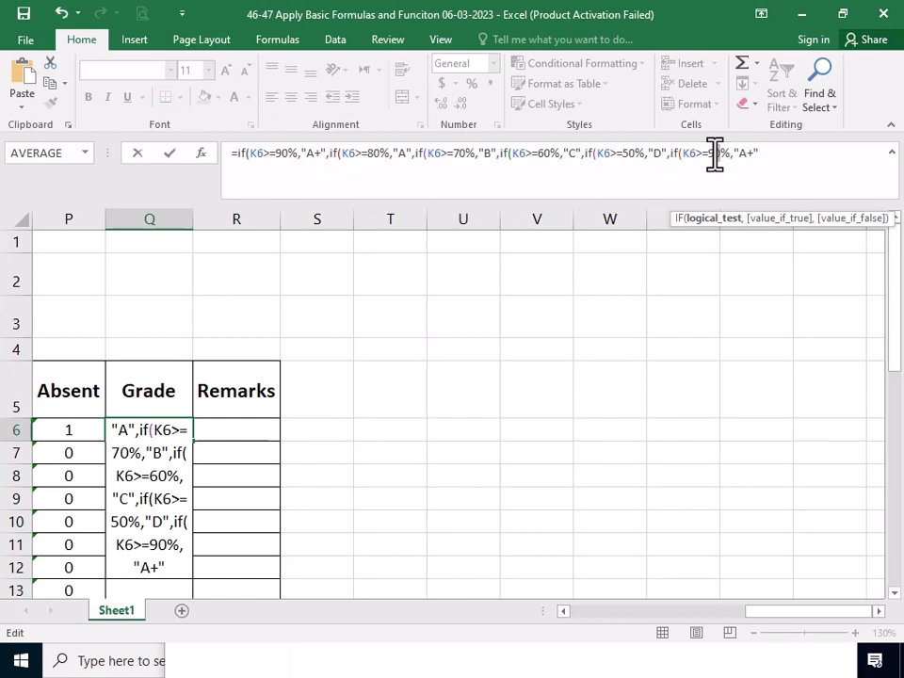
double_click(714, 154)
text(40)
Step: Set the true value of the K6>=40% IF in Q6 to "E"
click(755, 158)
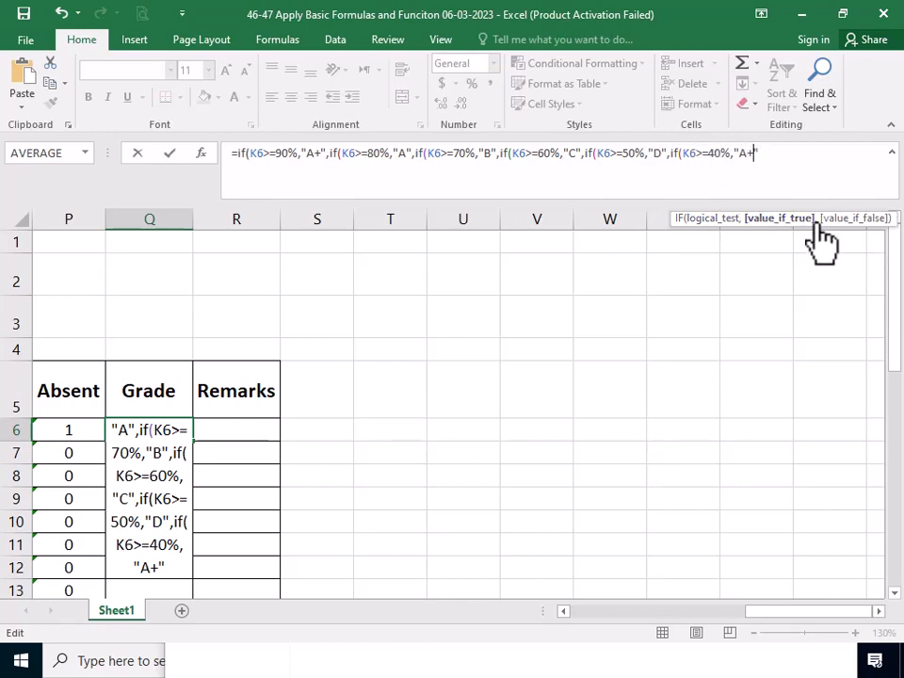
key(BackSpace)
key(BackSpace)
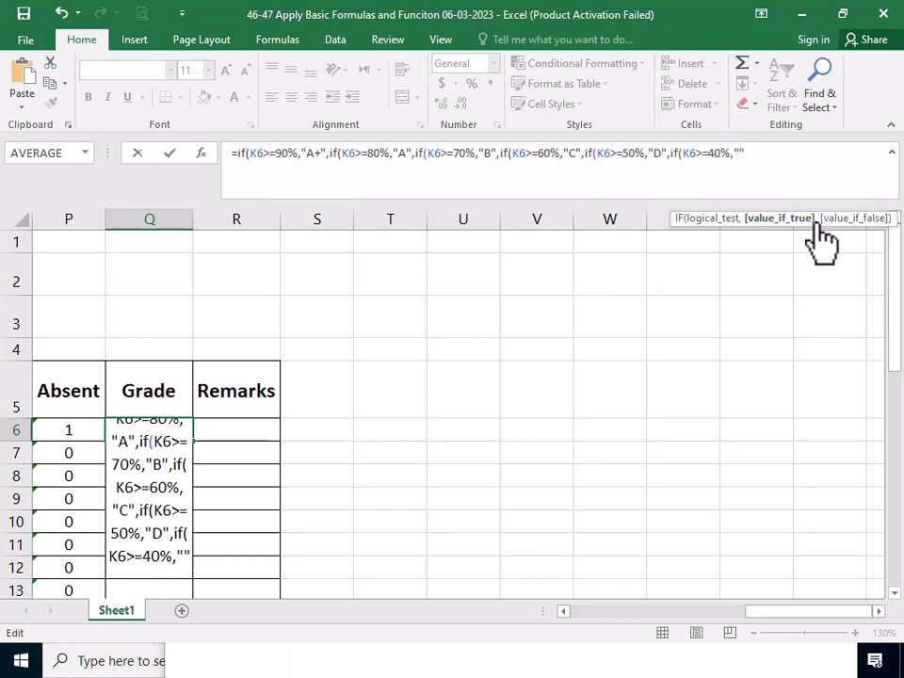
text(C)
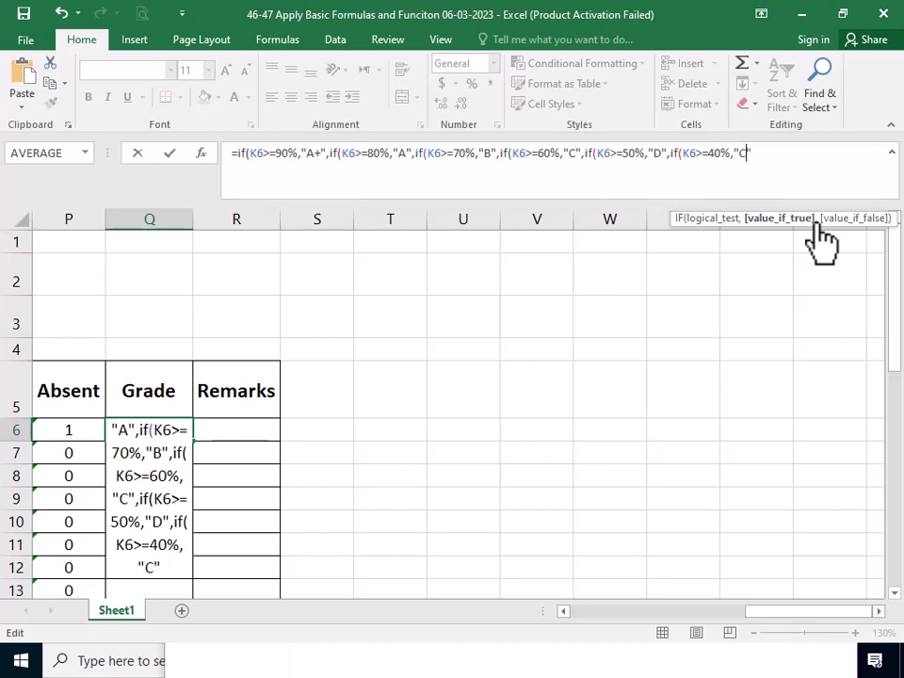
key(BackSpace)
key(BackSpace)
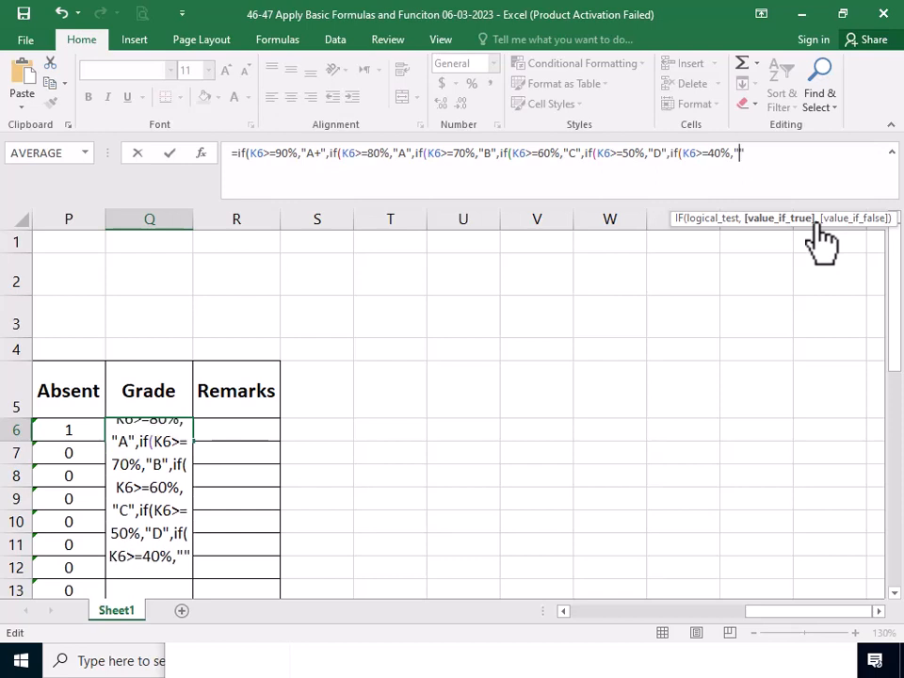
text(E)
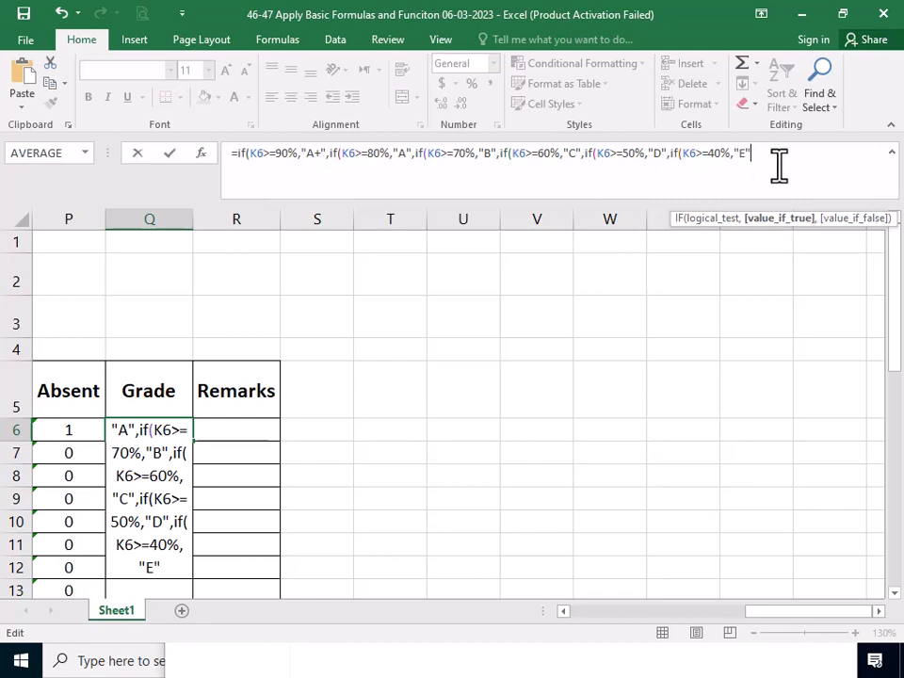
Step: Enter "F" as the value-if-false result of the last nested IF in the Q6 formula
text(,)
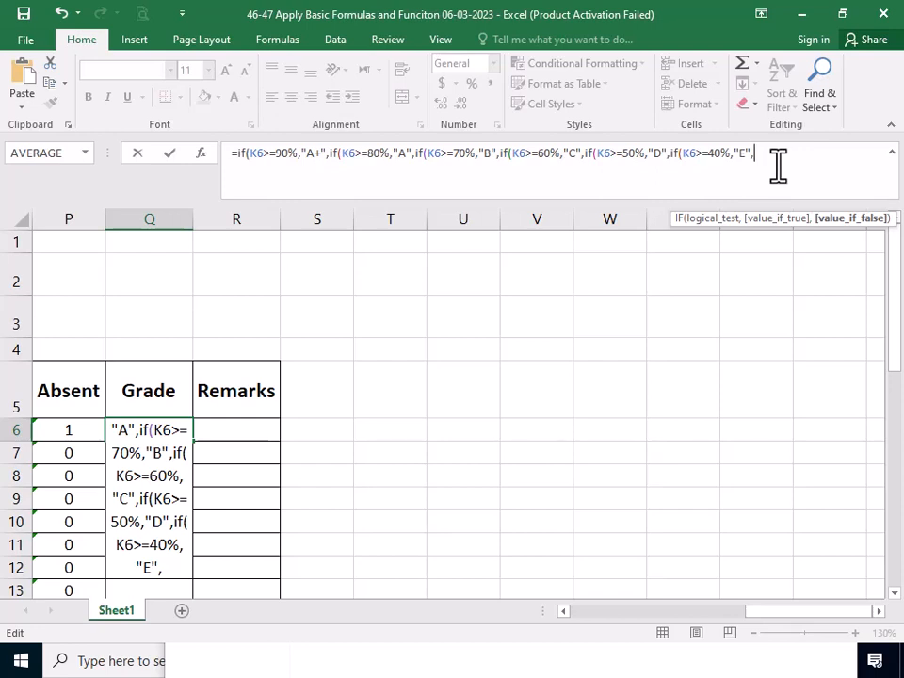
text("F")
click(179, 571)
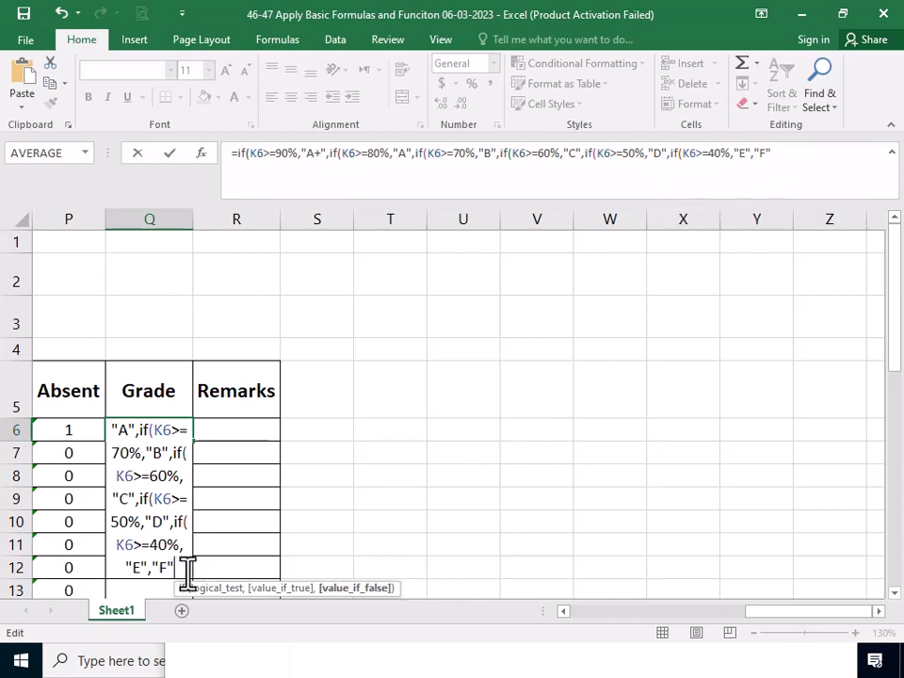
key(F2)
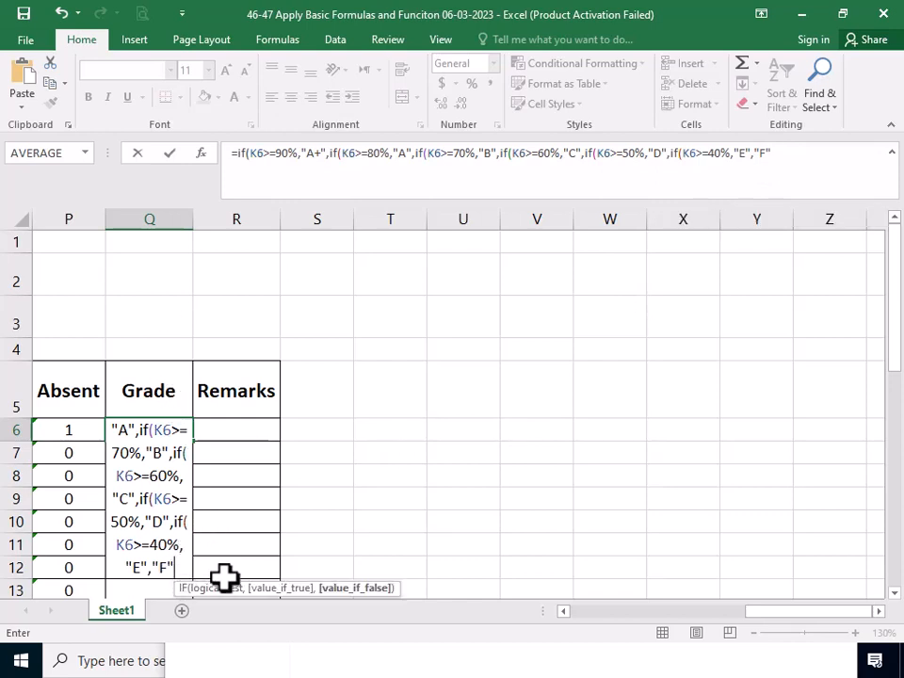
click(562, 611)
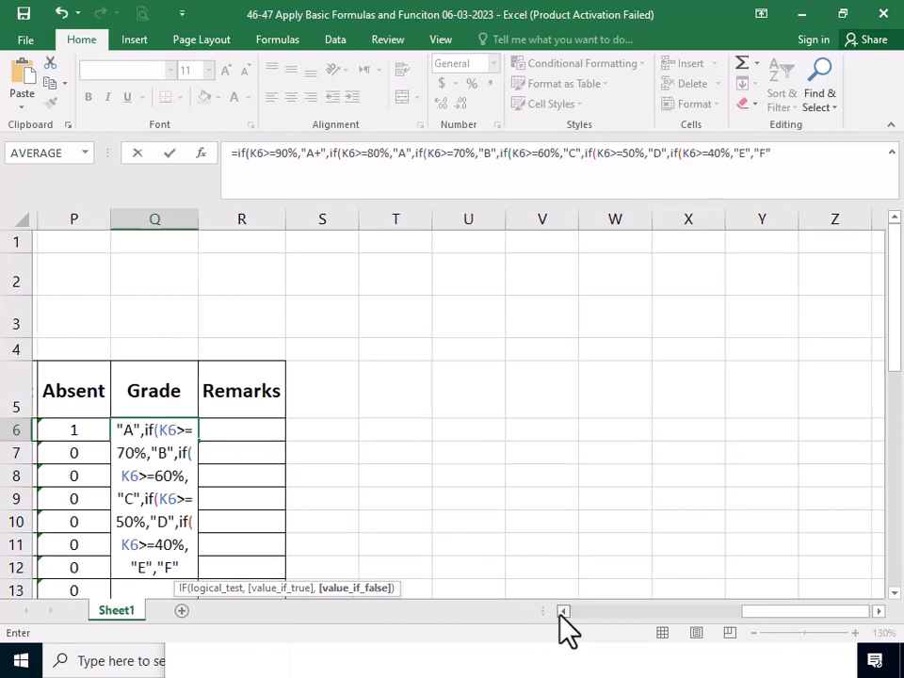
Step: Close all six nested IFs of the Q6 grade formula with closing parentheses and commit the formula
click(562, 612)
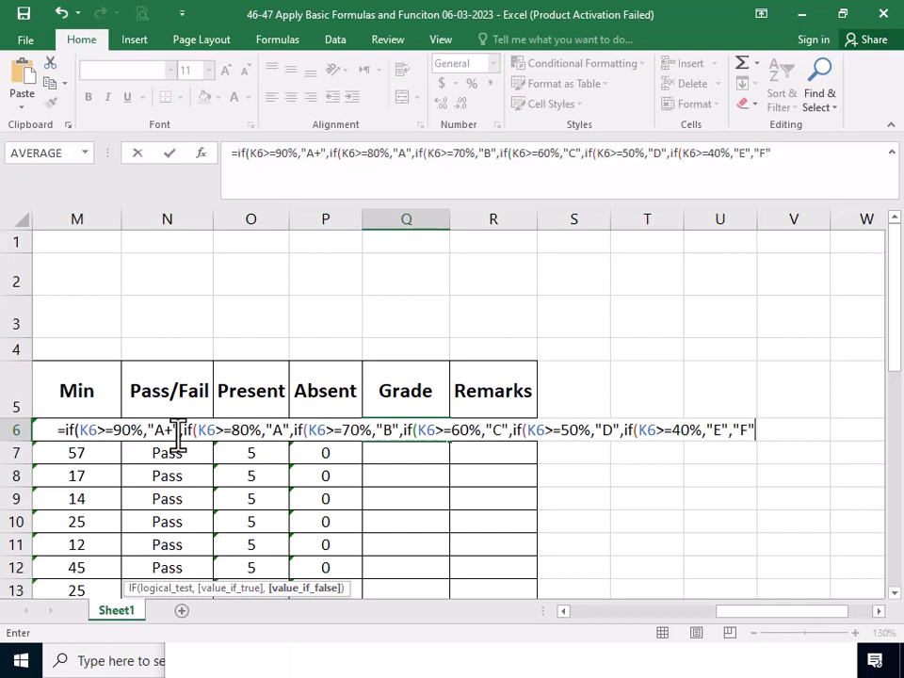
text())
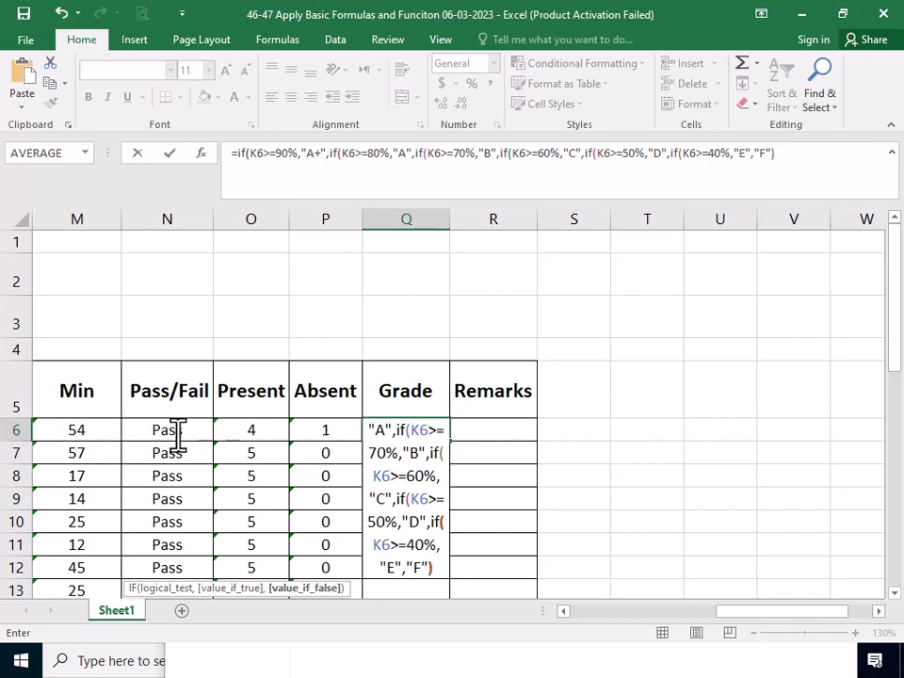
text()))
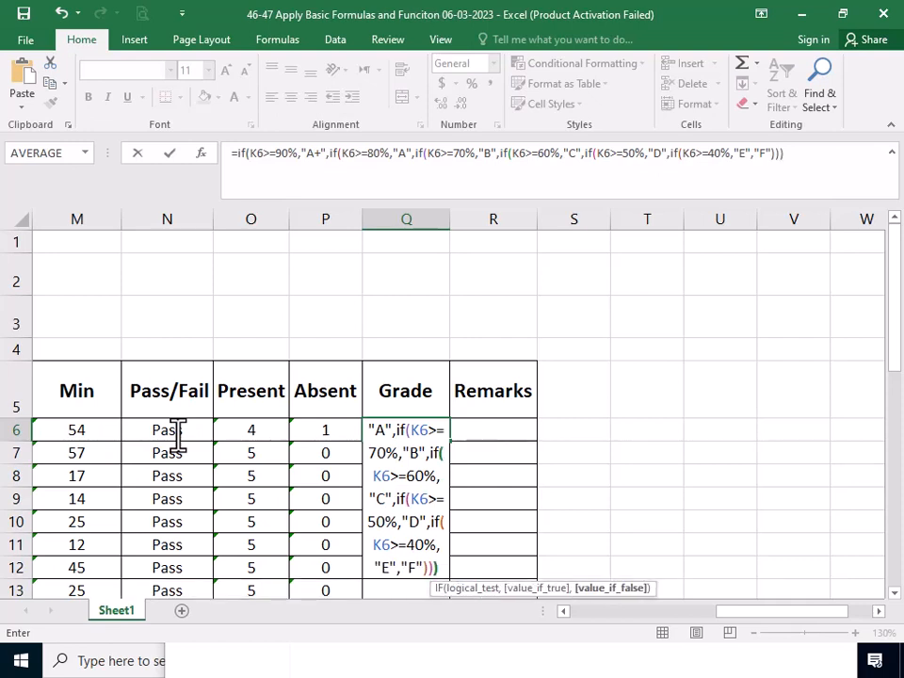
text()))))
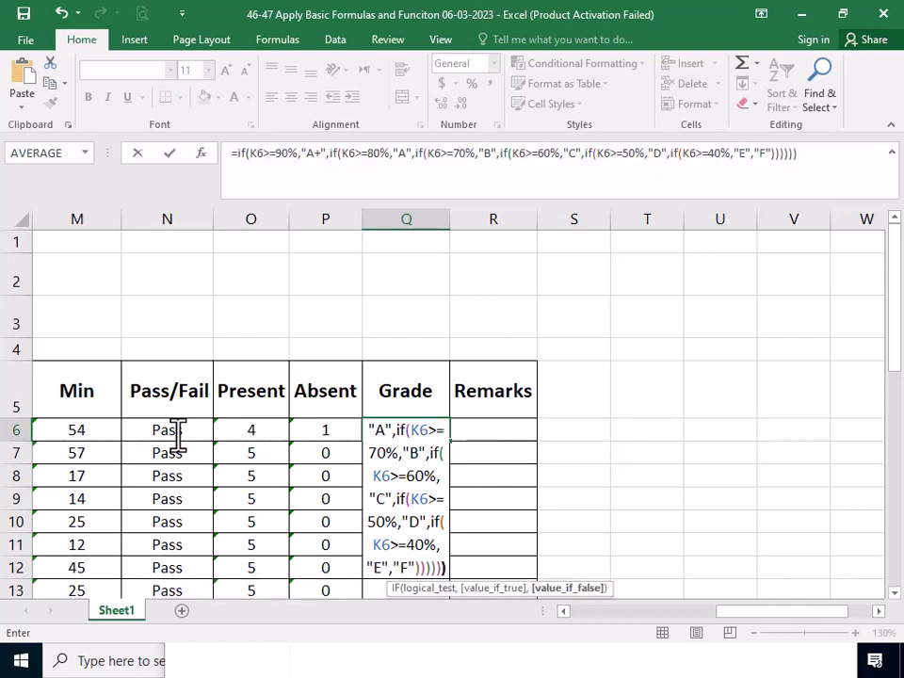
text())
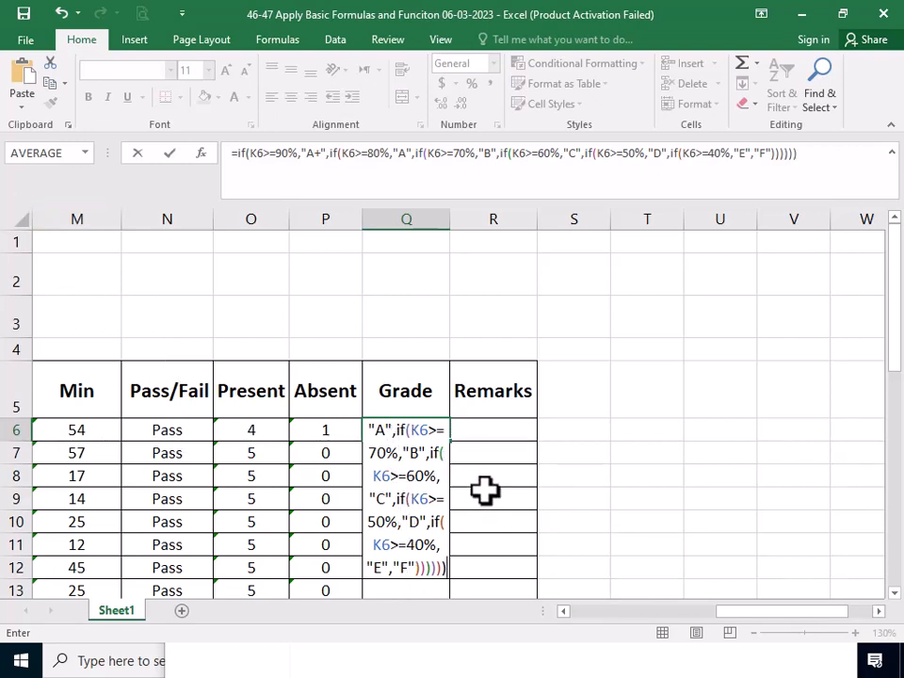
key(Return)
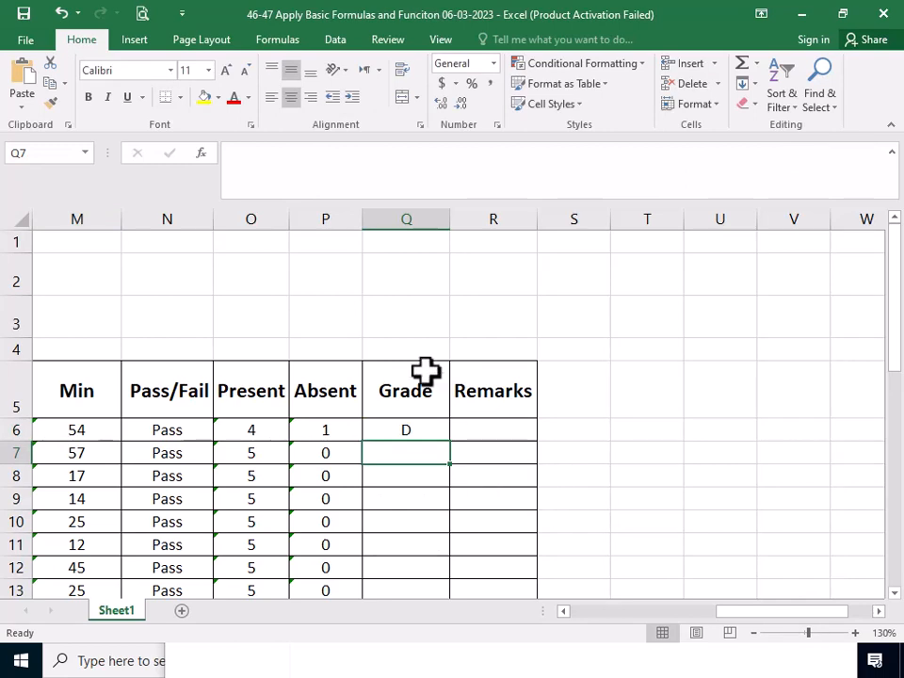
Step: Fill the Q6 grade formula down the Grade column to row 37 and review the grades
click(387, 429)
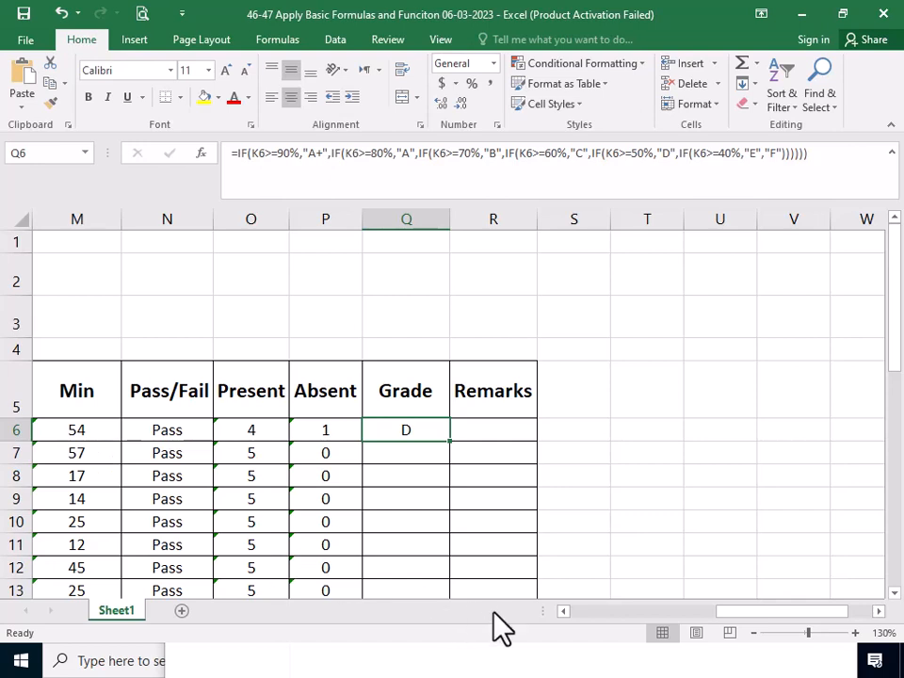
double_click(563, 613)
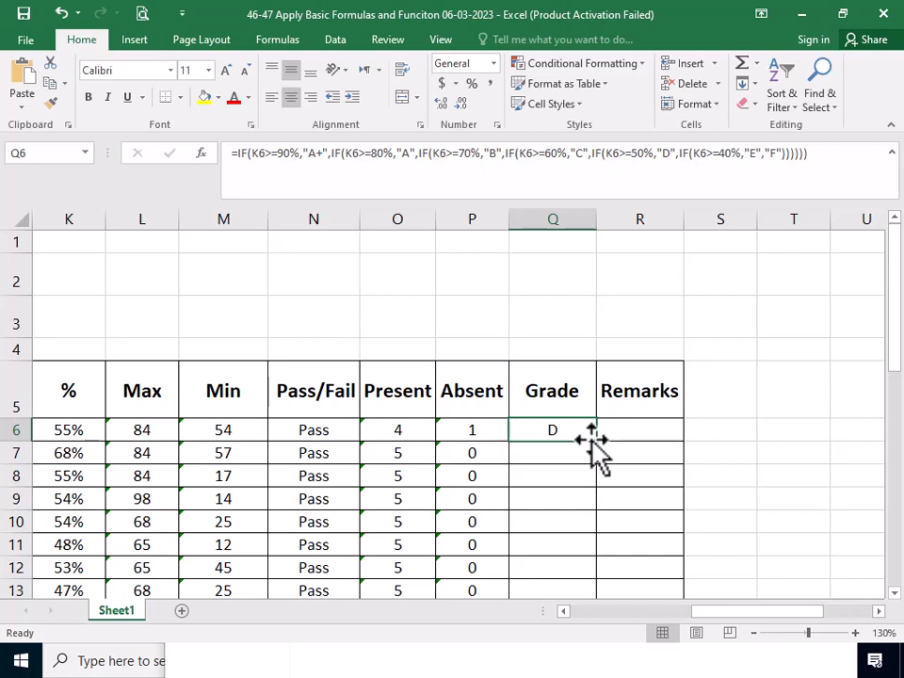
drag(597, 441, 578, 521)
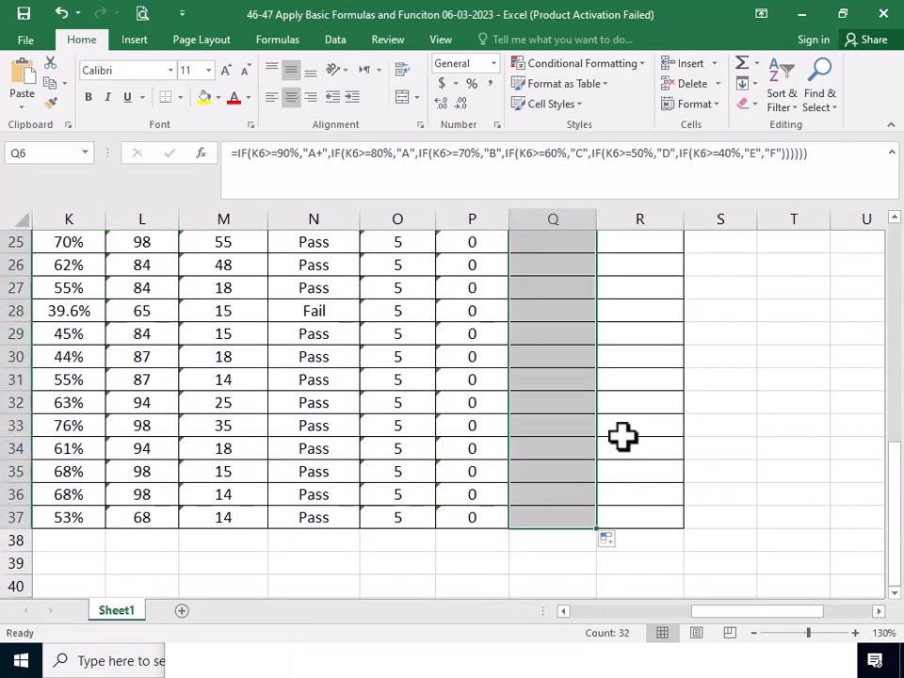
scroll(554, 410, up, 7)
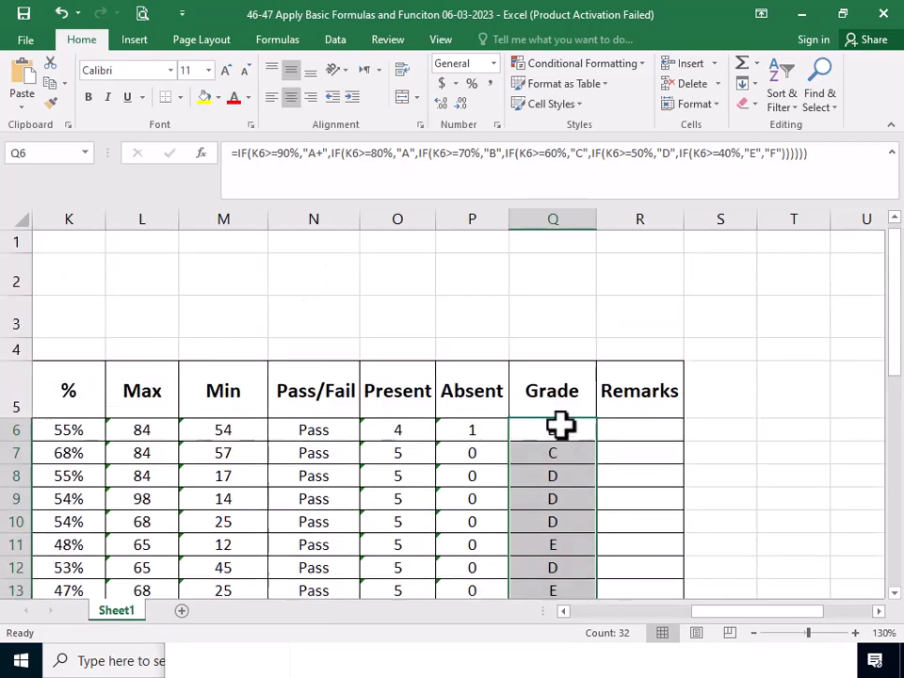
scroll(644, 490, down, 5)
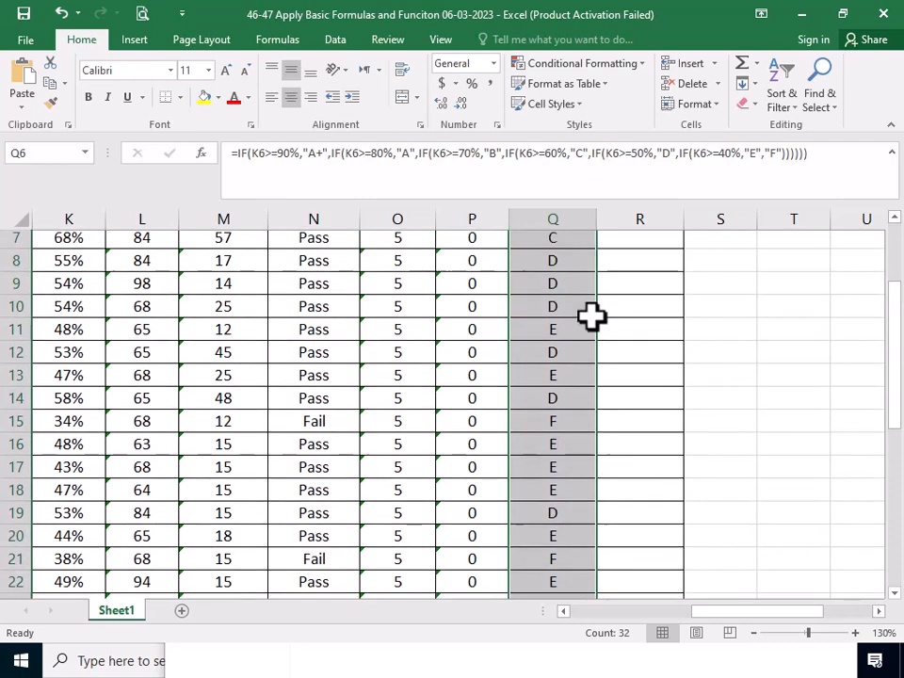
scroll(589, 321, down, 1)
scroll(576, 352, up, 7)
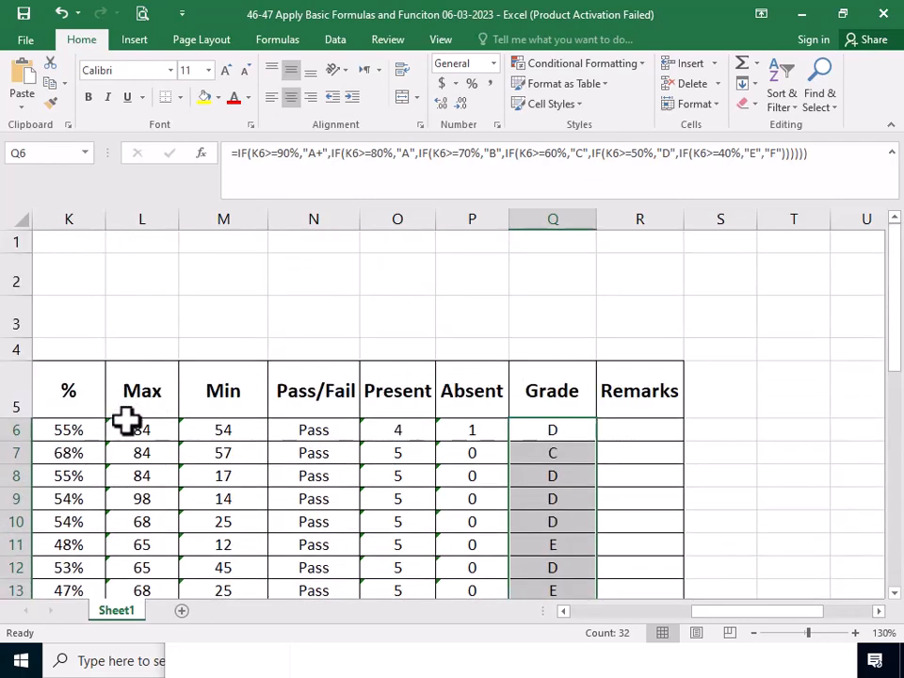
Step: Enter 95 as the missing COMPUTER mark in H6
click(563, 611)
click(563, 611)
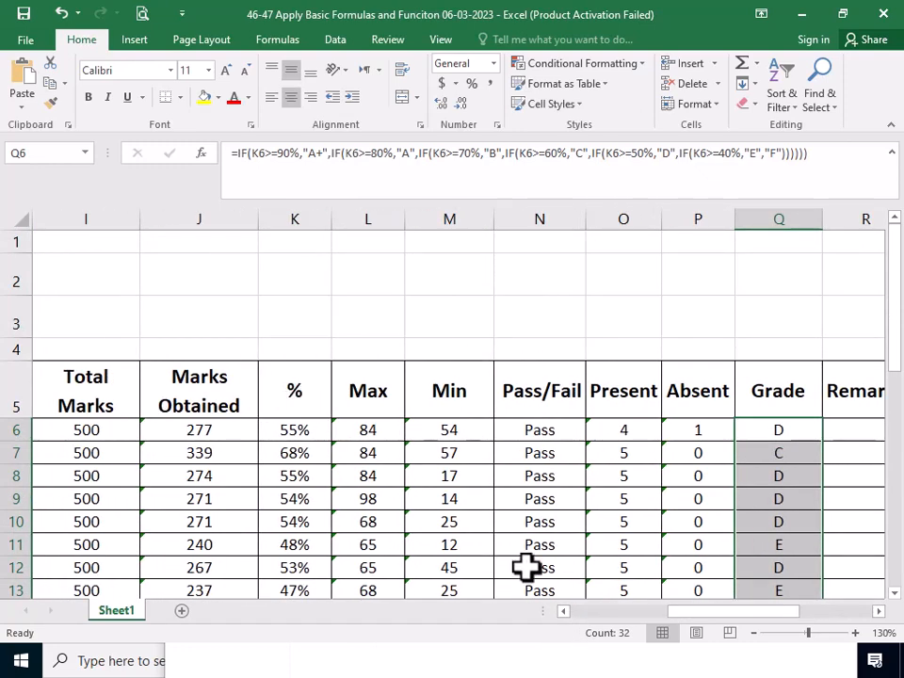
click(563, 610)
click(564, 610)
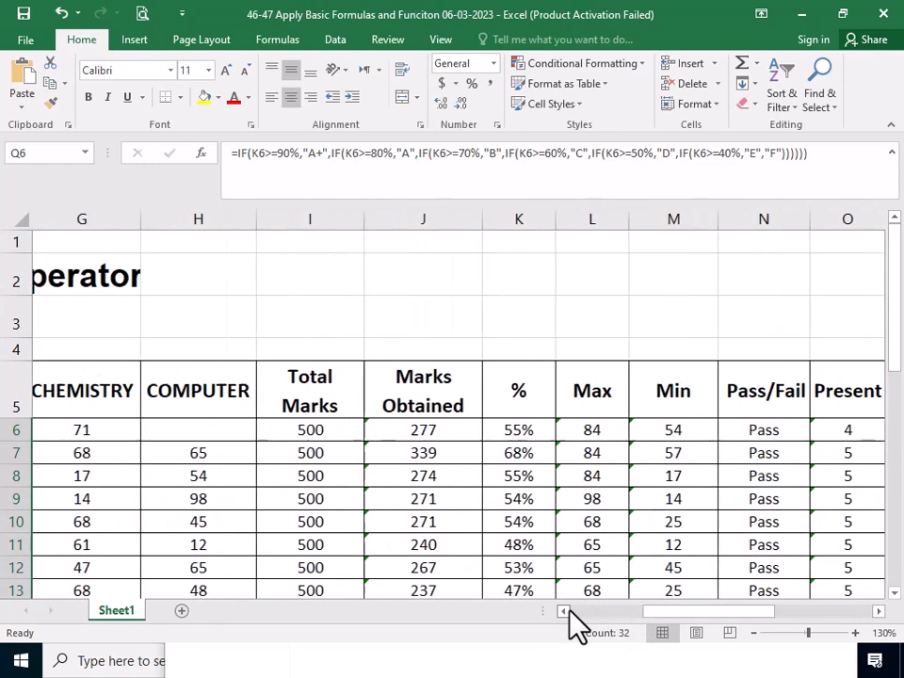
click(215, 429)
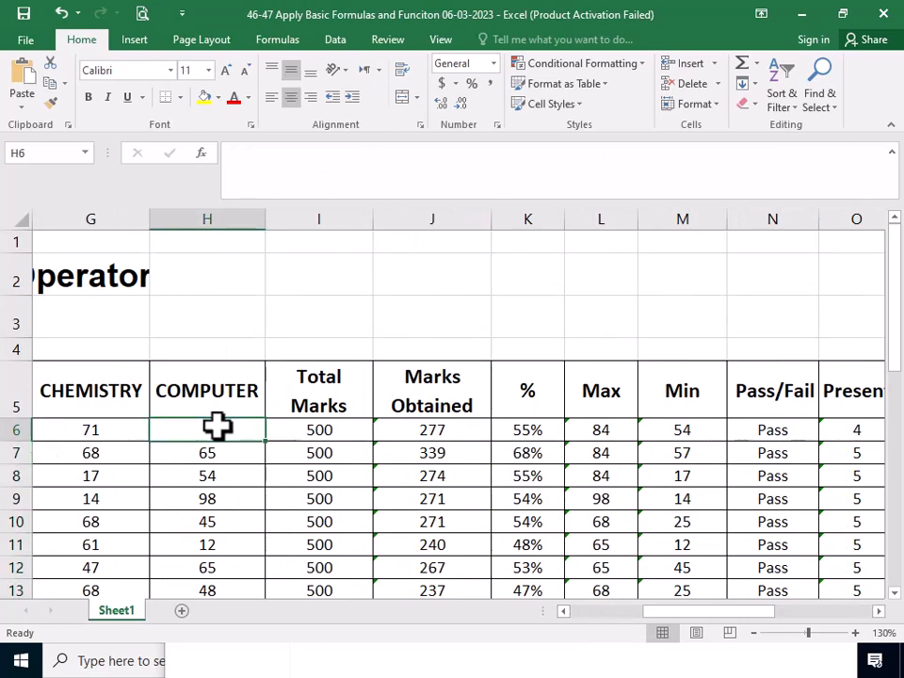
text(95)
key(Return)
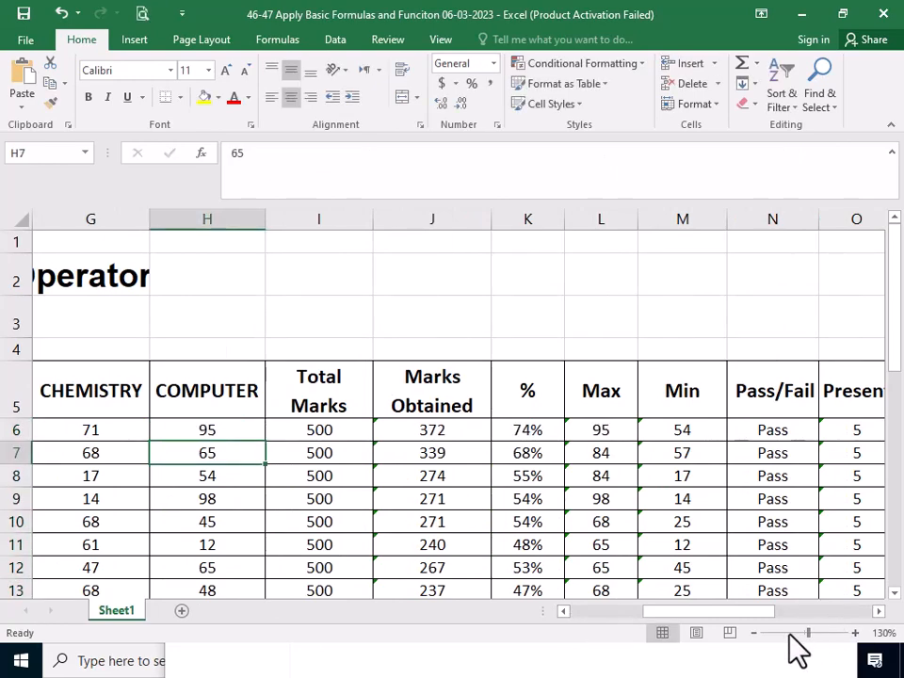
Step: Examine the Grade column for the first student's updated grade and the other students' grades
drag(740, 625, 780, 627)
scroll(446, 433, down, 1)
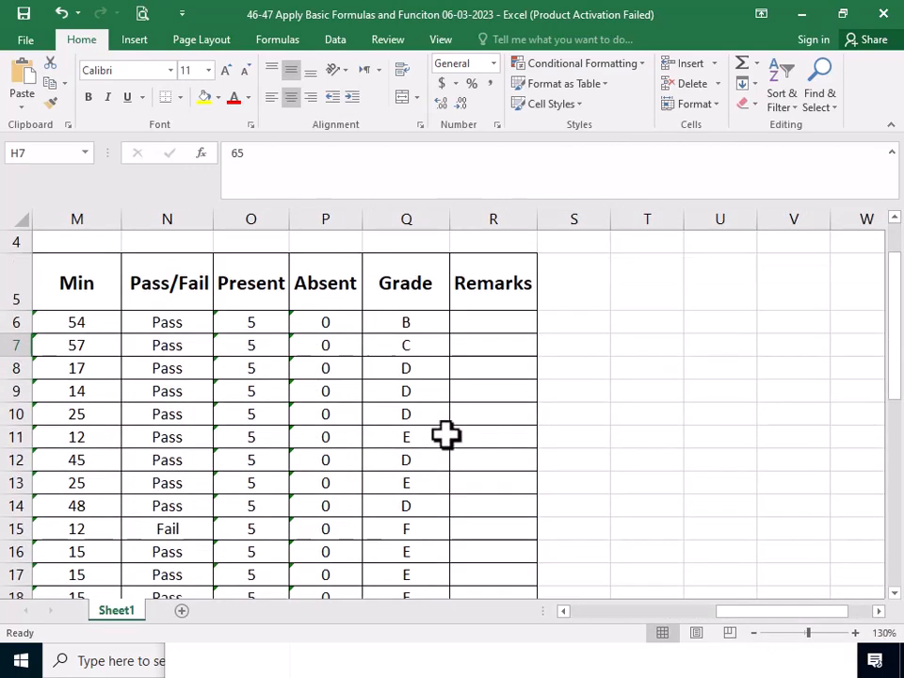
scroll(421, 381, down, 2)
scroll(426, 399, down, 2)
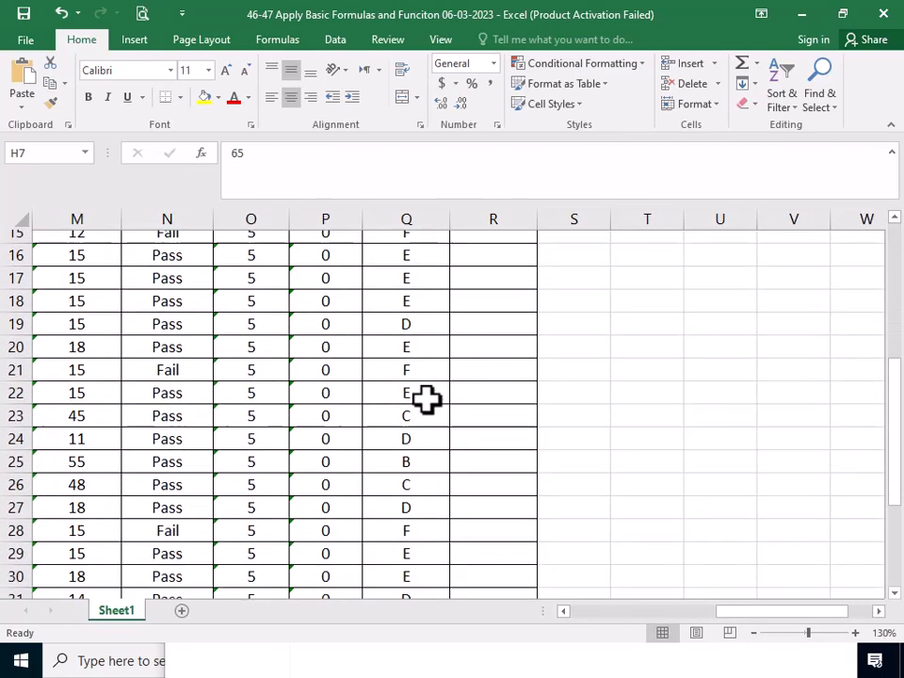
scroll(428, 401, up, 4)
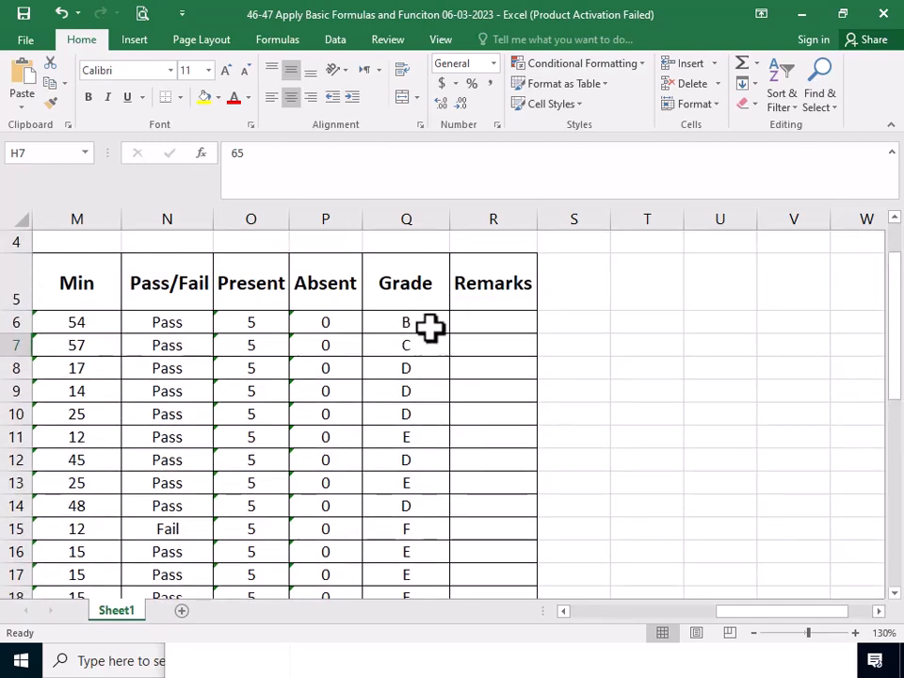
scroll(316, 499, up, 1)
scroll(311, 466, down, 1)
scroll(311, 464, down, 1)
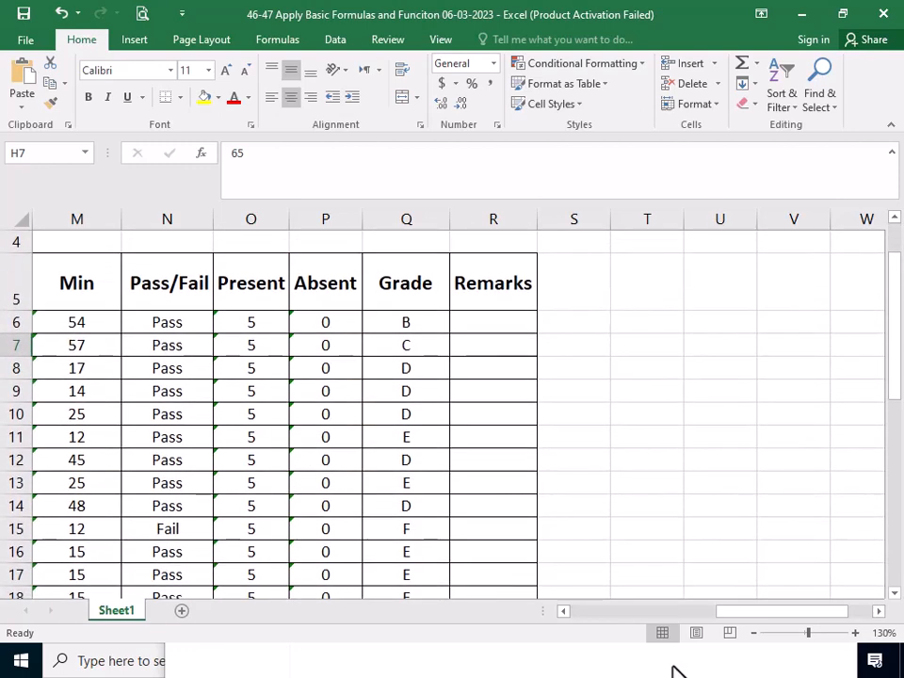
Step: Review the percentage column down to row 37 to compare the students' percentages with the grade thresholds
click(564, 612)
click(563, 612)
click(563, 612)
click(563, 612)
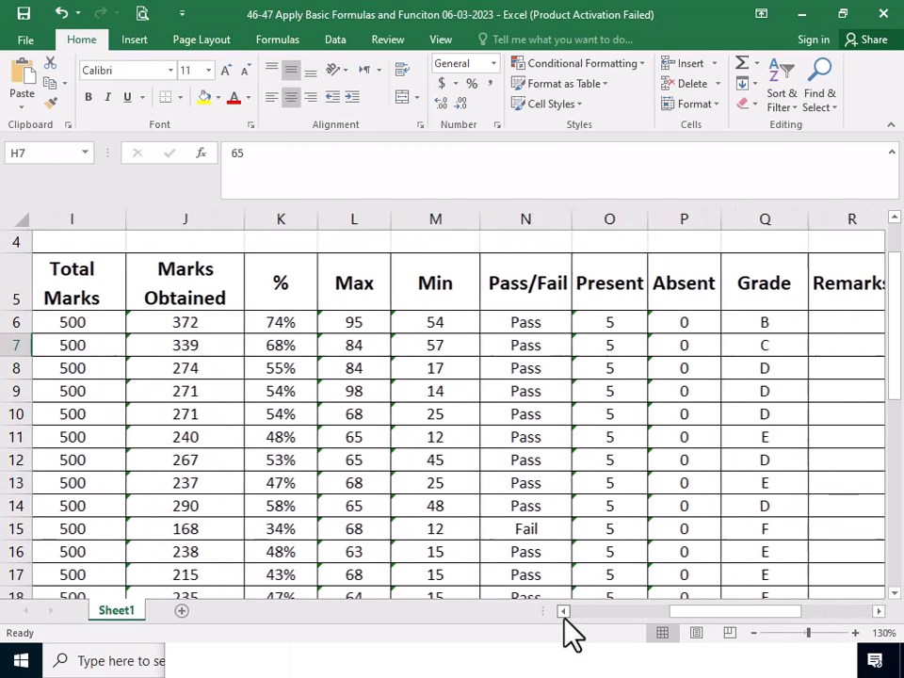
click(563, 612)
click(564, 612)
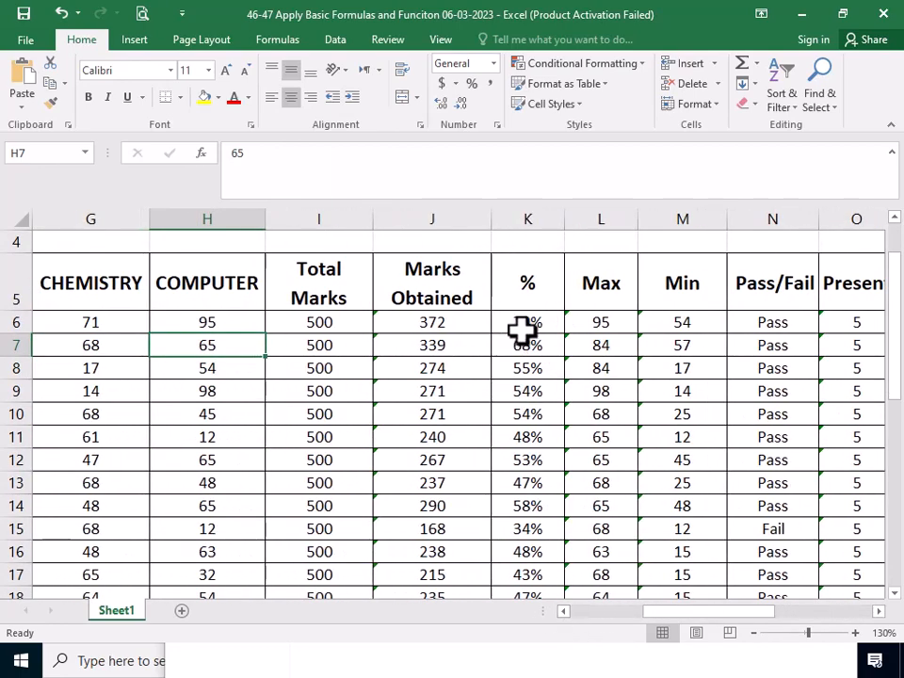
scroll(533, 345, down, 1)
scroll(535, 388, down, 1)
scroll(533, 393, down, 3)
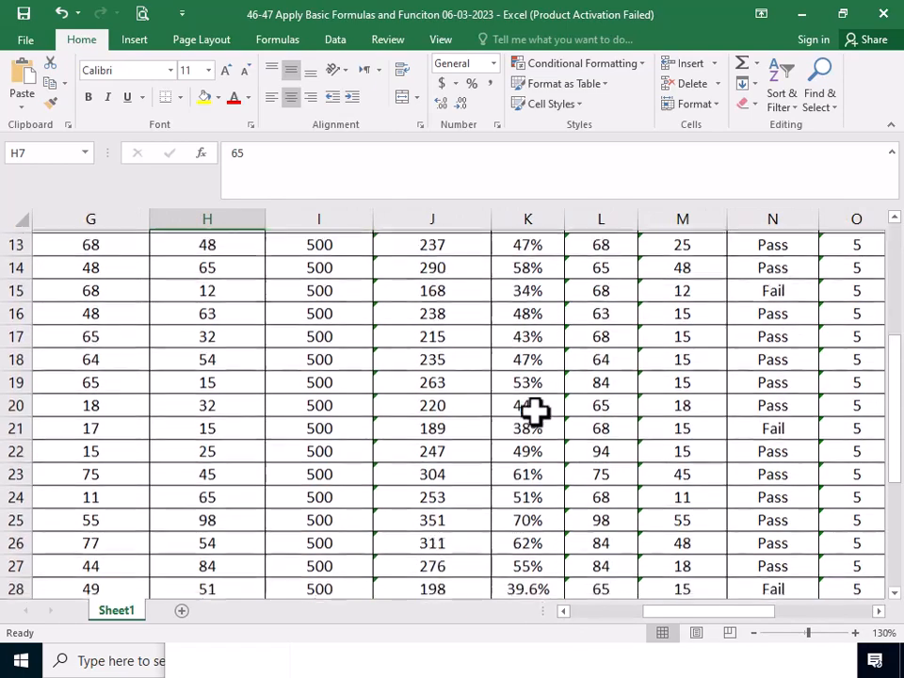
scroll(538, 434, down, 2)
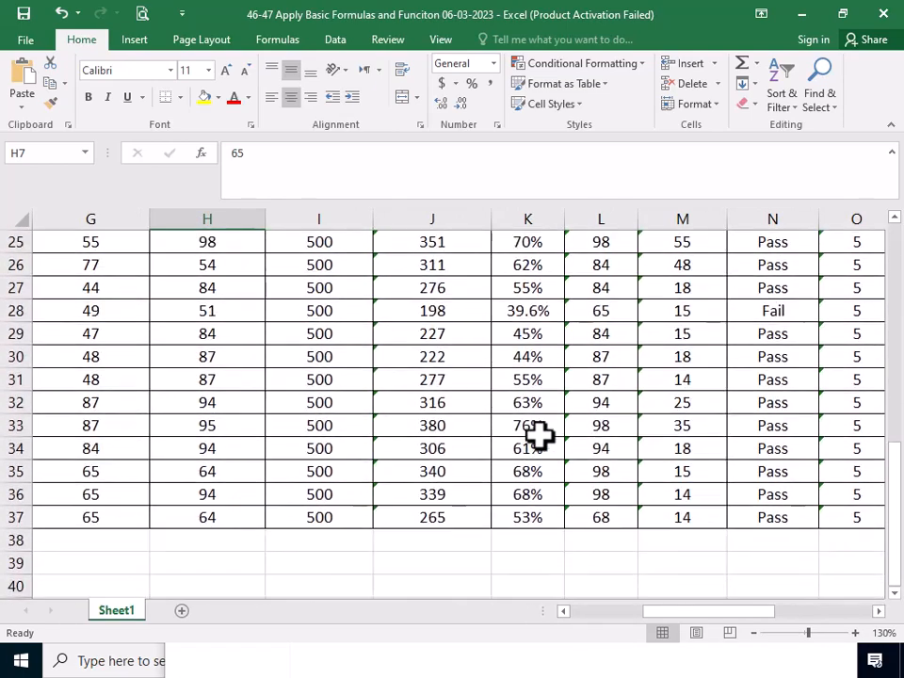
scroll(539, 435, up, 5)
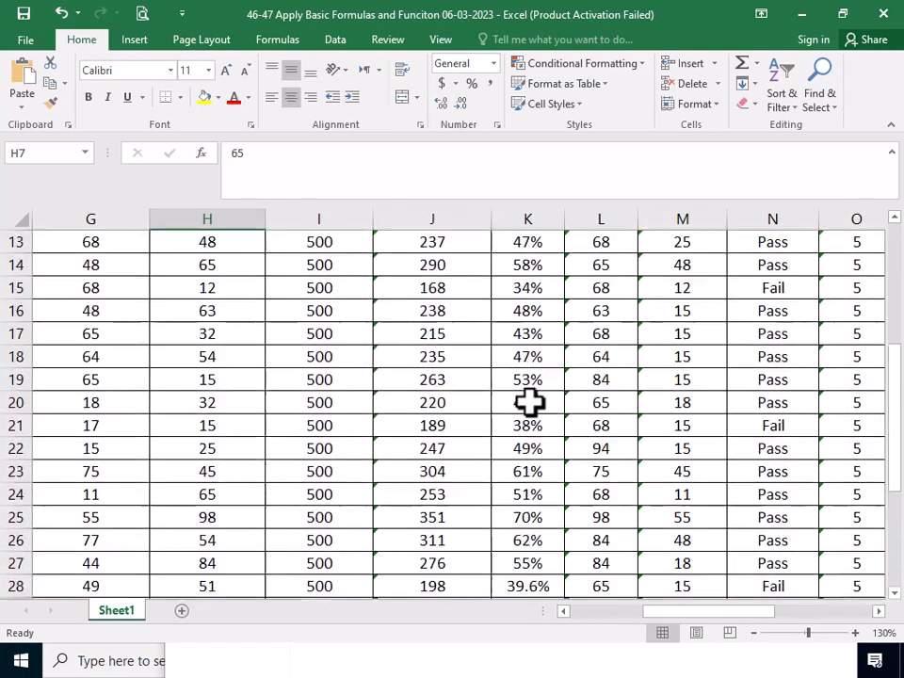
scroll(529, 402, up, 2)
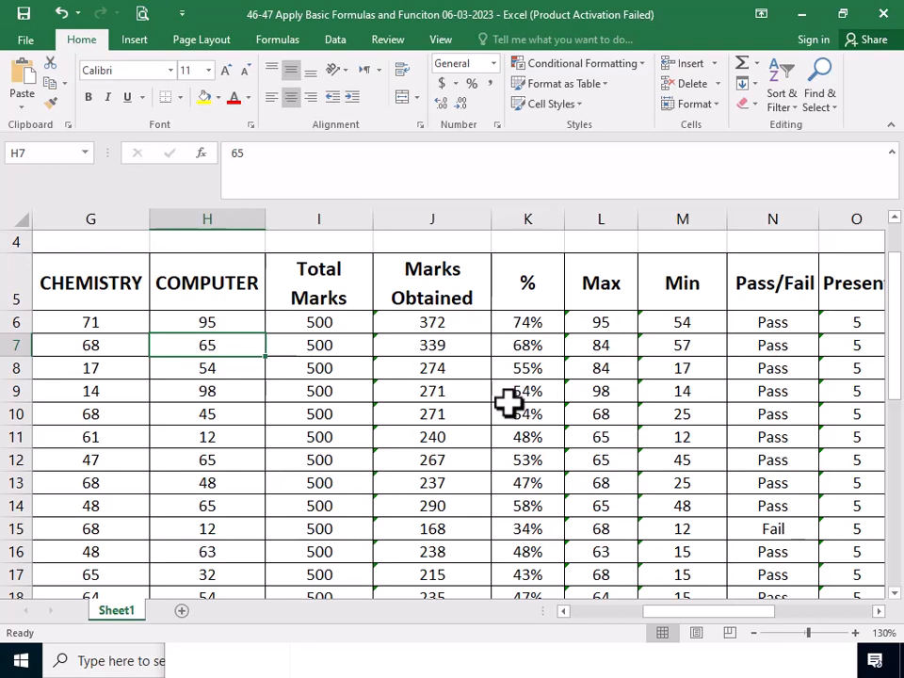
Step: Change the marks in row 9 to URDU 90, MATH 95, ENGLISH 90 and CHEMISTRY 98
click(565, 610)
click(565, 610)
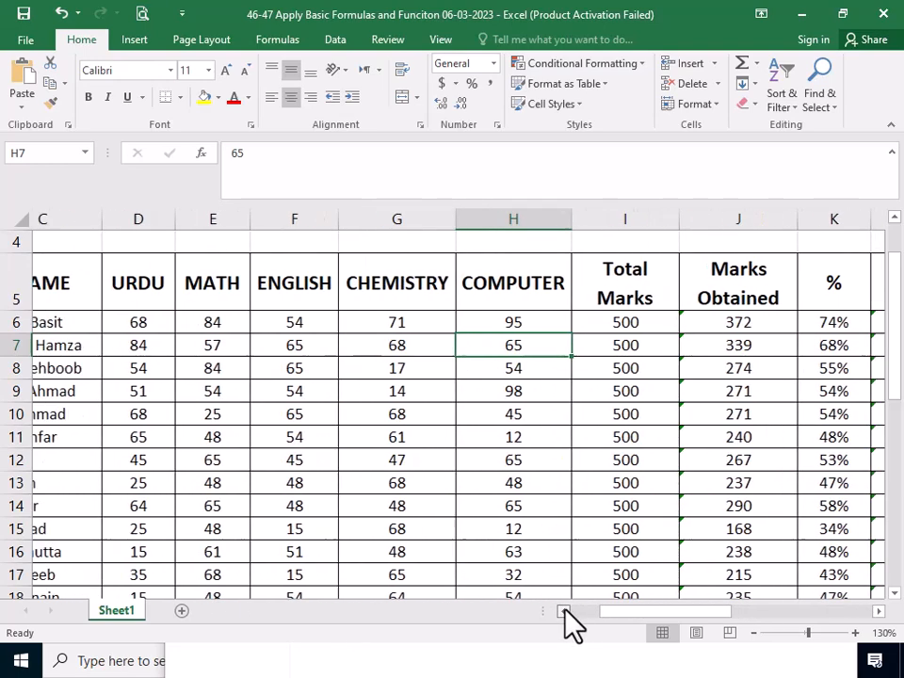
click(566, 611)
click(262, 395)
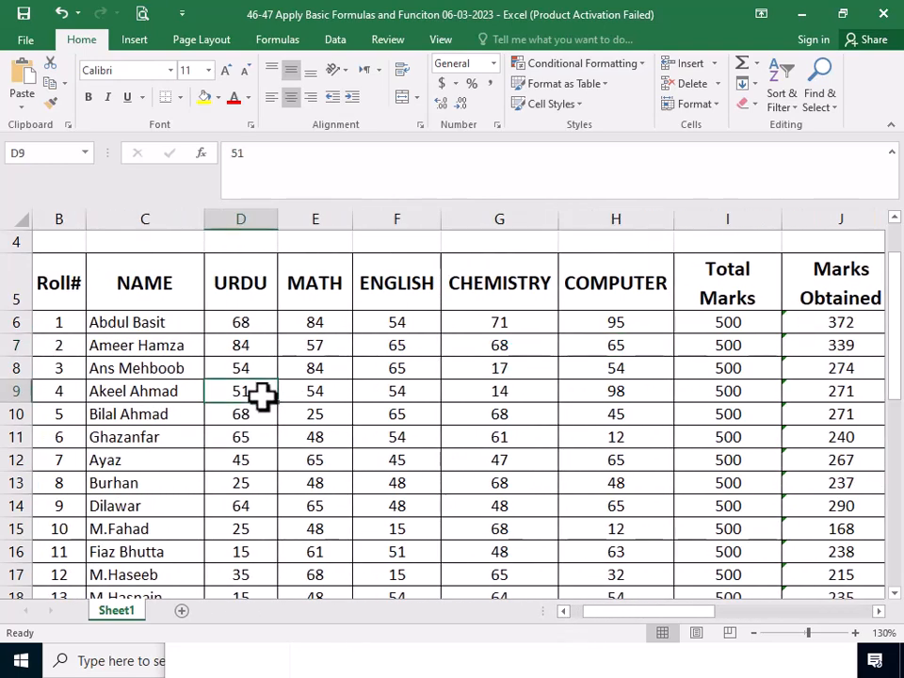
text(90)
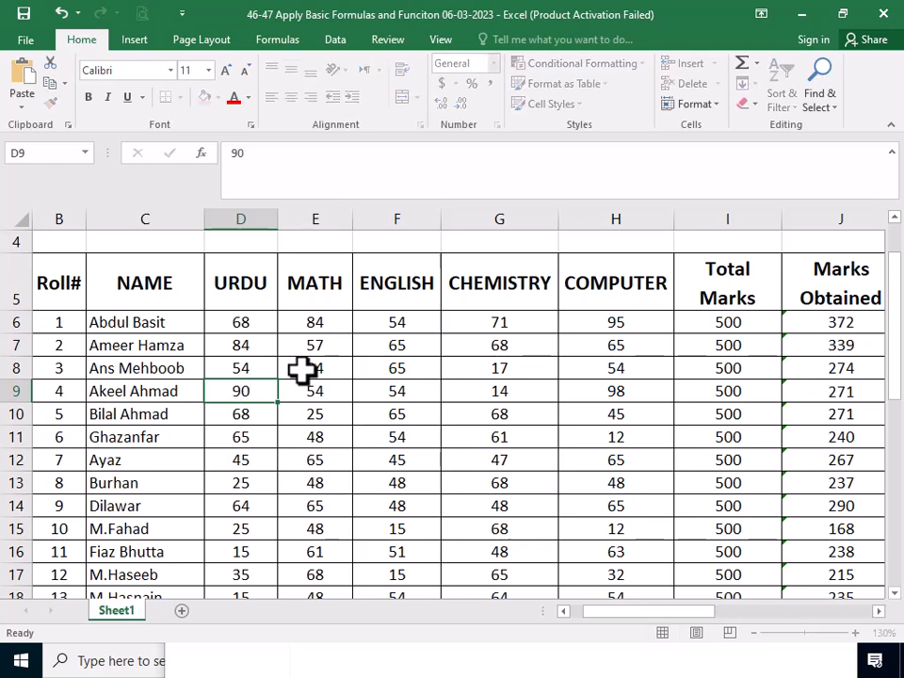
key(Tab)
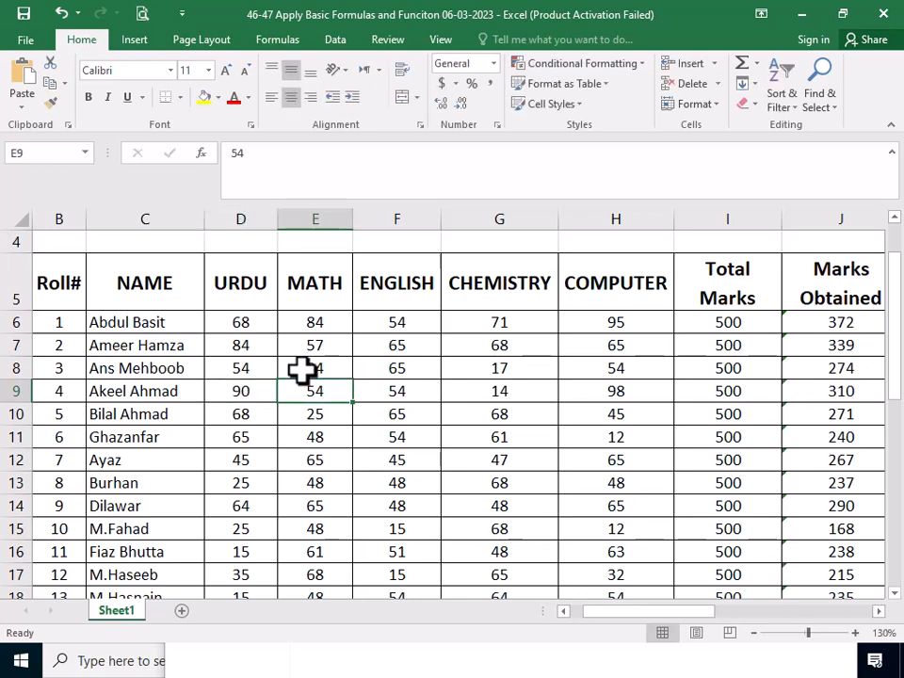
text(95)
key(Tab)
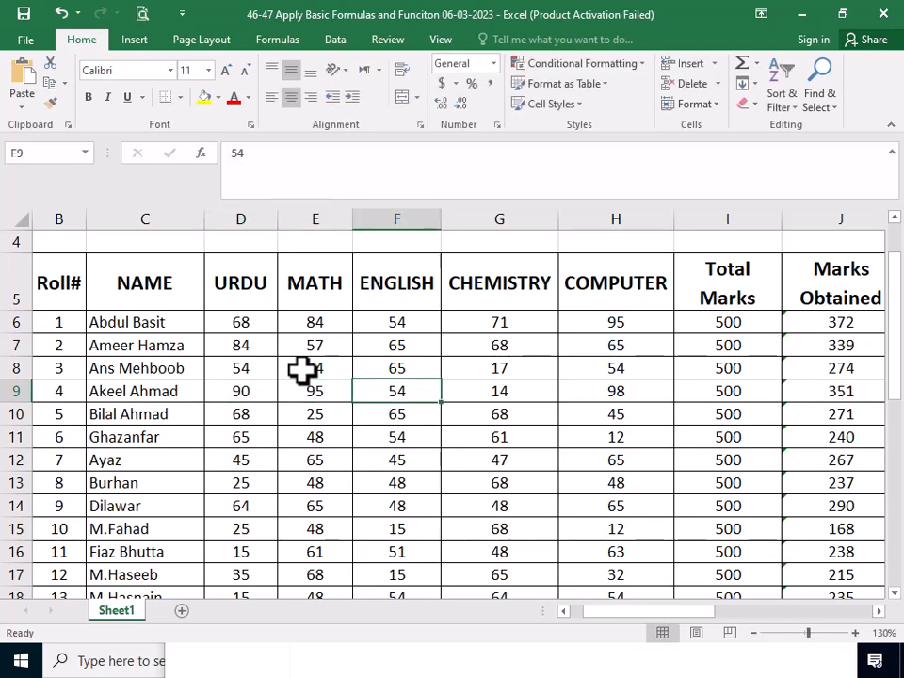
text(90)
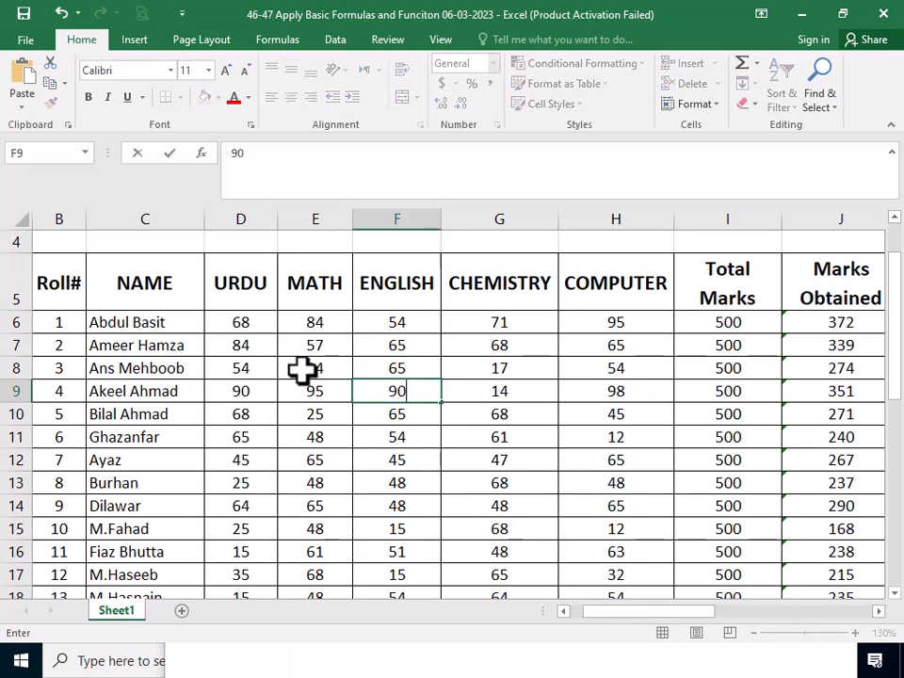
key(Tab)
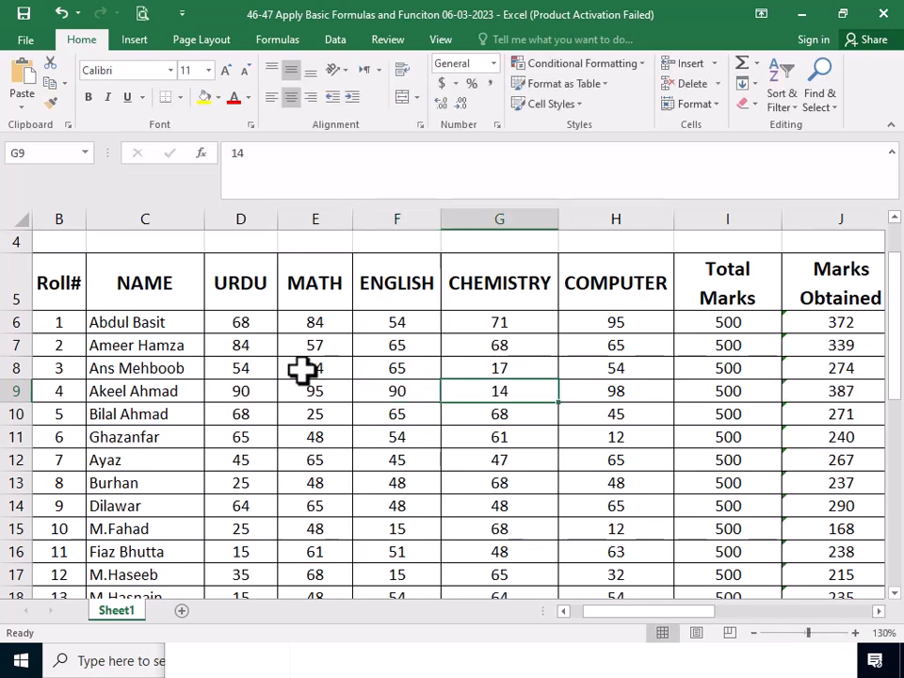
text(98)
key(Tab)
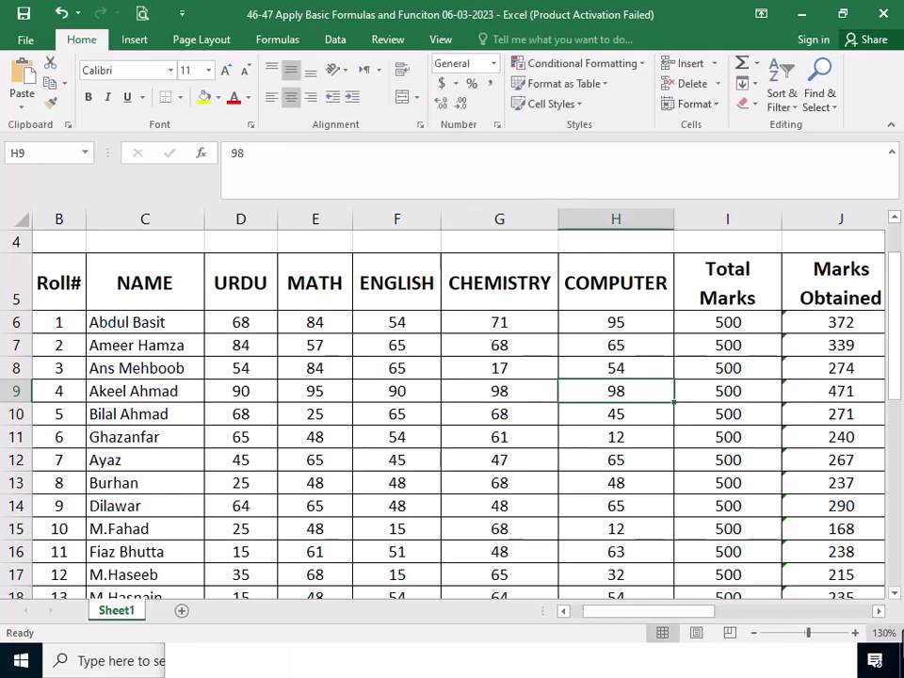
Step: Check the recalculated percentage and grade of the student in row 9 and inspect the grade formula there
click(878, 611)
click(878, 612)
click(878, 611)
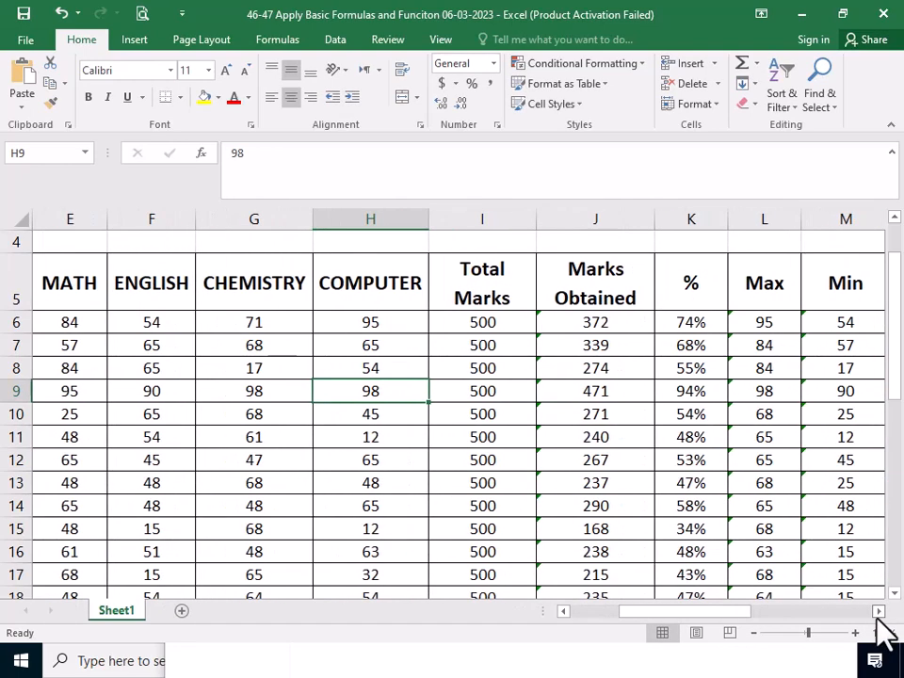
click(878, 612)
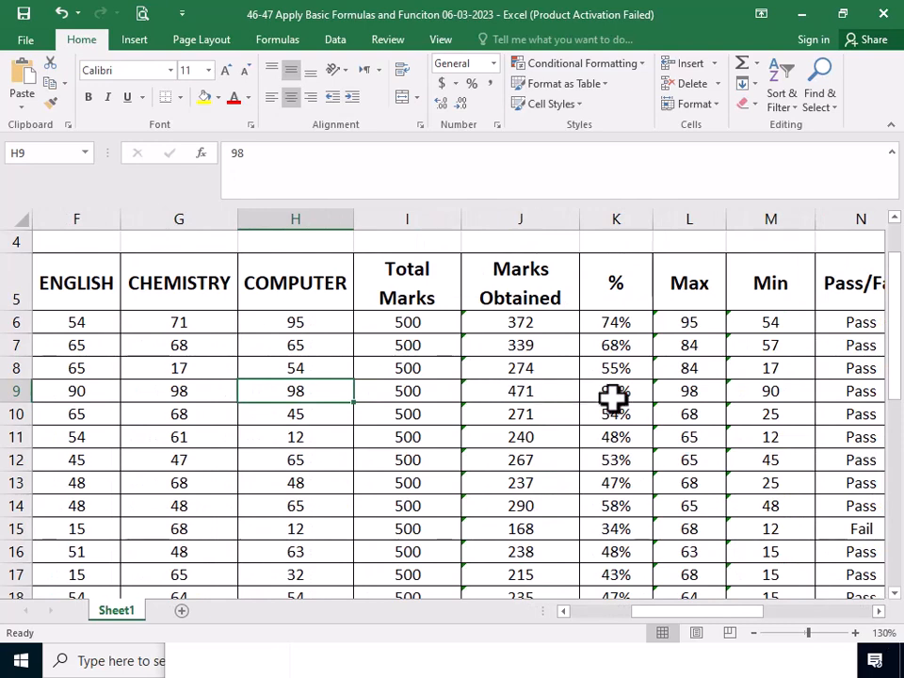
click(878, 611)
click(878, 611)
click(878, 611)
click(878, 612)
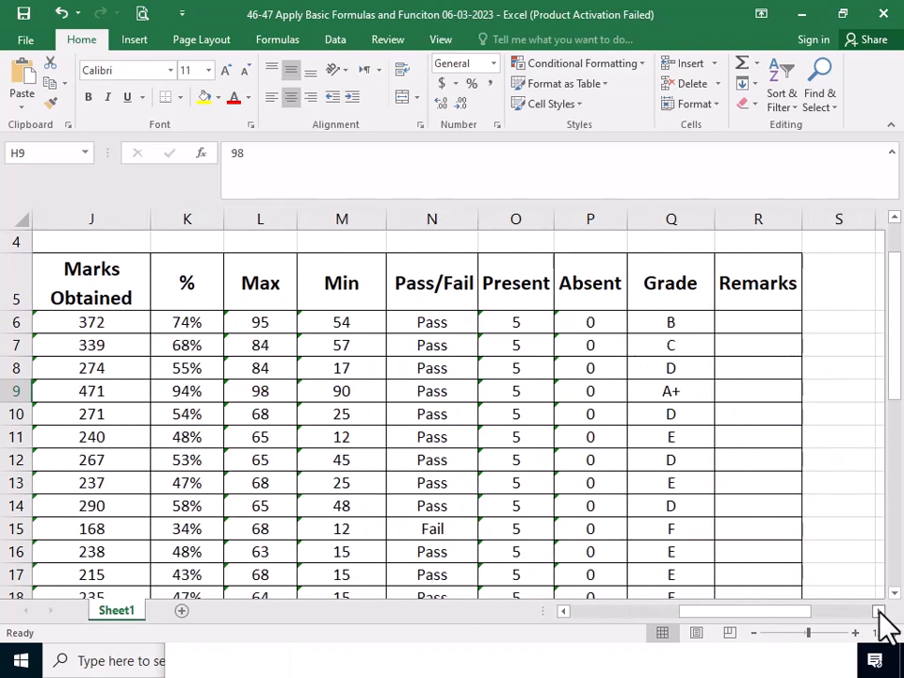
click(685, 395)
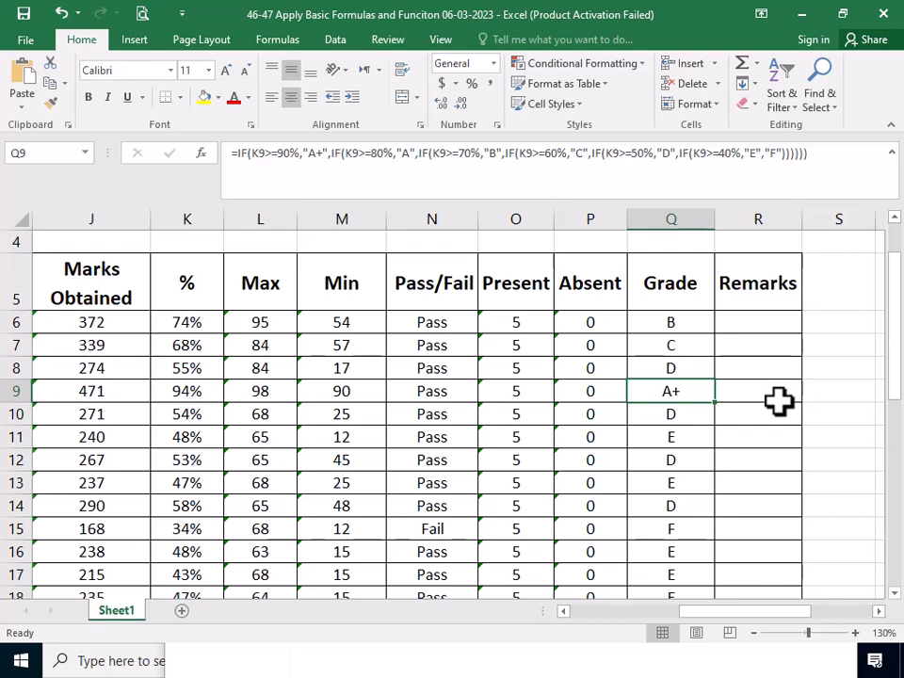
Step: Copy the nested-IF grade formula from Q6 into the first student's Remarks cell, R6
click(697, 323)
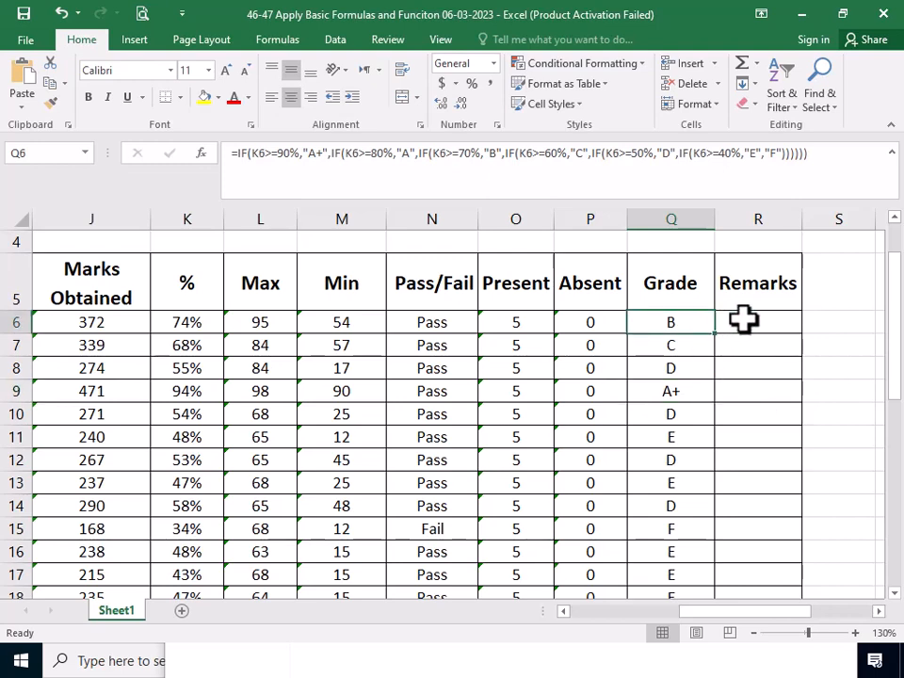
click(743, 317)
click(879, 610)
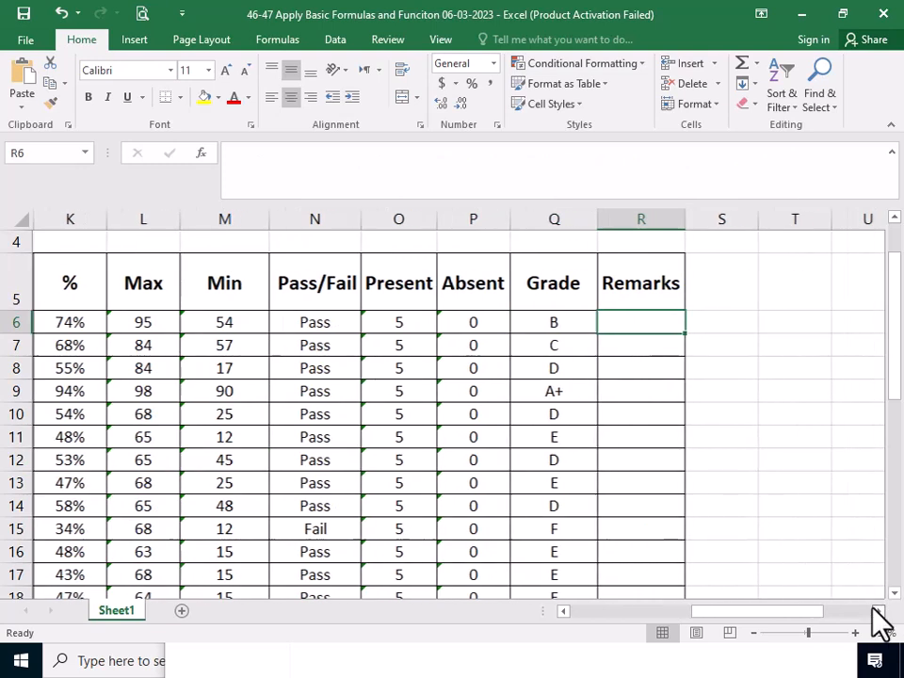
click(879, 611)
click(485, 319)
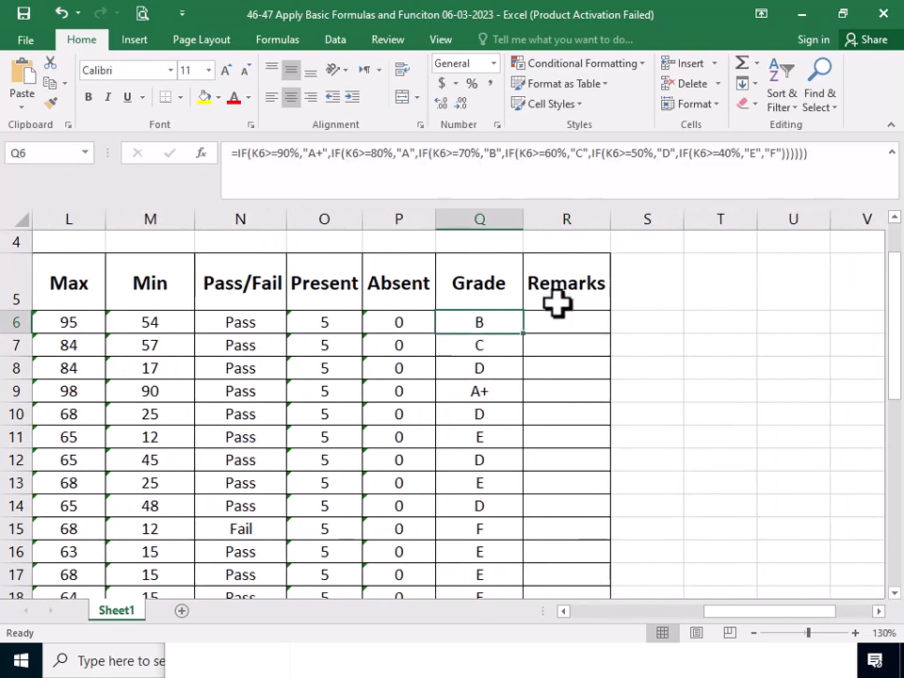
key(ctrl+c)
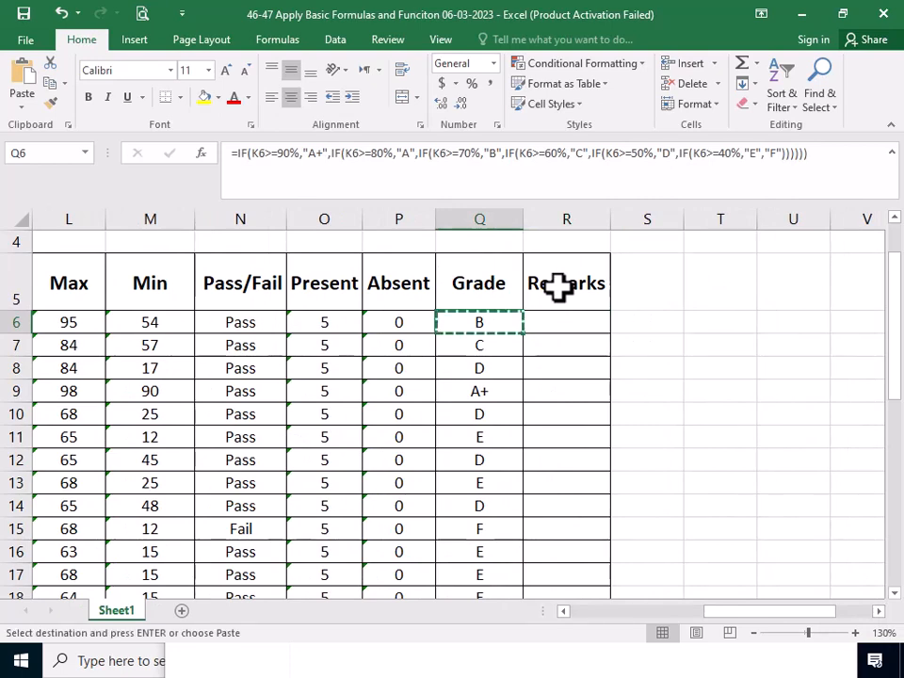
click(564, 326)
double_click(569, 327)
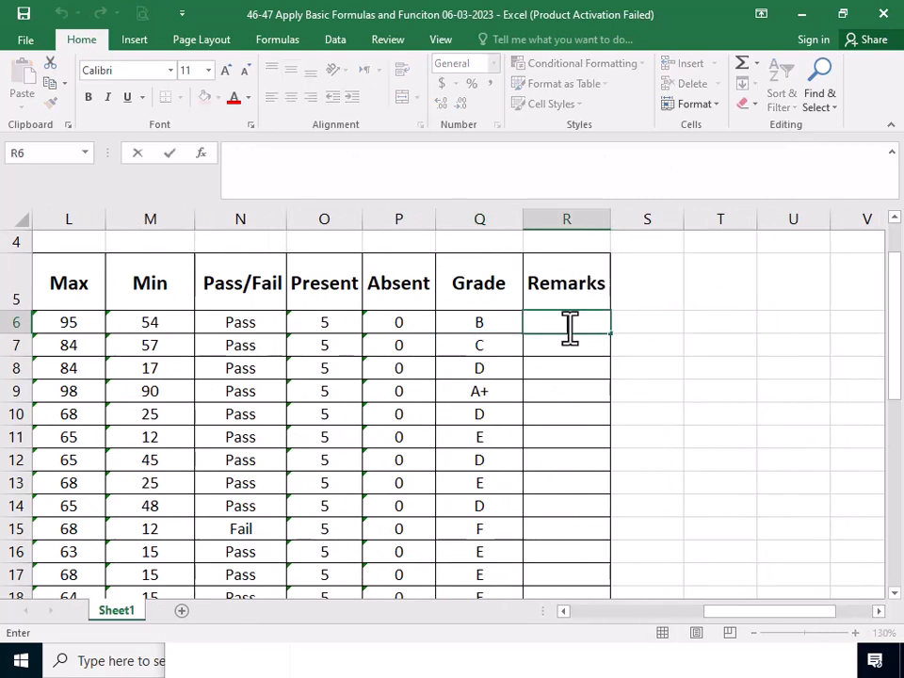
click(517, 323)
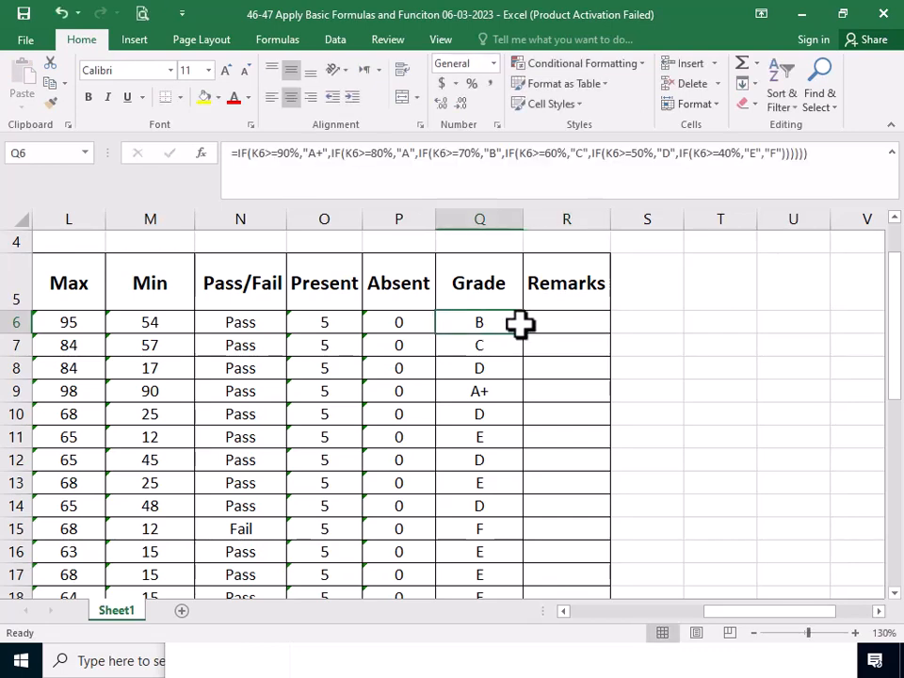
key(ctrl+c)
click(558, 321)
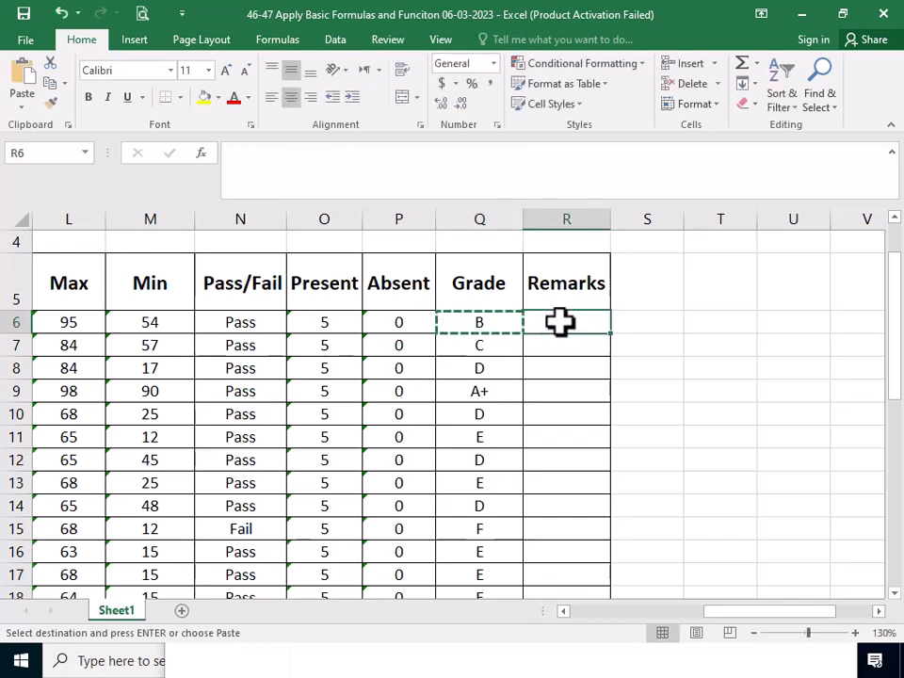
key(Return)
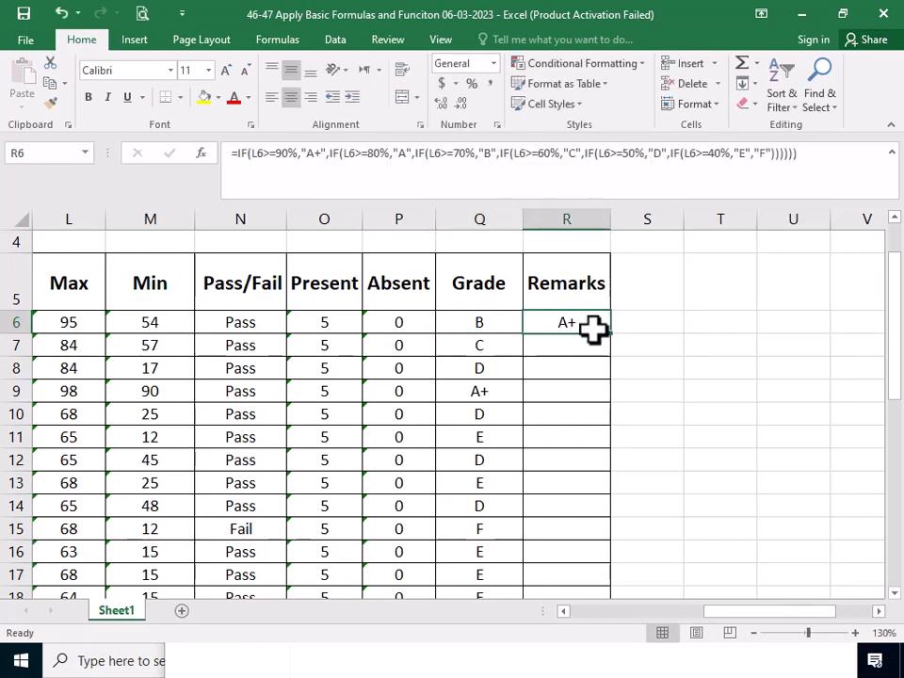
Step: Change the cell reference in the 90% condition of the R6 formula to K6
double_click(575, 323)
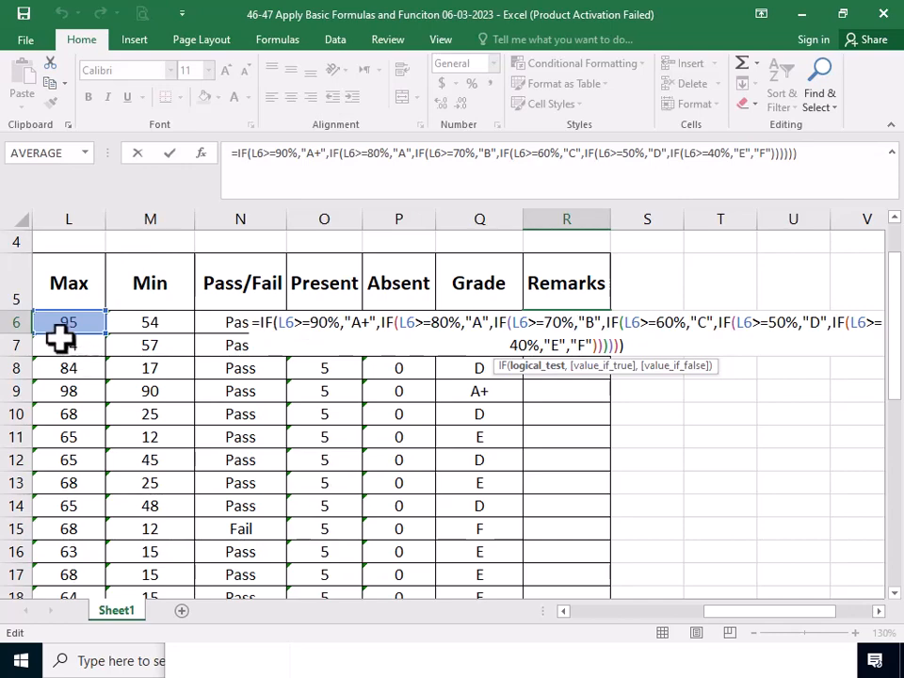
click(573, 610)
click(573, 609)
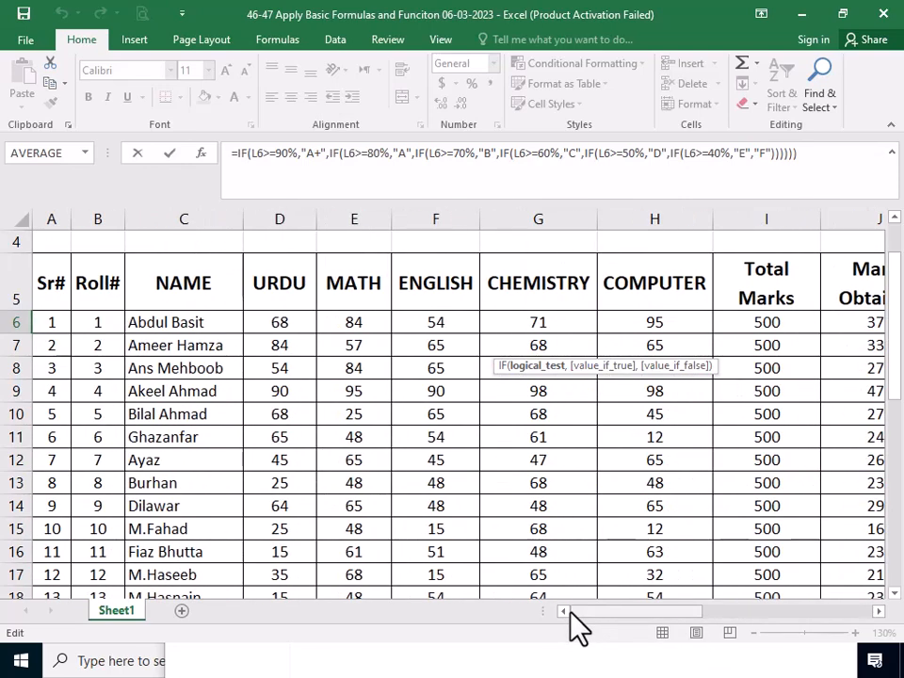
click(878, 611)
click(879, 610)
click(879, 610)
click(879, 611)
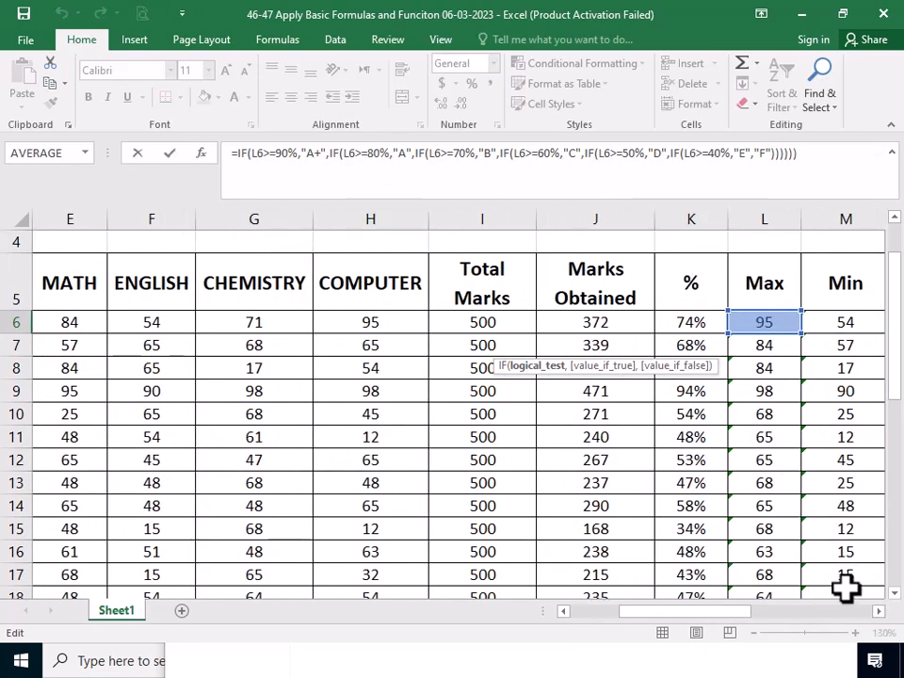
click(879, 611)
click(879, 610)
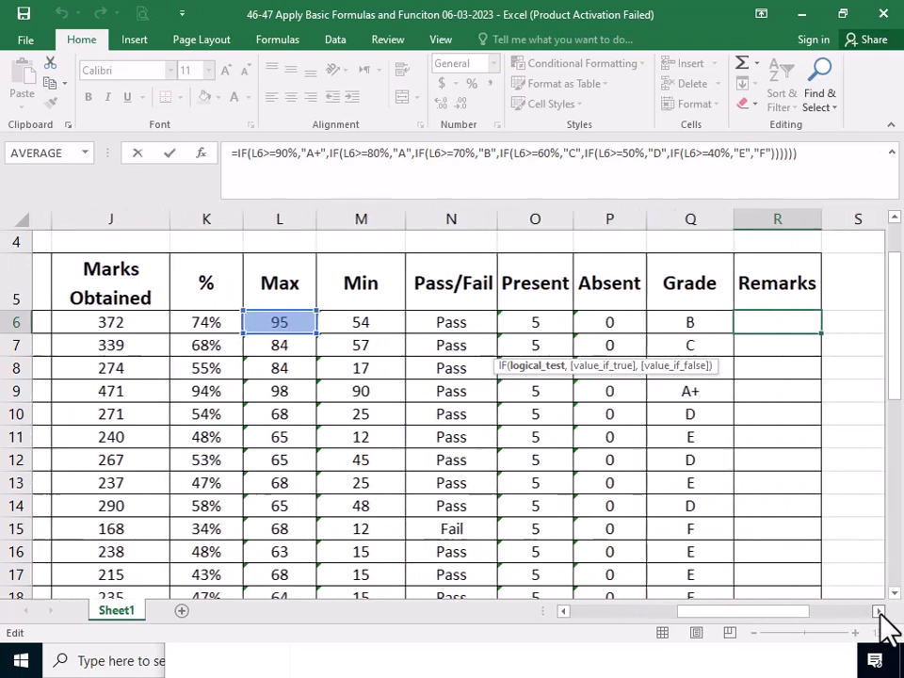
click(879, 610)
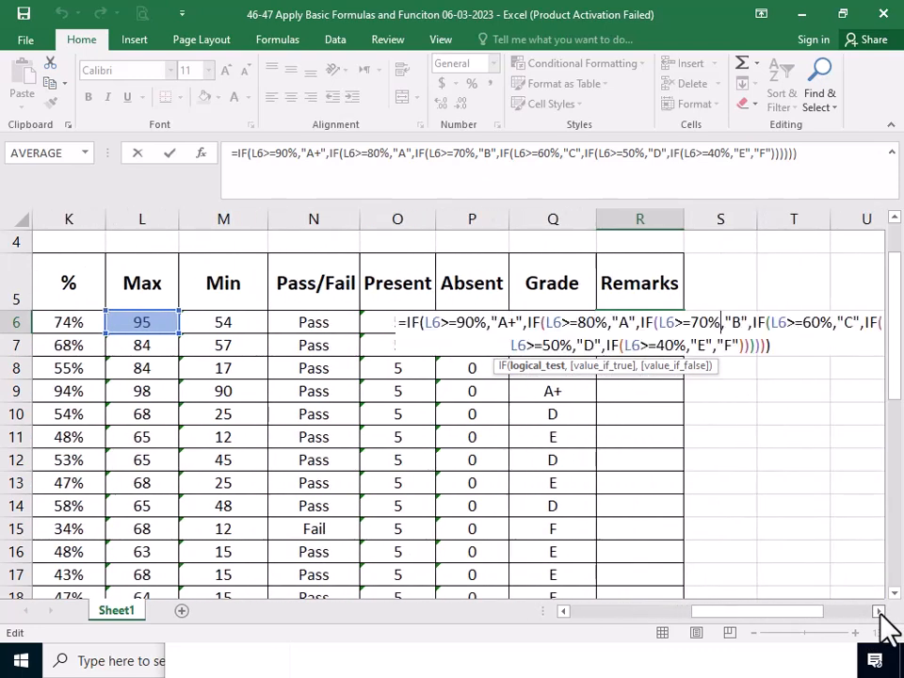
click(442, 322)
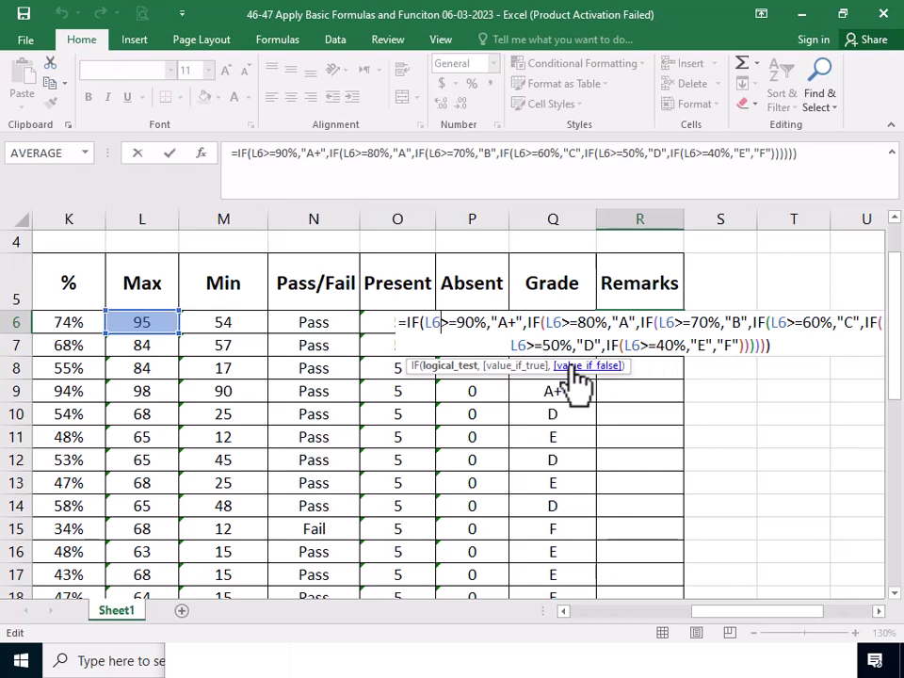
key(BackSpace)
key(BackSpace)
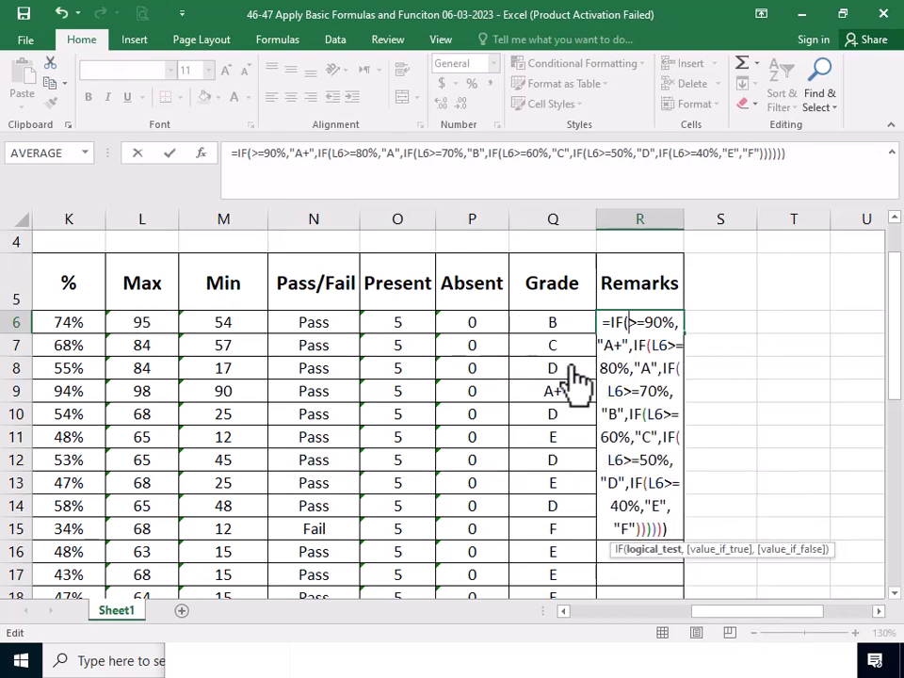
text(K)
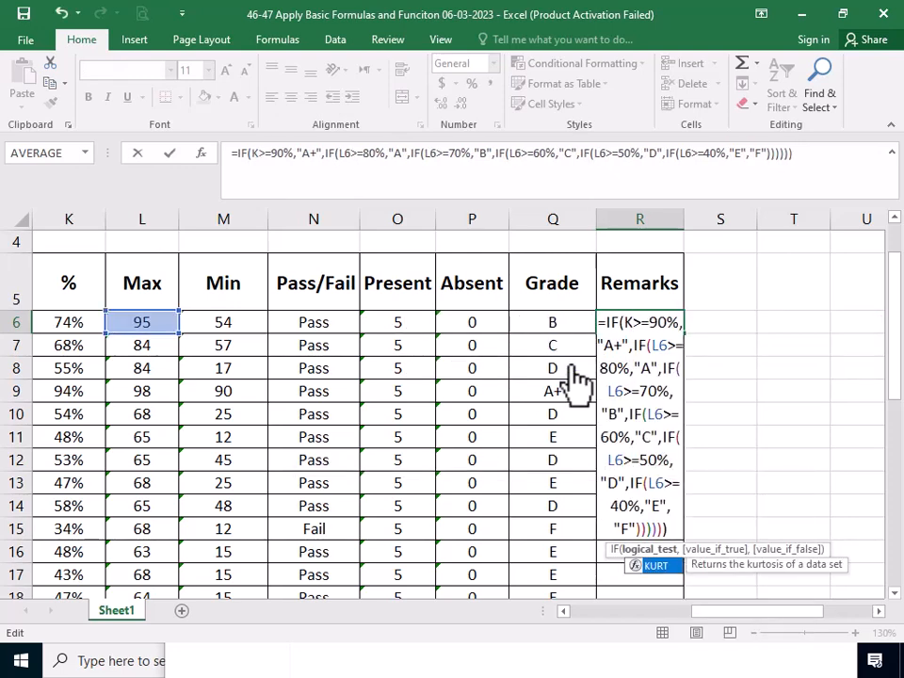
text(6)
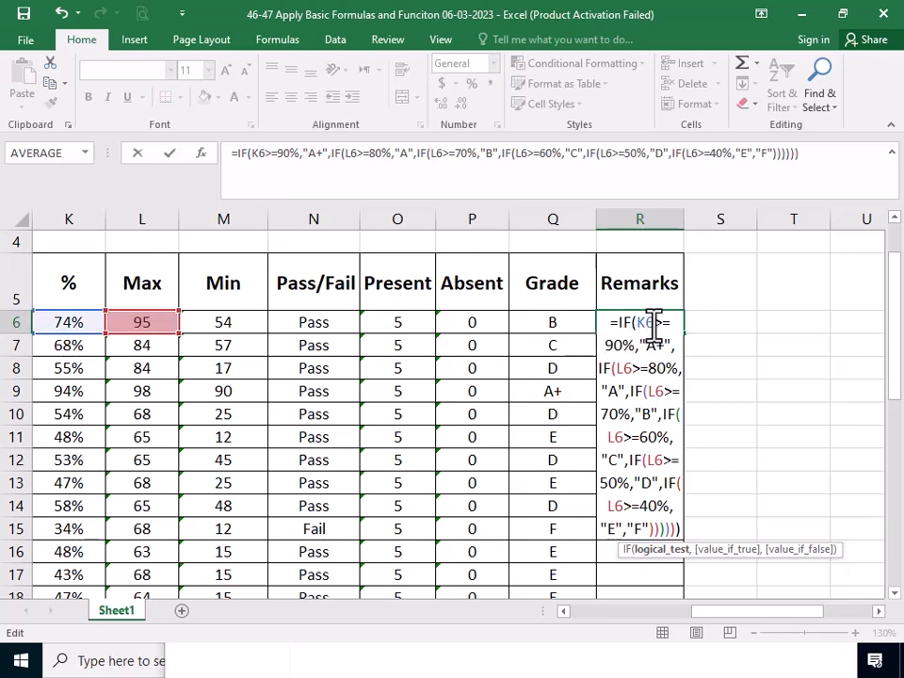
Step: Replace the cell references in the 80%, 70%, 60%, 50% and 40% conditions of the R6 formula with K6
drag(654, 321, 643, 322)
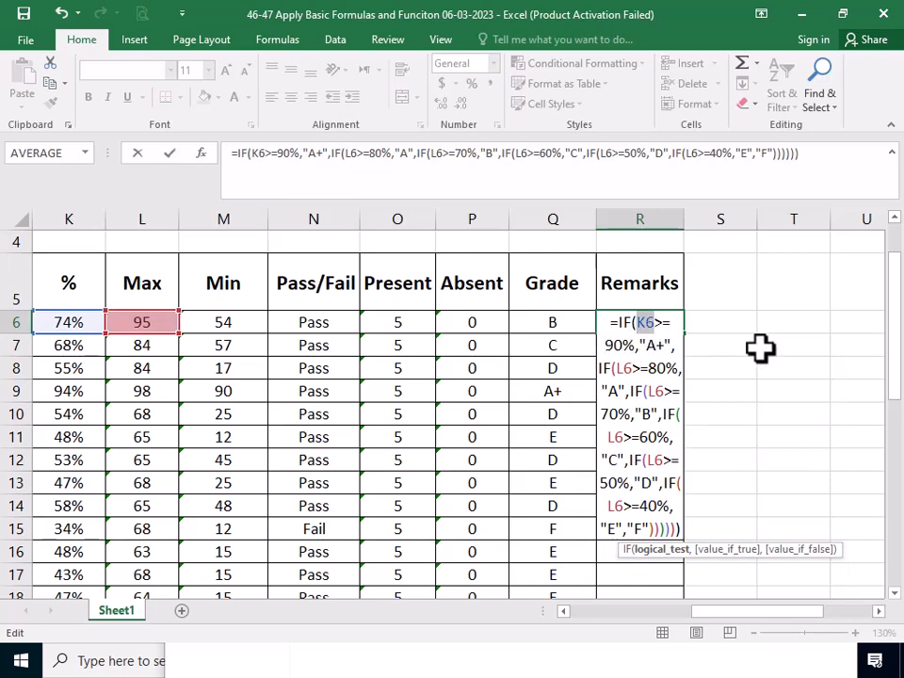
double_click(623, 368)
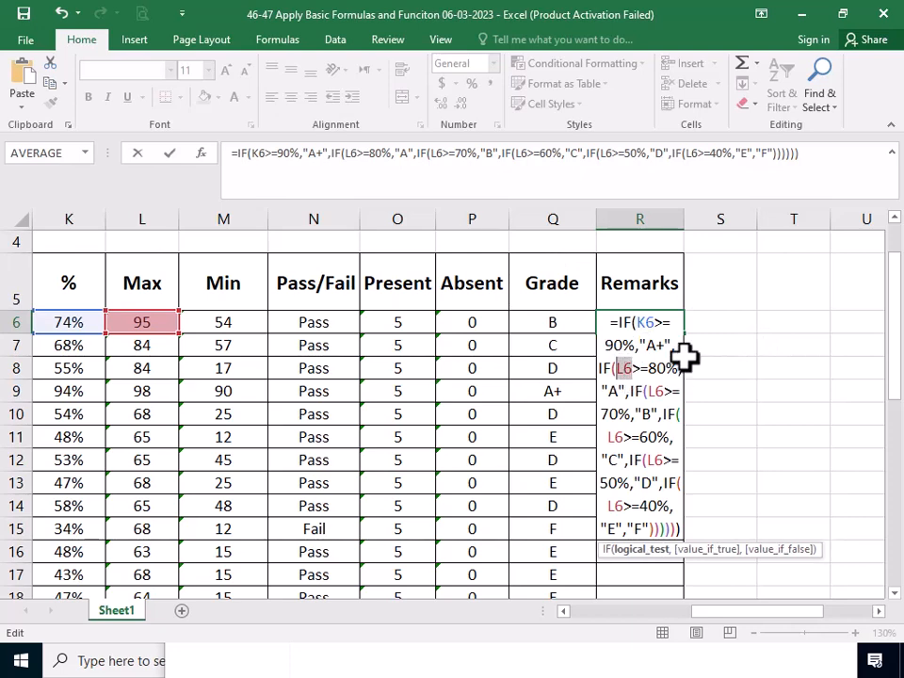
text(K6)
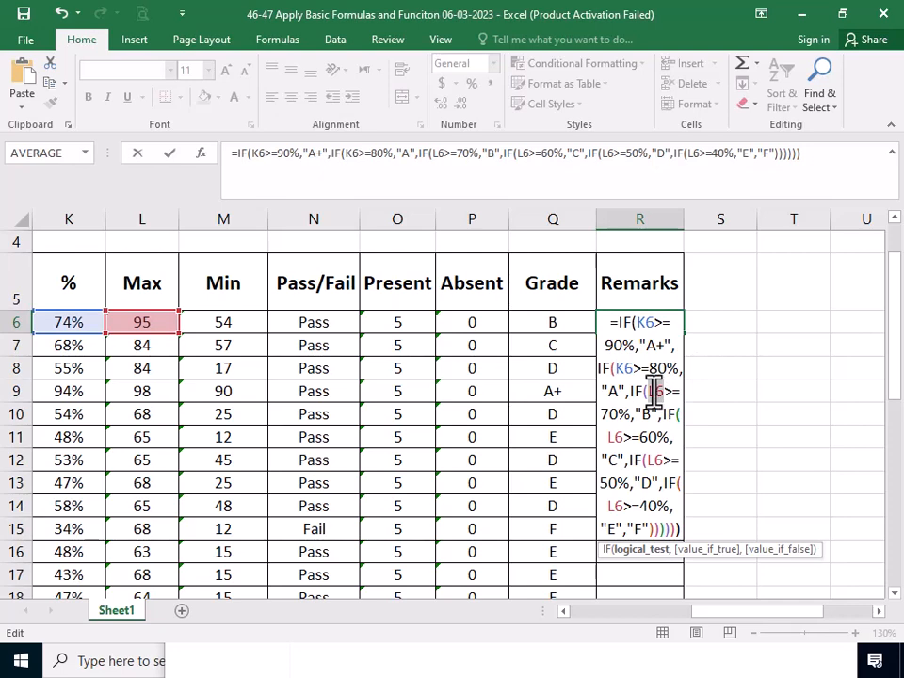
double_click(664, 390)
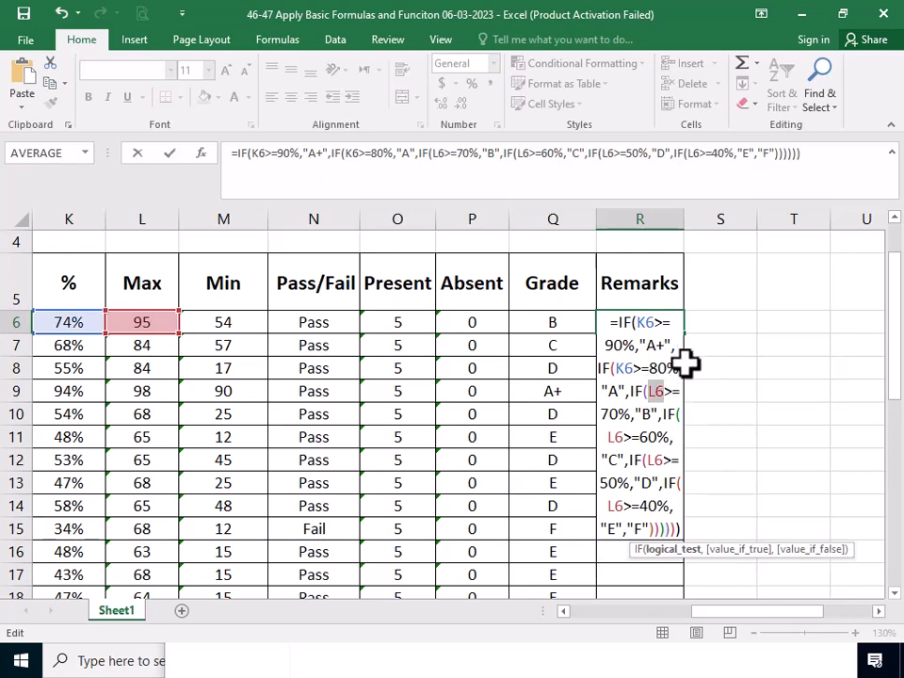
text(K6)
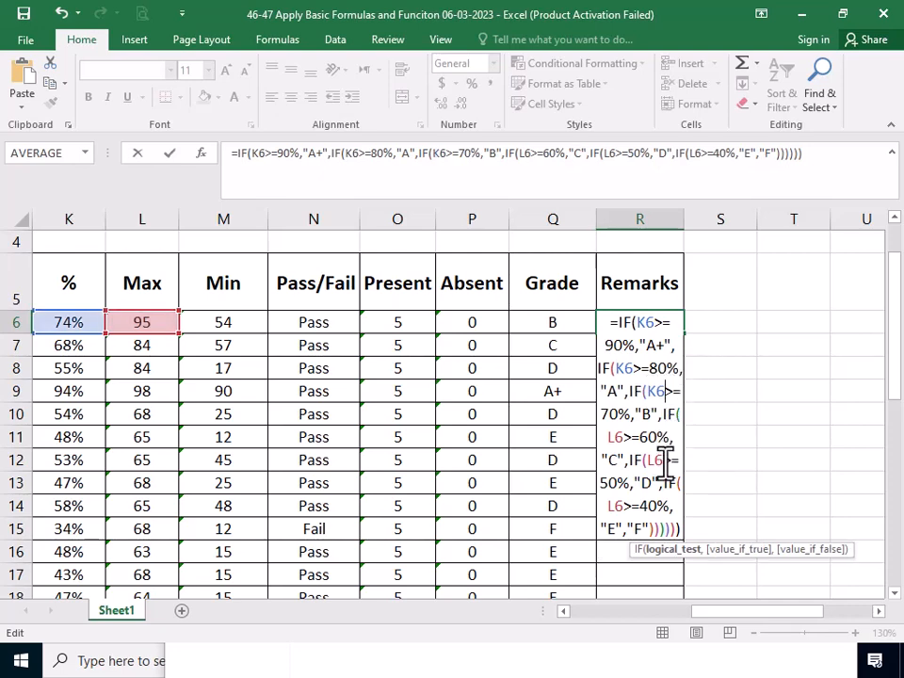
double_click(615, 437)
text(K6)
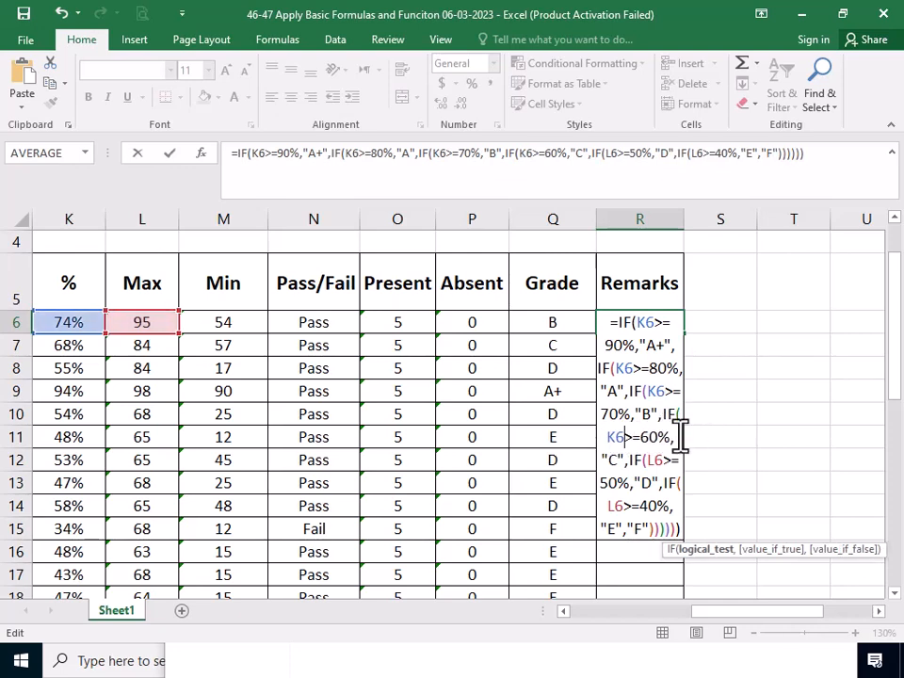
double_click(660, 460)
text(K6)
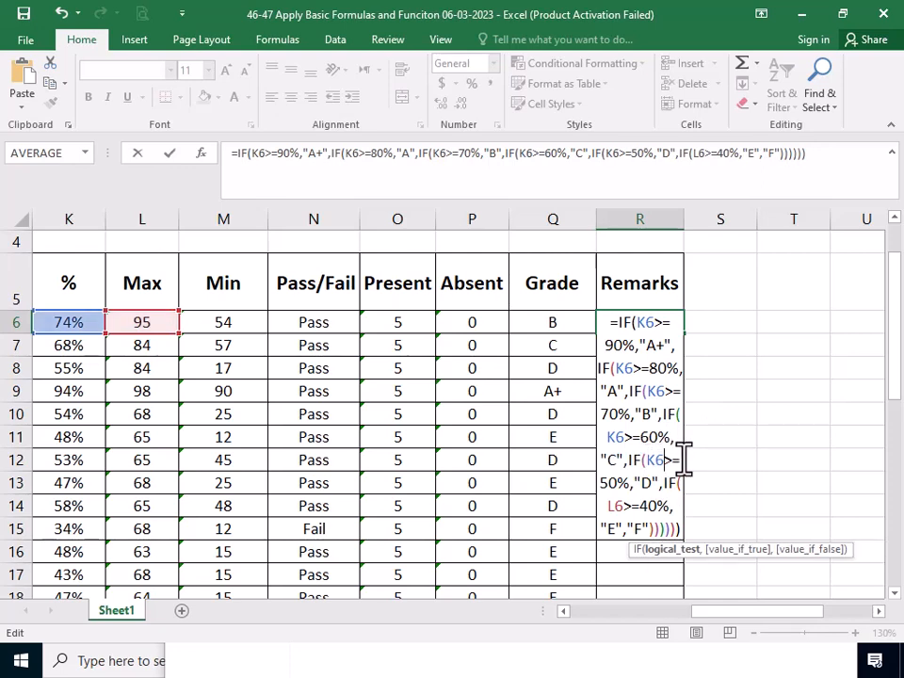
double_click(612, 506)
text(K6)
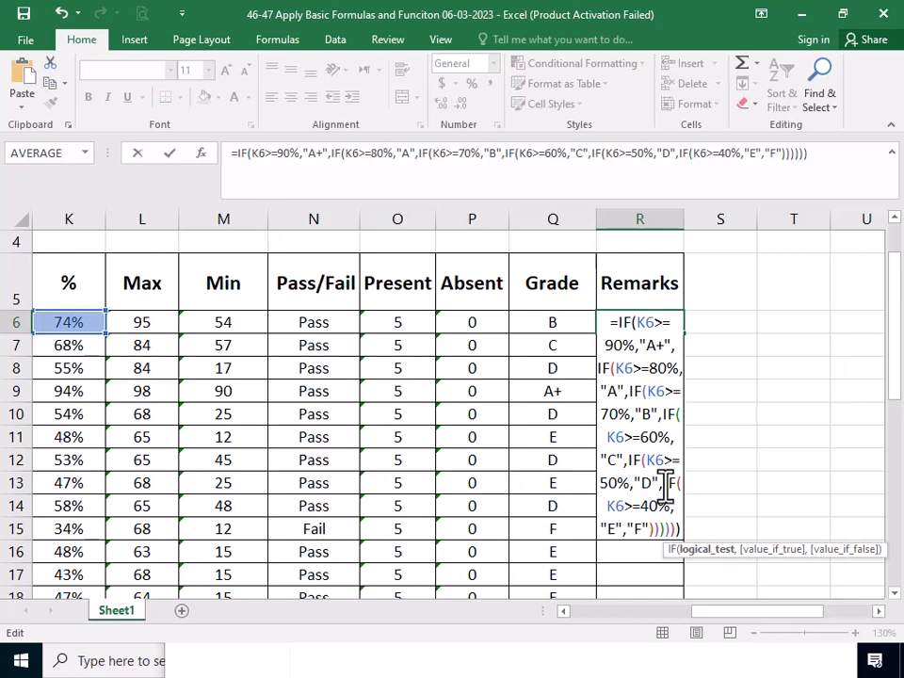
Step: Replace the "A+" result of the 90% condition in the R6 formula with "Excellent"
double_click(654, 346)
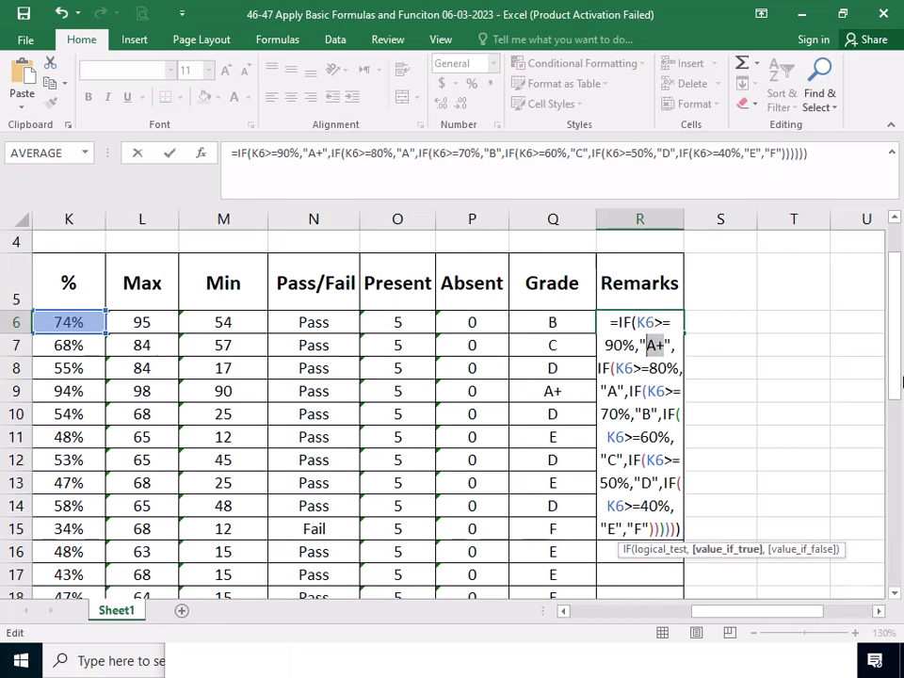
text(Excell)
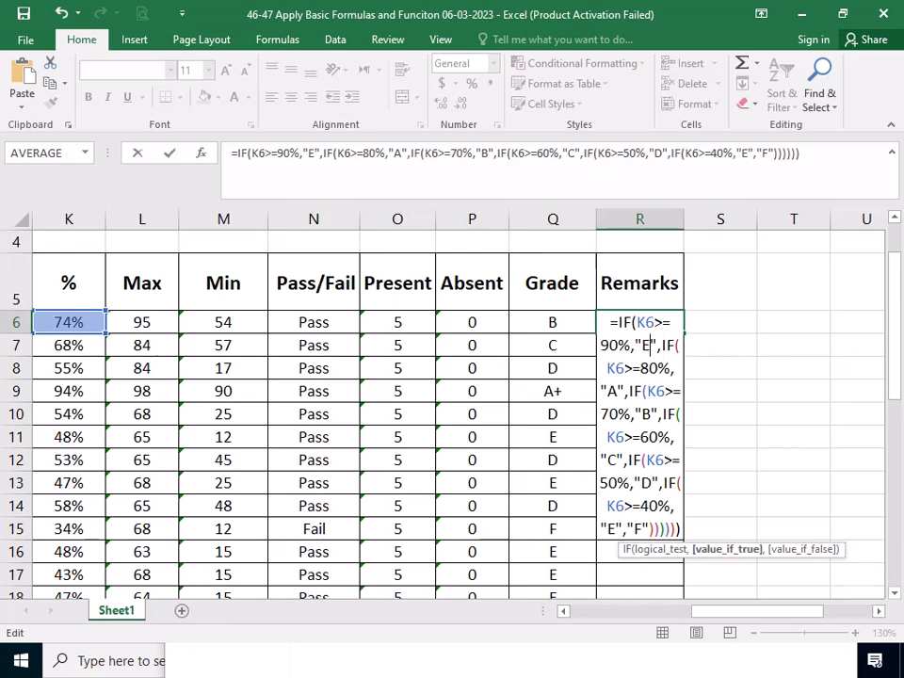
text(ent)
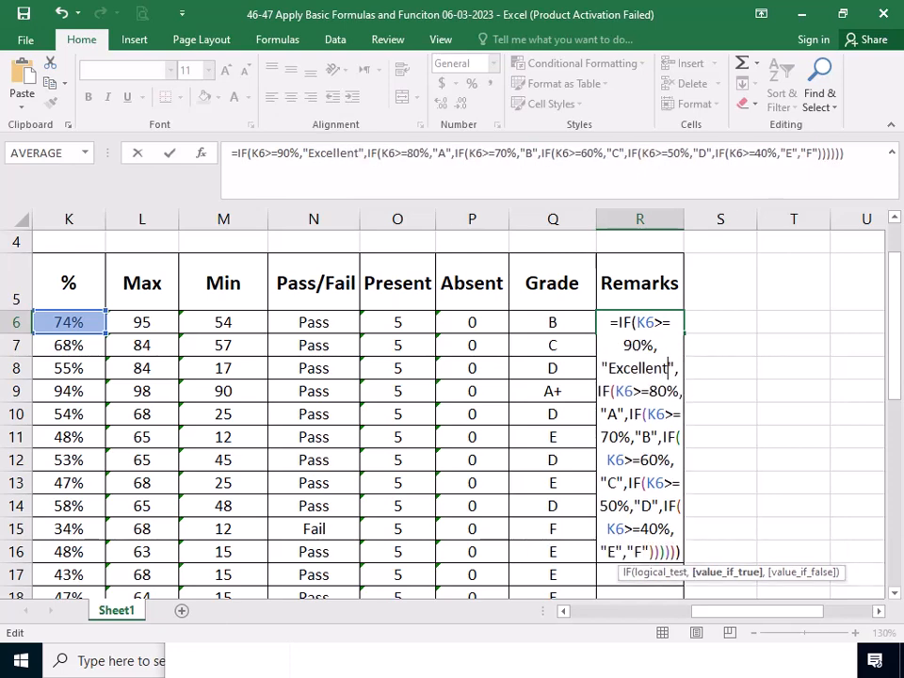
Step: Replace the "A" result of the 80% condition in the R6 formula with "Very Good"
double_click(614, 414)
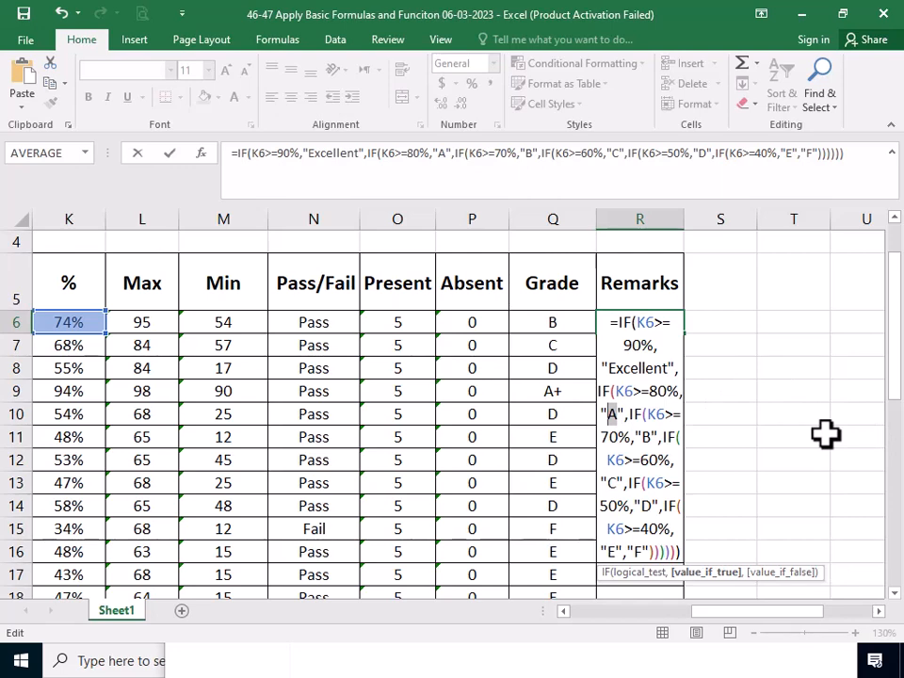
text(G)
key(BackSpace)
text(Veru )
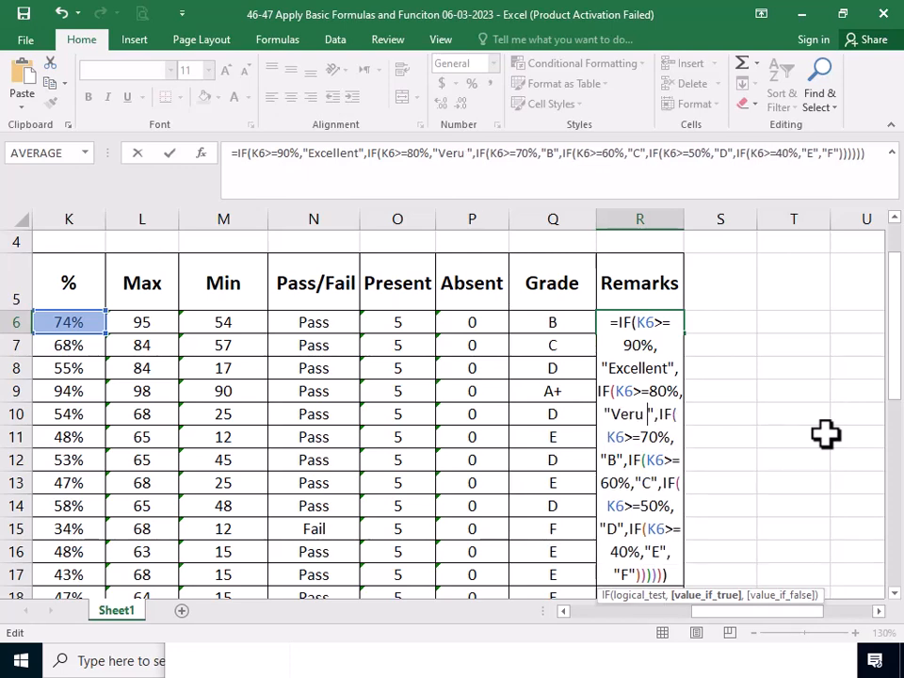
text(Gppd)
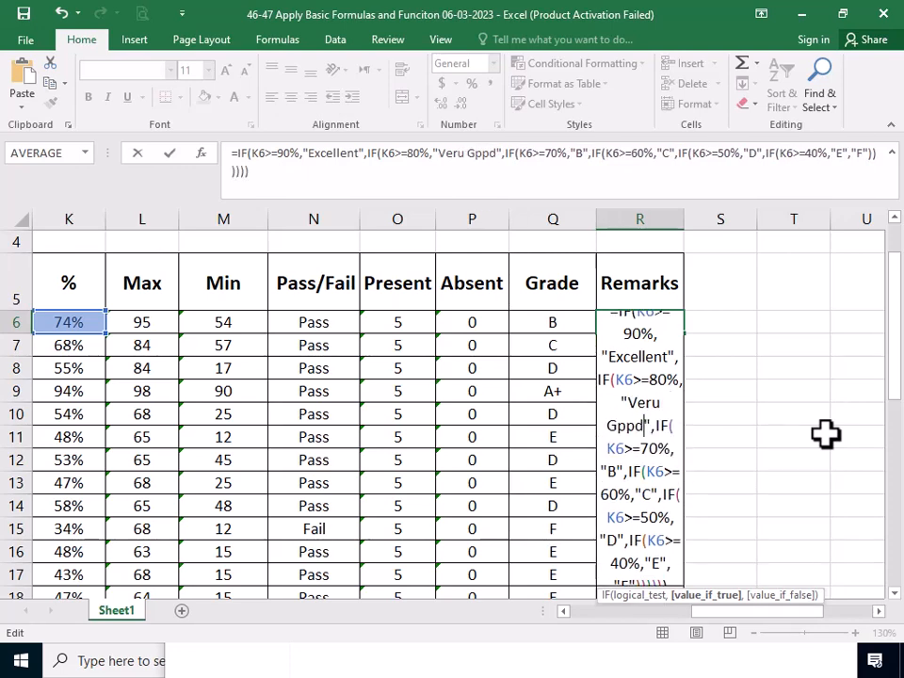
key(BackSpace)
key(BackSpace)
key(BackSpace)
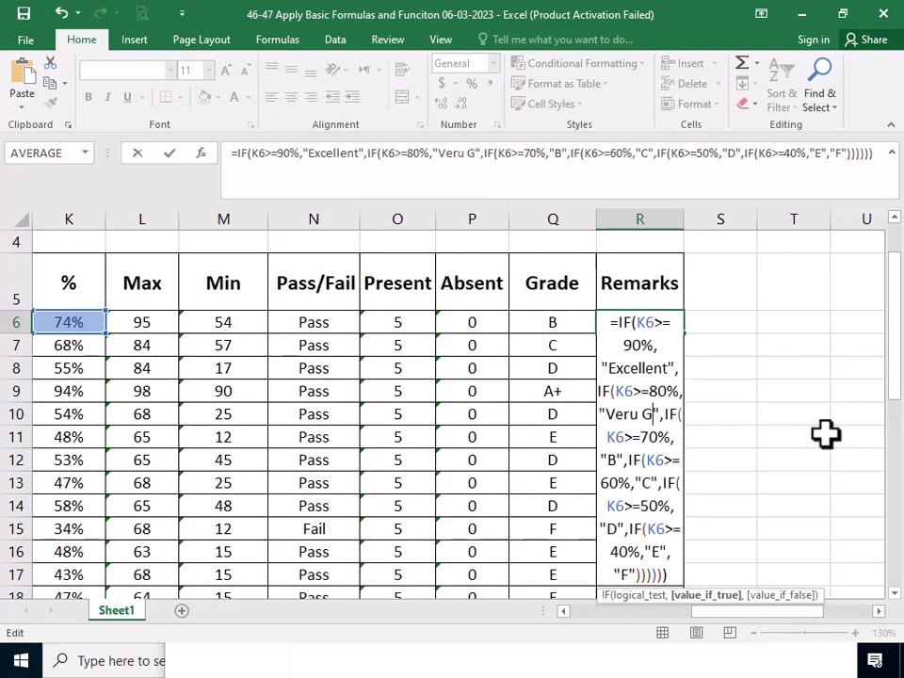
text(oo)
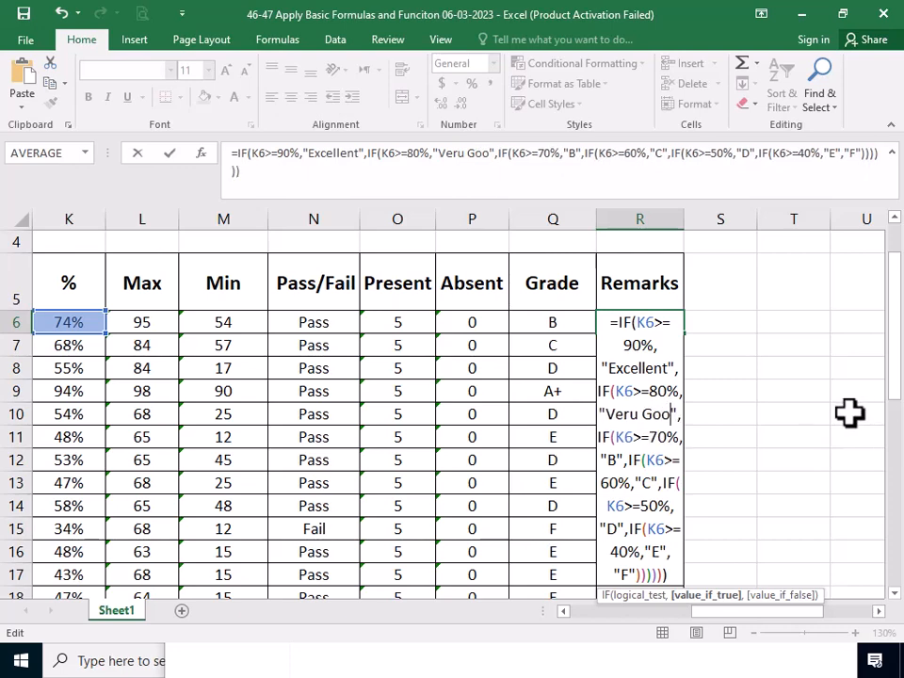
click(642, 414)
key(BackSpace)
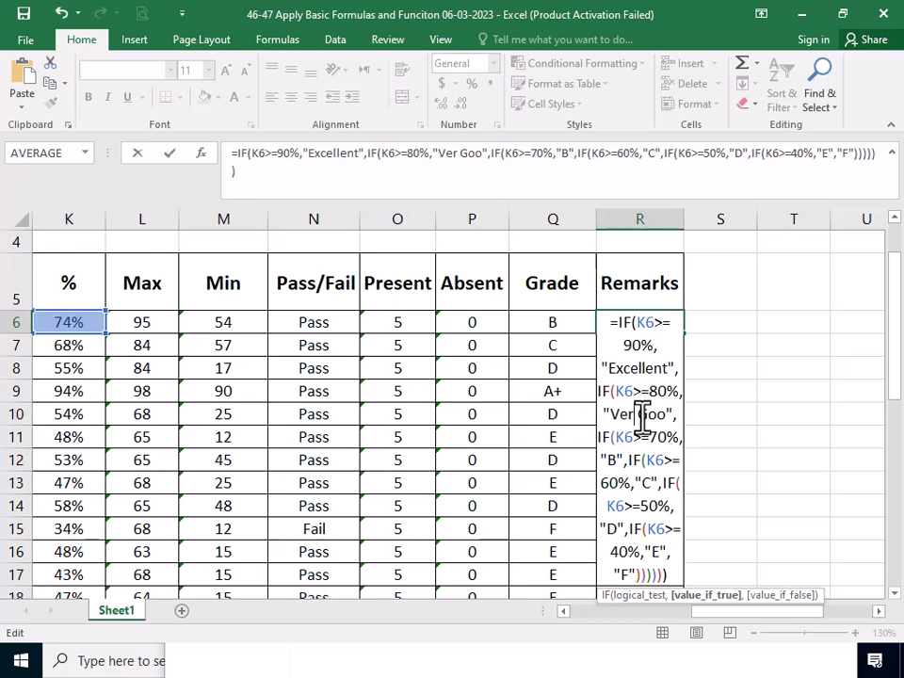
text(y)
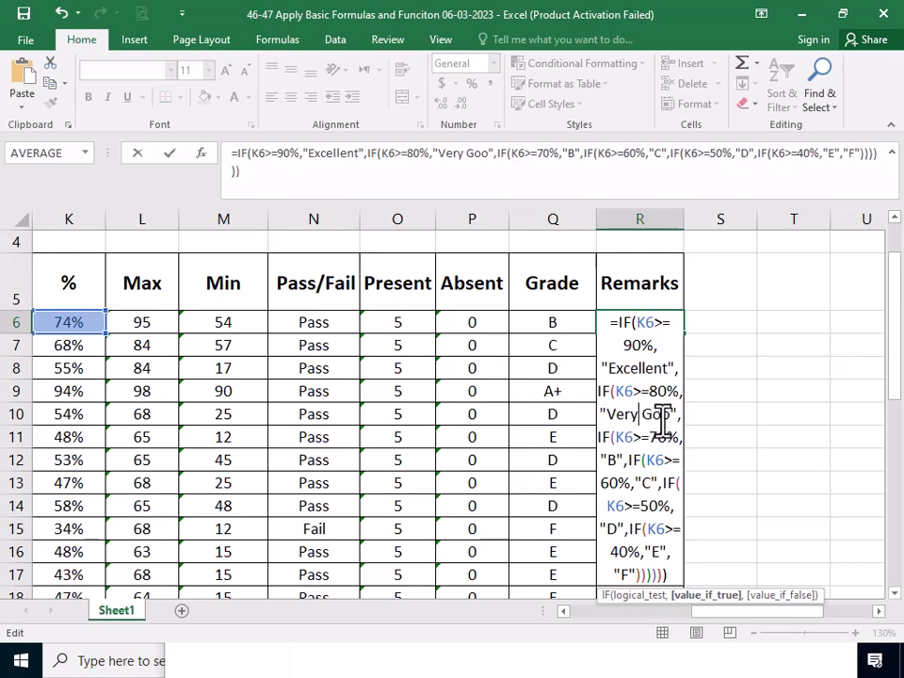
click(674, 414)
text(d)
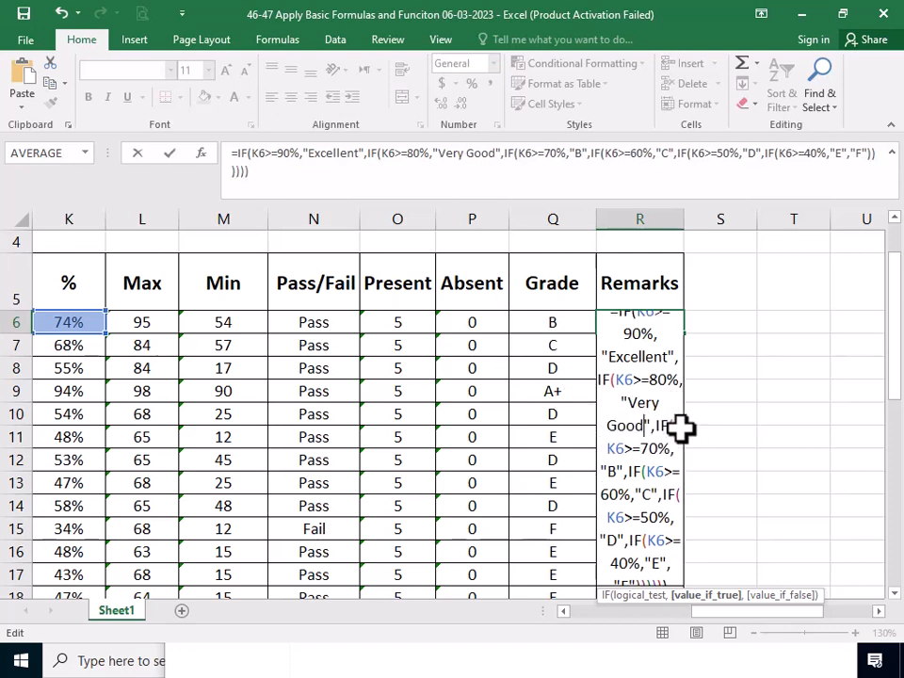
Step: Replace the results of the 70%, 60% and 50% conditions in the R6 formula with "Good", "Fair" and "Poor"
double_click(611, 472)
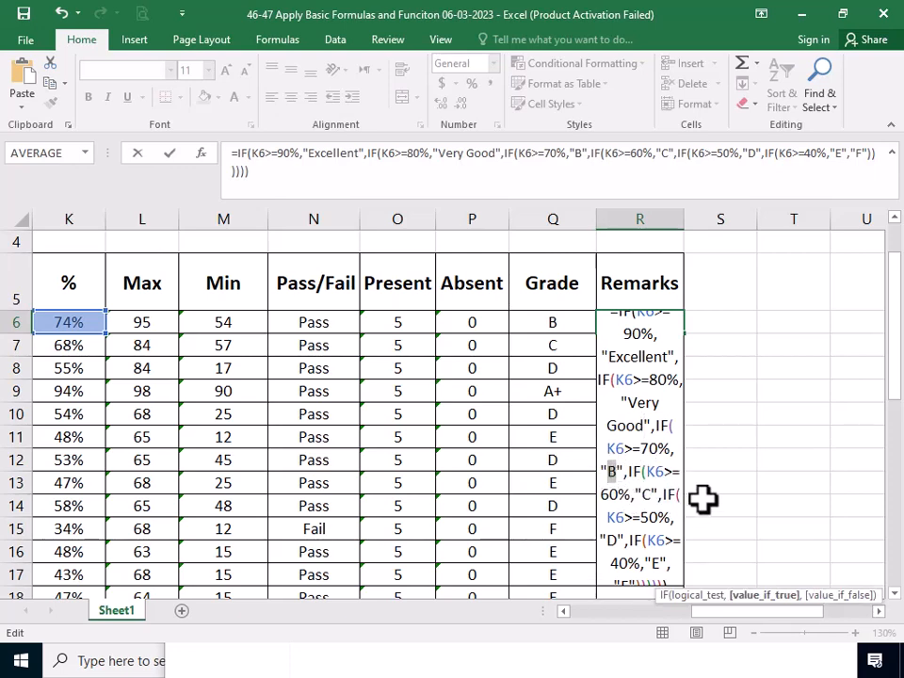
text(Good)
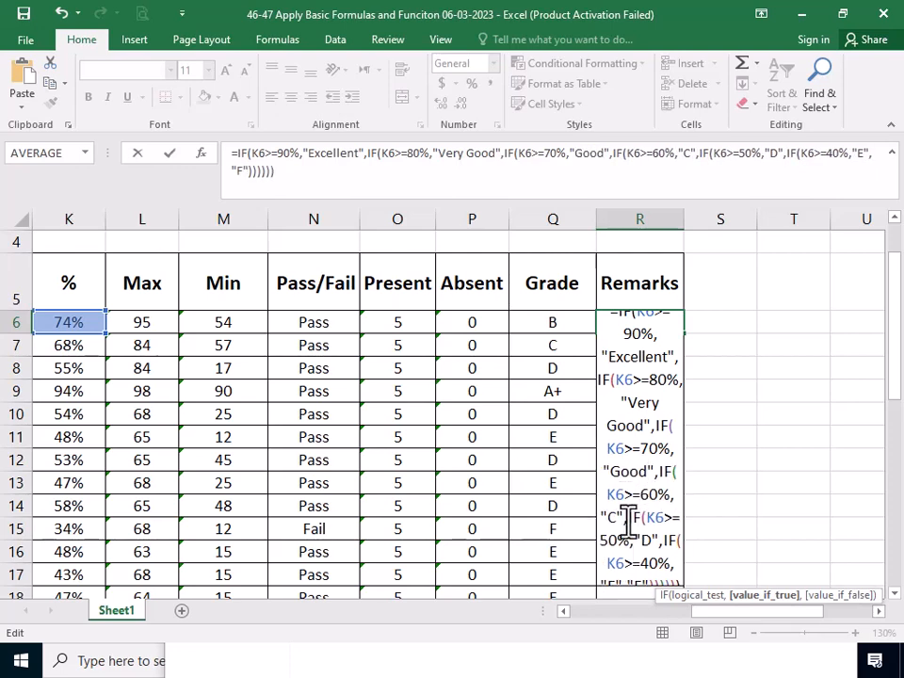
drag(619, 519, 610, 520)
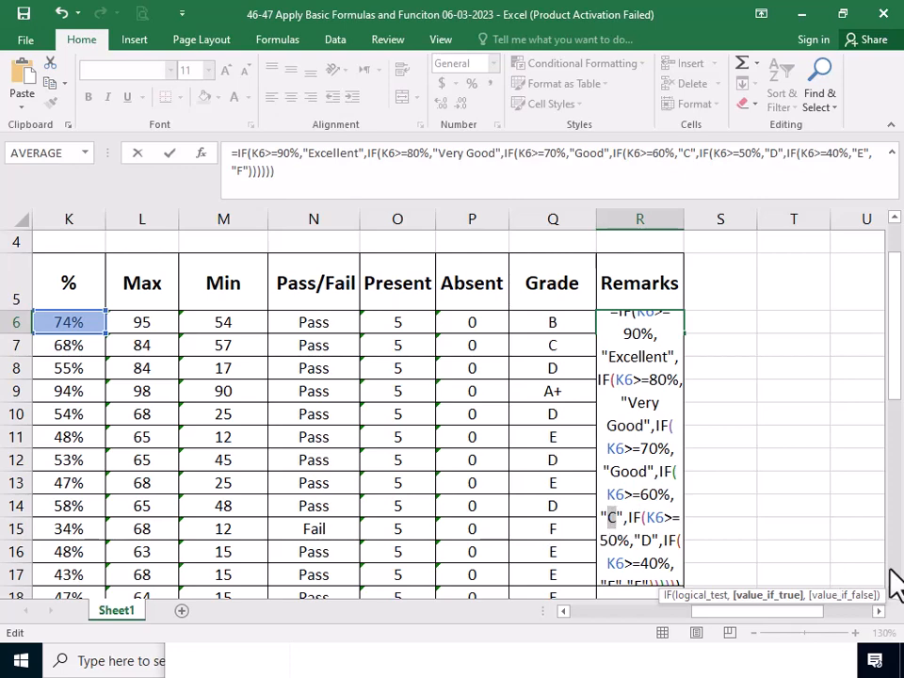
text(F)
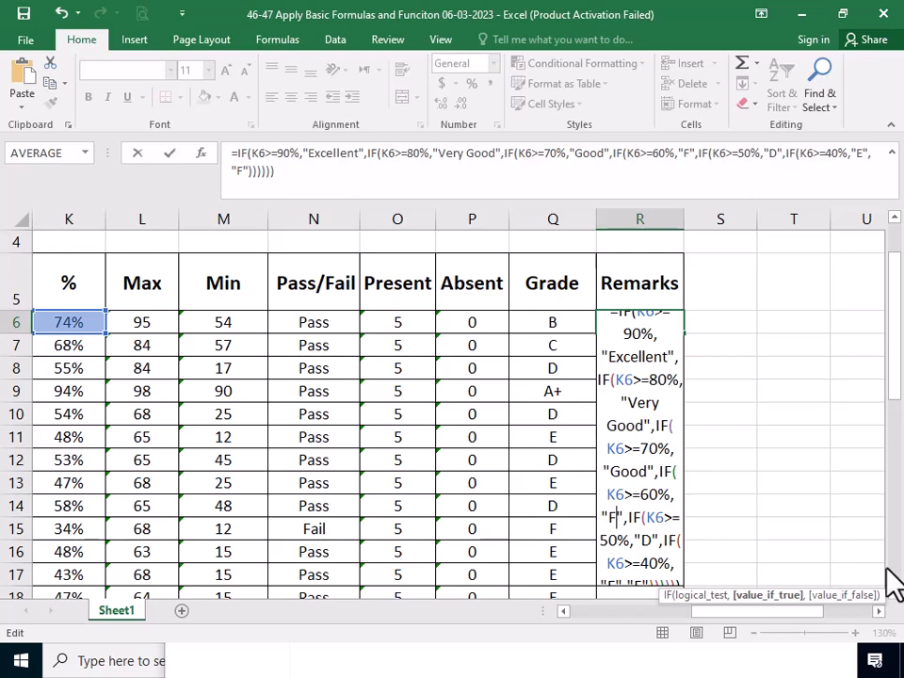
text(ar)
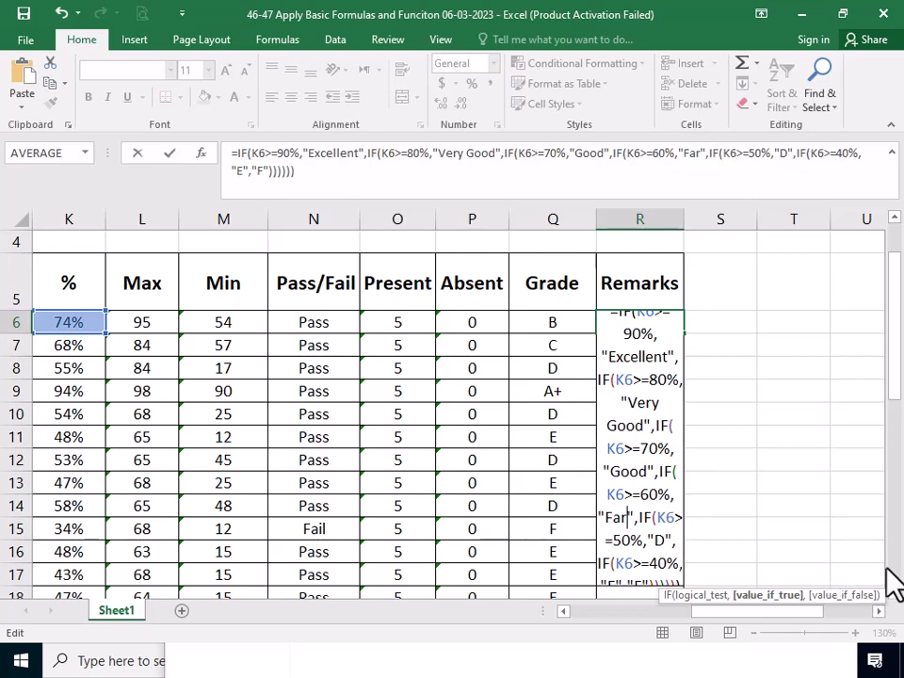
key(BackSpace)
text(ir)
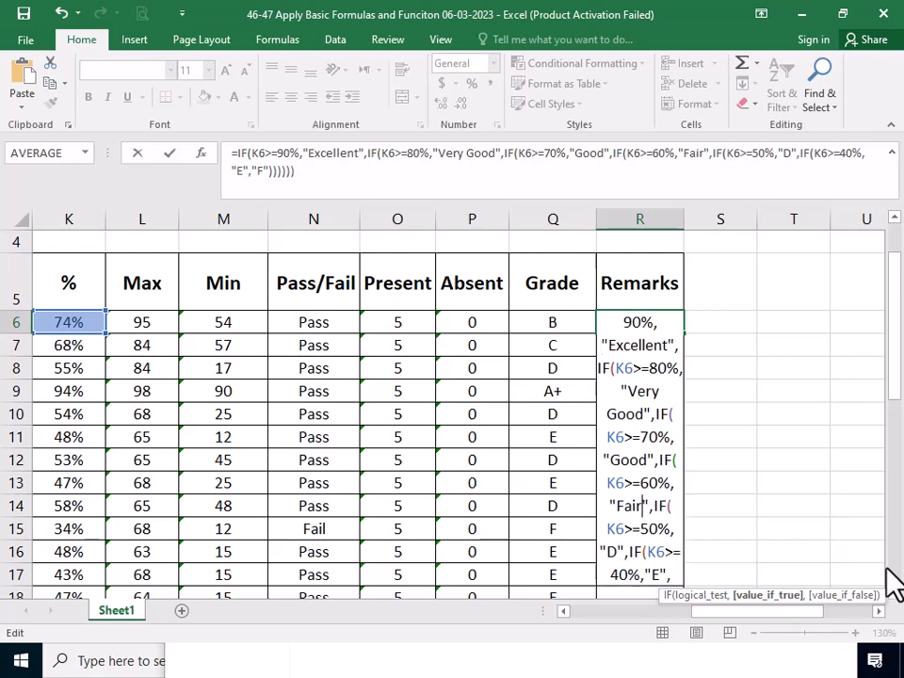
double_click(610, 553)
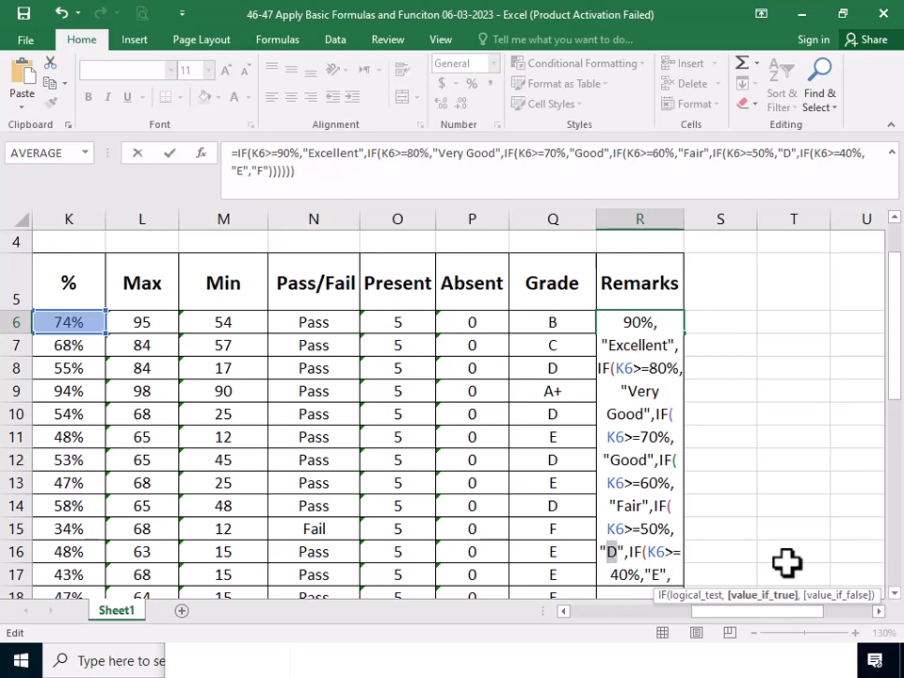
text(Poor)
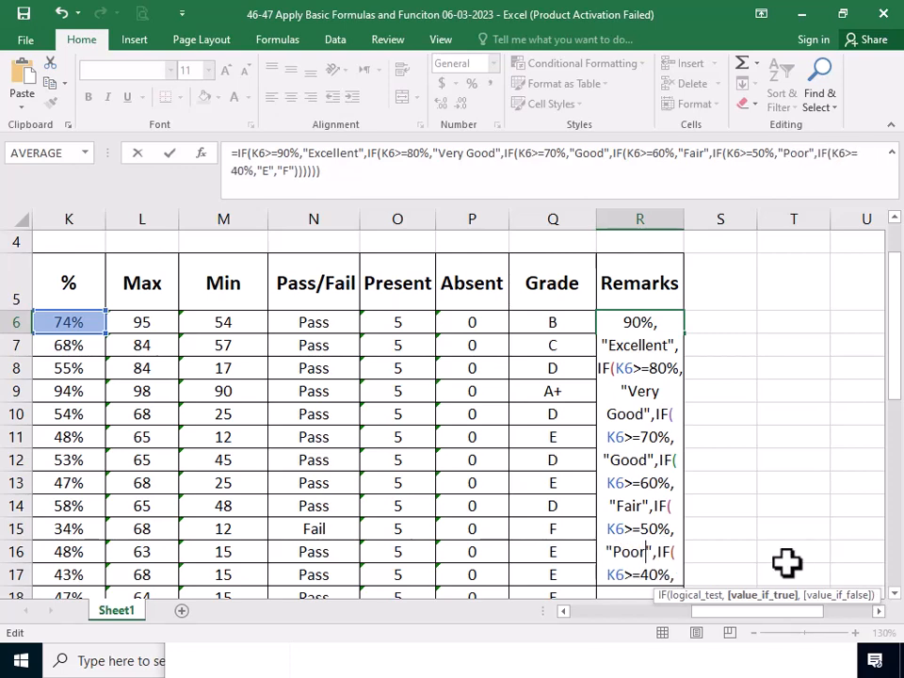
Step: Replace the "E" result of the 40% condition in the R6 formula with "Satisfy"
scroll(650, 471, down, 3)
scroll(650, 471, up, 3)
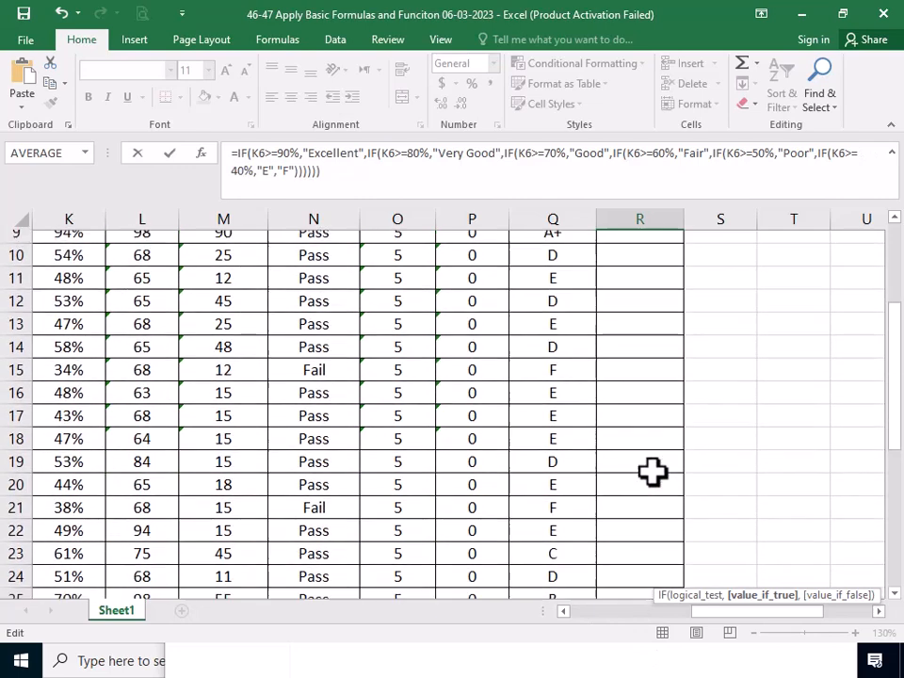
scroll(652, 473, up, 1)
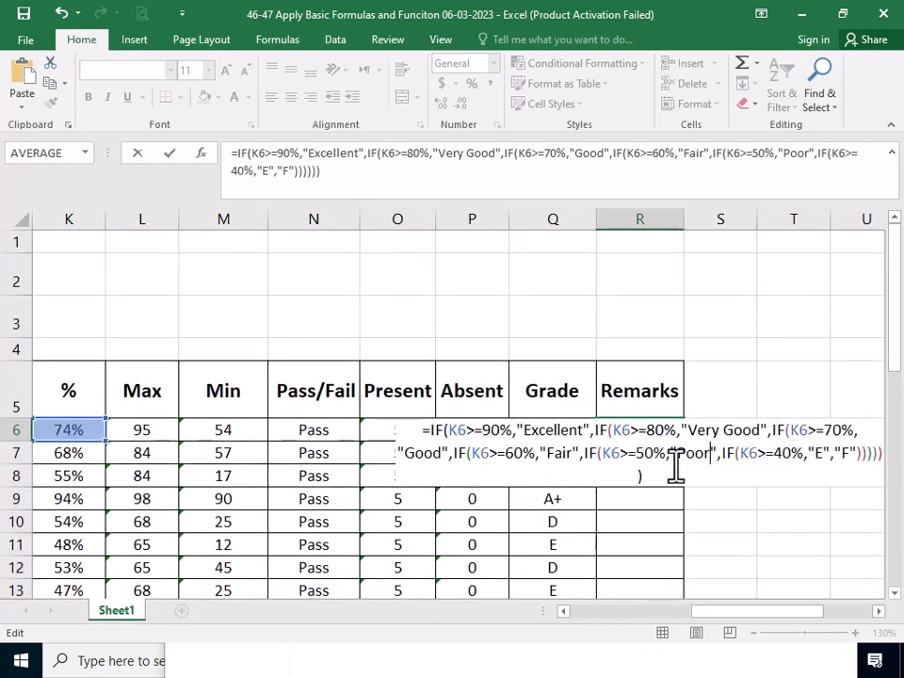
double_click(819, 455)
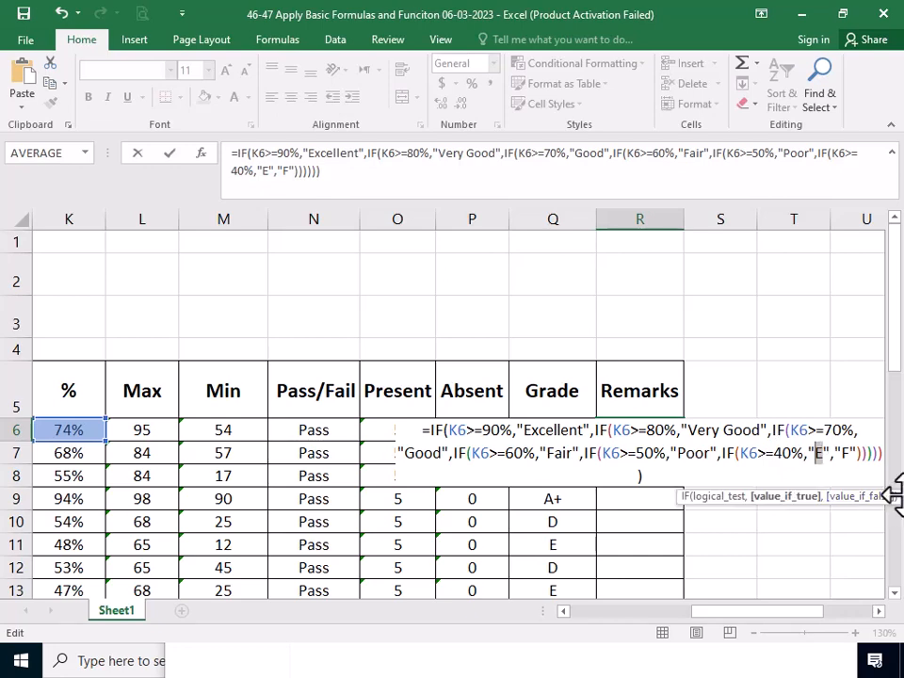
text(Sa)
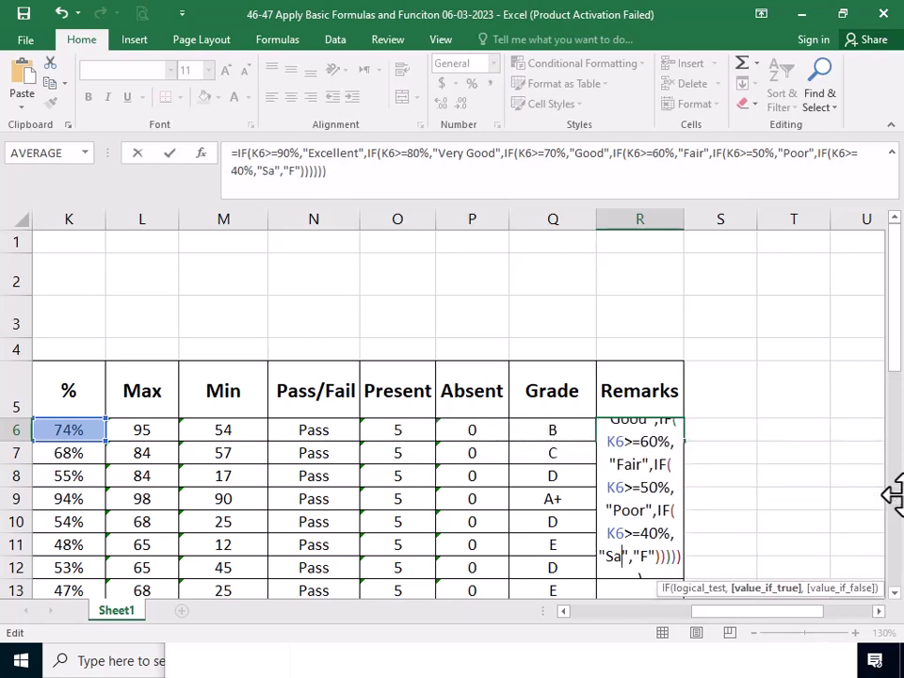
text(ist)
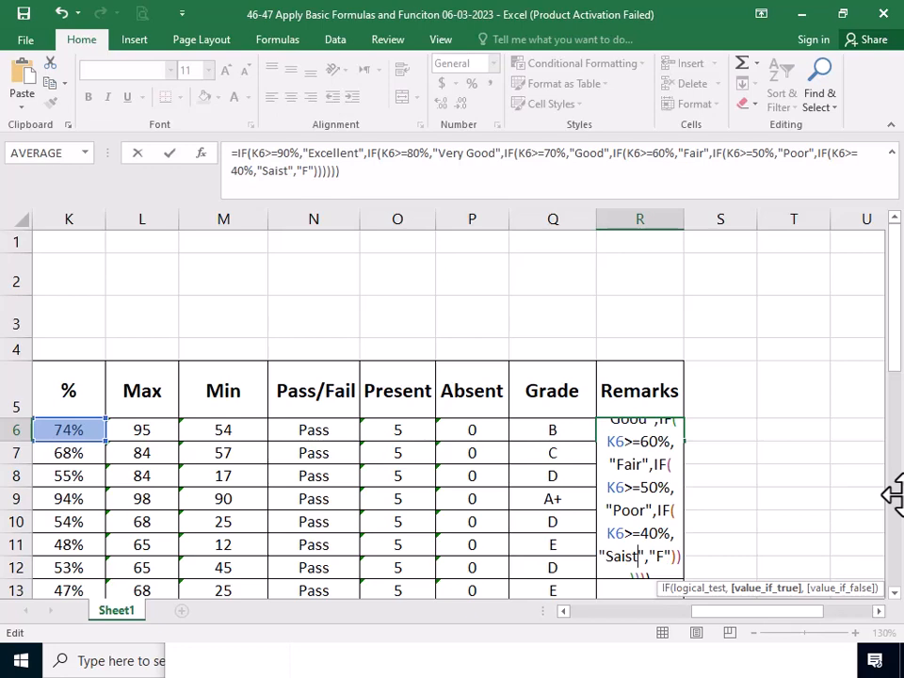
text(afy)
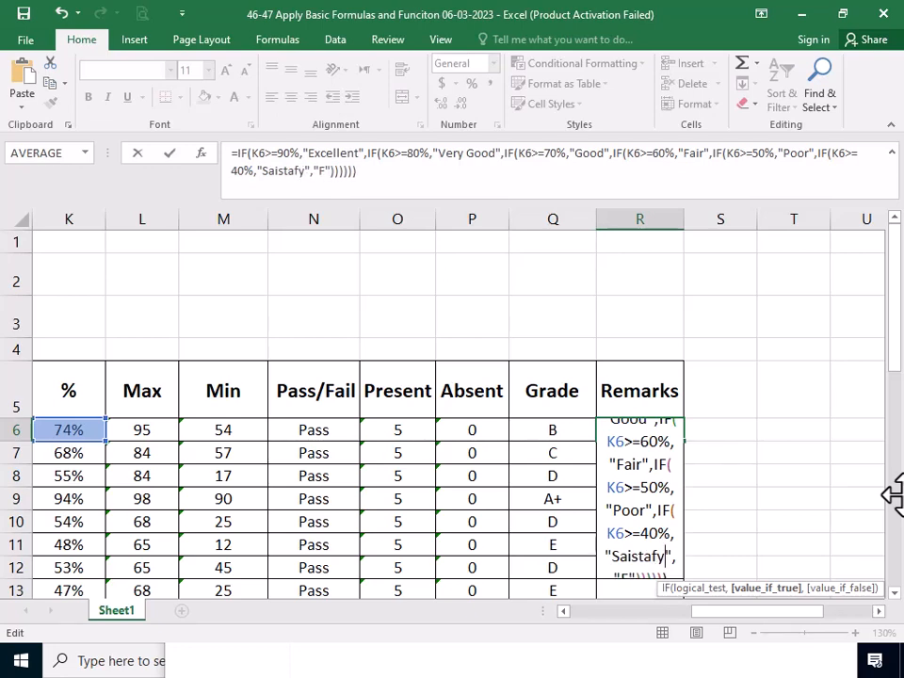
key(BackSpace)
key(BackSpace)
key(BackSpace)
key(BackSpace)
key(BackSpace)
key(BackSpace)
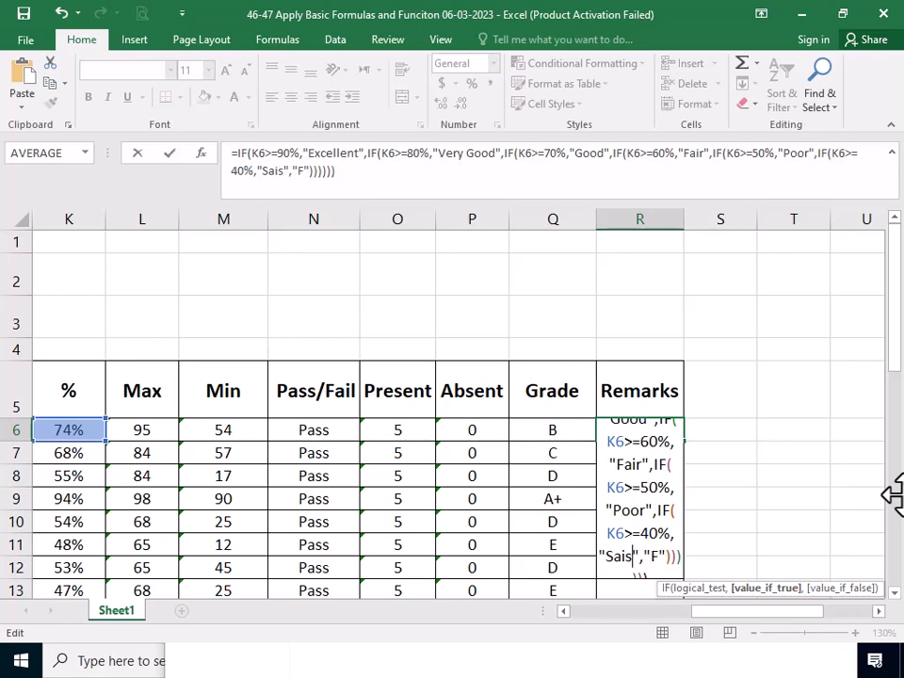
key(BackSpace)
text(a)
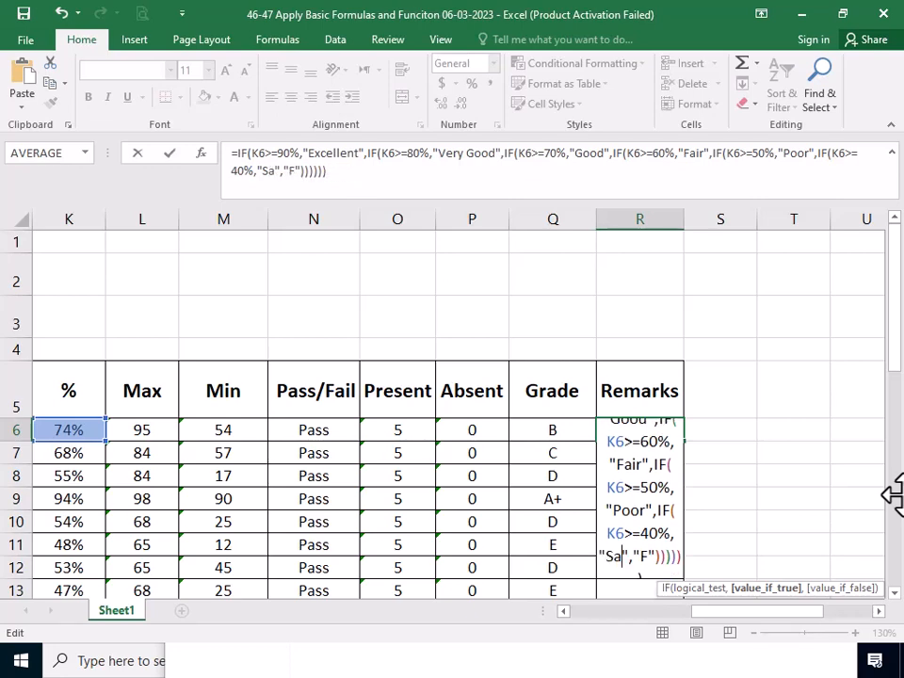
text(tisf)
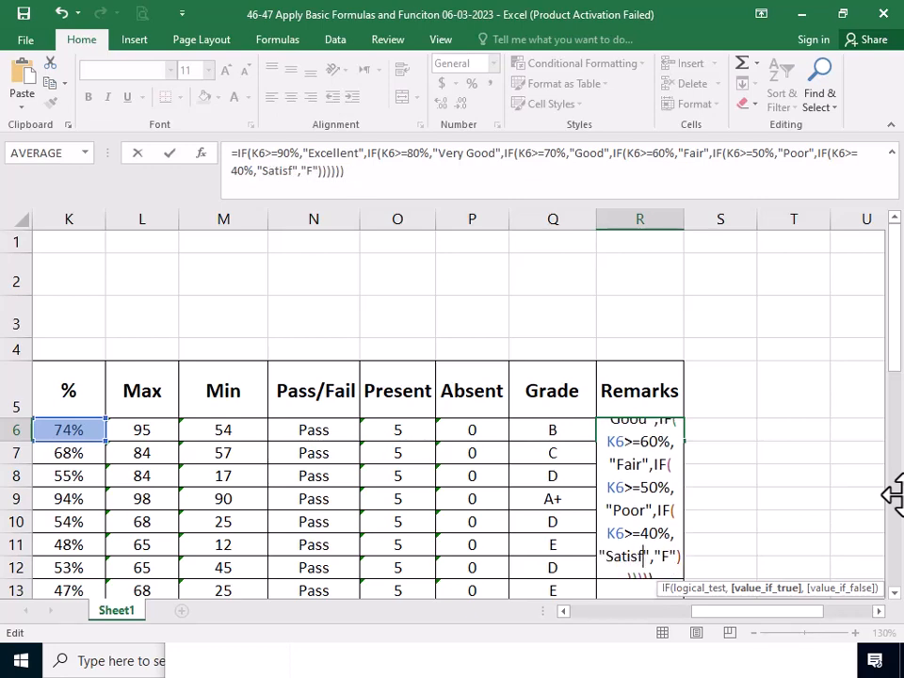
key(BackSpace)
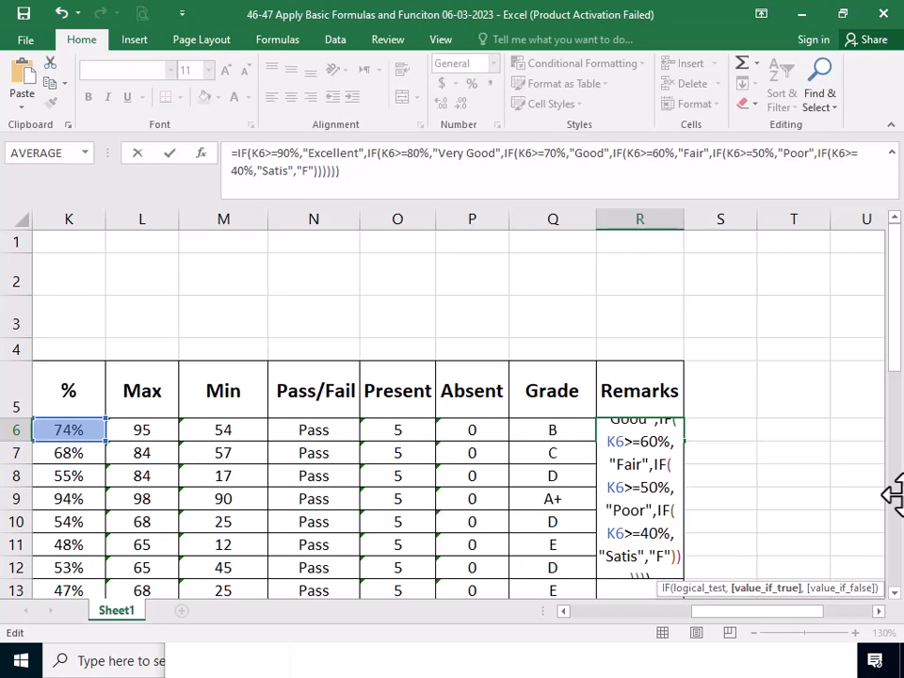
text(fy)
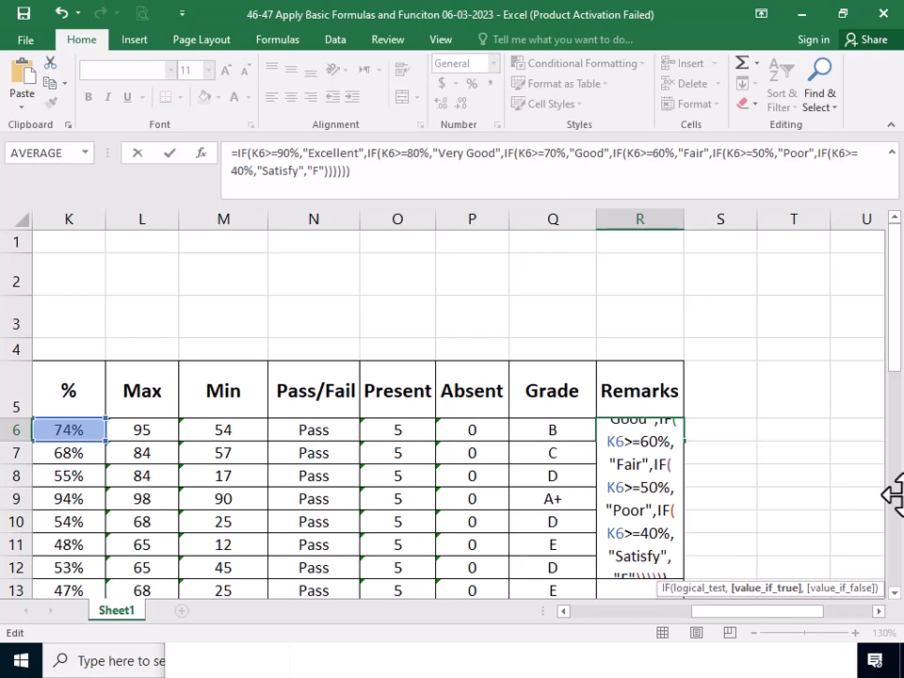
Step: Replace the final "F" result in the R6 formula with "Try Again" and commit the formula
scroll(687, 449, down, 2)
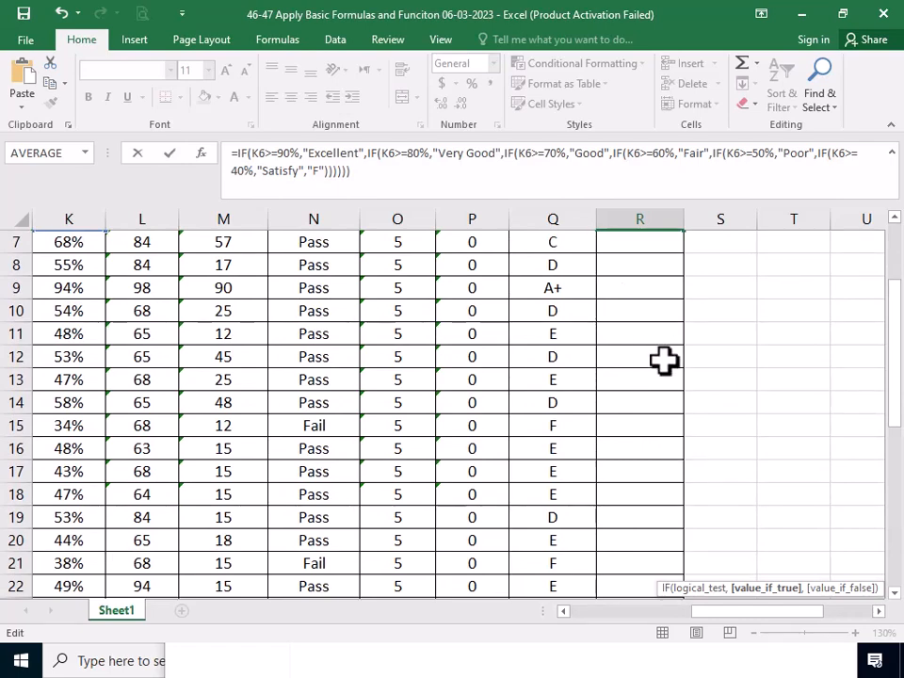
scroll(664, 360, up, 2)
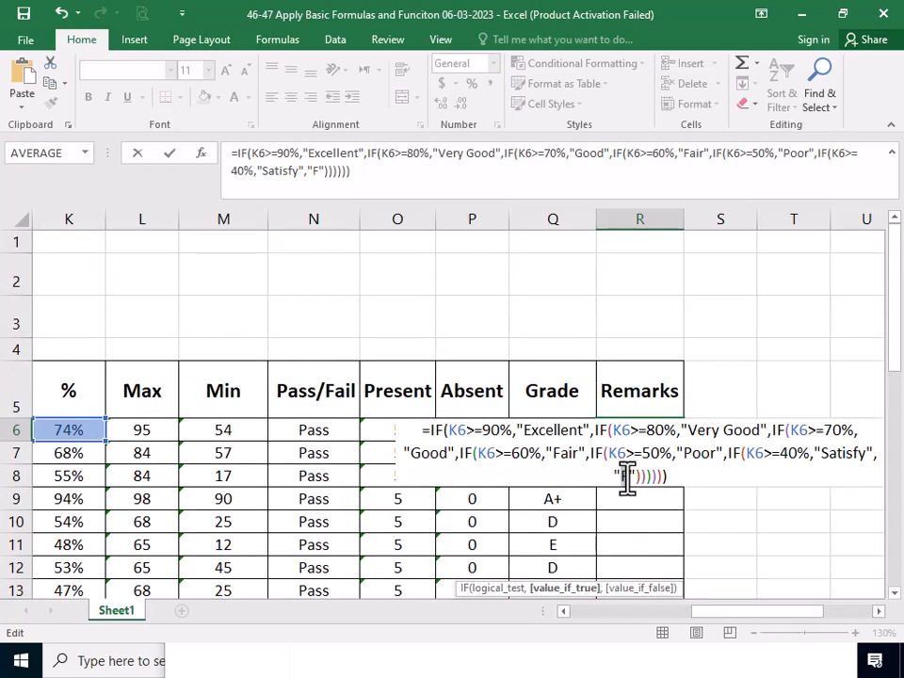
click(627, 476)
text(Try )
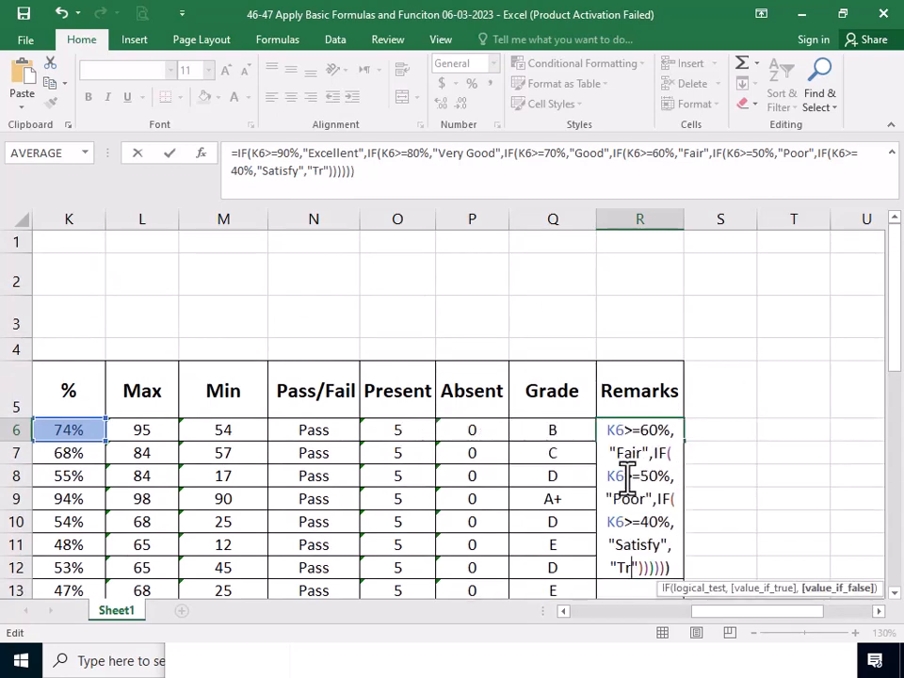
text(Aga)
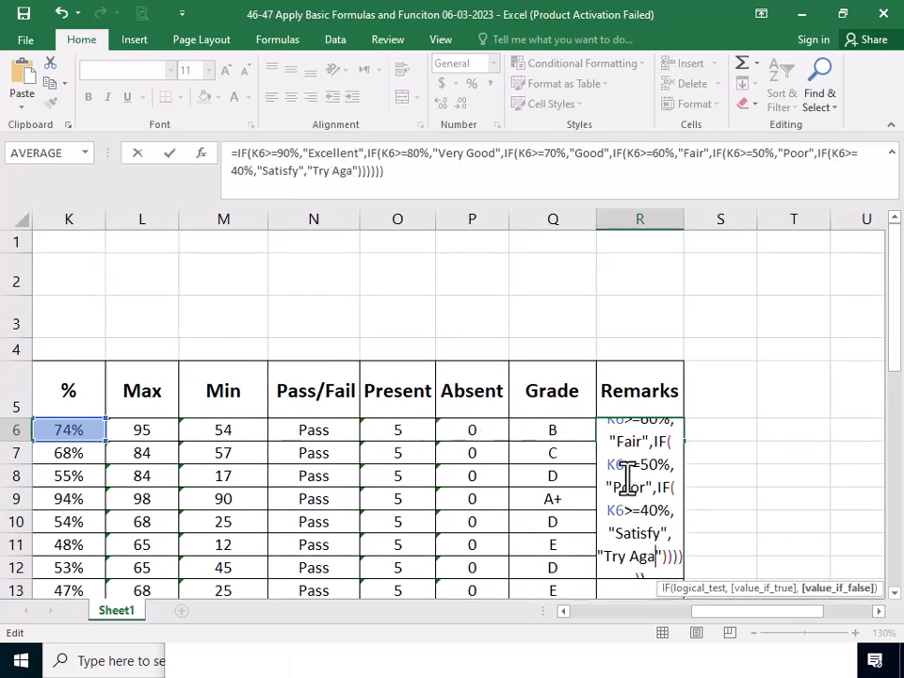
text(i)
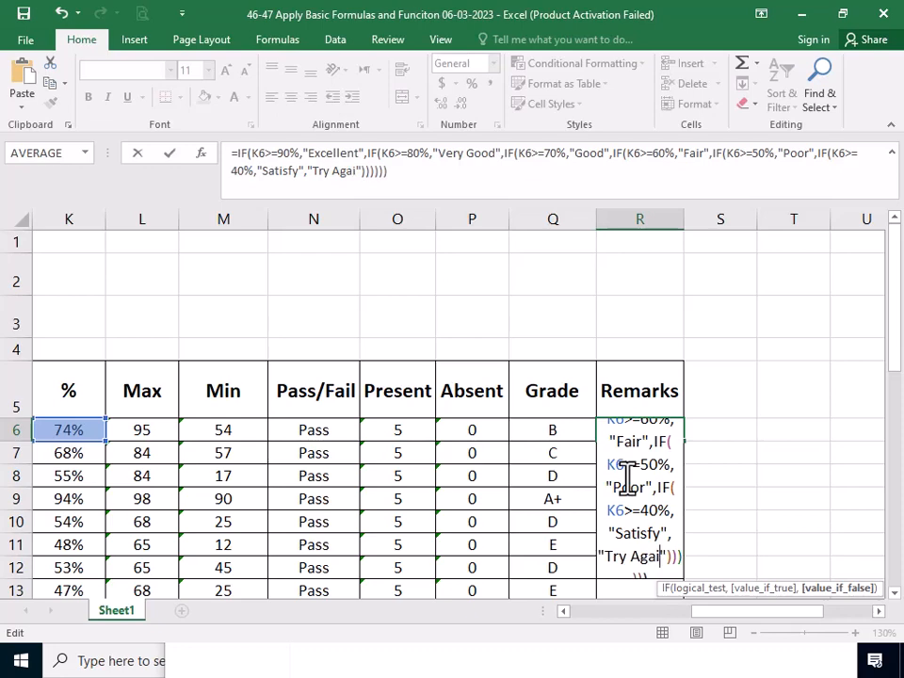
text(n)
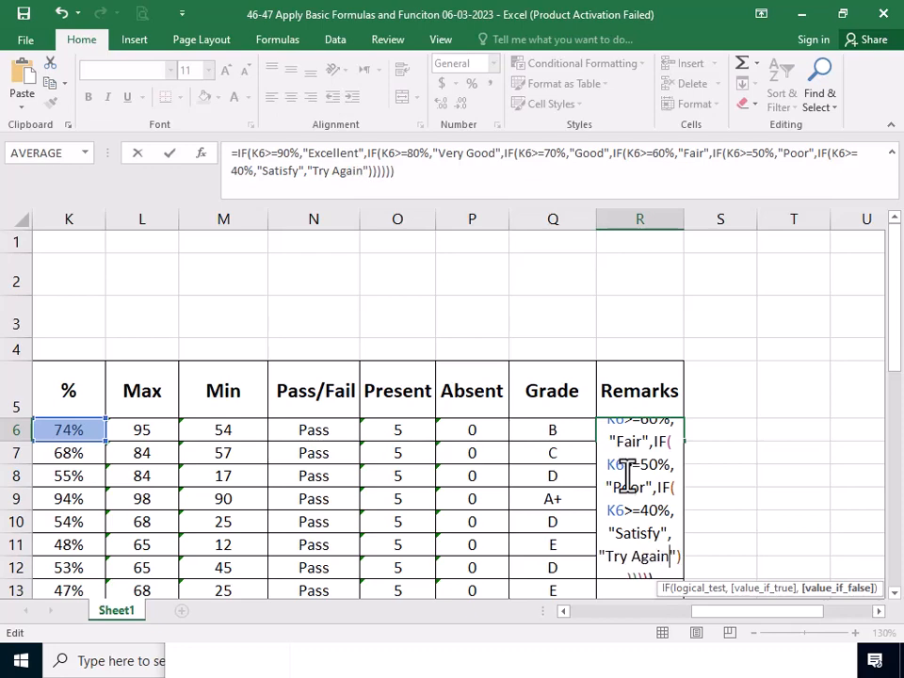
click(410, 173)
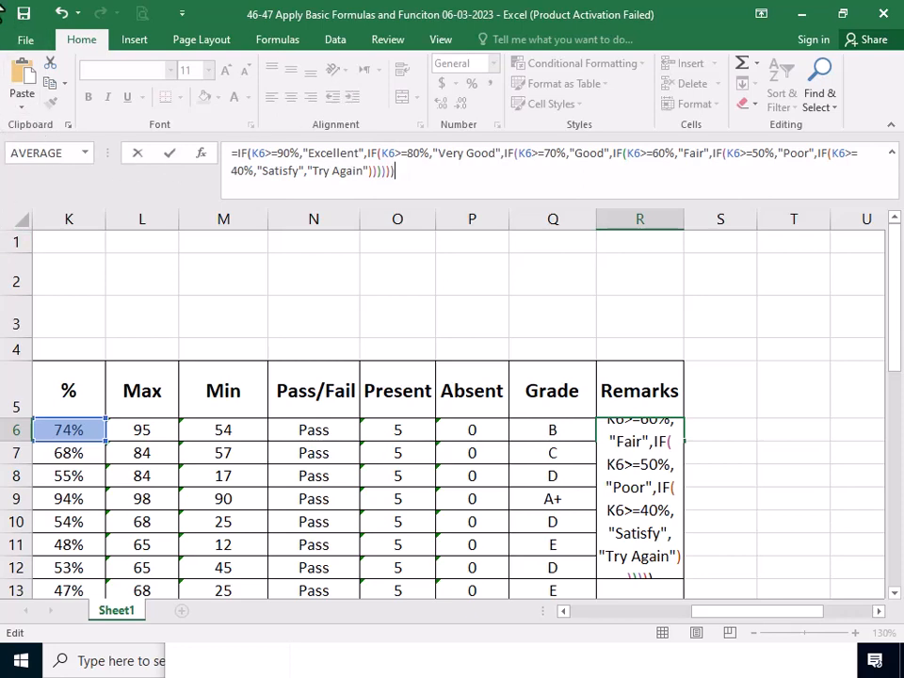
key(Return)
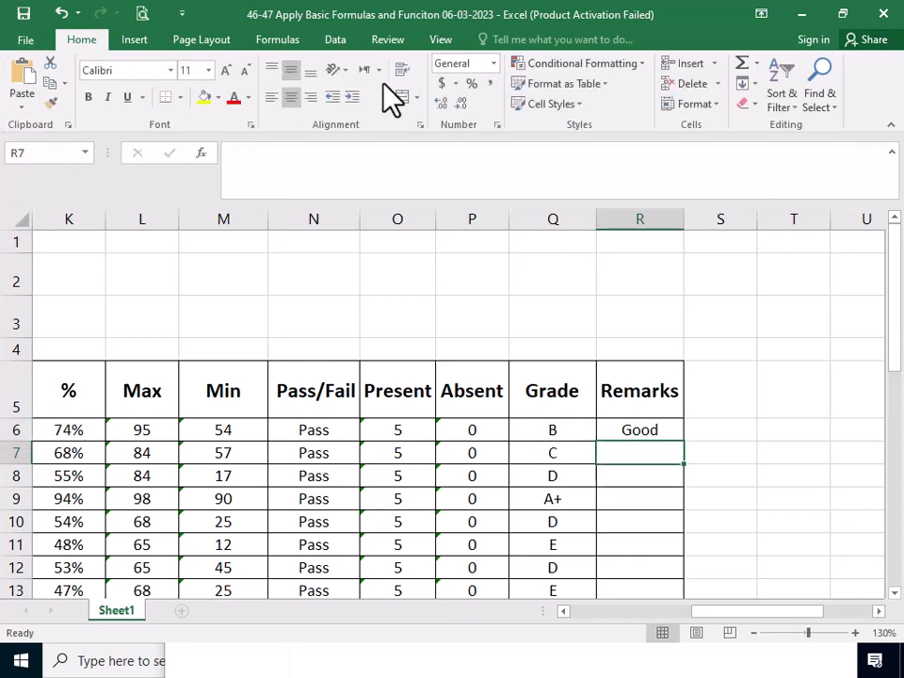
Step: Fill the Remarks formula from R6 down to the last student row, R37
click(669, 429)
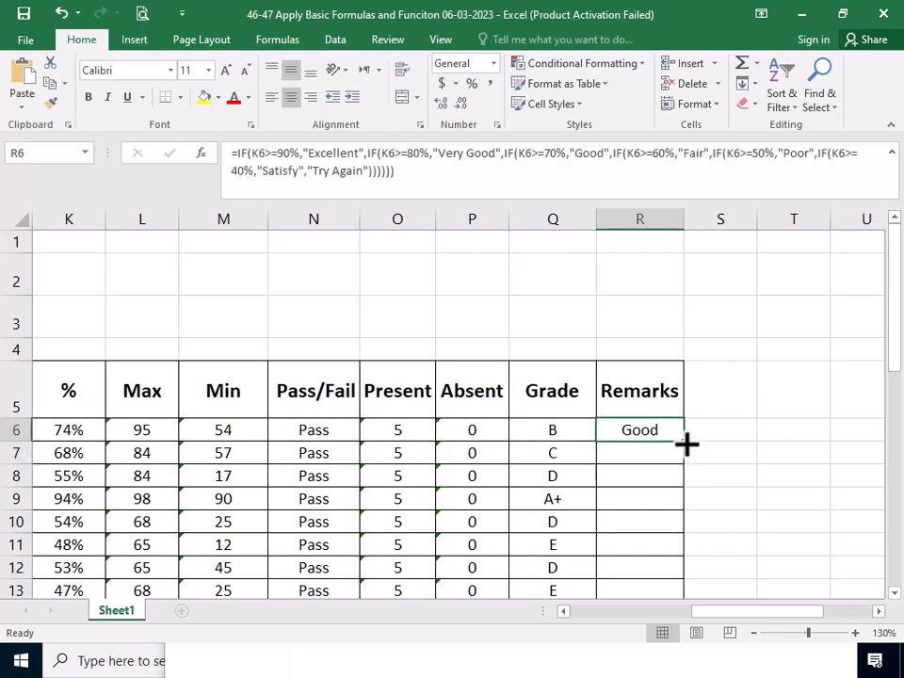
drag(685, 443, 651, 534)
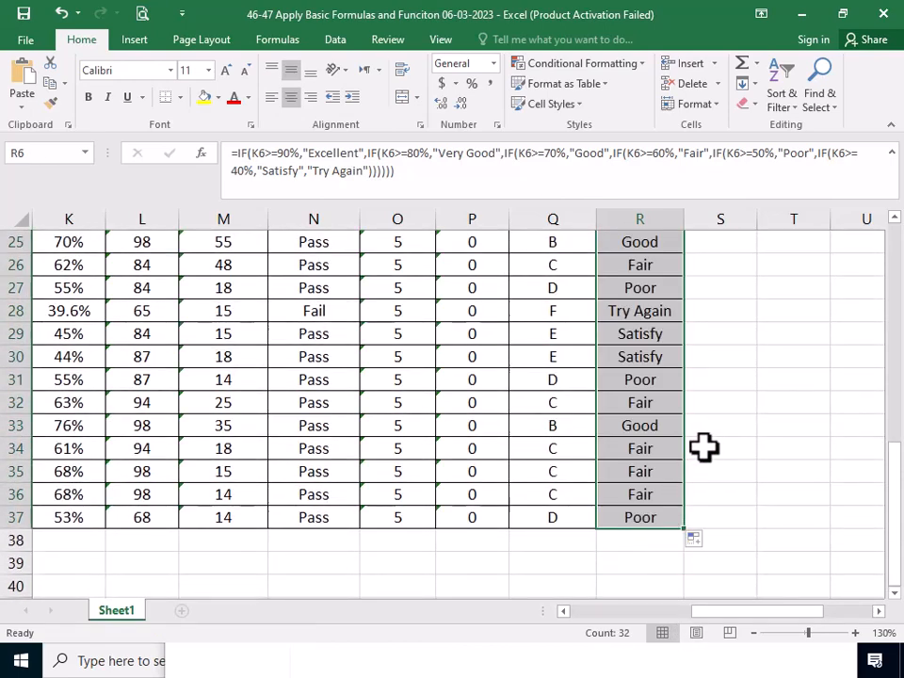
scroll(704, 448, up, 7)
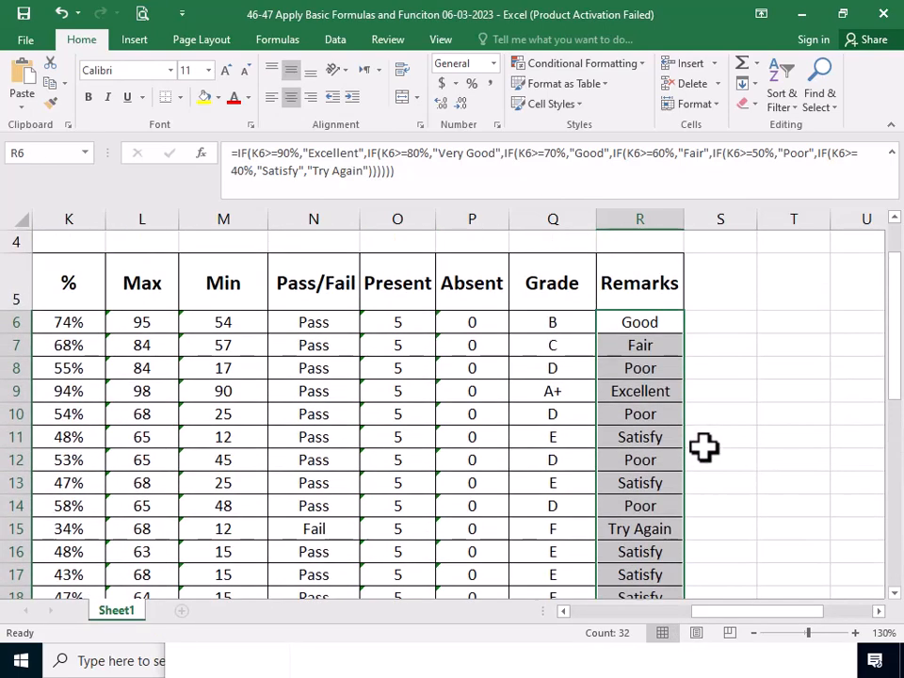